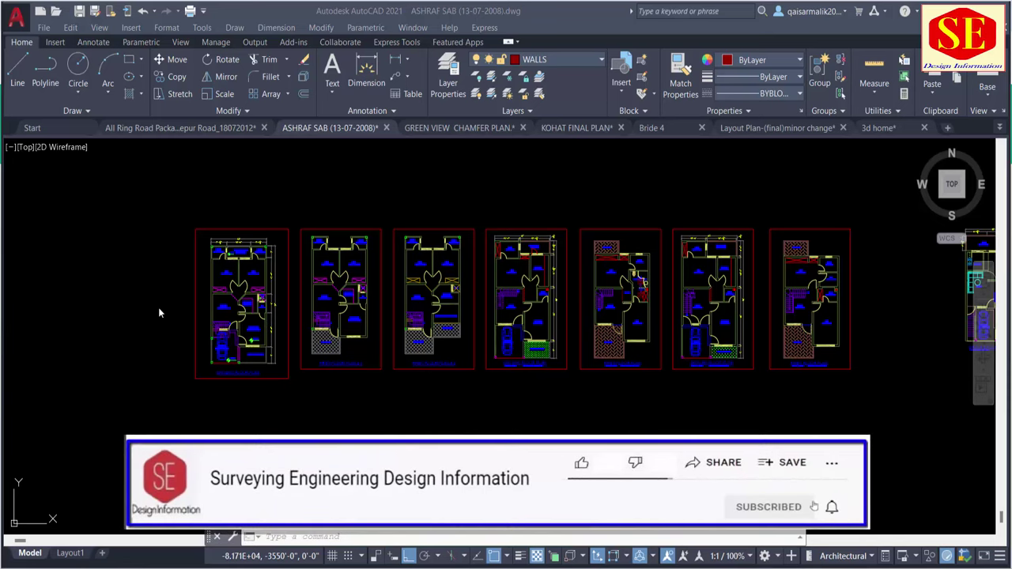
Step: Zoom in and out on the current floor plan drawing
scroll(426, 272, up, 3)
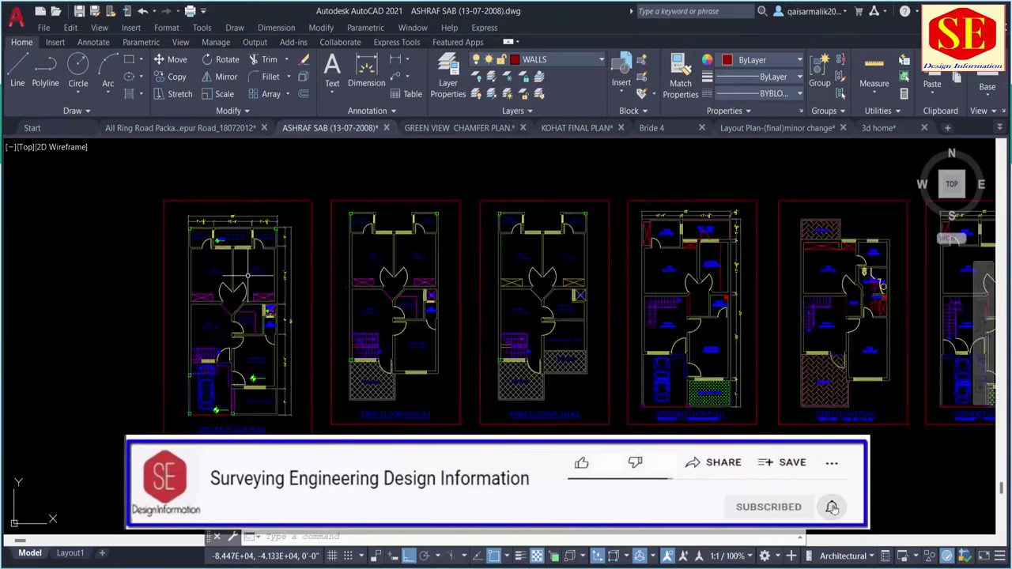
scroll(426, 272, up, 2)
scroll(402, 317, down, 2)
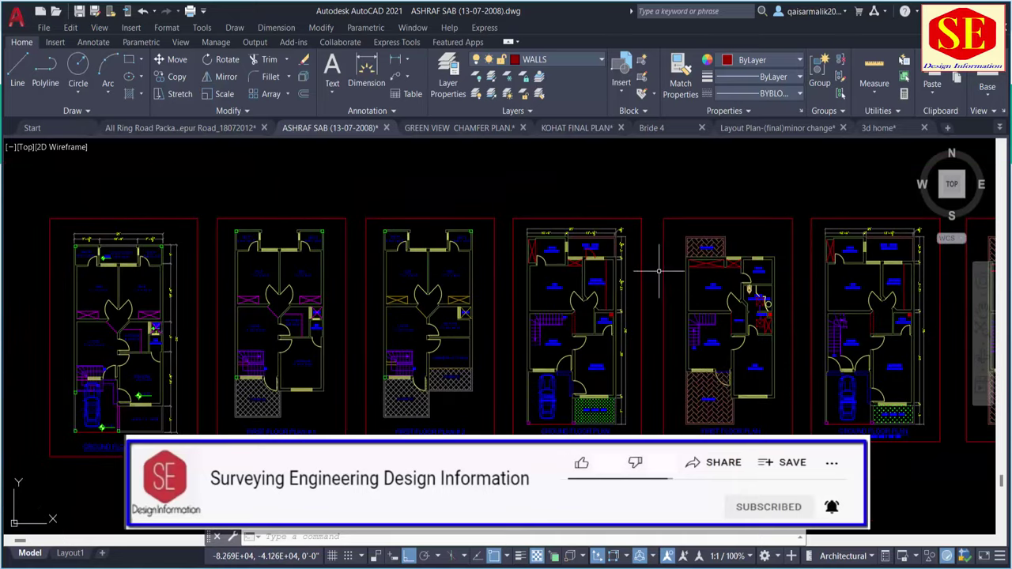
scroll(656, 271, down, 2)
scroll(267, 282, down, 2)
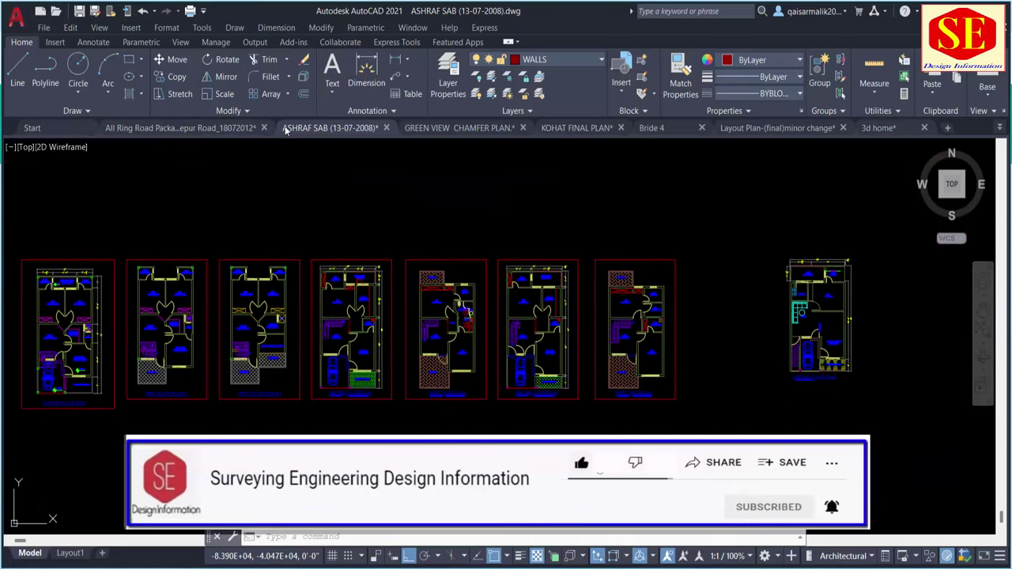
Step: Switch to the Ring Road drawing and zoom and pan across the road alignments
click(181, 127)
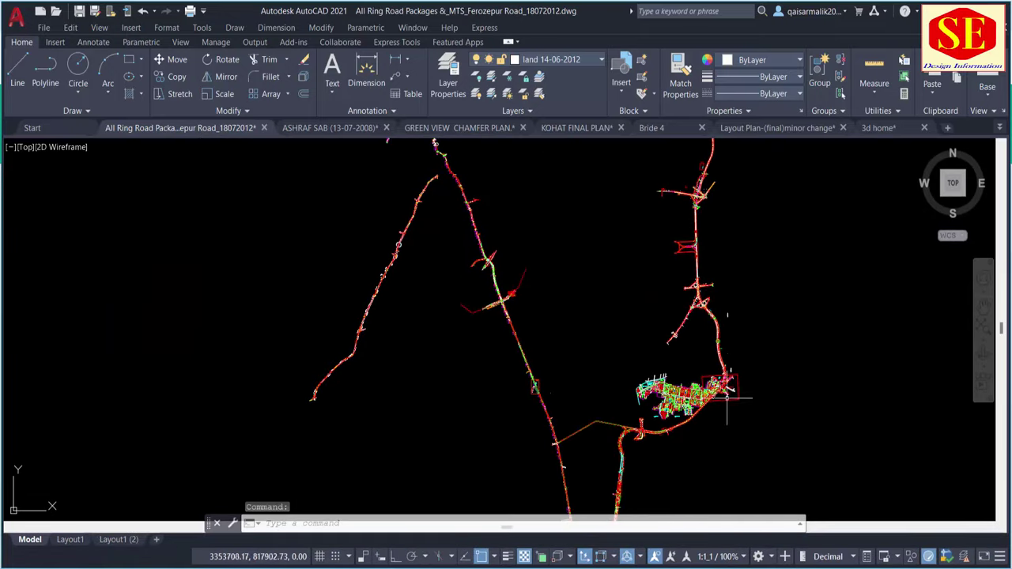
scroll(700, 407, up, 5)
scroll(465, 298, down, 3)
middle_drag(465, 298, 682, 235)
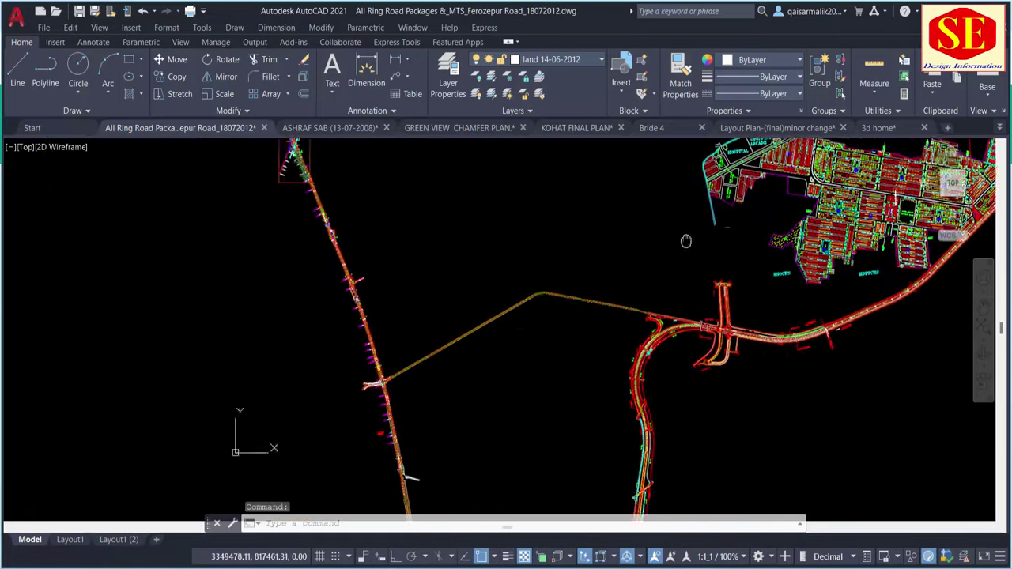
scroll(682, 235, down, 3)
scroll(546, 316, up, 3)
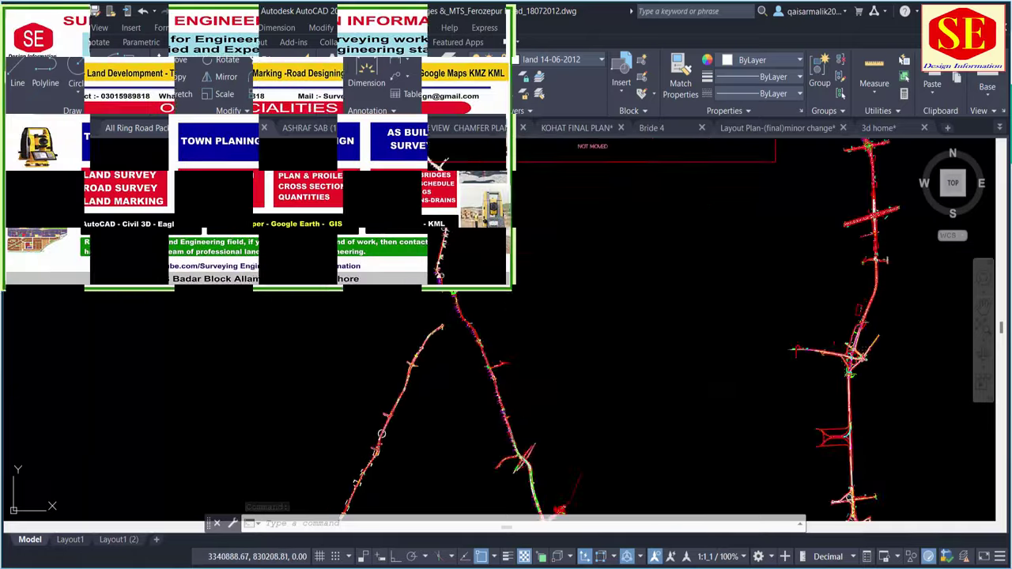
scroll(445, 223, up, 5)
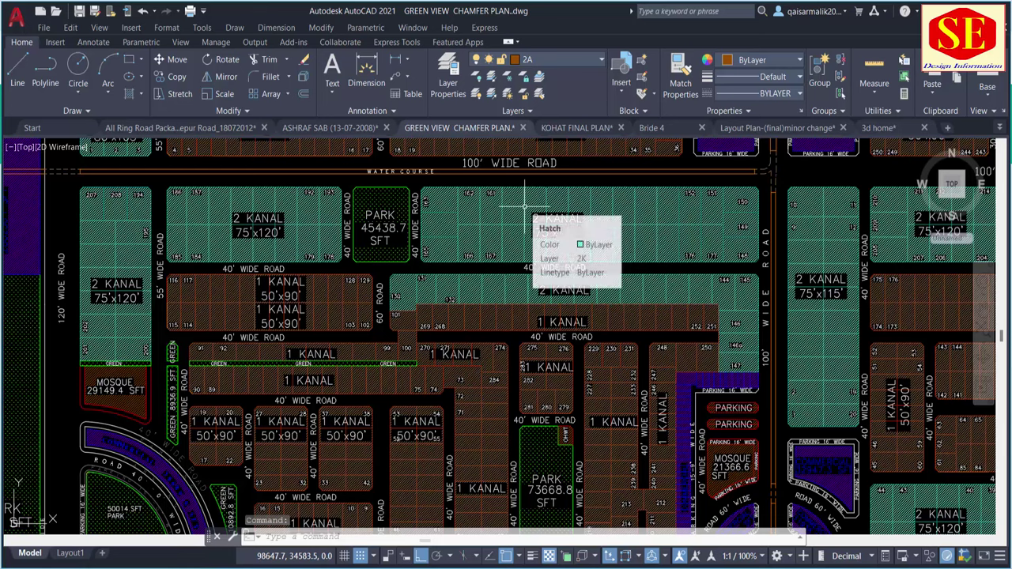
scroll(523, 284, down, 4)
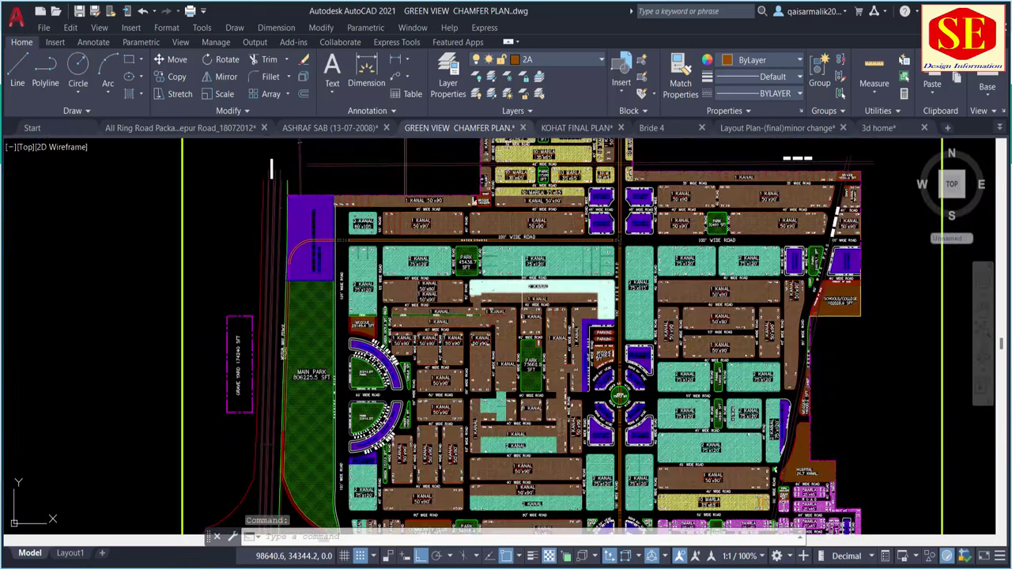
Step: Zoom around the KOHAT FINAL PLAN drawing, then move on to the Bride 4 tab
click(553, 128)
scroll(440, 307, up, 3)
scroll(719, 219, up, 2)
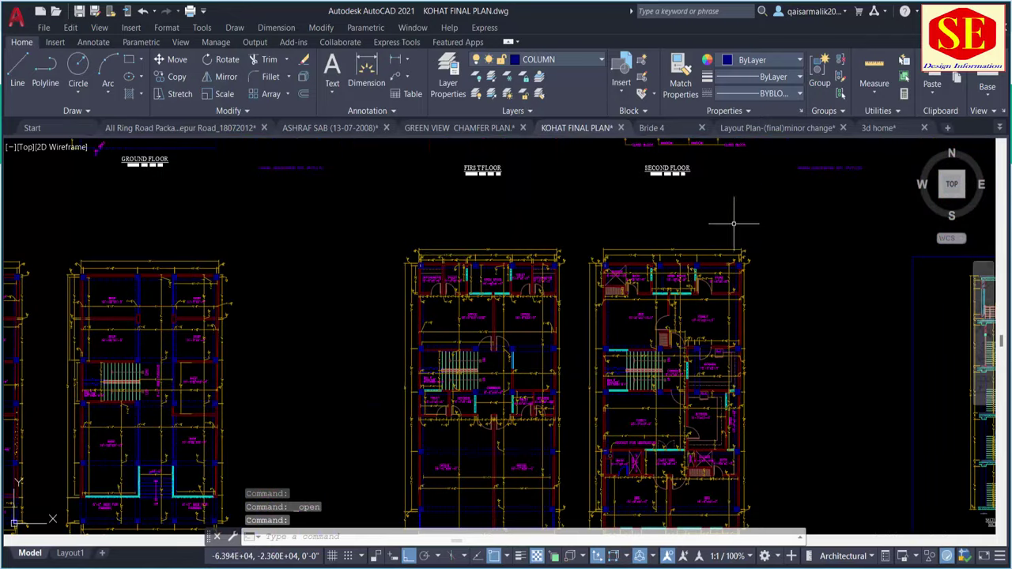
scroll(502, 218, down, 5)
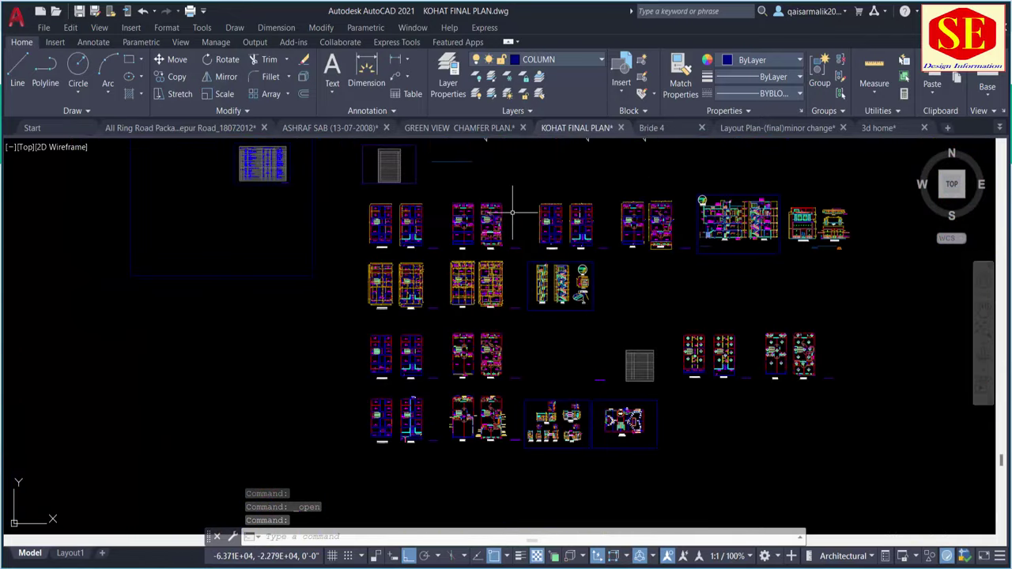
click(651, 128)
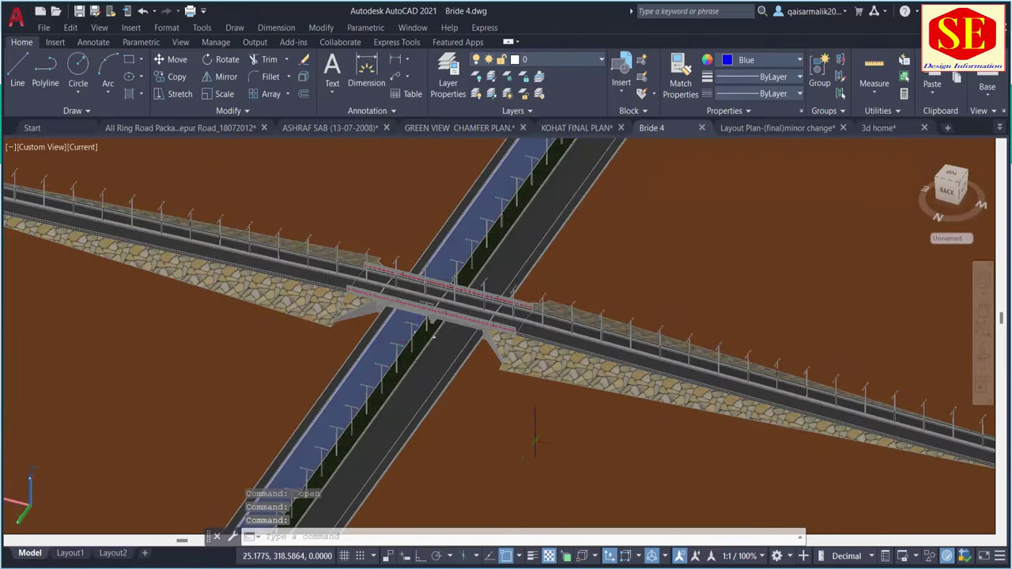
Step: Zoom the bridge view briefly, then switch to the road Layout Plan drawing
scroll(477, 403, down, 2)
scroll(477, 399, up, 2)
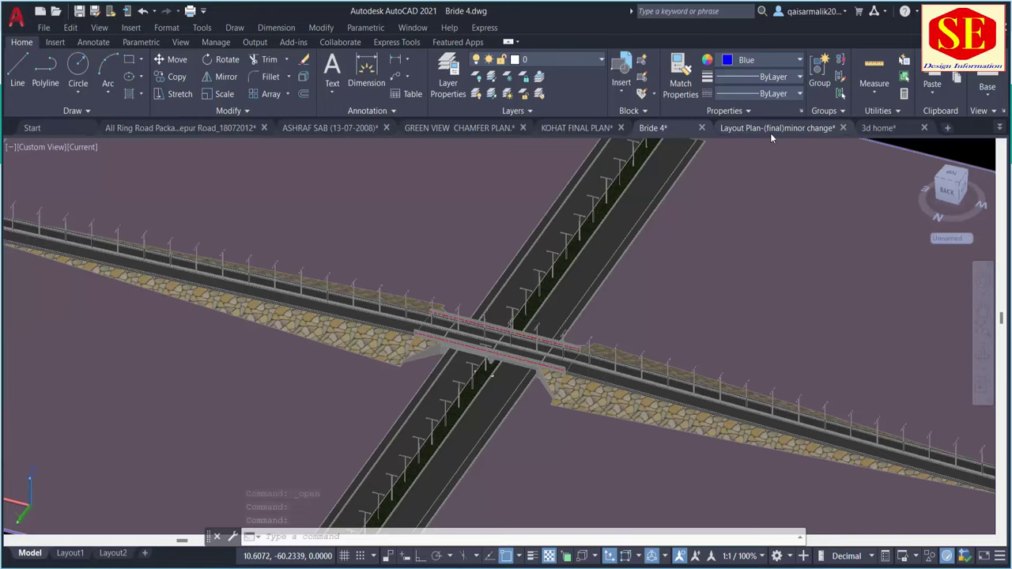
click(770, 131)
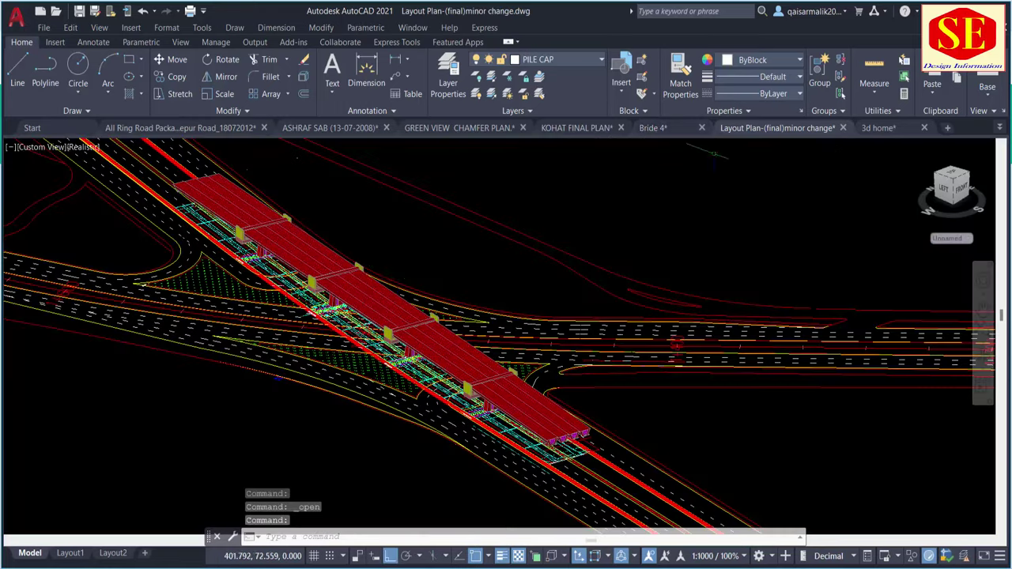
Step: Orbit the 3d home house model from several angles, then start a new blank Drawing1
click(893, 129)
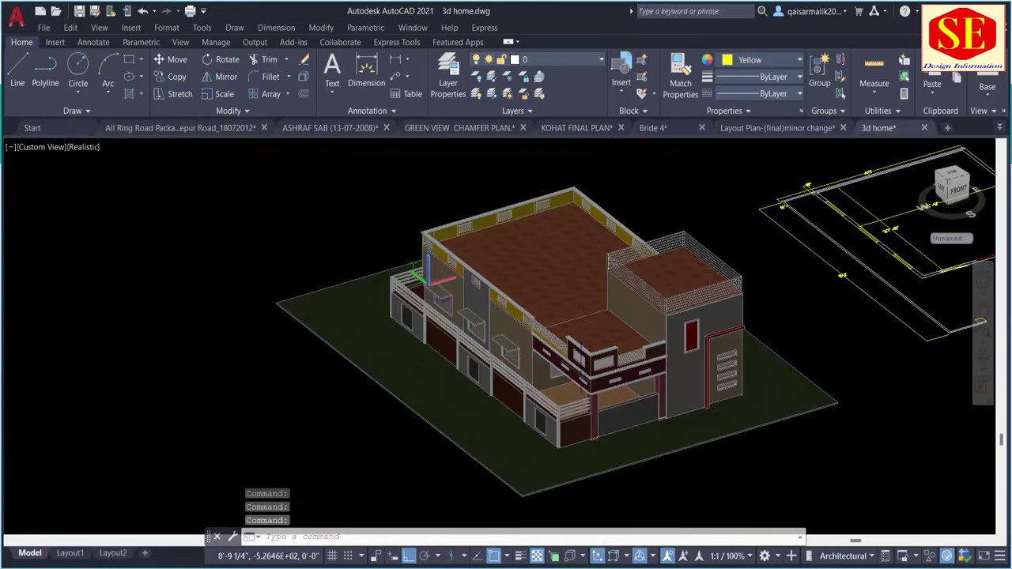
mouse_move(484, 360)
shift+middle_down()
mouse_move(557, 364)
mouse_move(426, 246)
shift+middle_up()
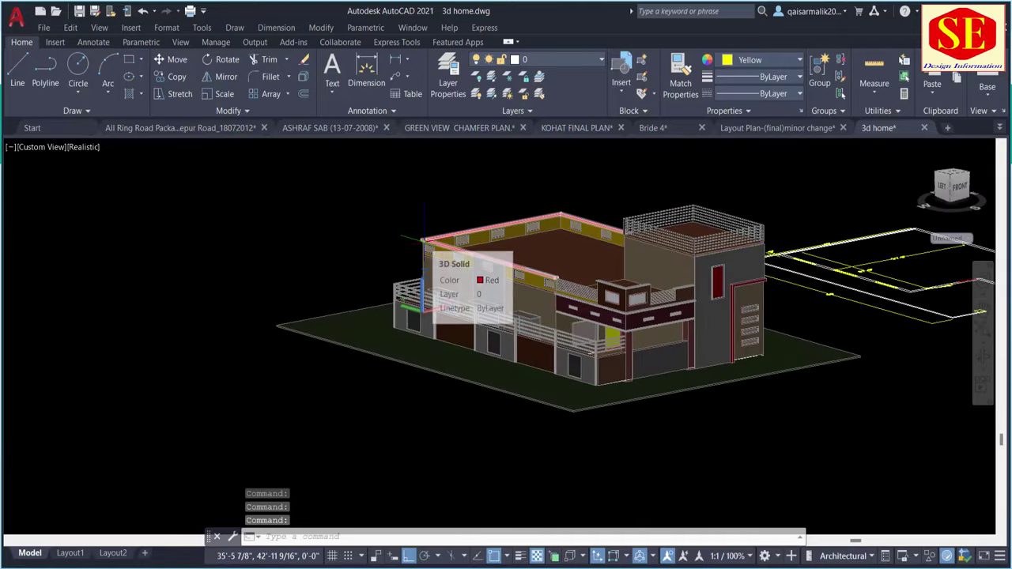
scroll(601, 257, up, 2)
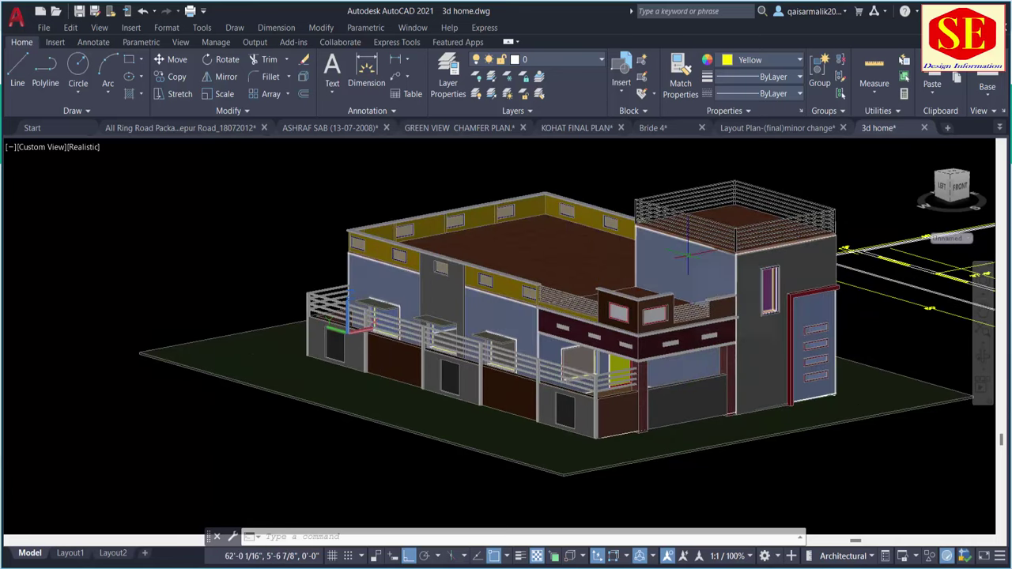
shift+middle_drag(688, 254, 601, 269)
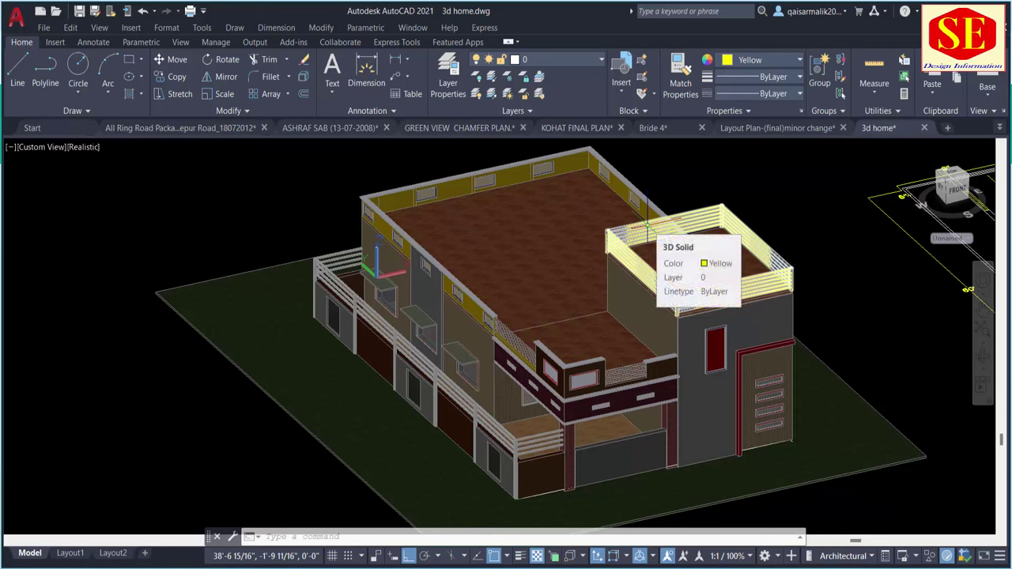
mouse_move(621, 423)
shift+middle_down()
mouse_move(616, 415)
mouse_move(650, 414)
shift+middle_up()
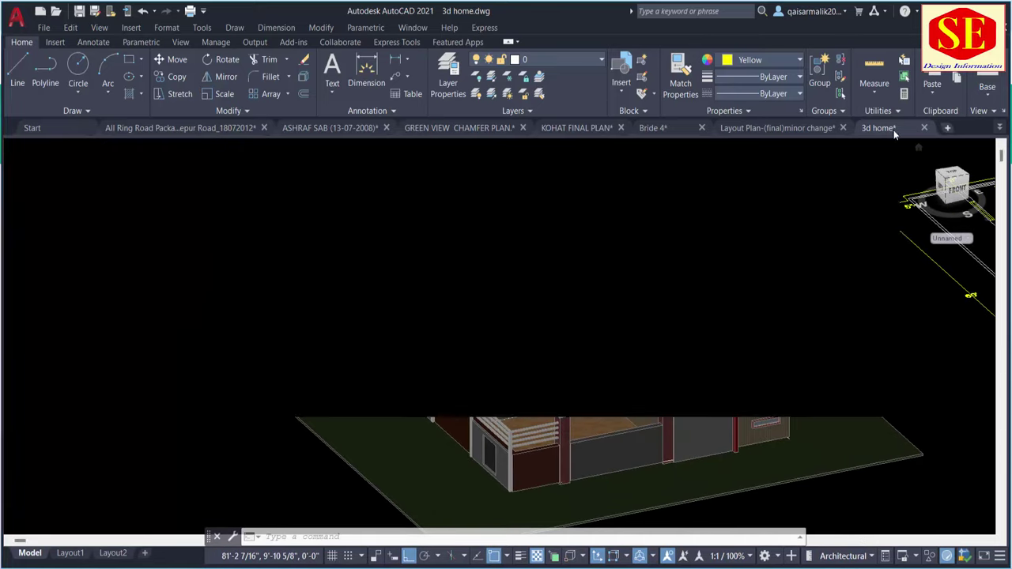
click(948, 127)
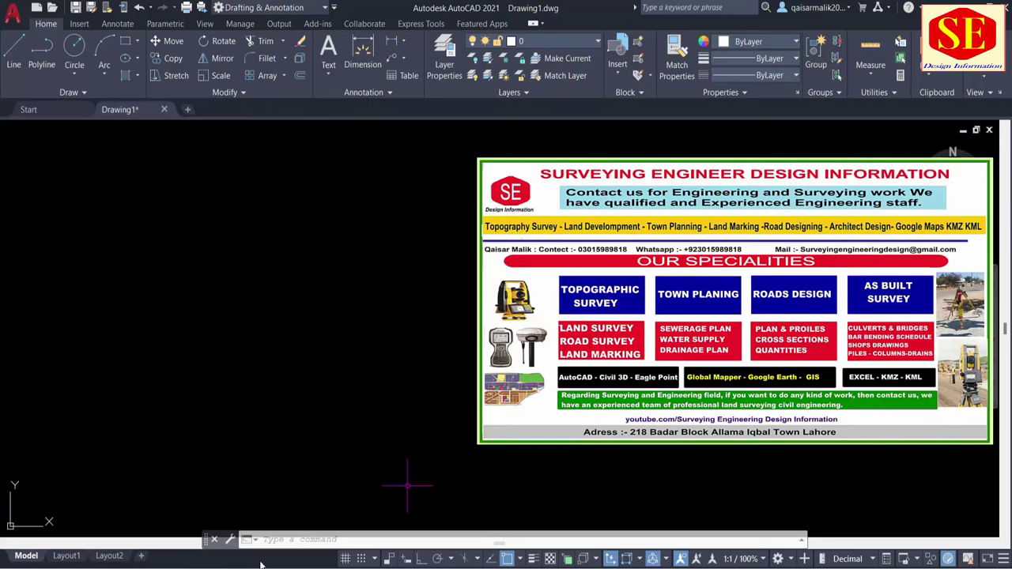
Step: Turn on grid and grid snap, toggle lineweight display back and forth, and turn off object snap
click(346, 559)
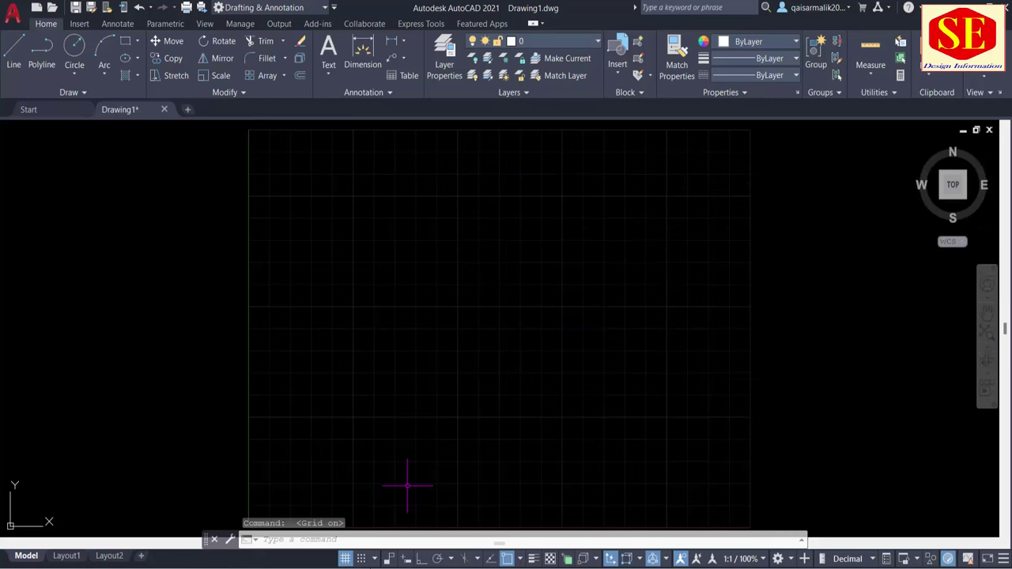
click(363, 559)
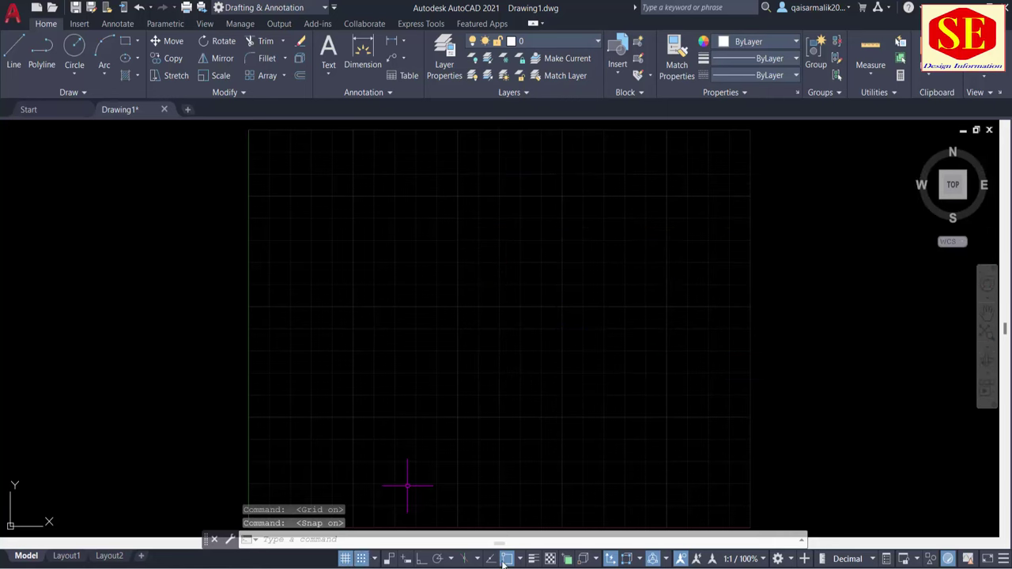
click(534, 561)
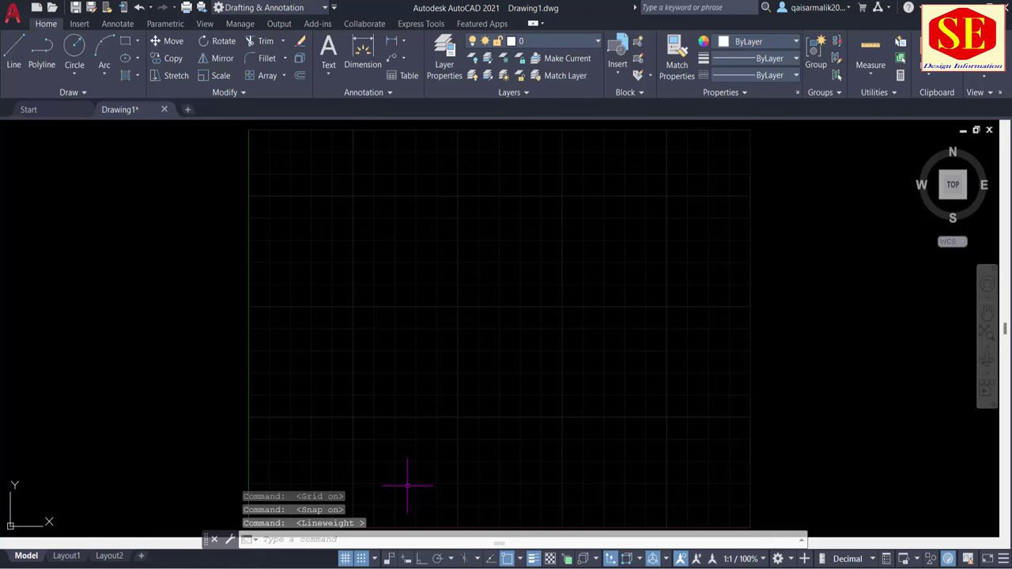
click(535, 559)
click(507, 559)
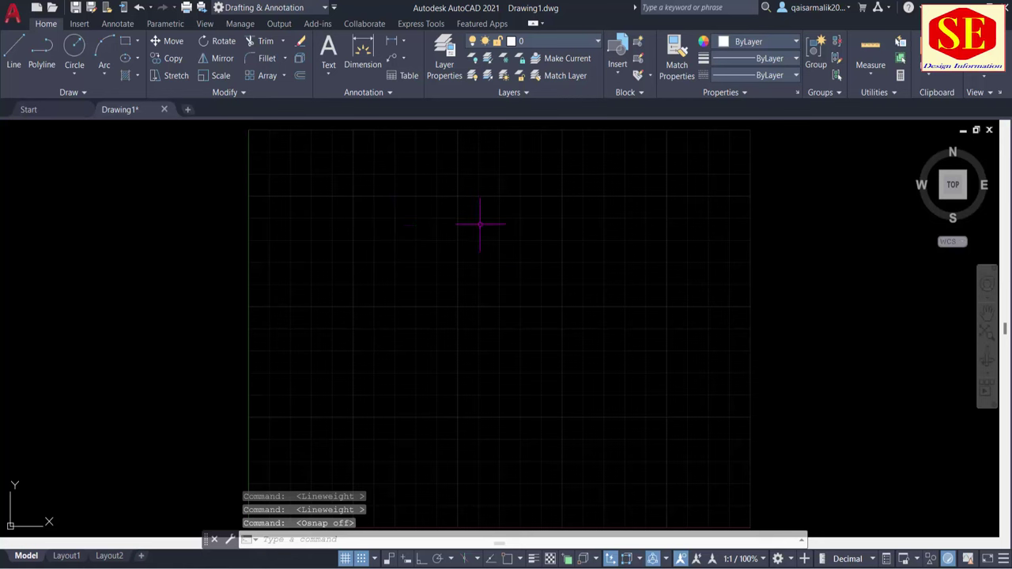
Step: Open and close the workspace list a few times, leaving it open at the end
click(791, 560)
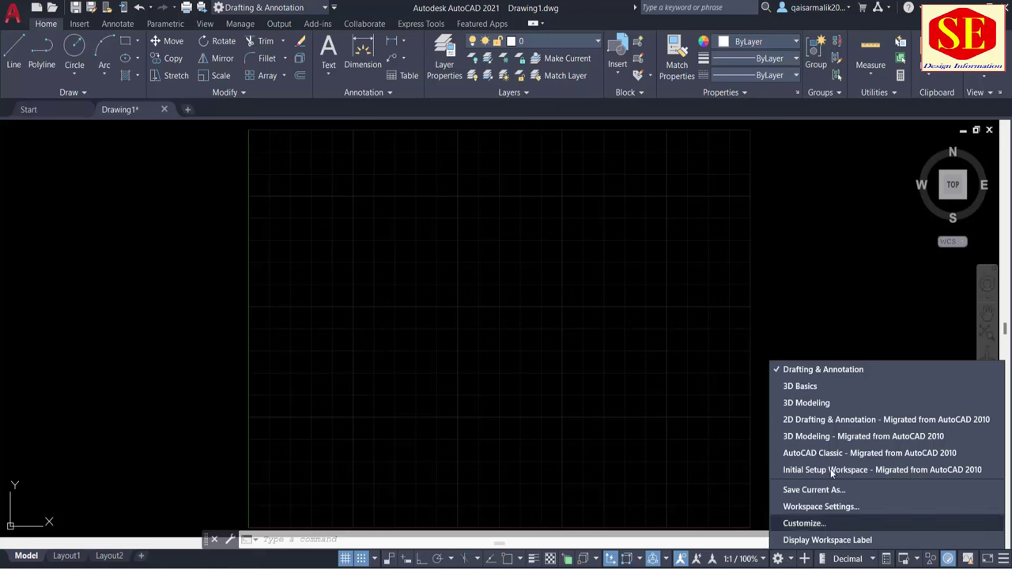
click(791, 560)
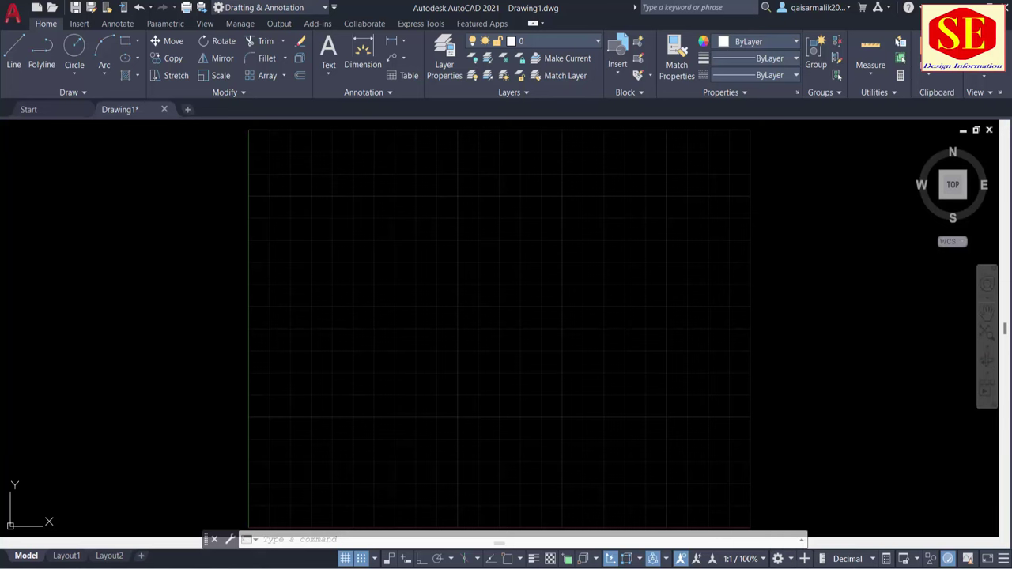
click(791, 559)
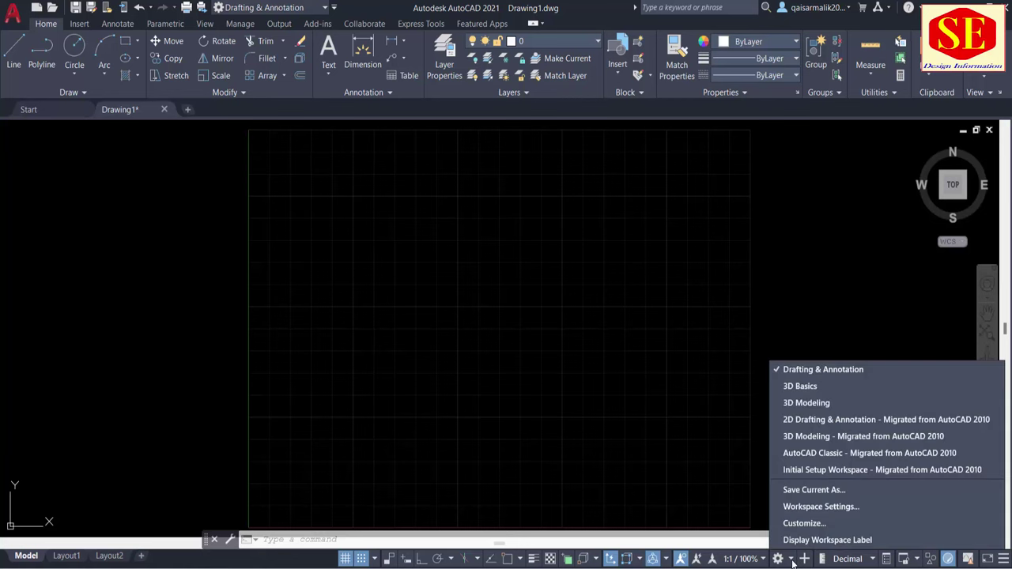
click(792, 562)
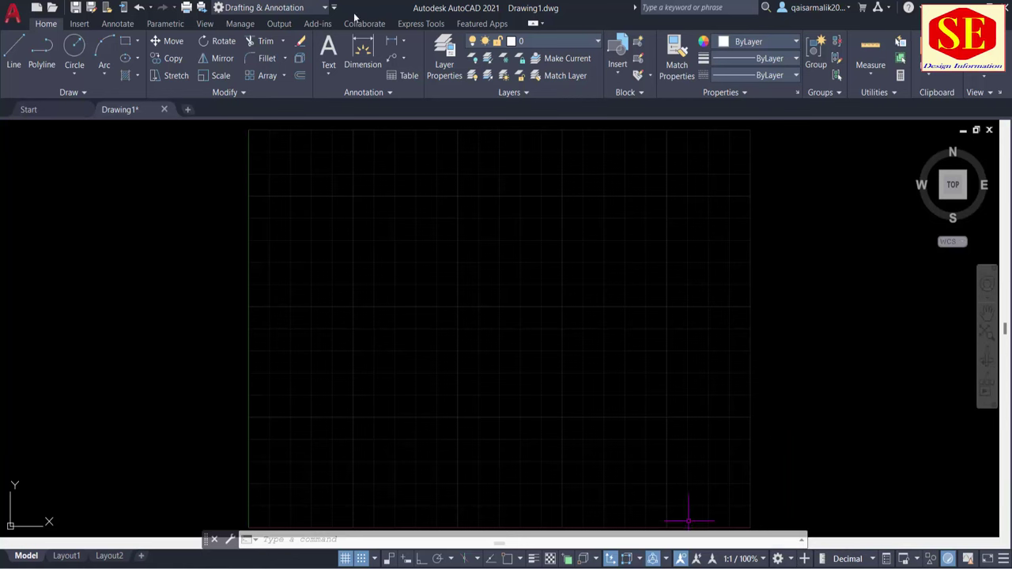
click(325, 8)
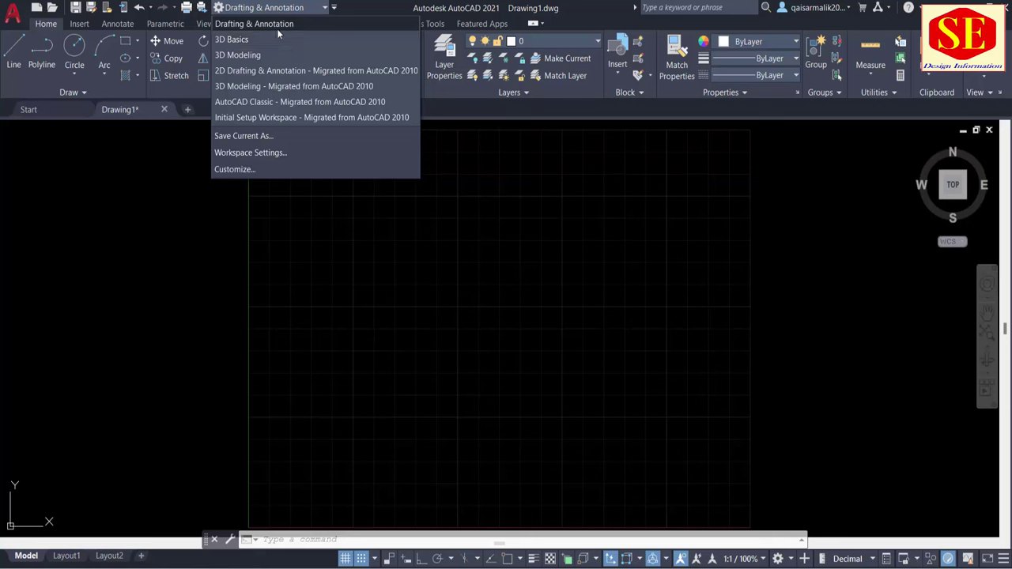
Step: Turn the grid off and pick 3D Basics from the Quick Access workspace list
click(538, 324)
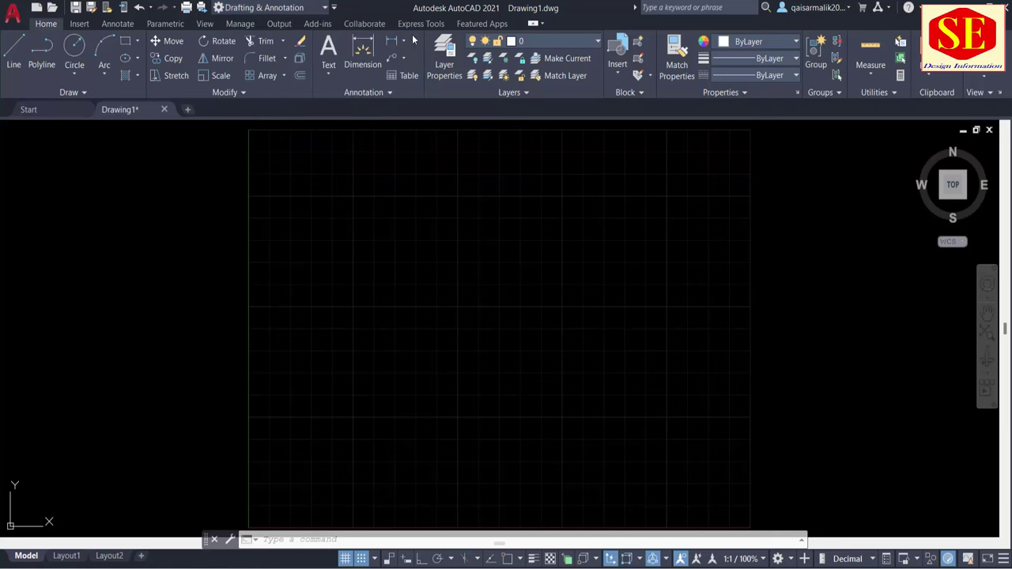
click(345, 559)
click(789, 560)
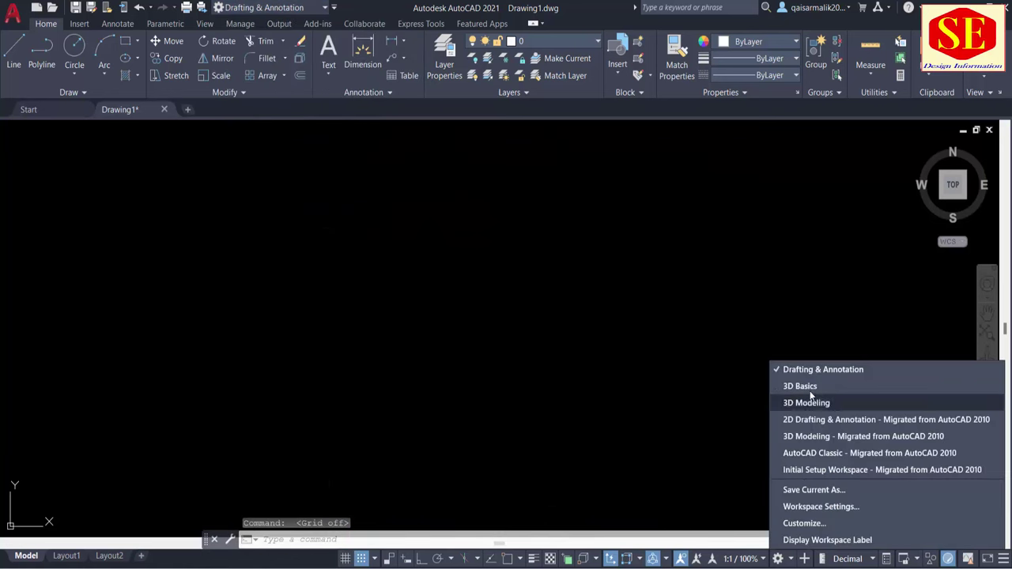
click(350, 224)
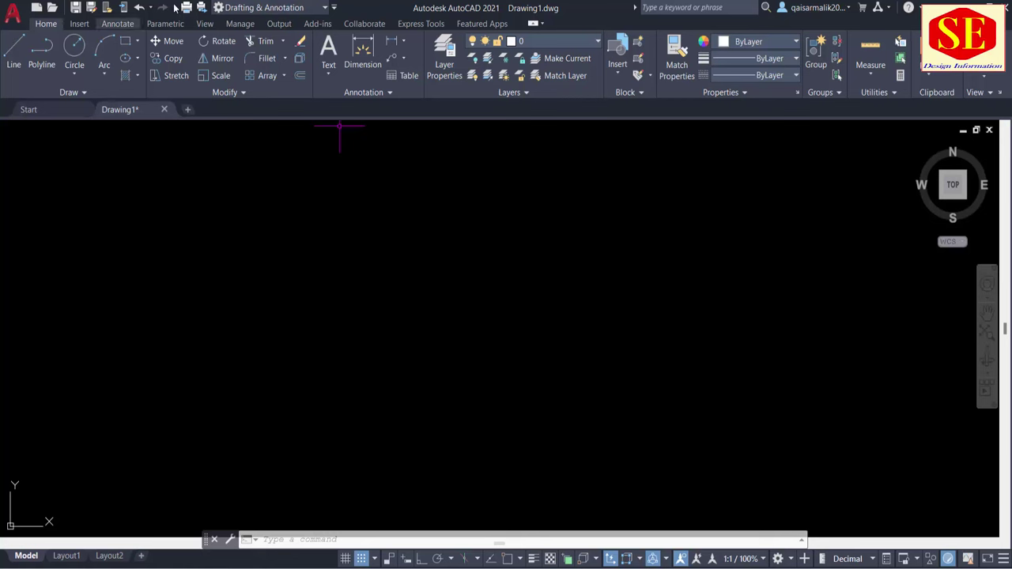
click(304, 7)
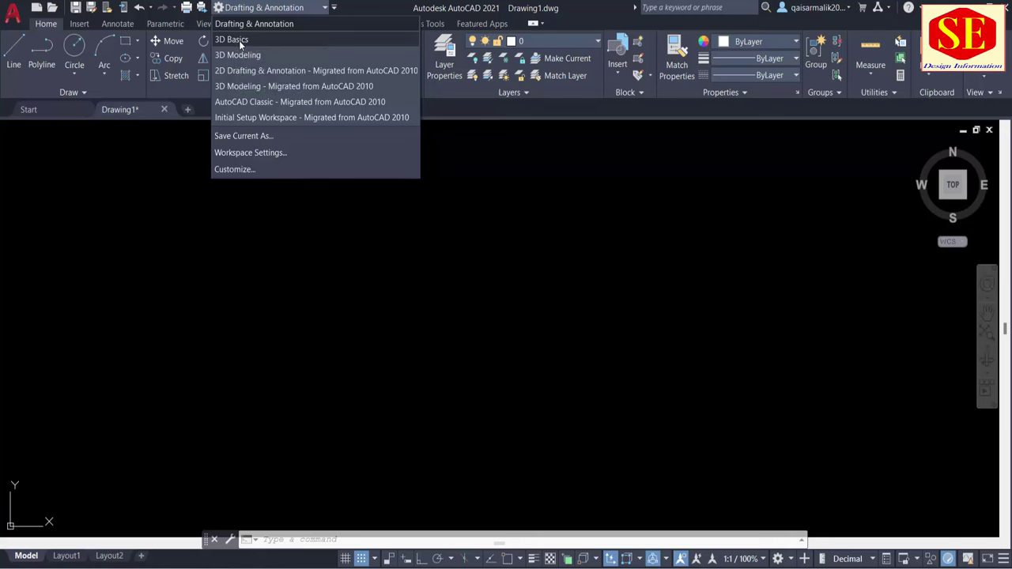
click(239, 40)
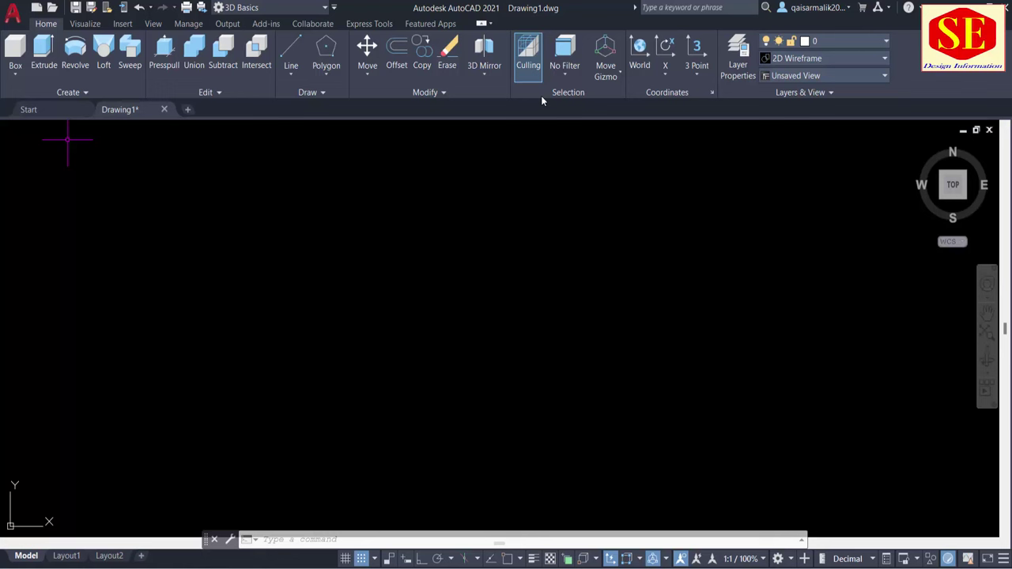
Step: Switch to 3D Modeling, then to 2D Drafting & Annotation - Migrated from AutoCAD 2010
click(324, 8)
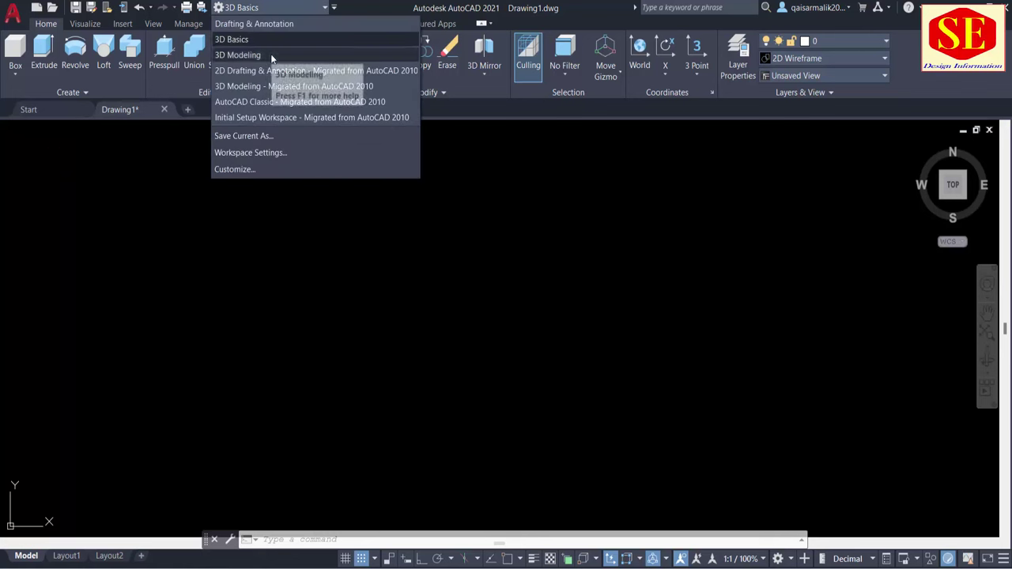
click(231, 56)
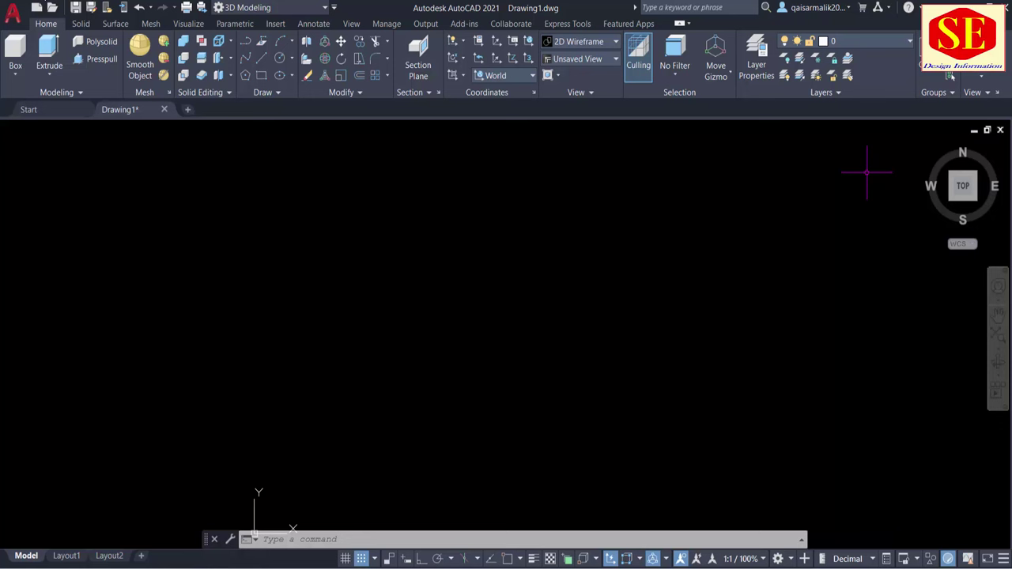
click(324, 10)
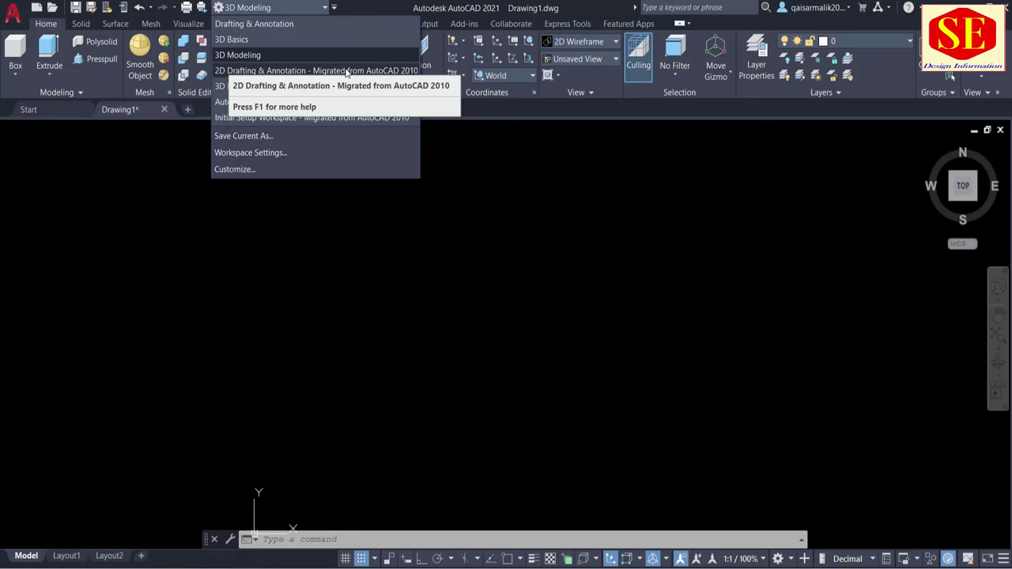
click(346, 72)
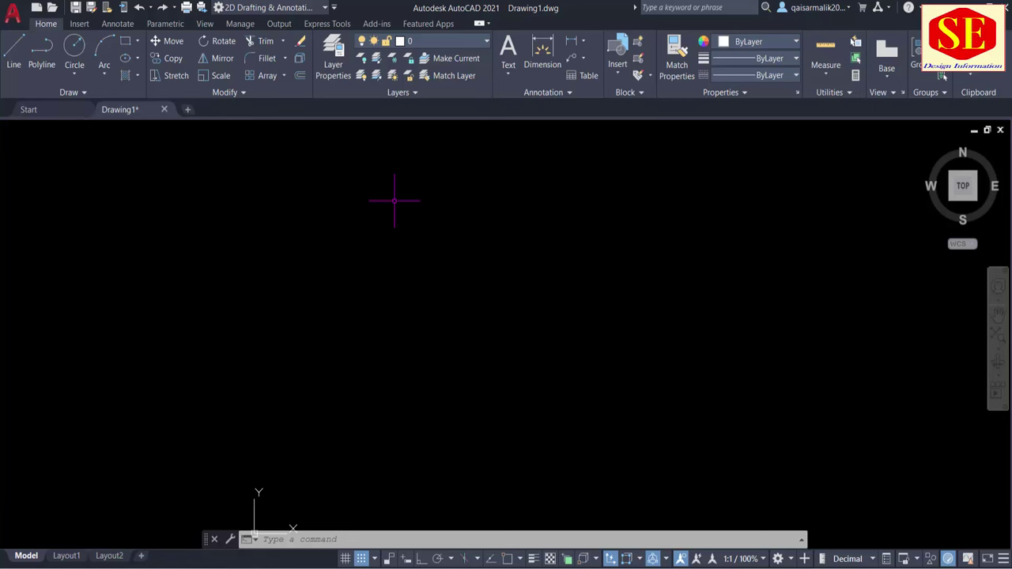
Step: Choose AutoCAD Classic, then close its Tool Palettes window and floating Layers toolbar
click(324, 8)
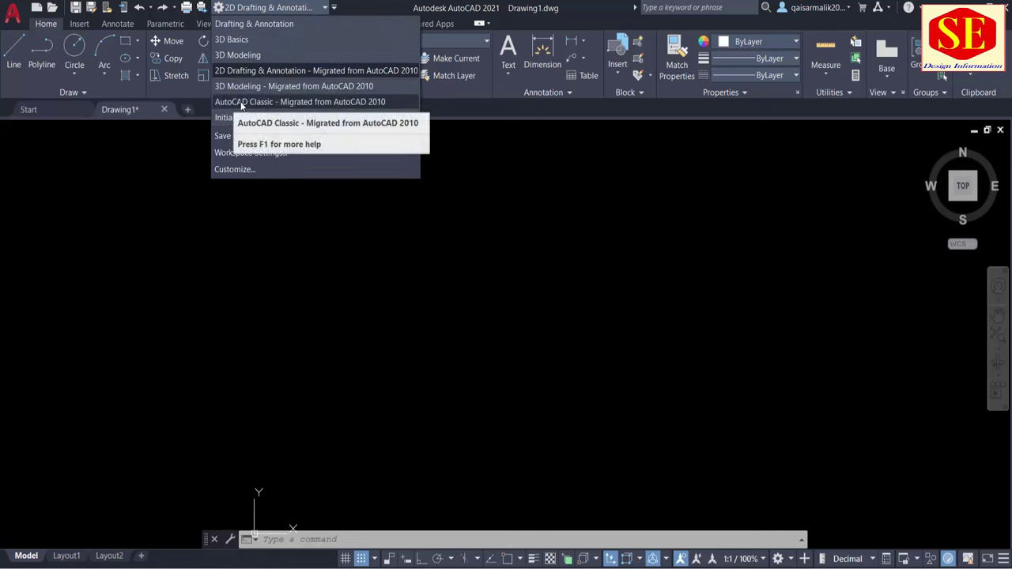
click(270, 102)
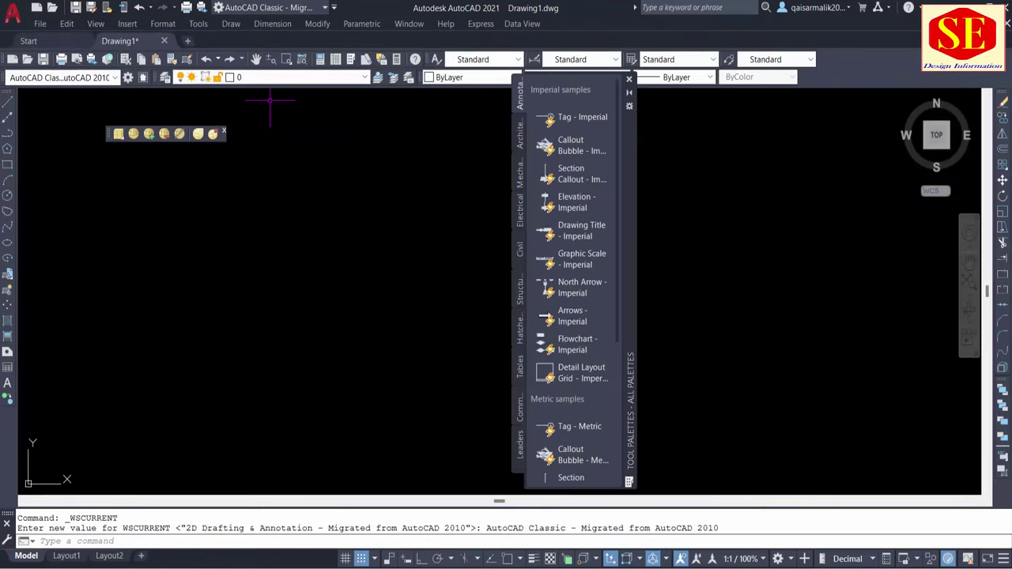
click(629, 81)
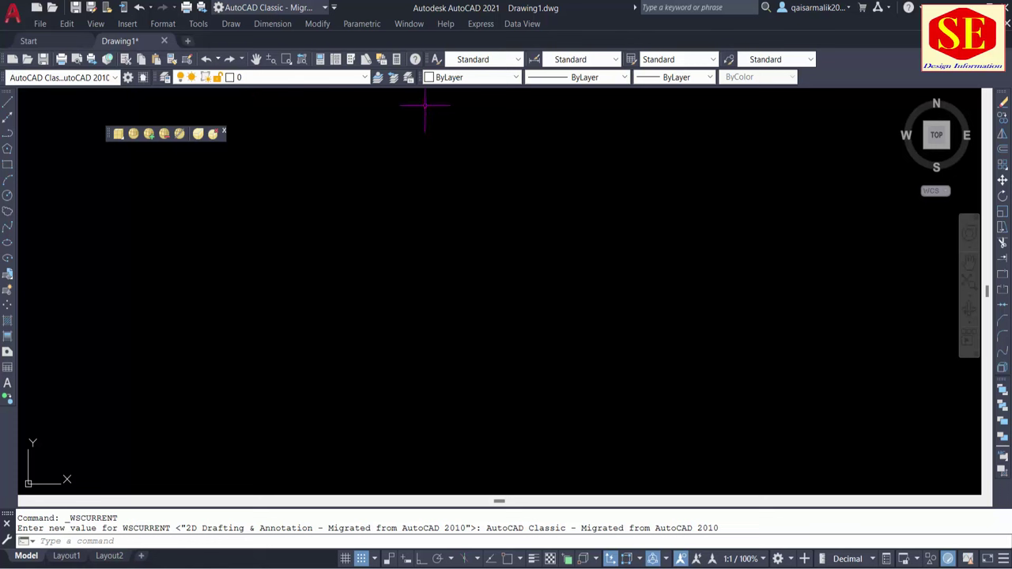
click(223, 133)
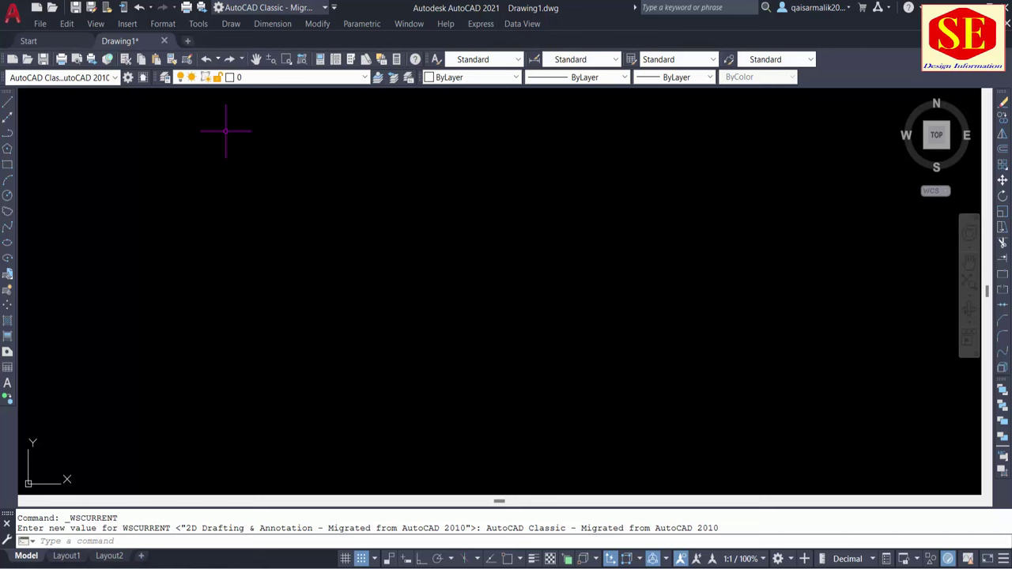
Step: Pick Drafting & Annotation from the workspace list, then reopen the list and dismiss it with Esc
click(325, 8)
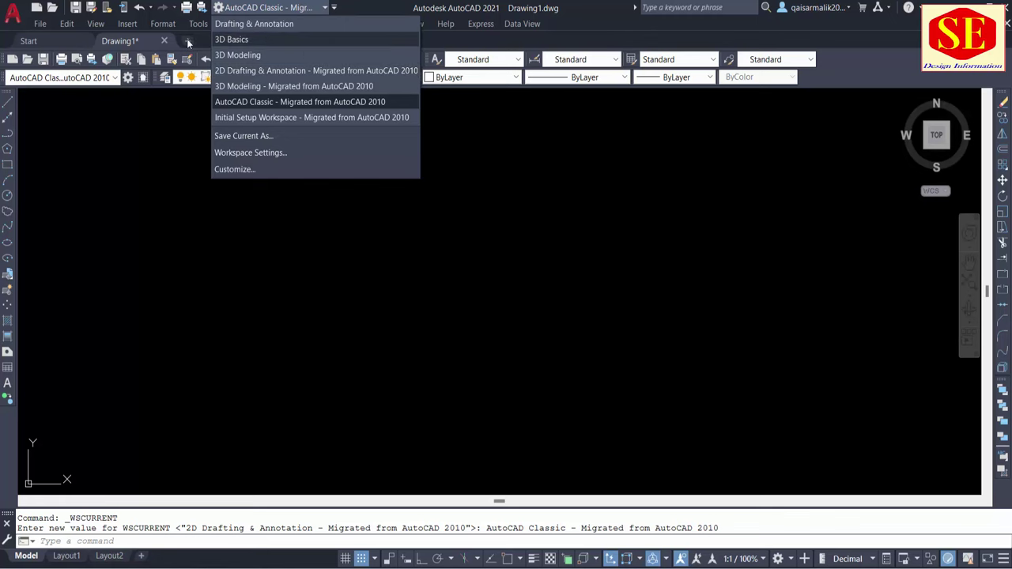
click(242, 23)
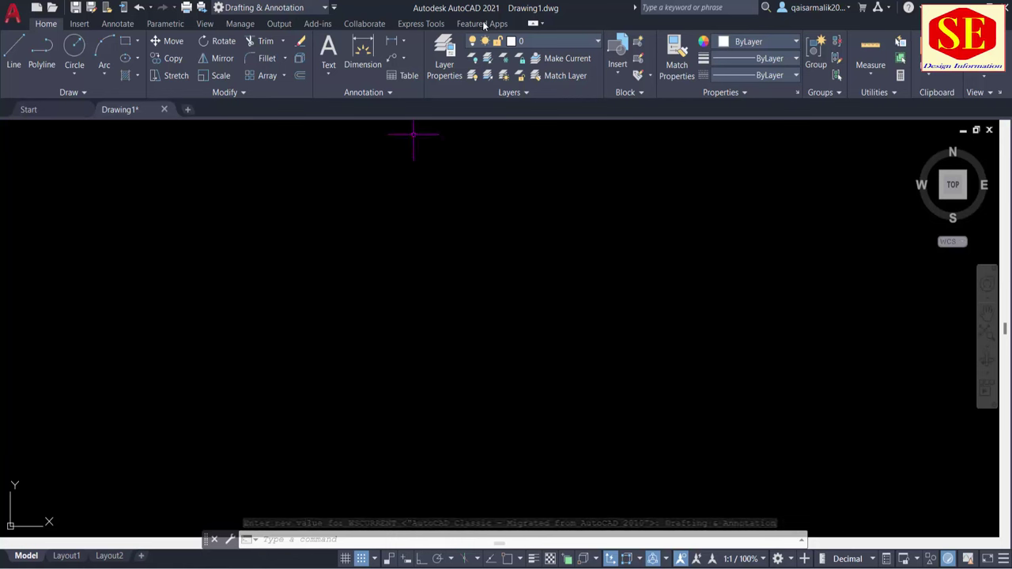
click(306, 7)
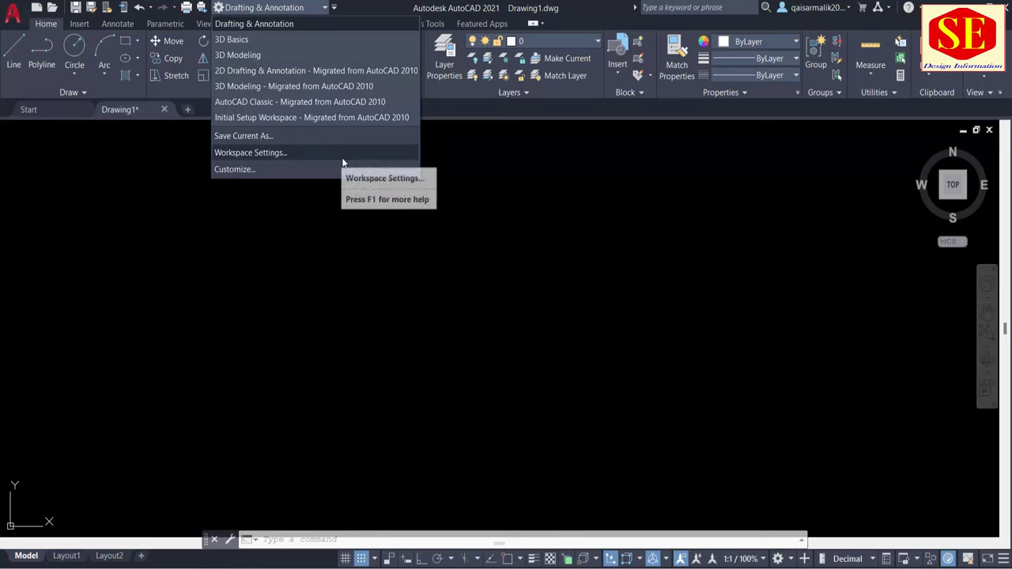
key(Escape)
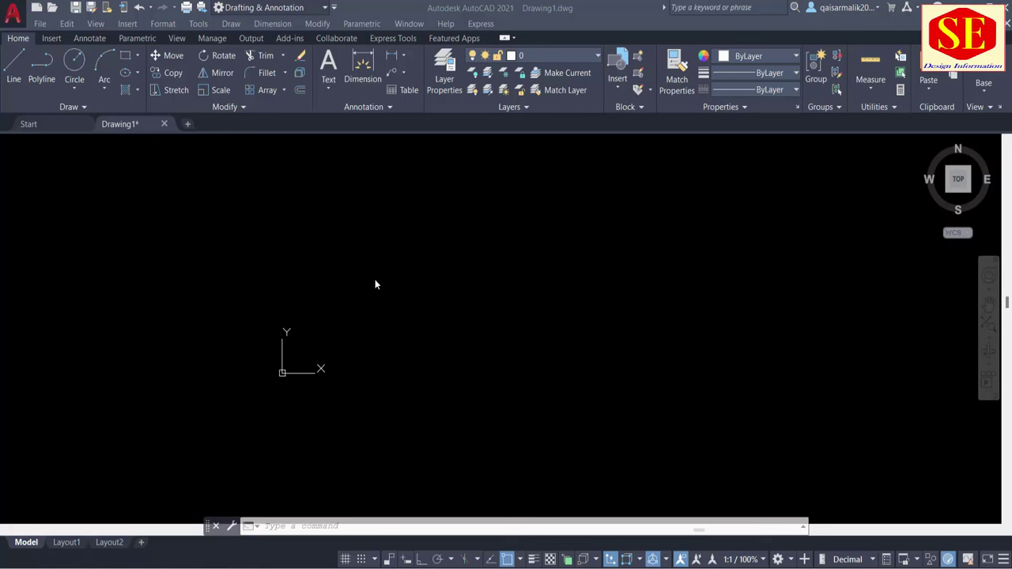
click(374, 281)
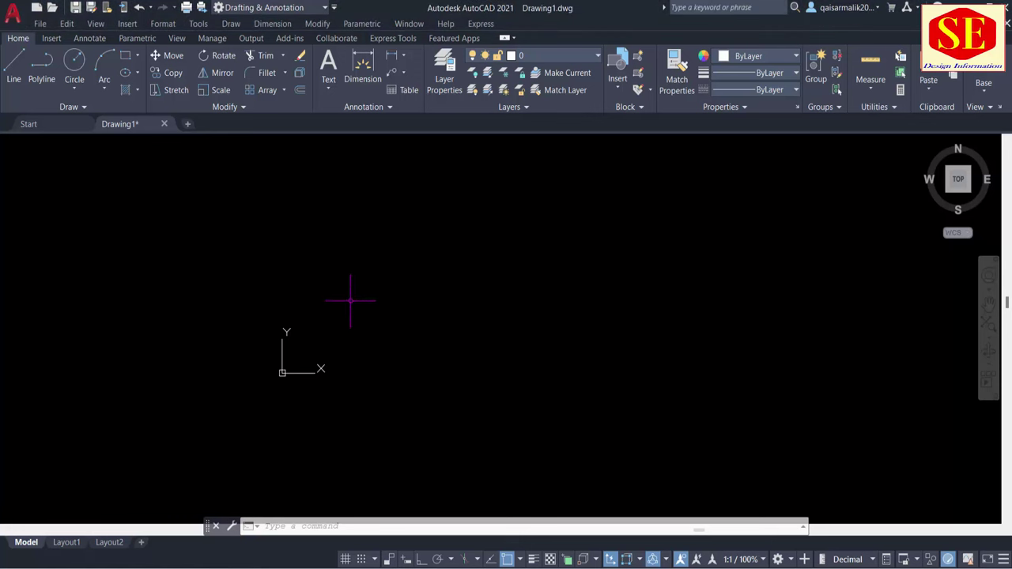
text(t)
key(Return)
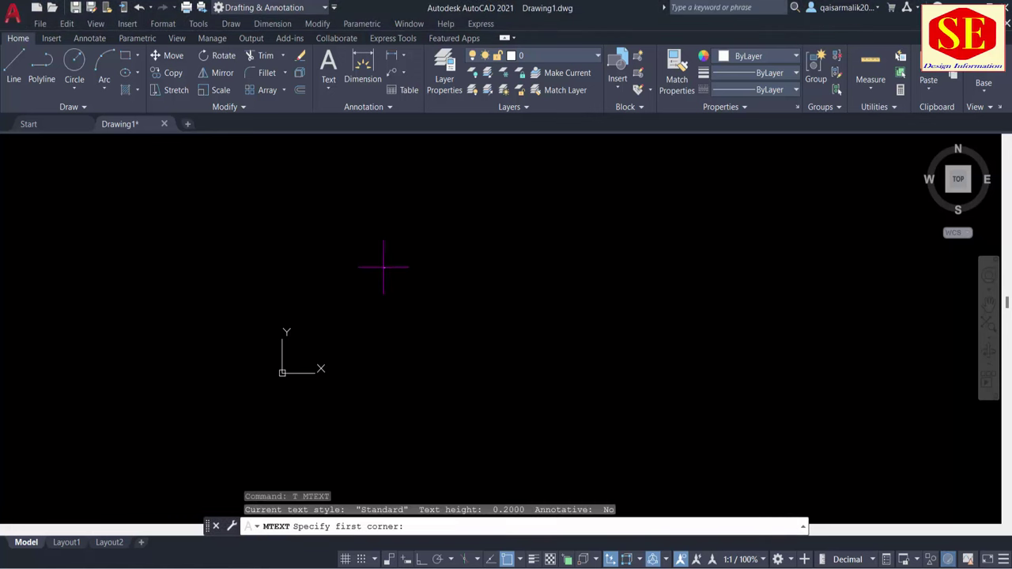
click(352, 263)
click(502, 316)
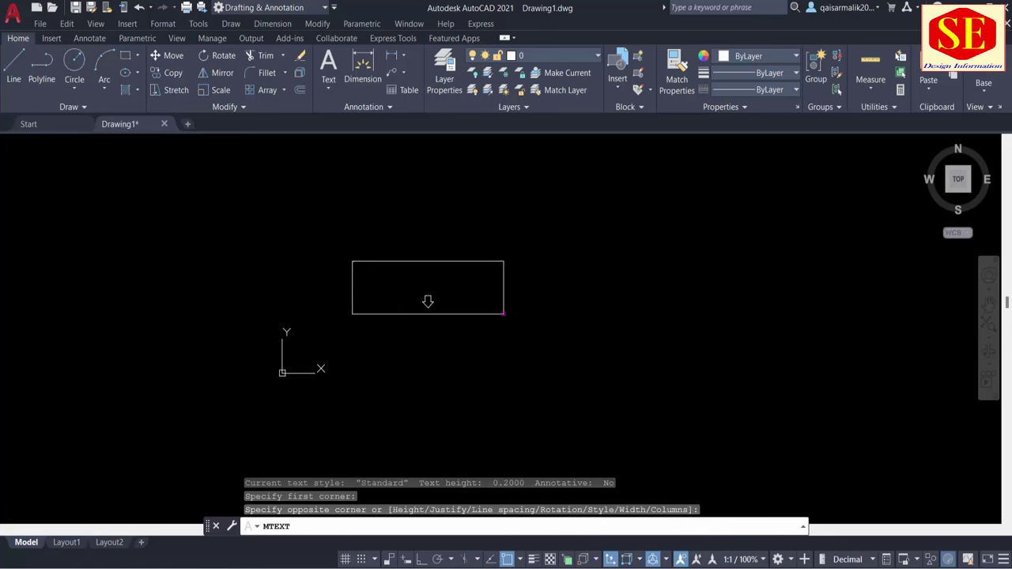
key(Escape)
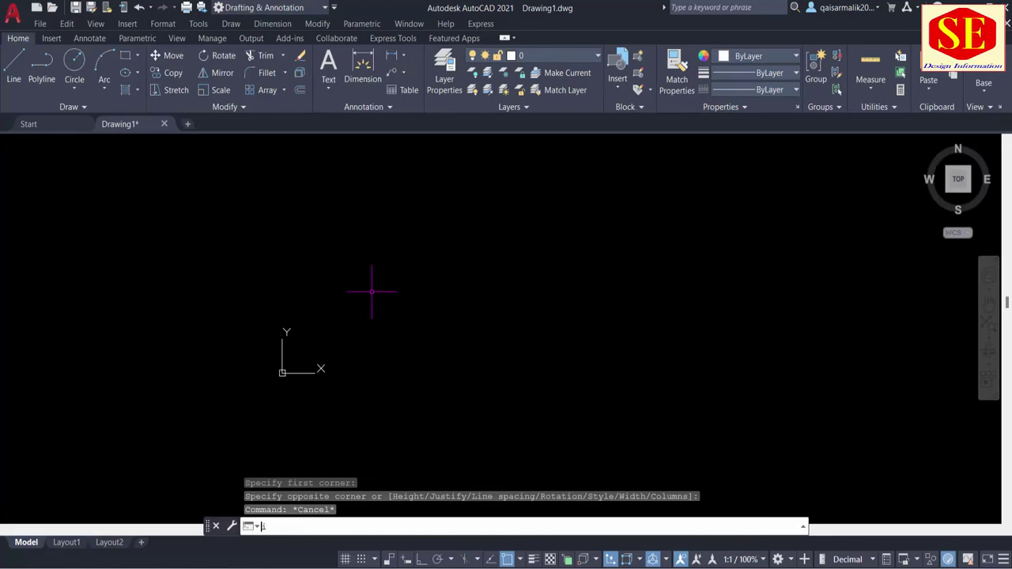
text(i)
key(Return)
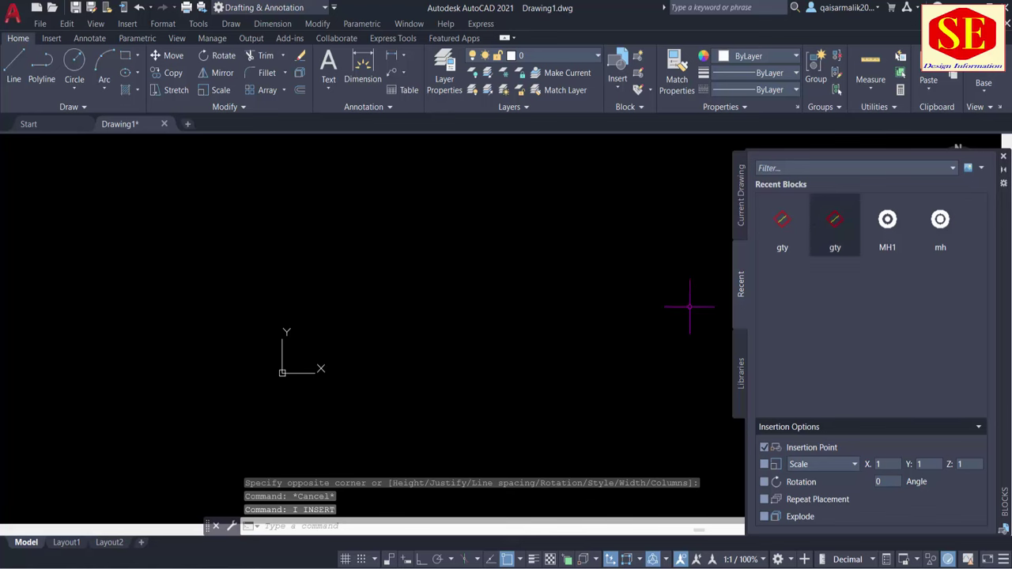
click(1003, 158)
text(y)
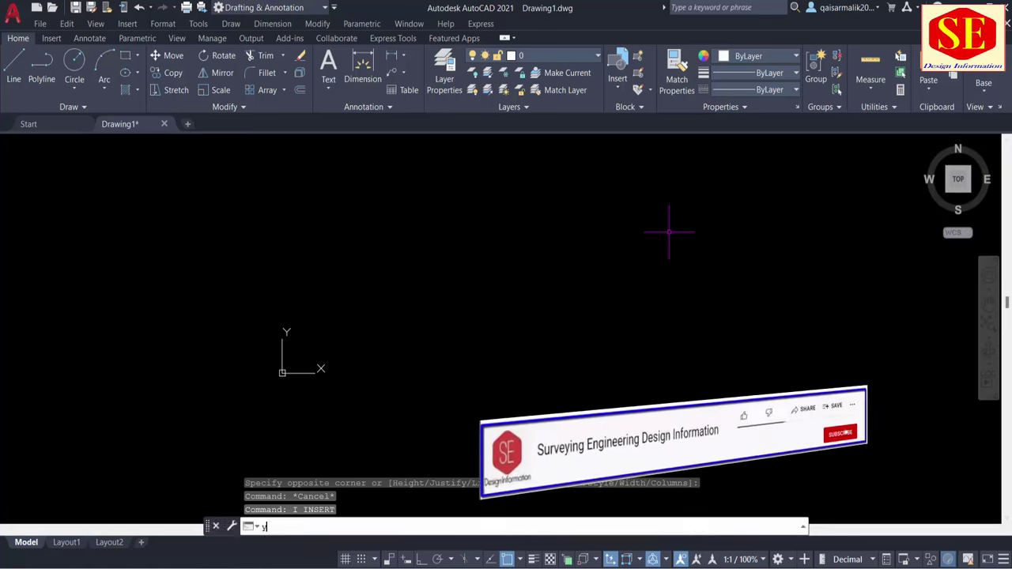
key(Return)
text(z)
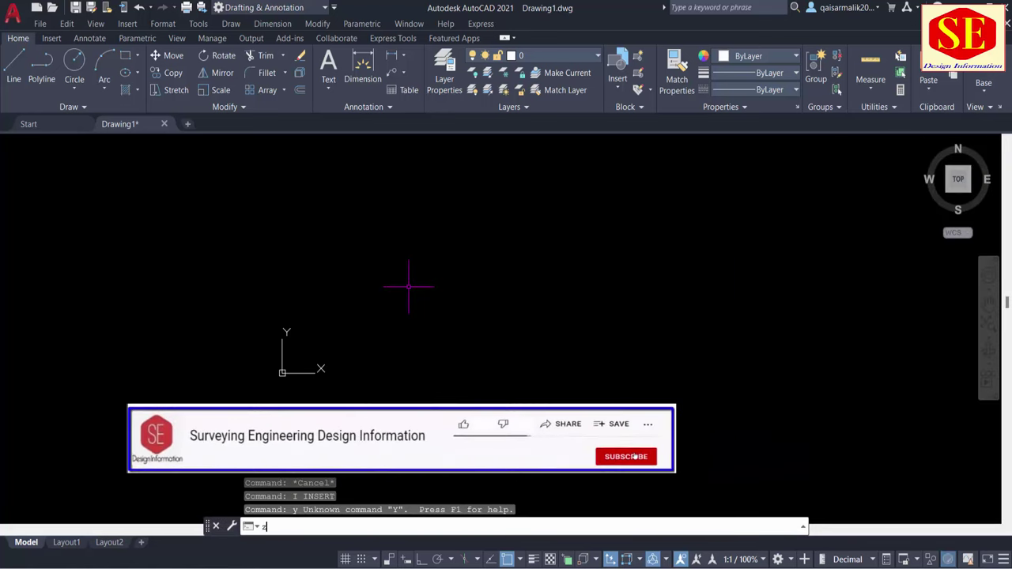
key(Return)
key(Escape)
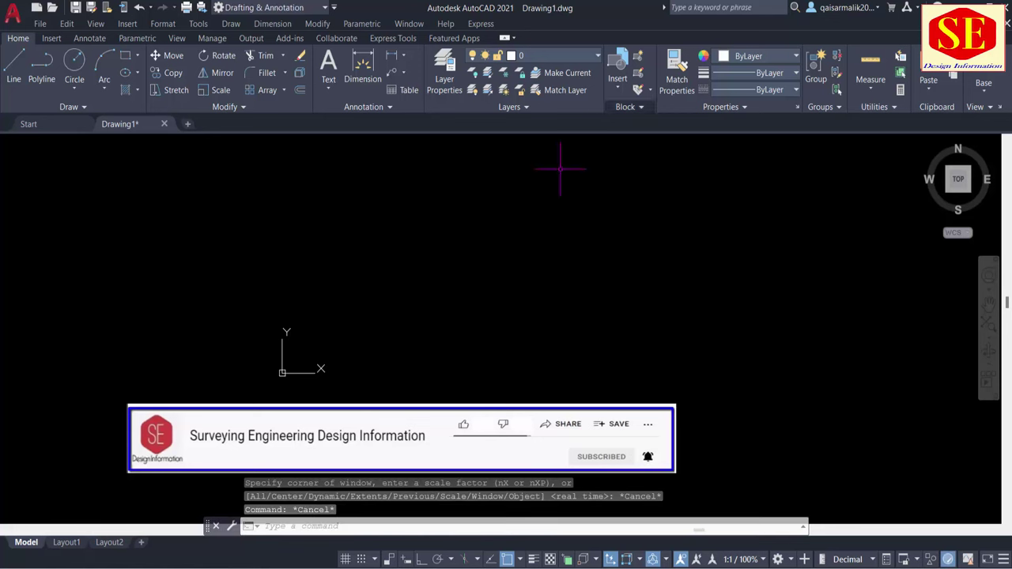
mouse_move(208, 525)
mouse_down()
mouse_move(253, 202)
mouse_move(206, 193)
mouse_up()
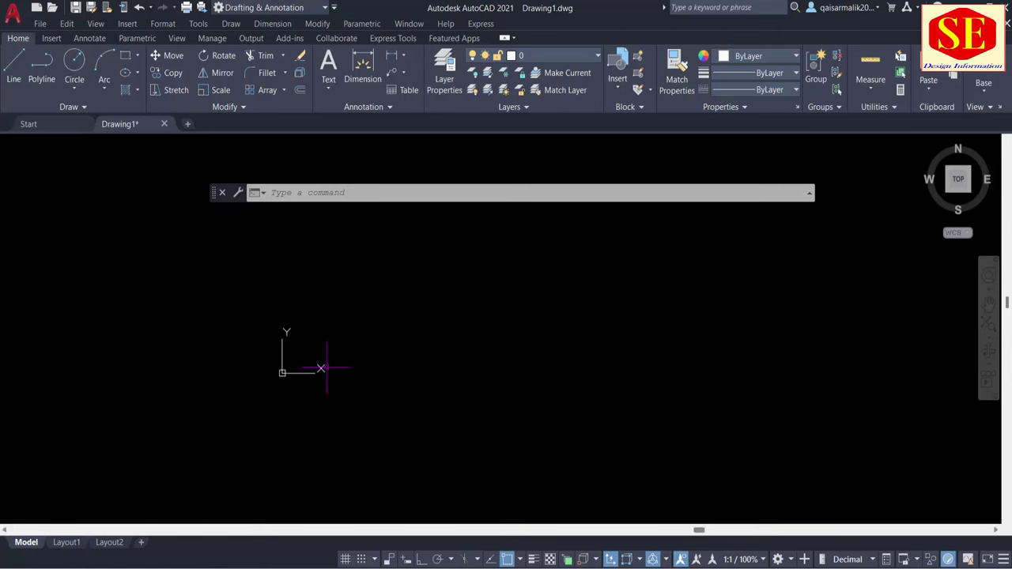
mouse_move(214, 193)
mouse_down()
mouse_move(277, 444)
mouse_move(253, 528)
mouse_up()
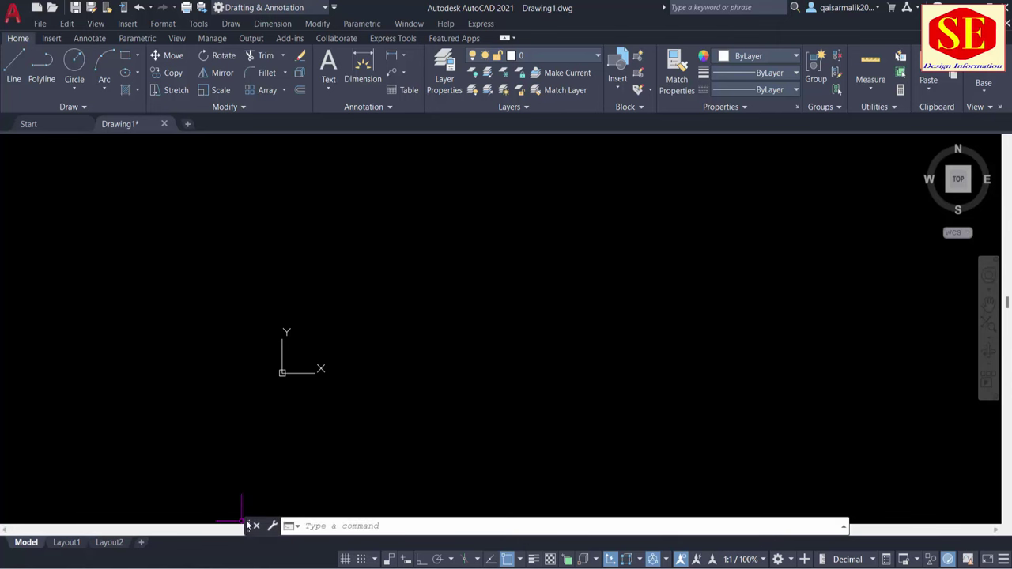
drag(248, 526, 240, 176)
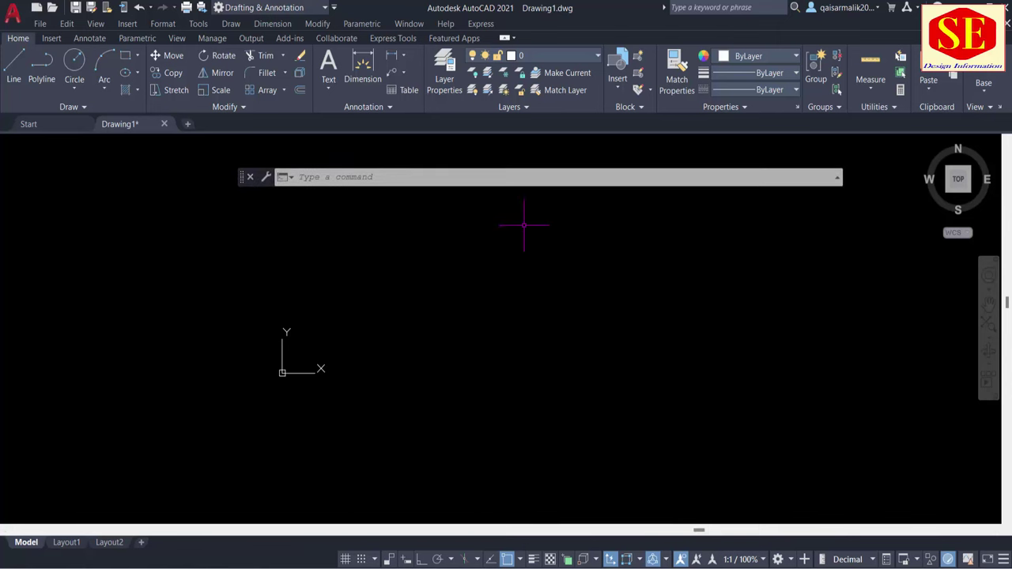
click(353, 182)
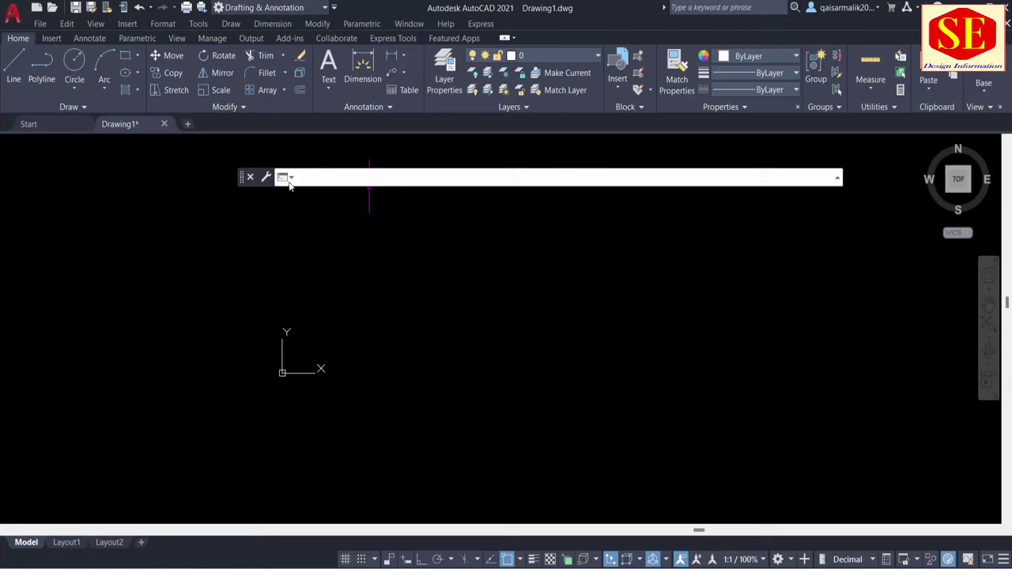
Step: Close the command line and confirm Yes, restore it with Ctrl+9, and drag it lower
click(250, 177)
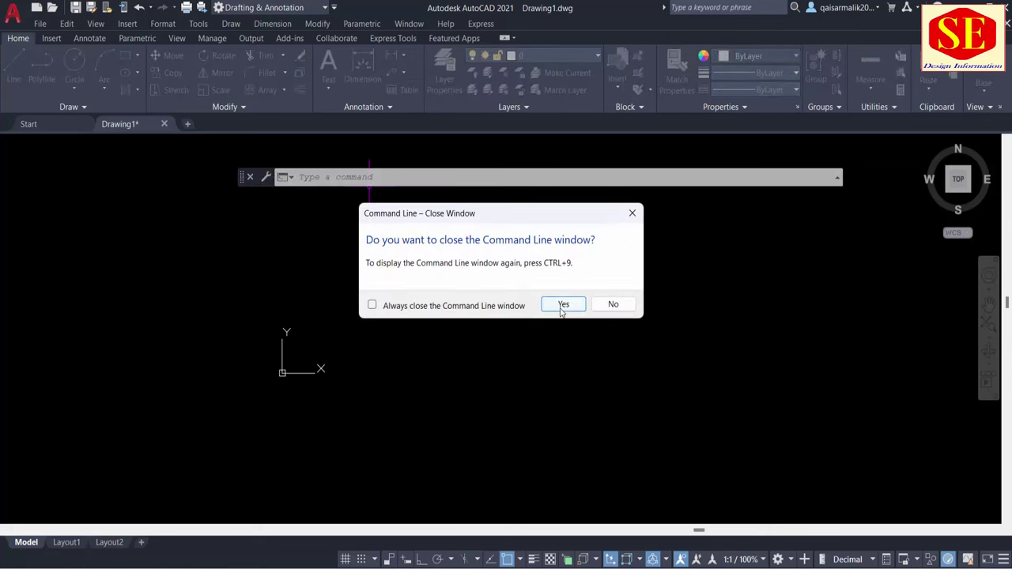
click(563, 305)
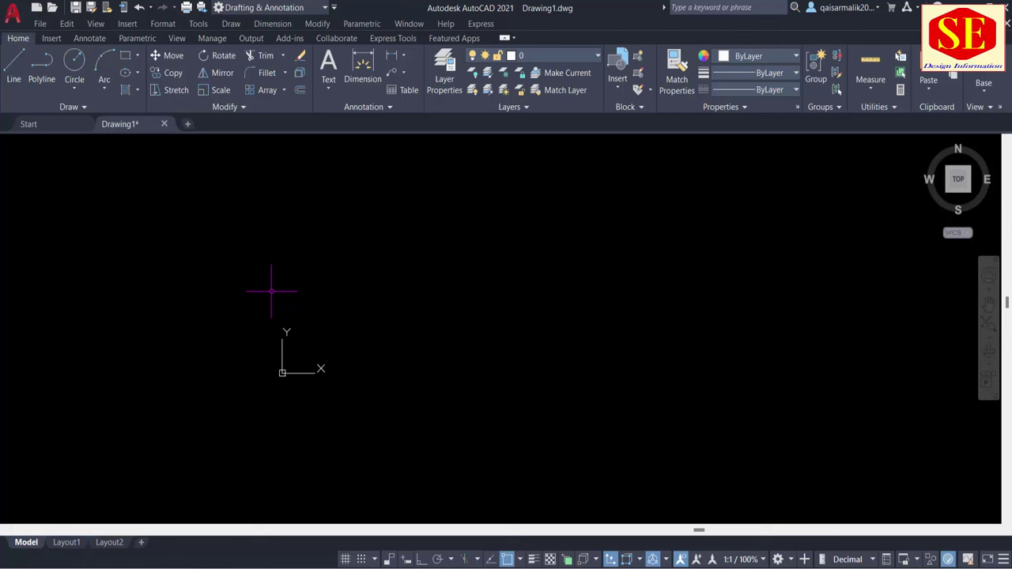
key(ctrl+9)
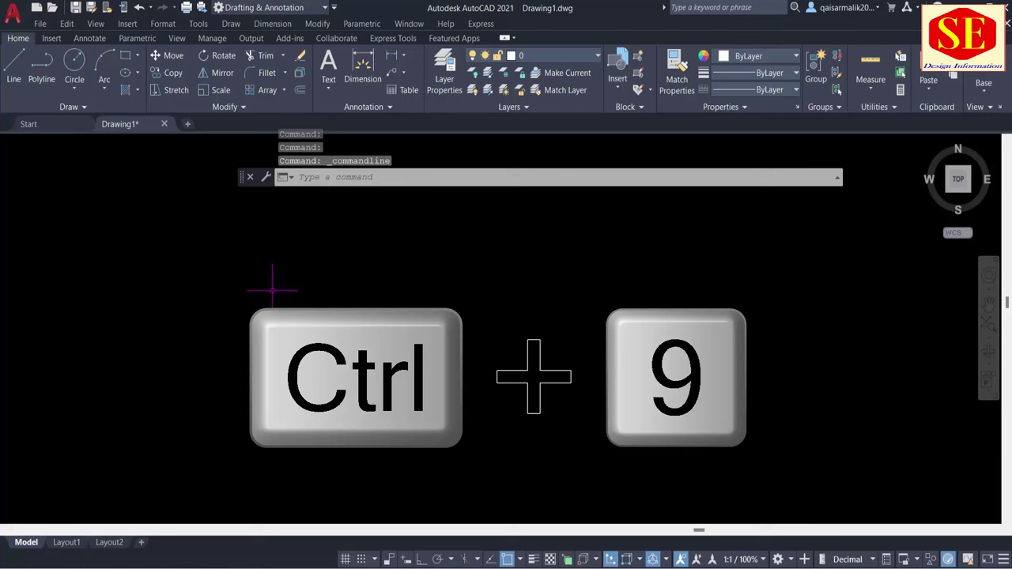
mouse_move(242, 178)
mouse_down()
mouse_move(269, 299)
mouse_move(256, 214)
mouse_up()
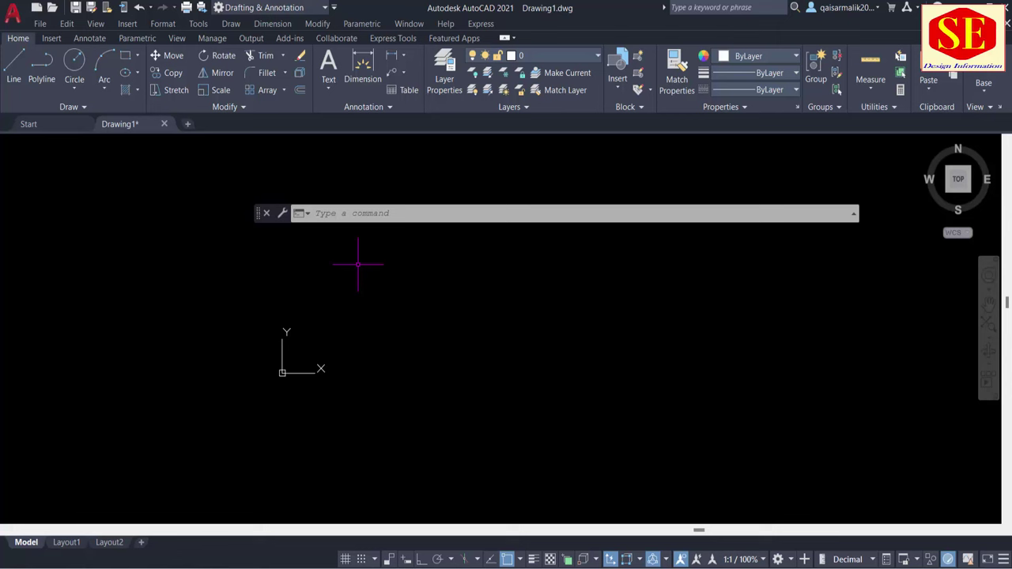
Step: Start closing the command line with Ctrl+9, cancel with Esc, then restore it
key(ctrl+9)
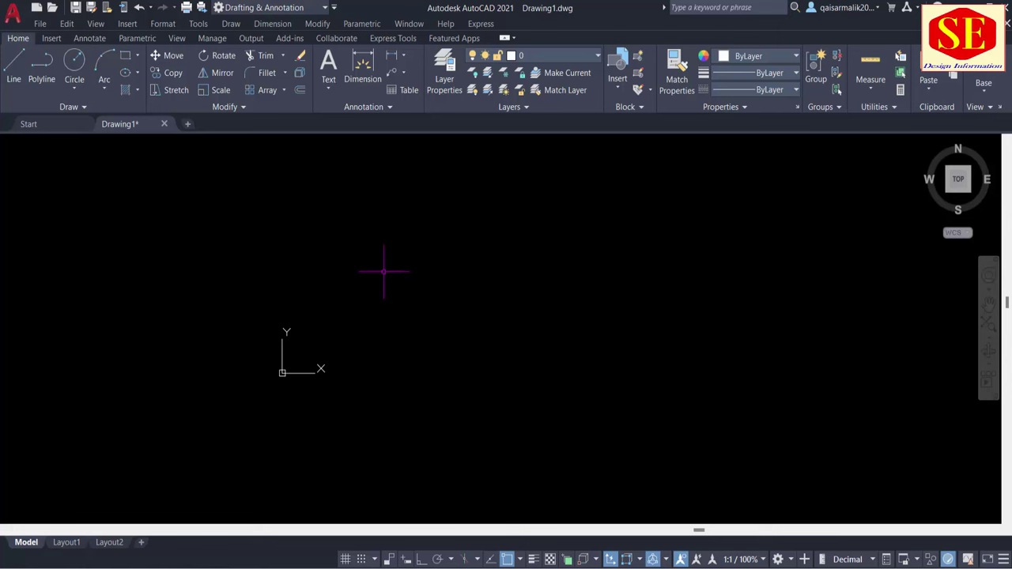
key(Escape)
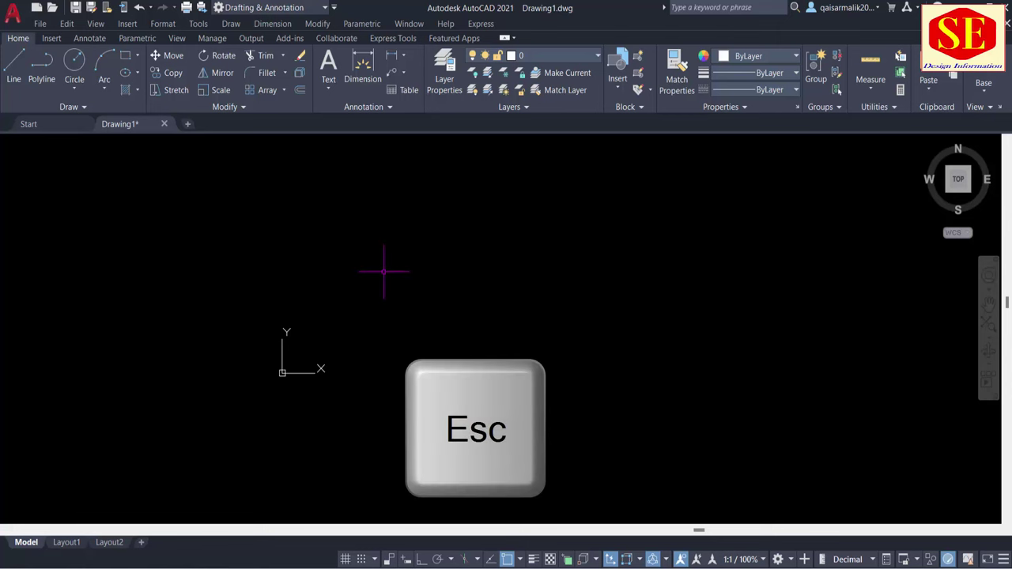
key(ctrl+9)
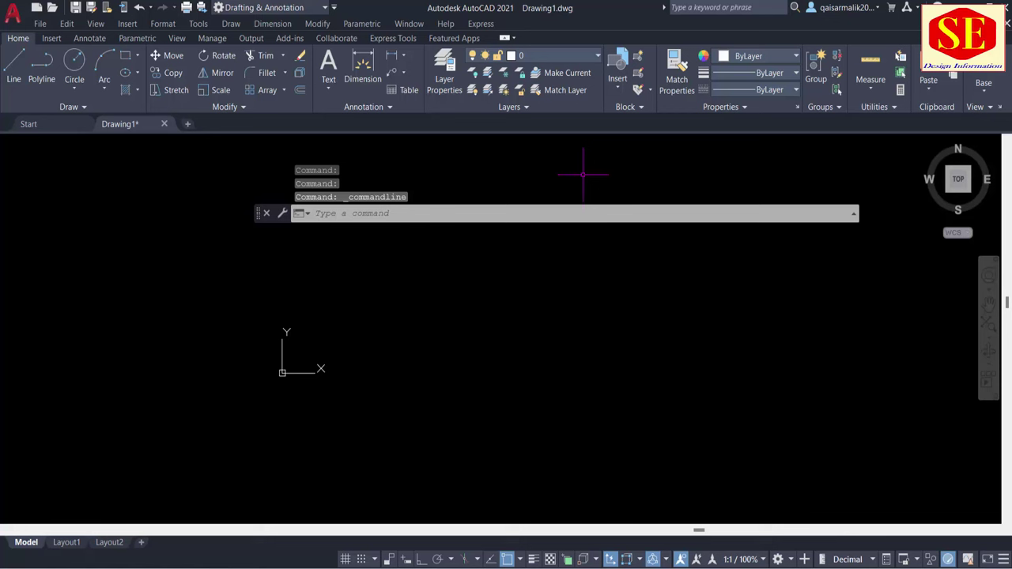
click(283, 372)
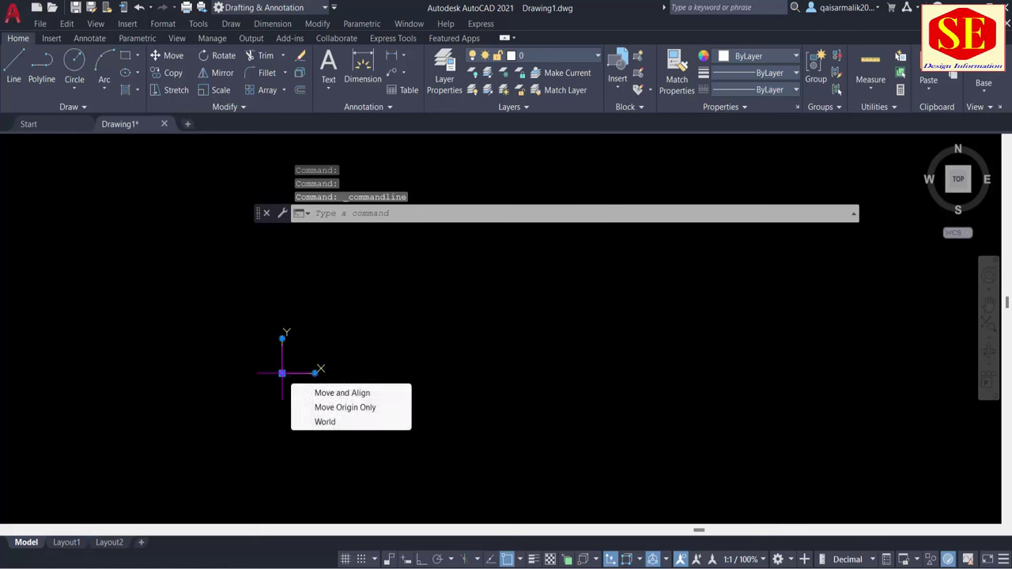
key(Escape)
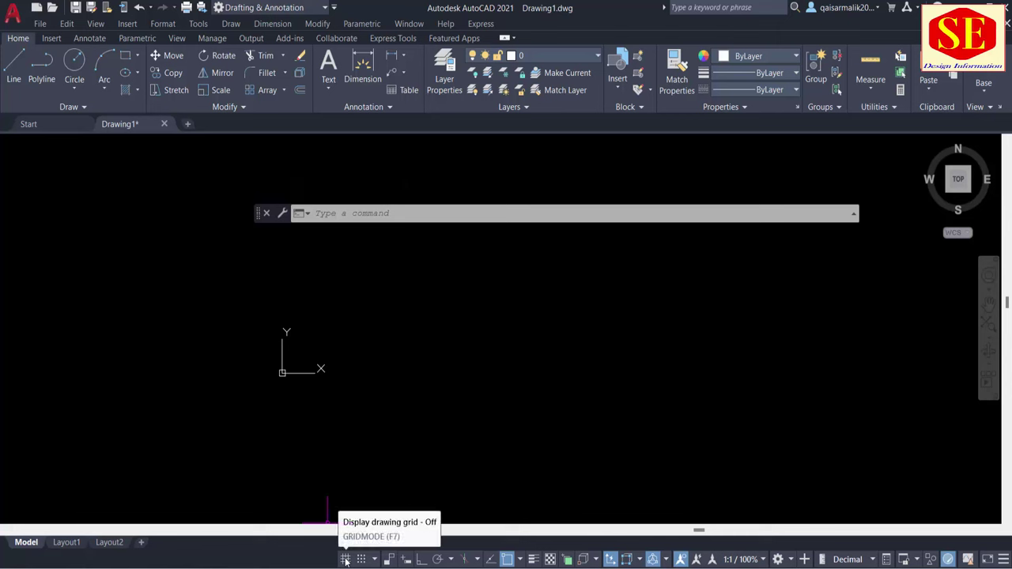
Step: Toggle the grid off and on via the status bar and F7, leave it on, then pan
click(345, 560)
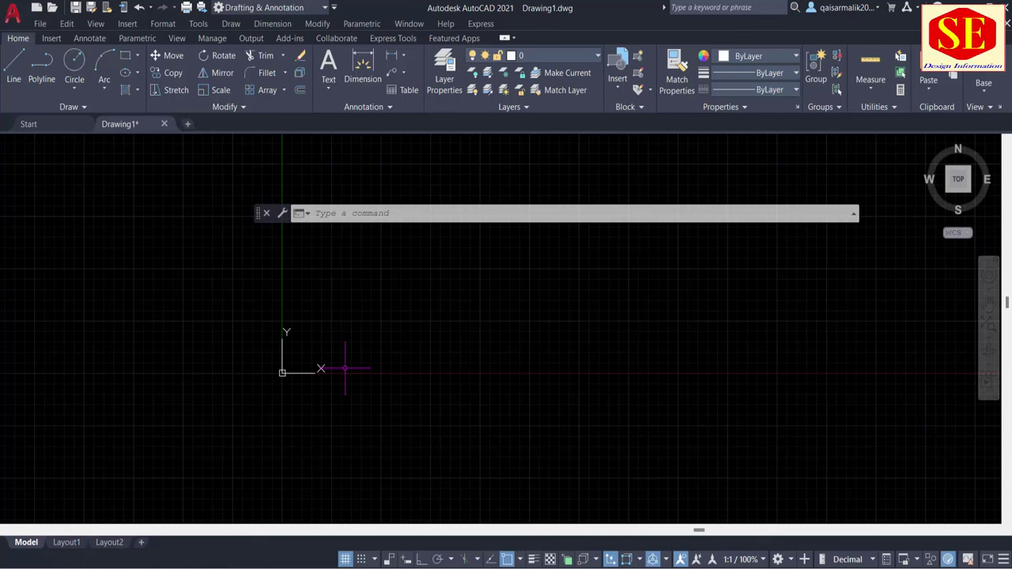
key(F7)
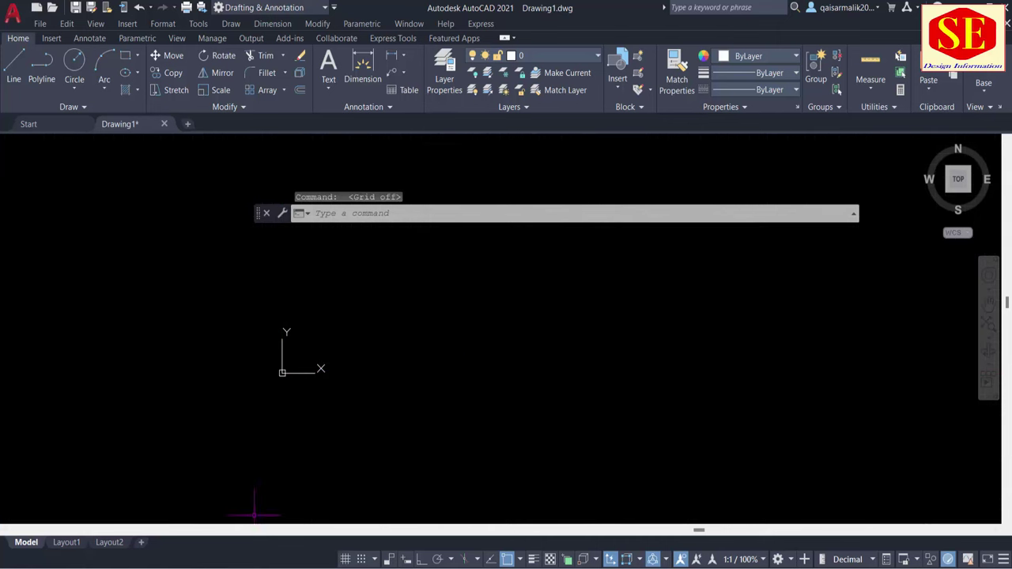
click(346, 560)
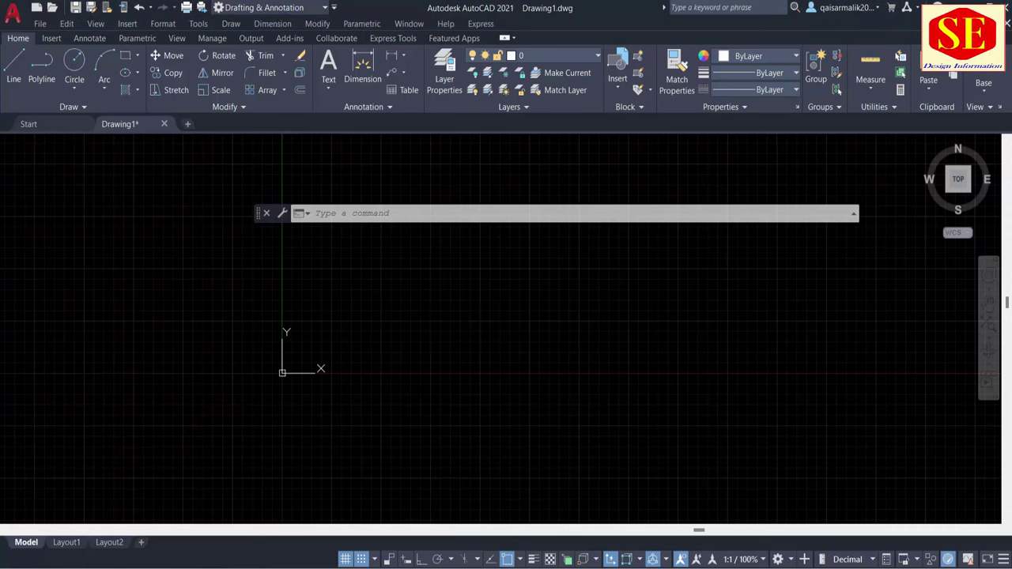
key(F7)
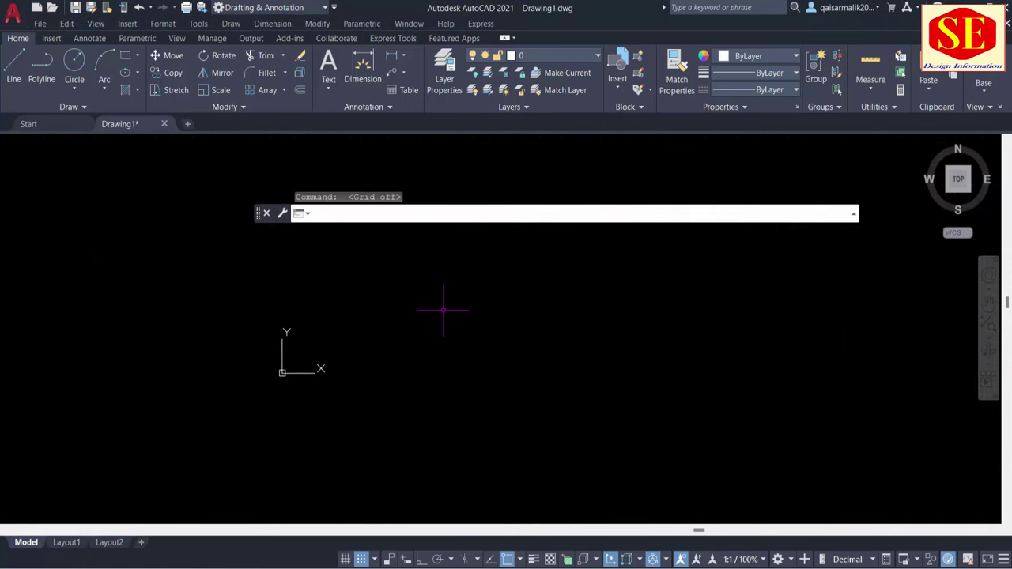
key(F7)
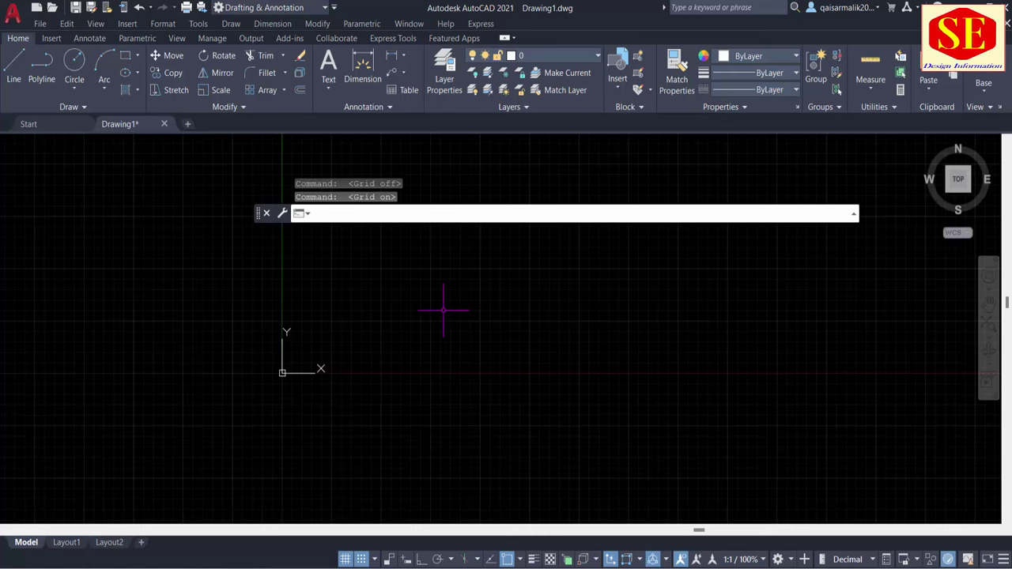
click(345, 560)
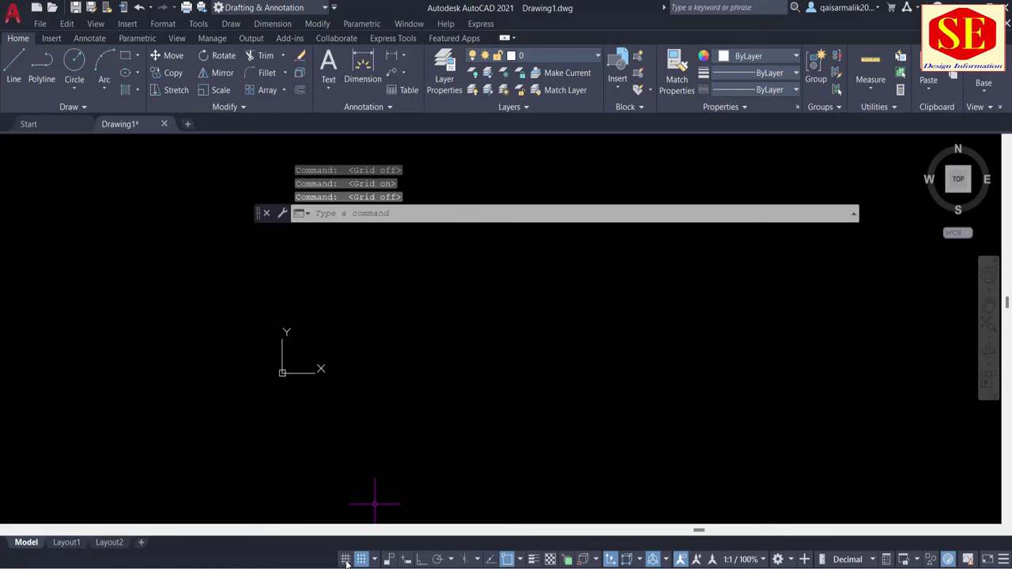
click(346, 560)
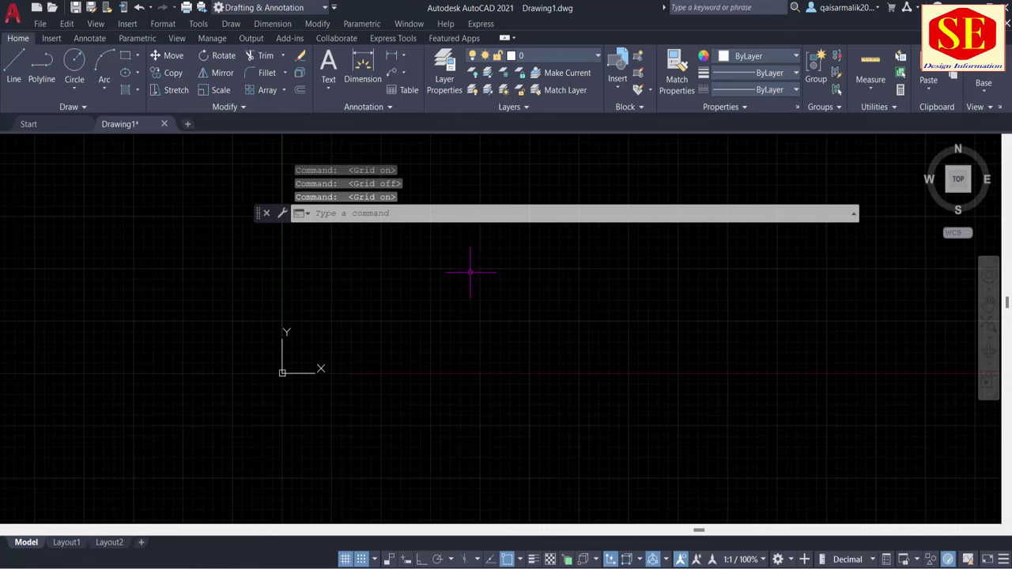
middle_drag(510, 277, 436, 333)
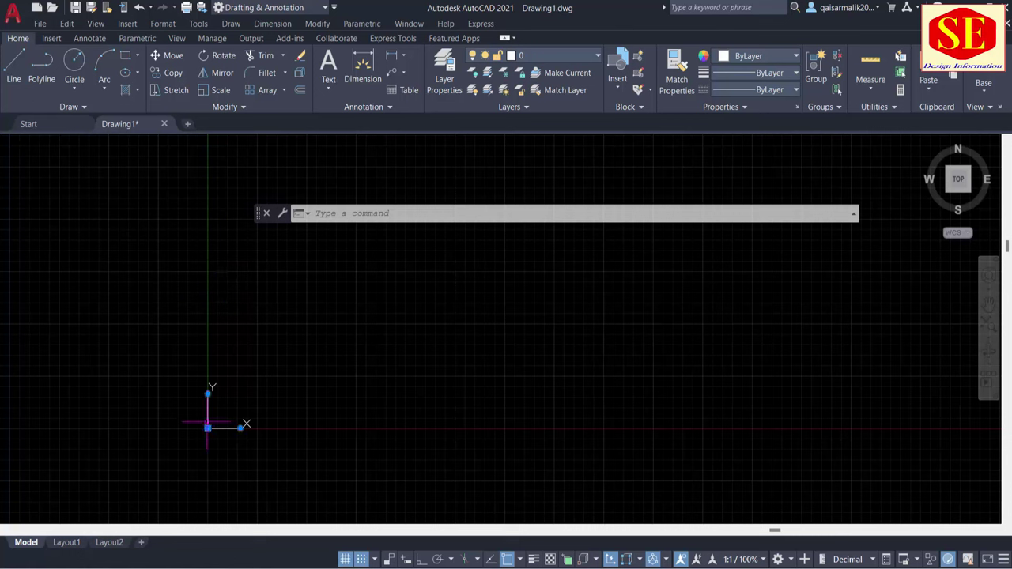
Step: Middle-drag the view so the origin axes shift up and to the right
middle_drag(210, 394, 314, 307)
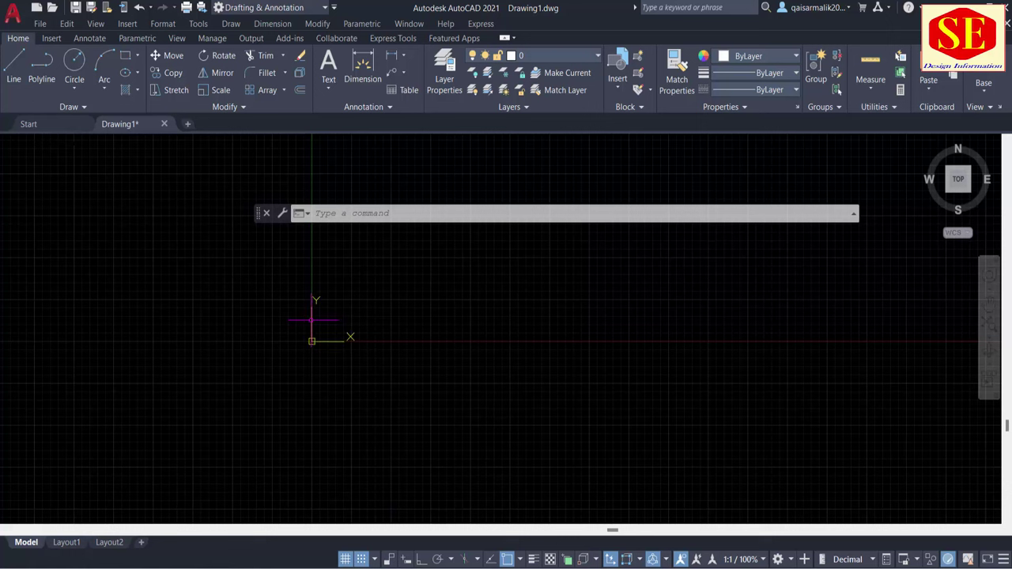
Step: Uncheck Show UCS Icon at Origin so the icon stays in the corner, then zoom and pan the empty drawing
right_click(312, 320)
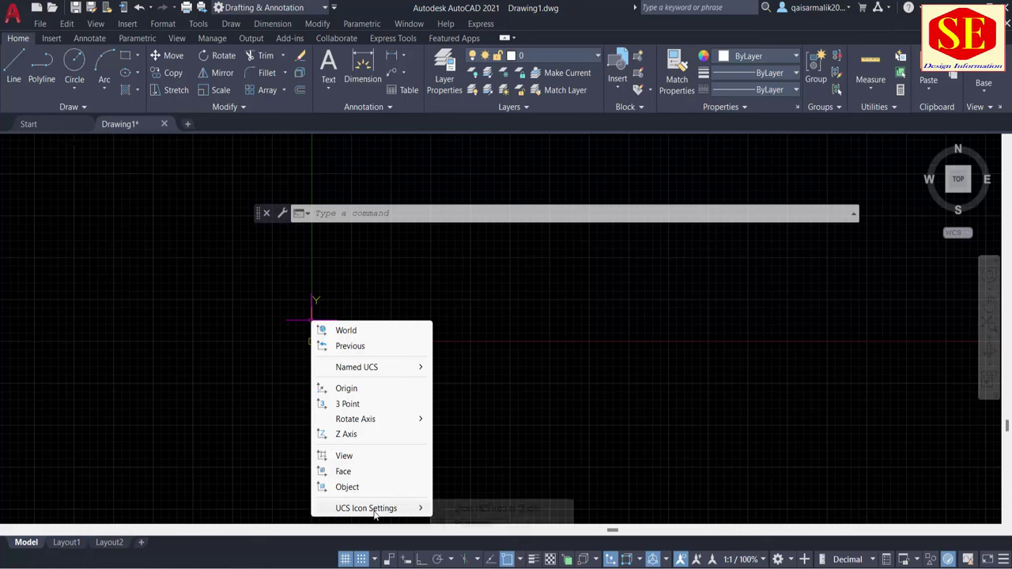
mouse_move(366, 508)
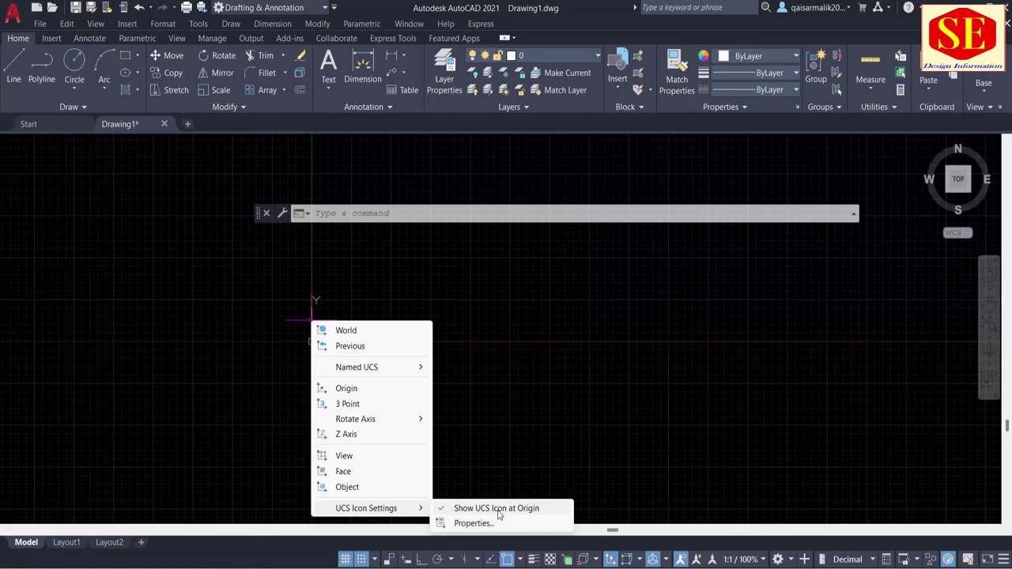
click(497, 508)
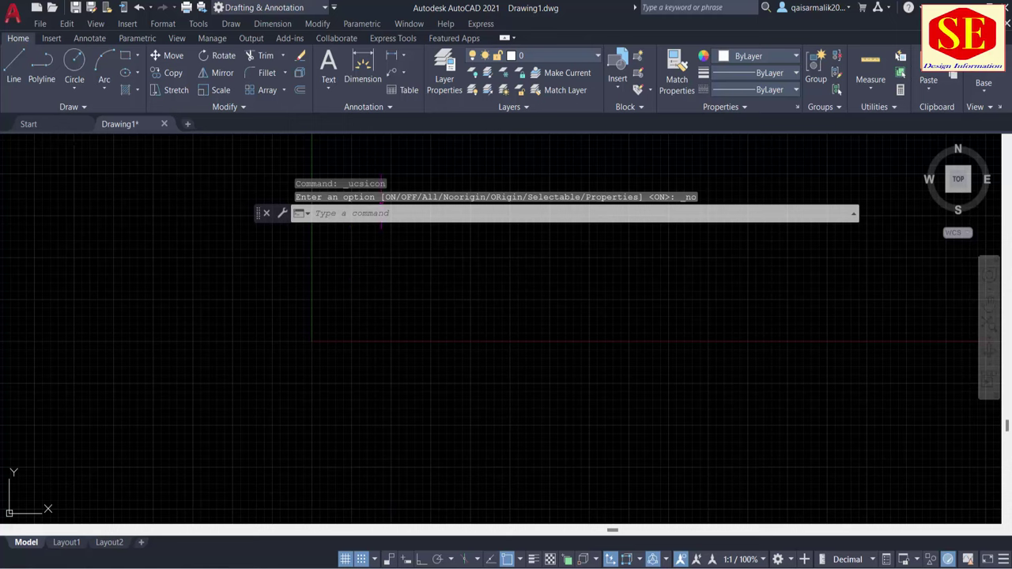
key(Escape)
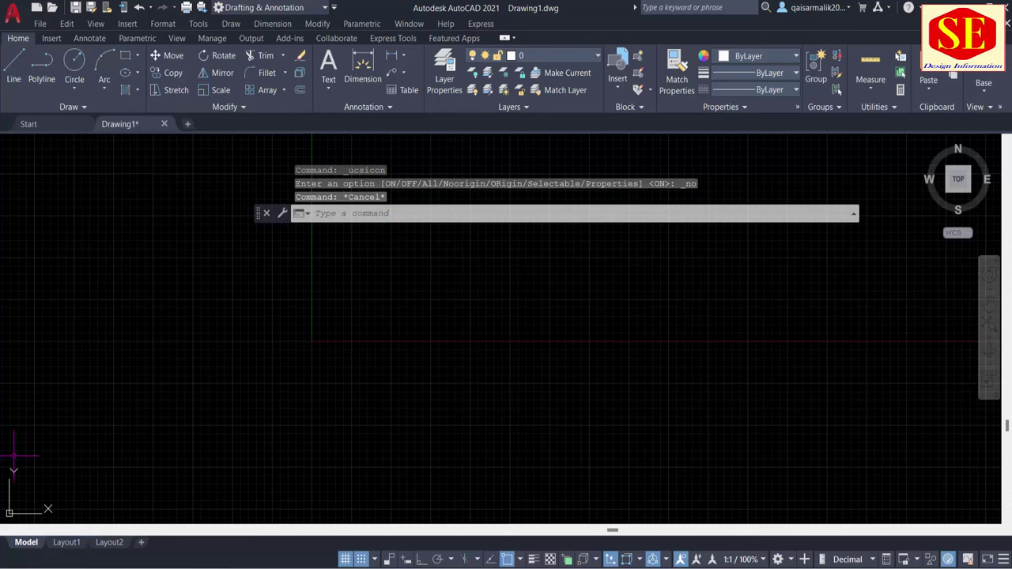
scroll(198, 395, up, 3)
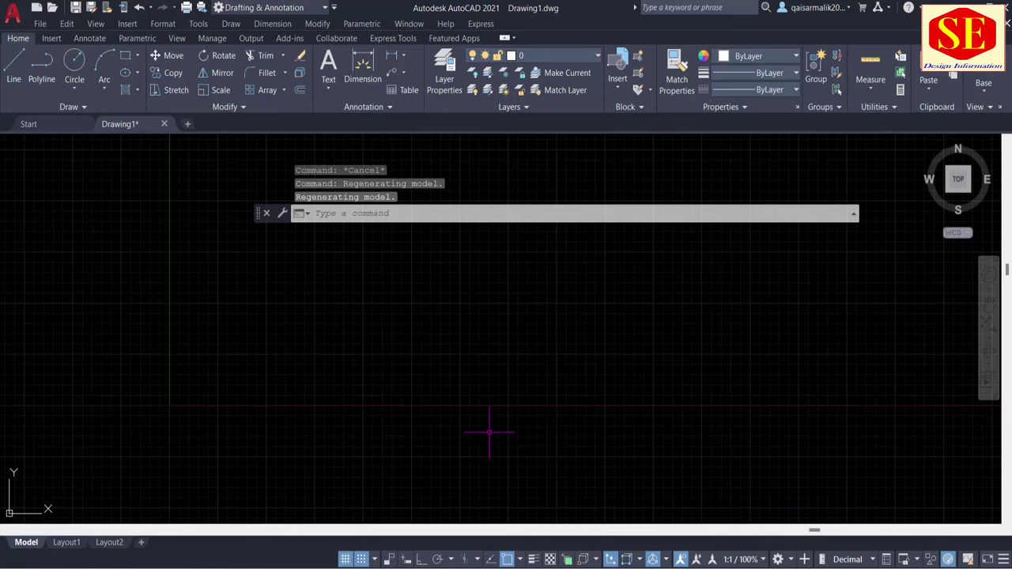
scroll(480, 407, down, 2)
scroll(502, 316, down, 2)
middle_drag(501, 317, 464, 368)
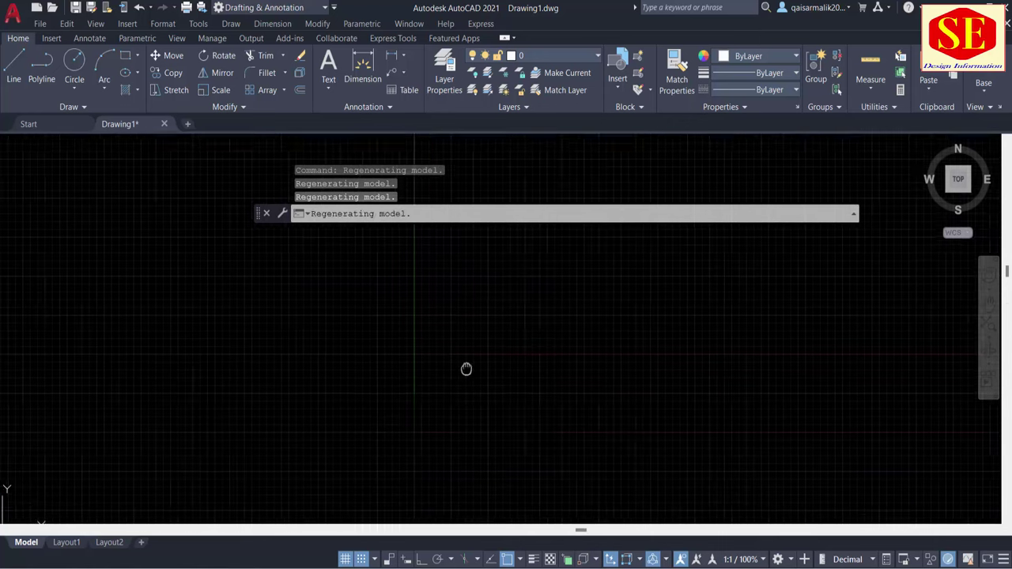
key(Escape)
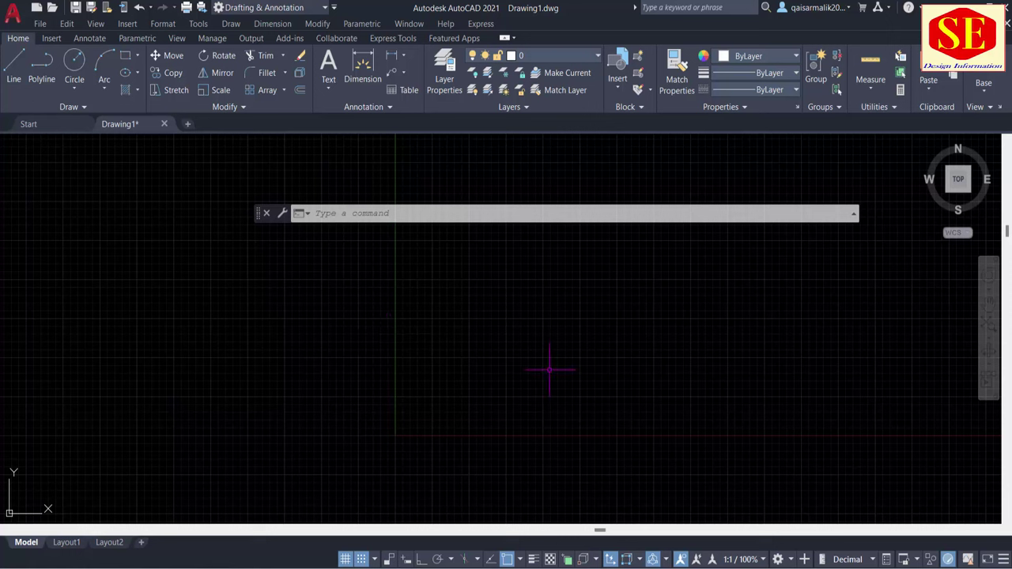
Step: In Options > Display > Colors, choose White as the 2D model space uniform background
text(OP)
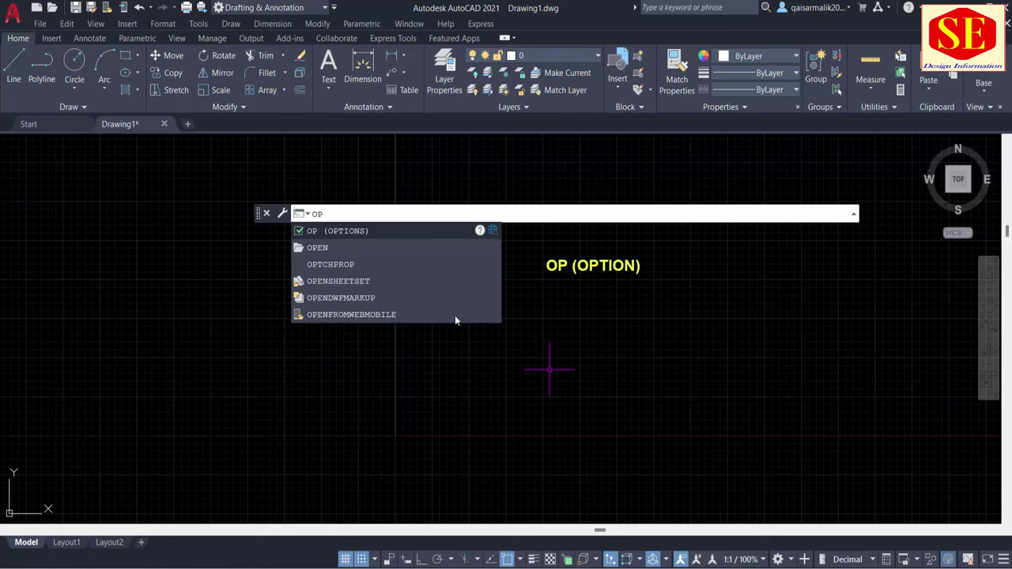
key(Return)
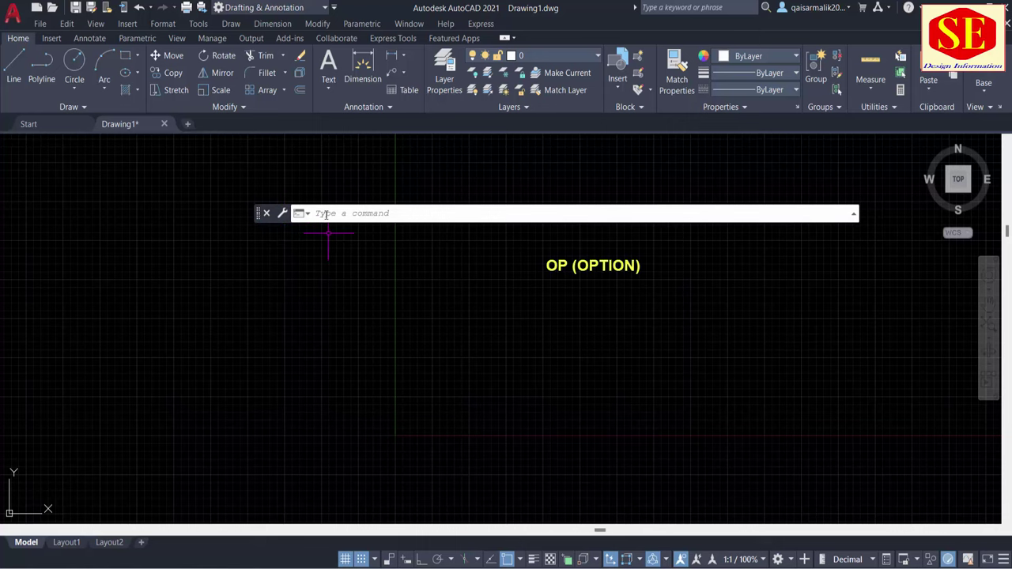
click(325, 214)
text(op)
key(Return)
click(400, 152)
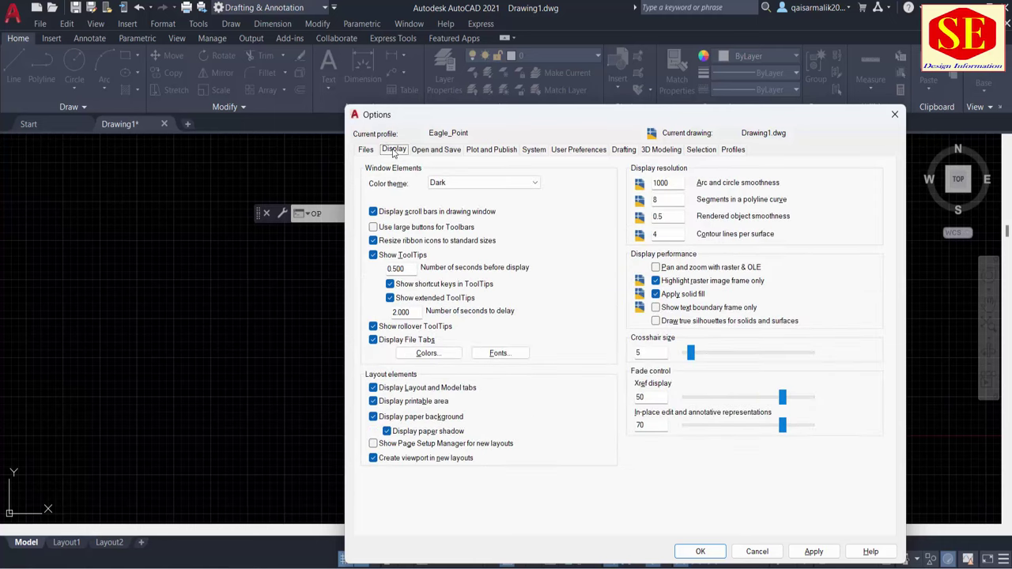
click(428, 354)
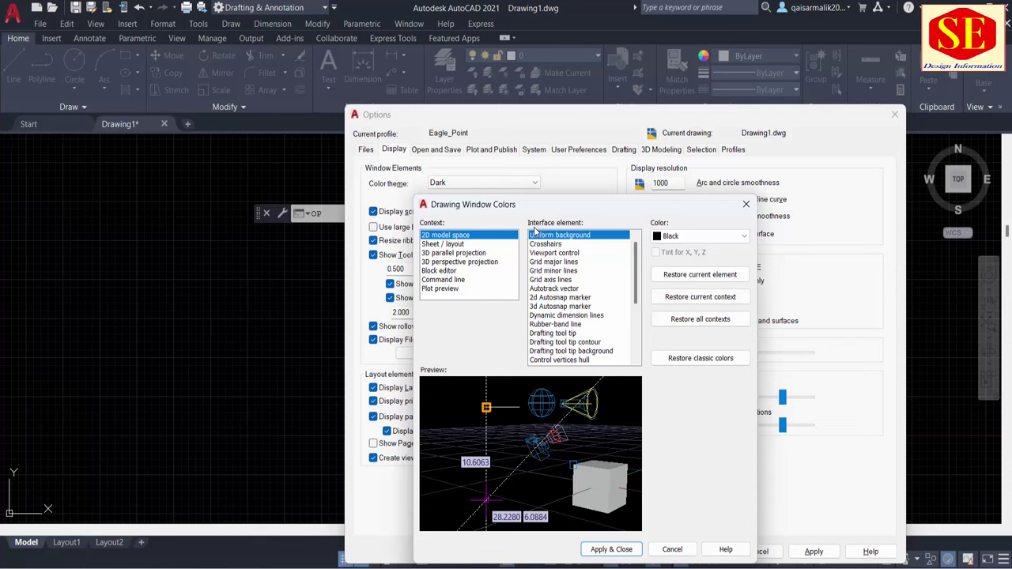
click(698, 237)
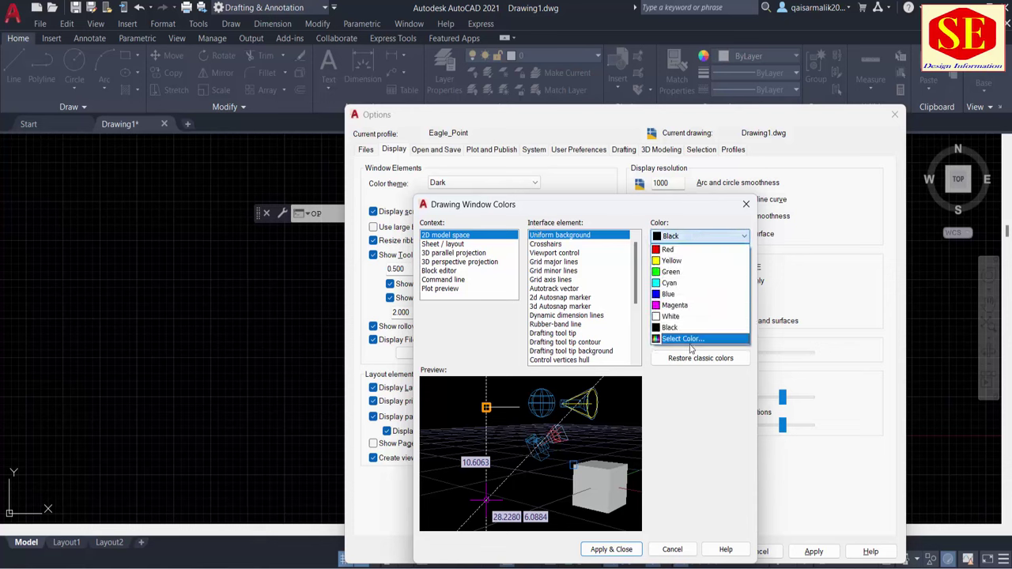
click(670, 316)
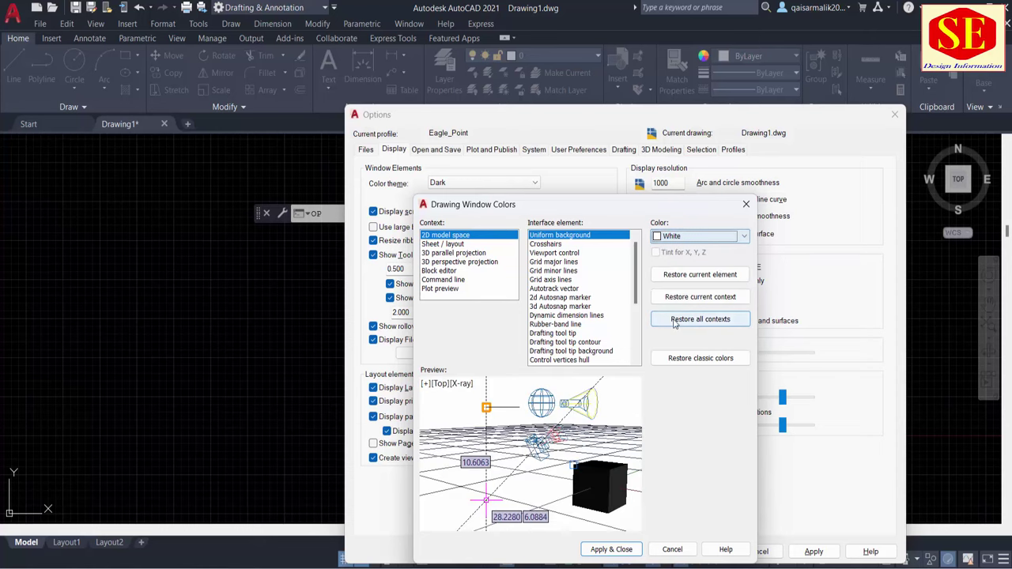
Step: Apply the white background, close Options with OK, and turn the grid off
click(611, 549)
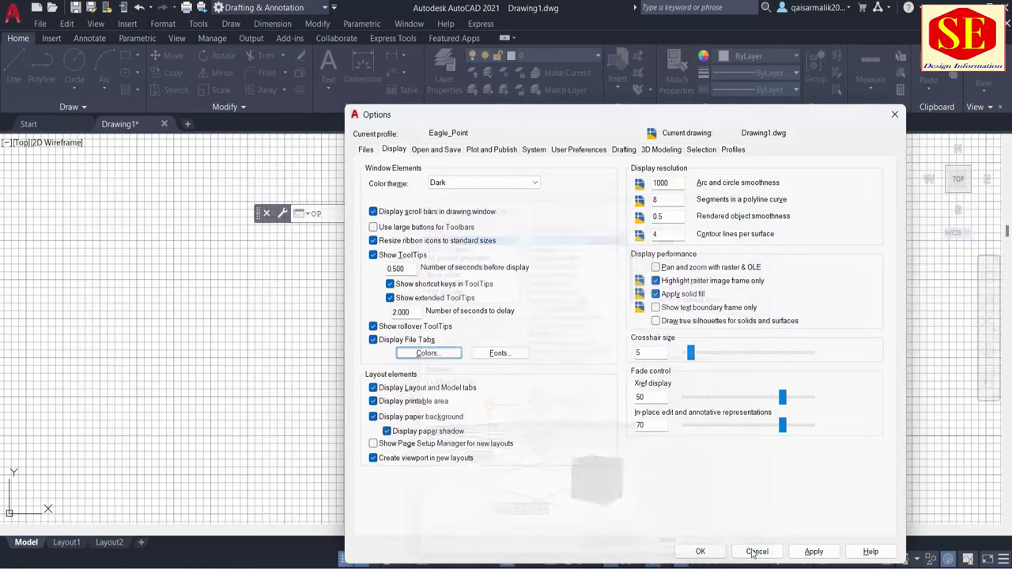
click(811, 551)
click(689, 556)
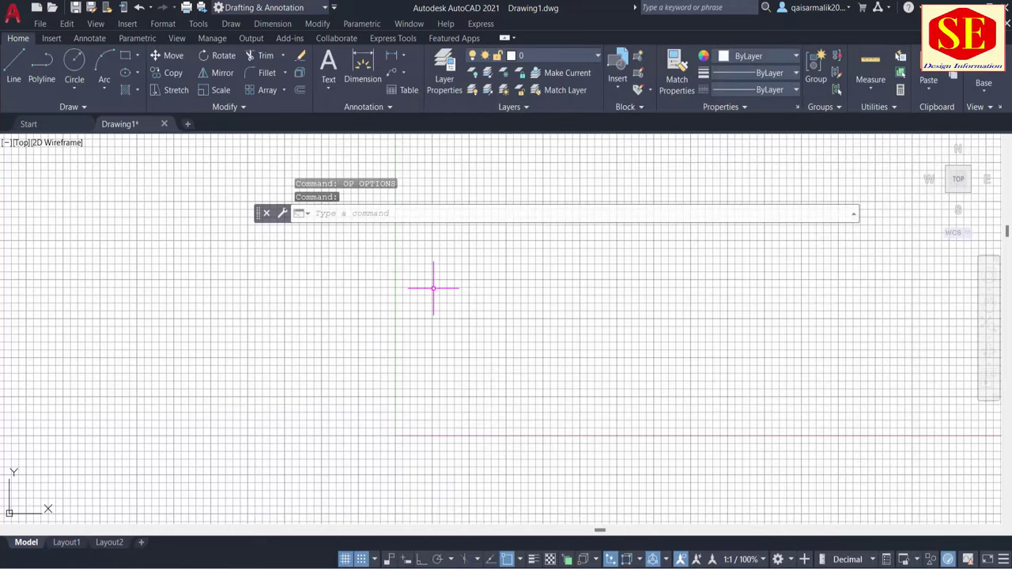
click(345, 559)
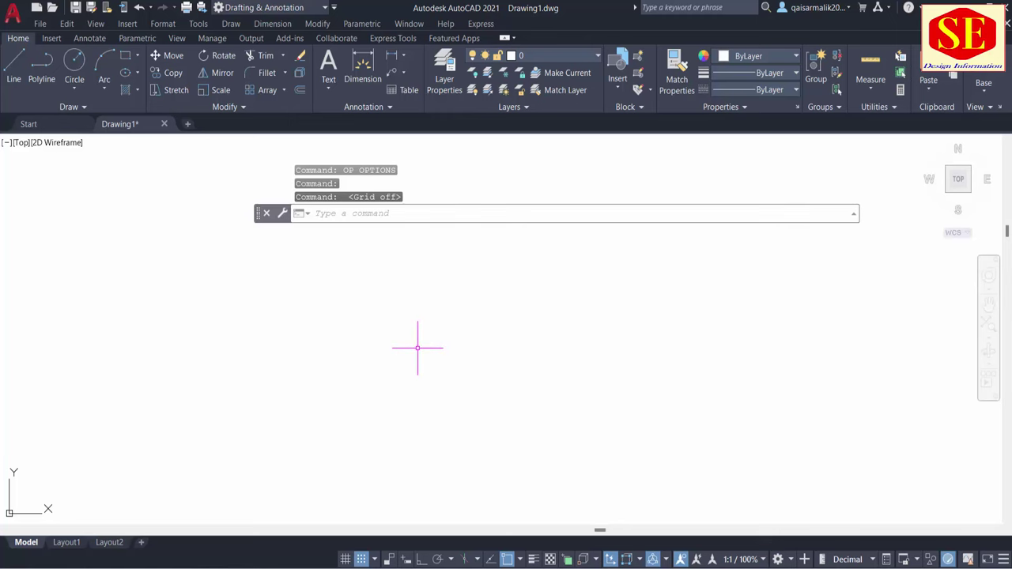
Step: Set the 2D model space uniform background back to Black in Options, then apply and close
text(op)
key(Return)
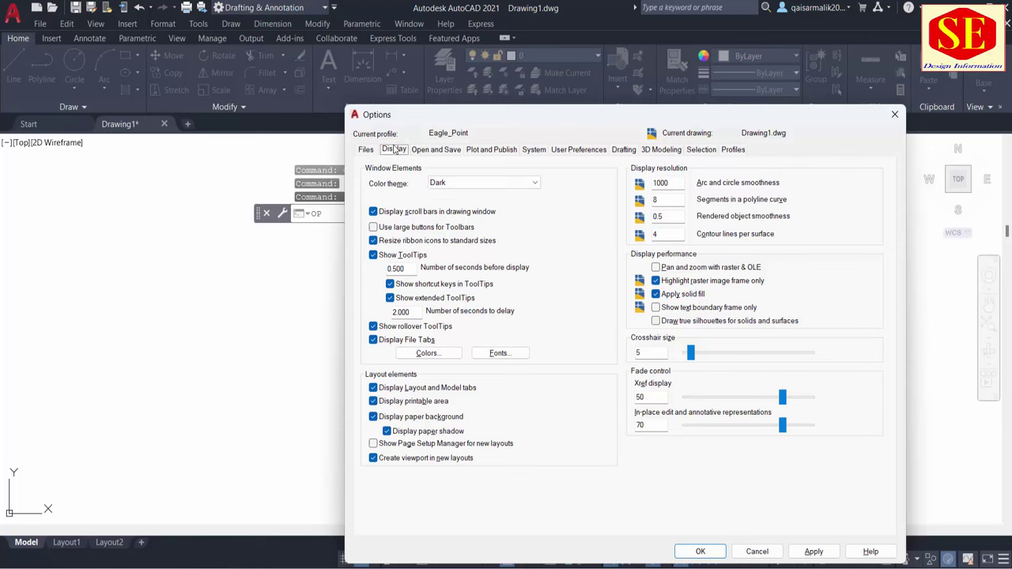
click(427, 353)
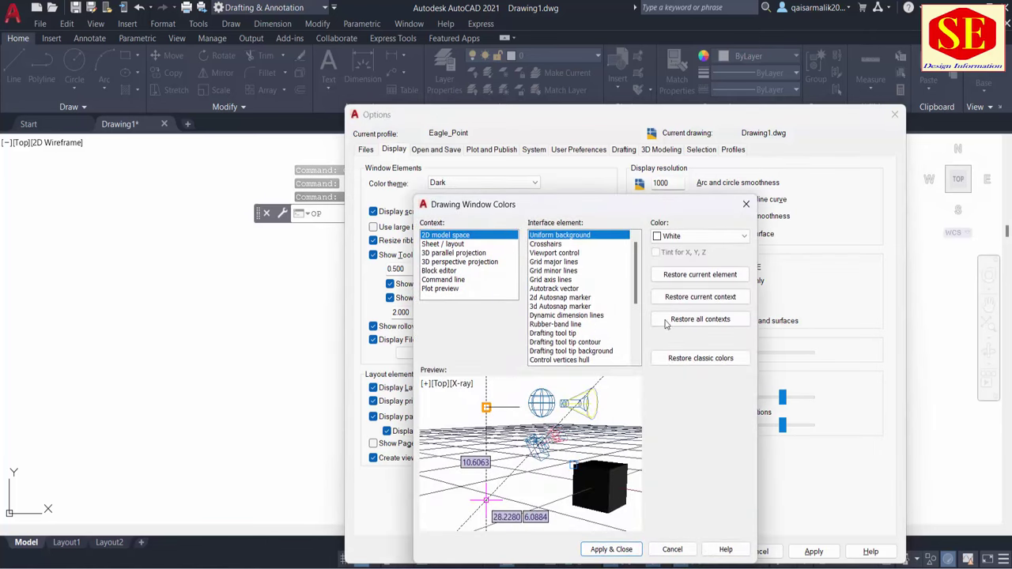
click(700, 236)
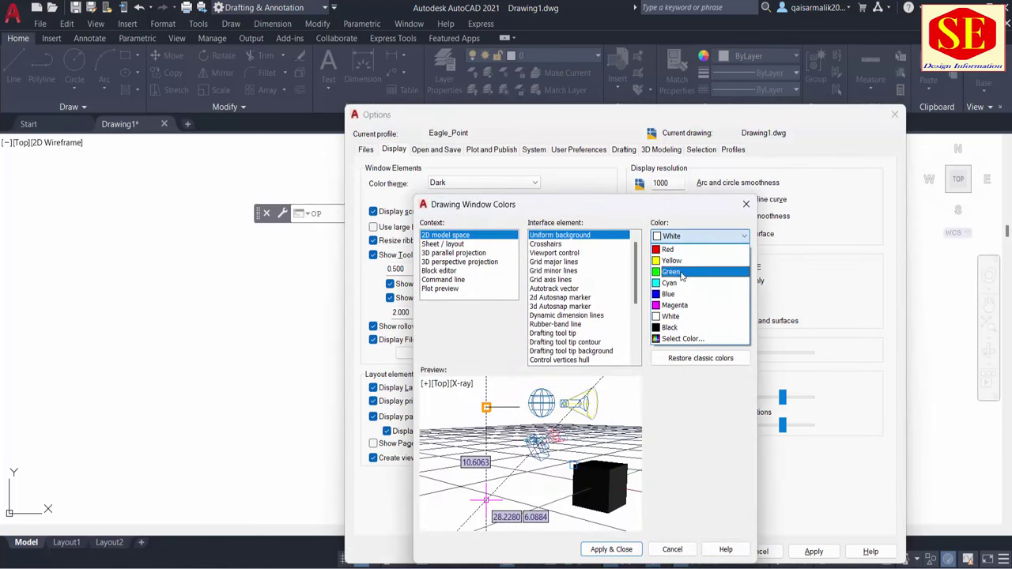
click(682, 338)
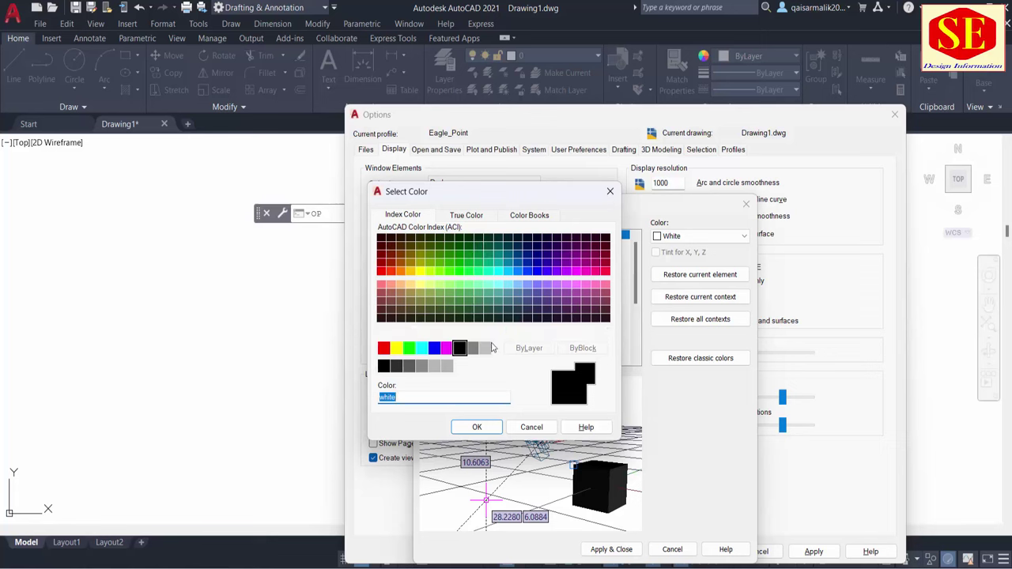
click(459, 347)
click(481, 428)
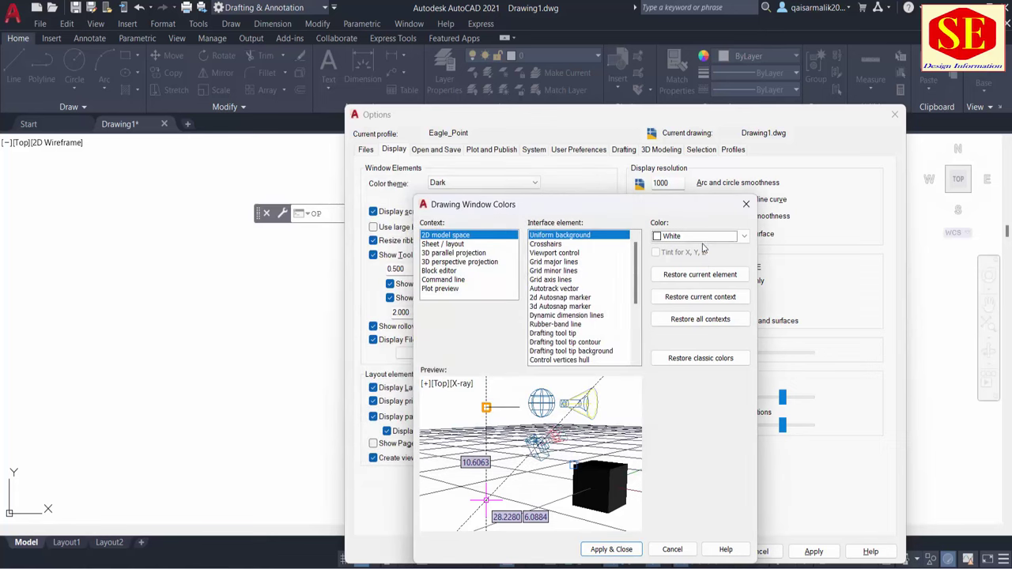
click(703, 237)
click(670, 328)
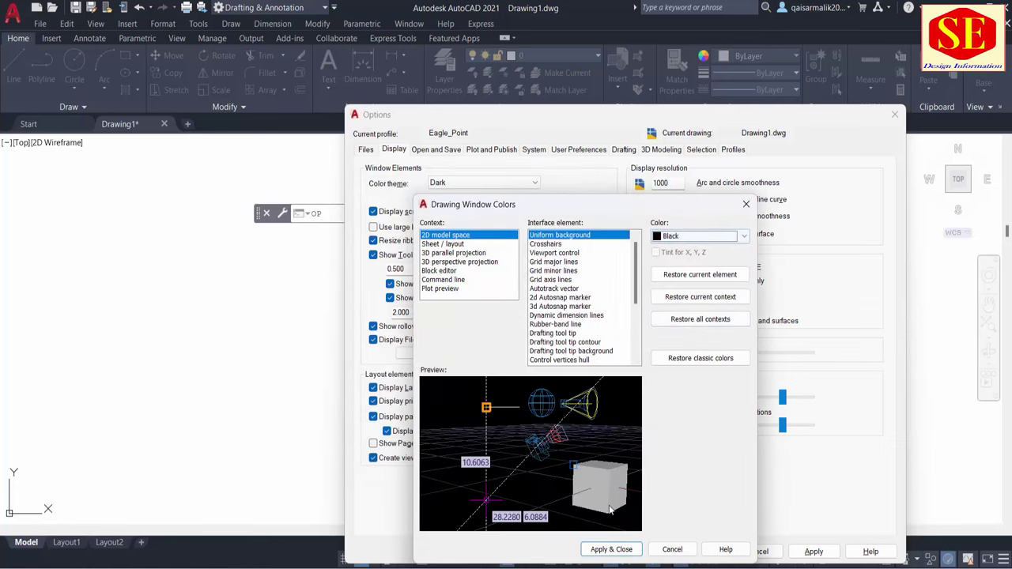
click(612, 549)
click(814, 551)
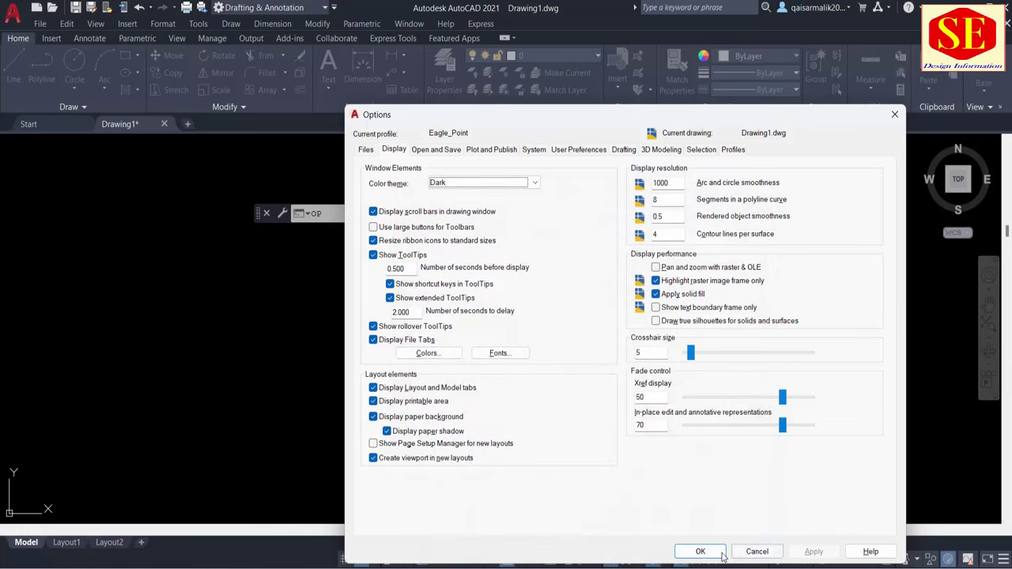
click(700, 551)
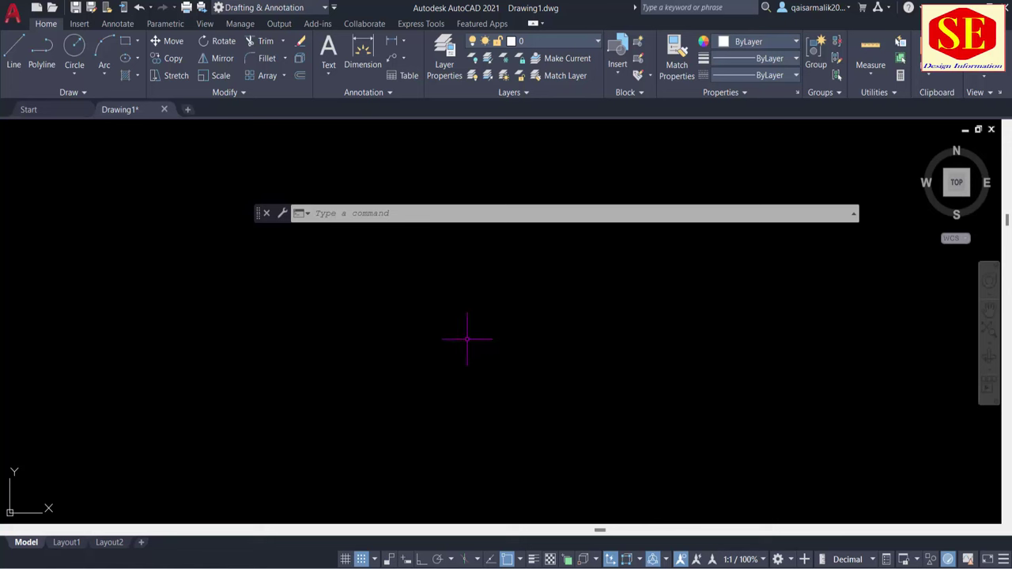
click(345, 215)
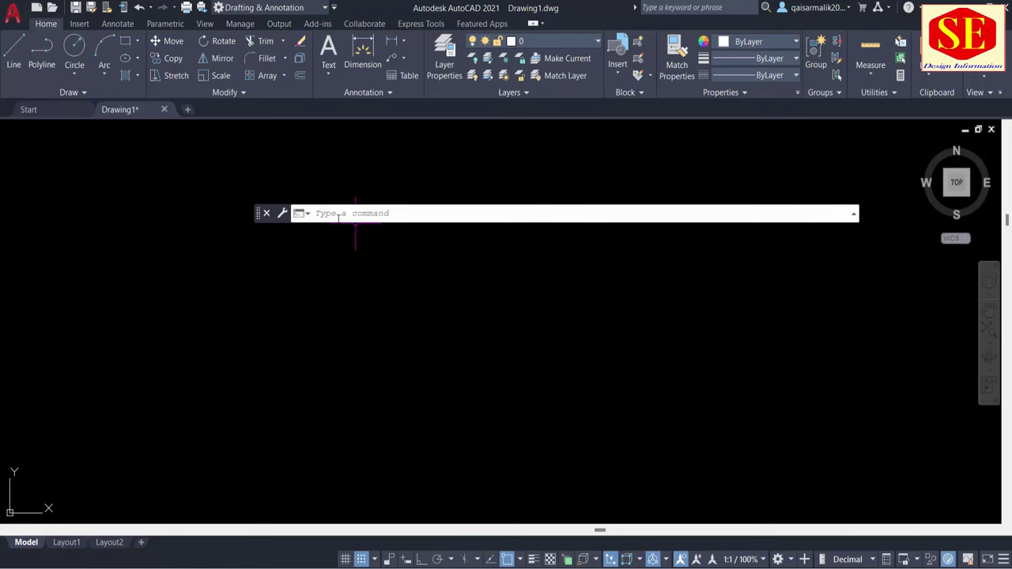
text(un)
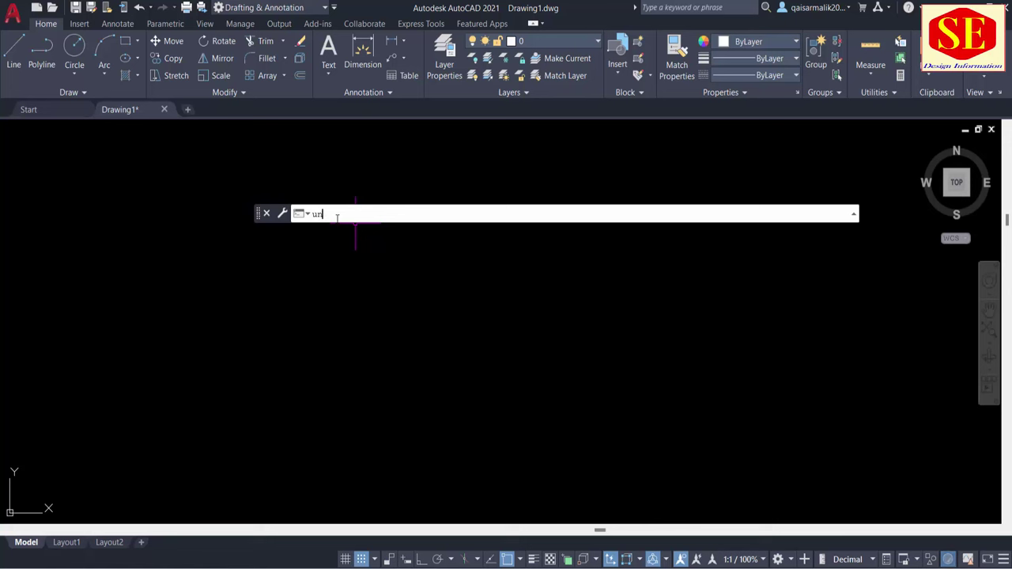
text(it)
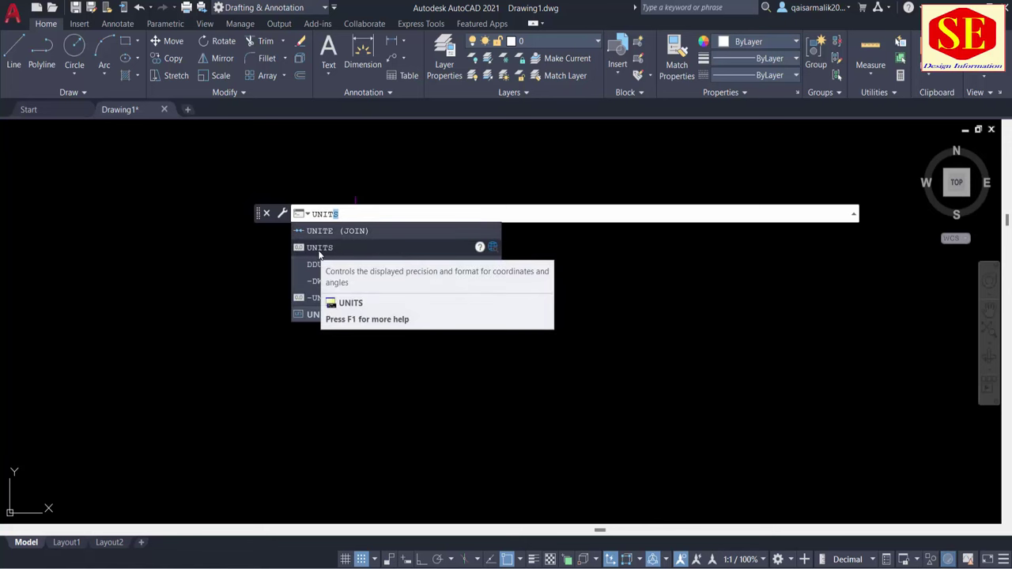
click(318, 250)
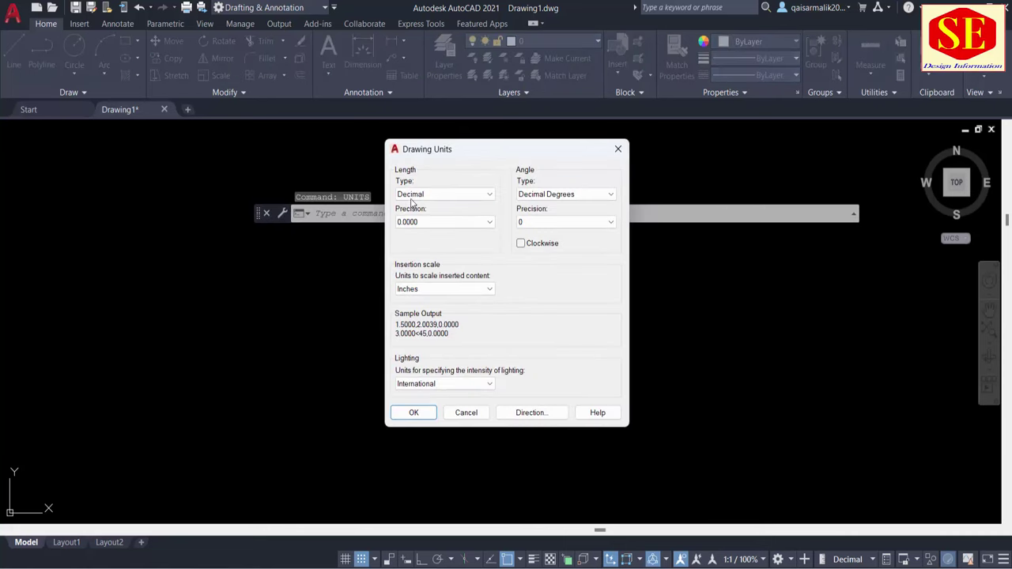
drag(452, 150, 385, 163)
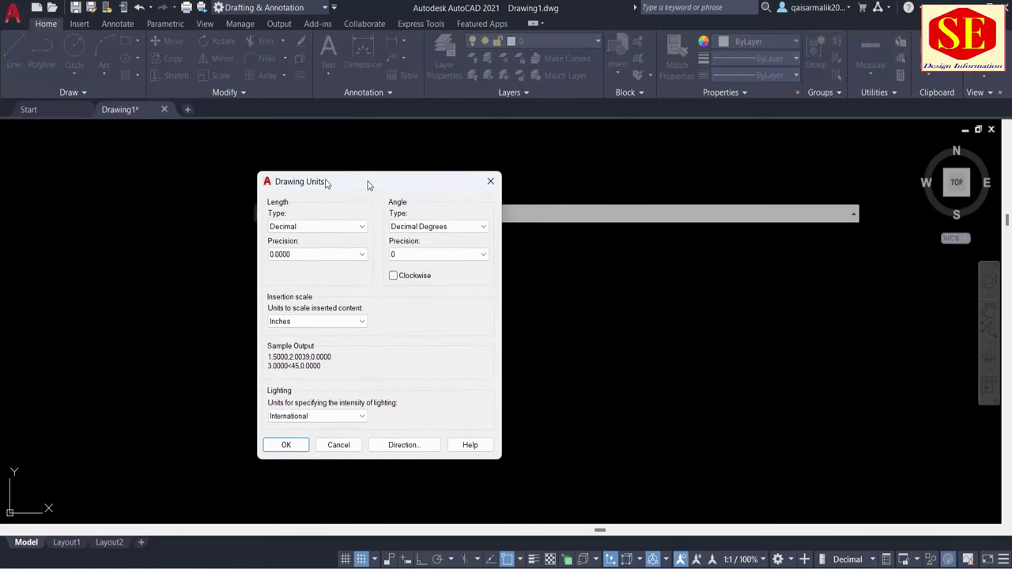
click(550, 160)
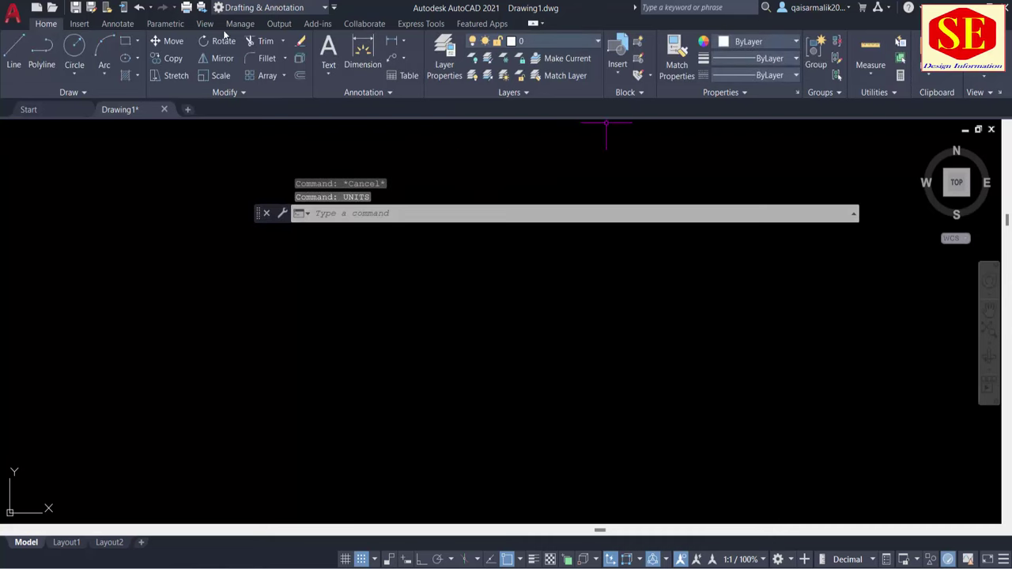
Step: Show the classic menu bar and open Drawing Units from the Format menu
click(334, 8)
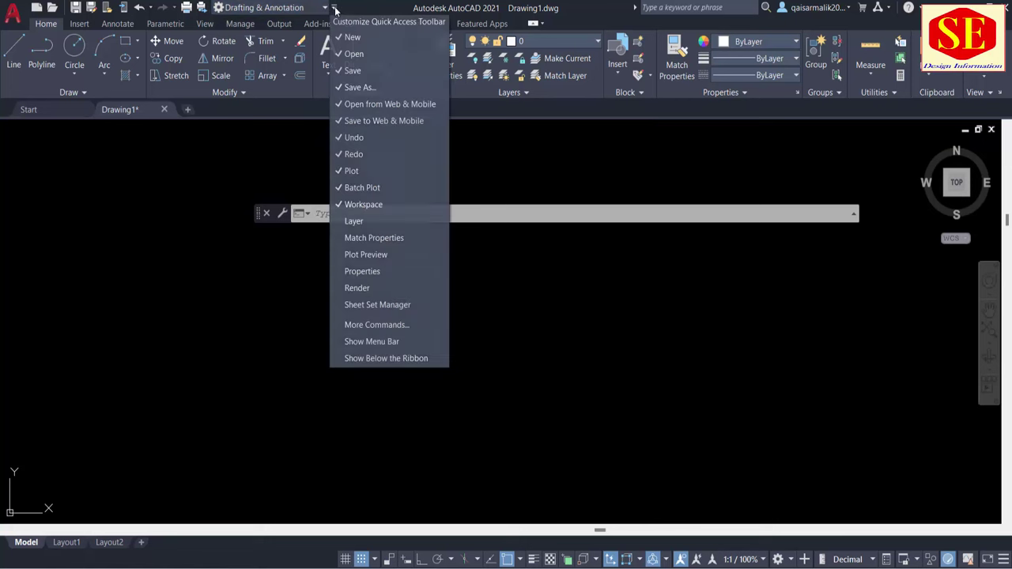
click(352, 342)
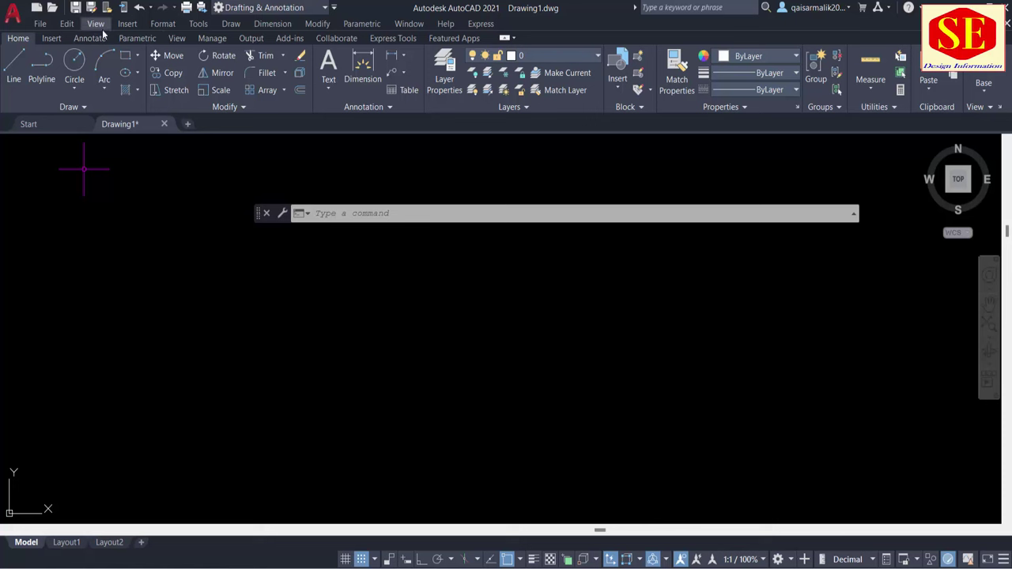
click(166, 25)
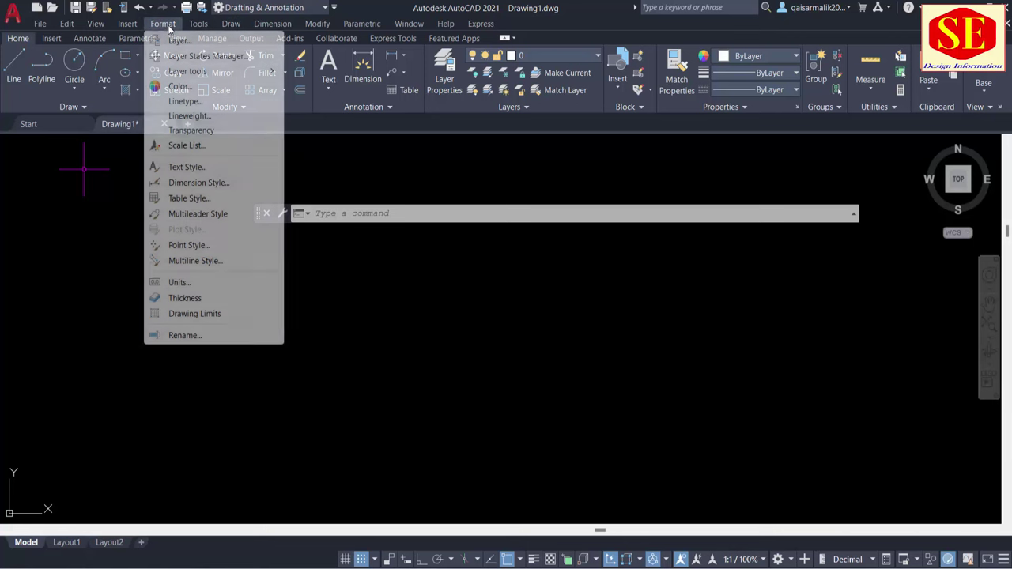
click(178, 283)
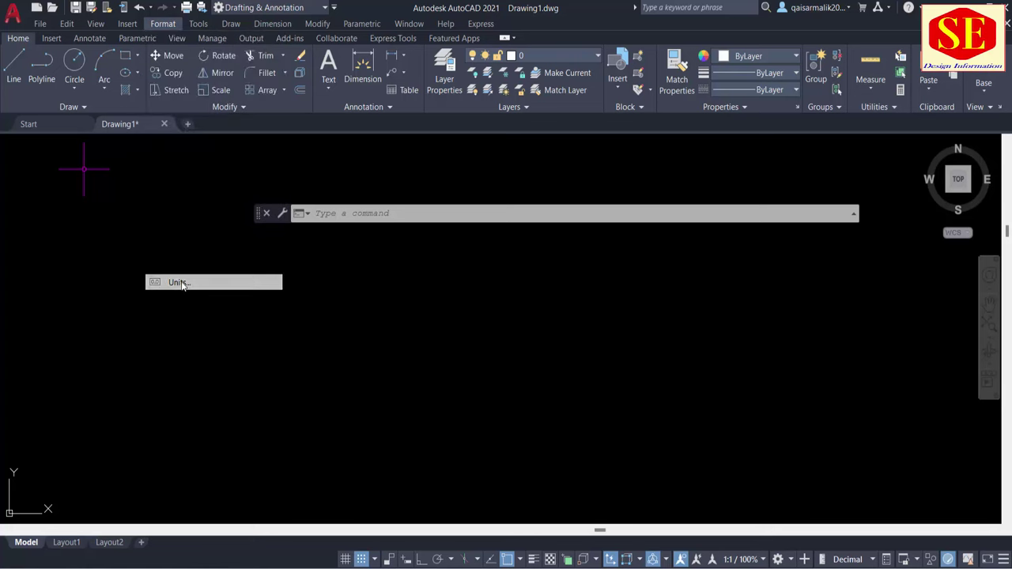
click(490, 222)
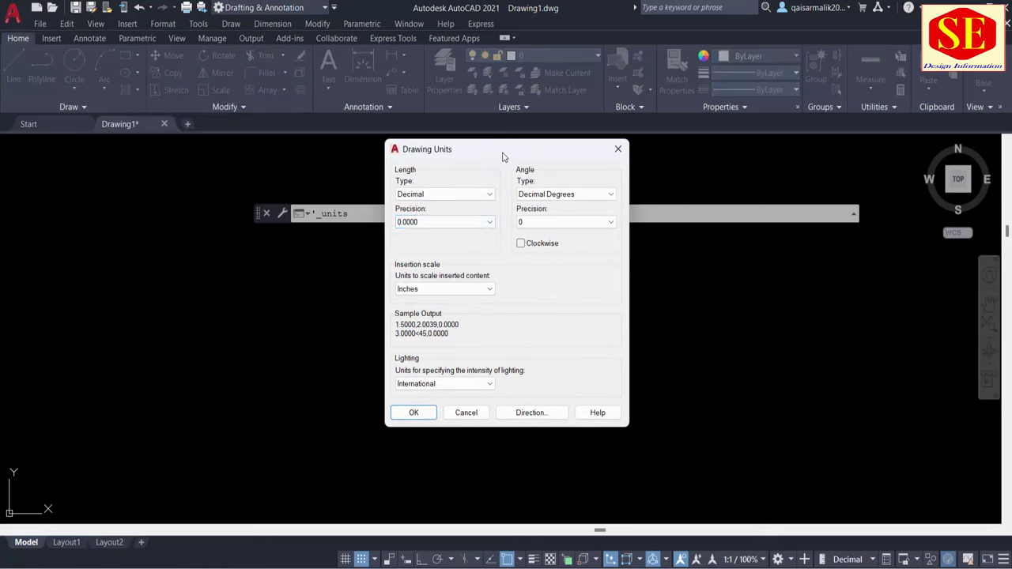
drag(507, 150, 461, 141)
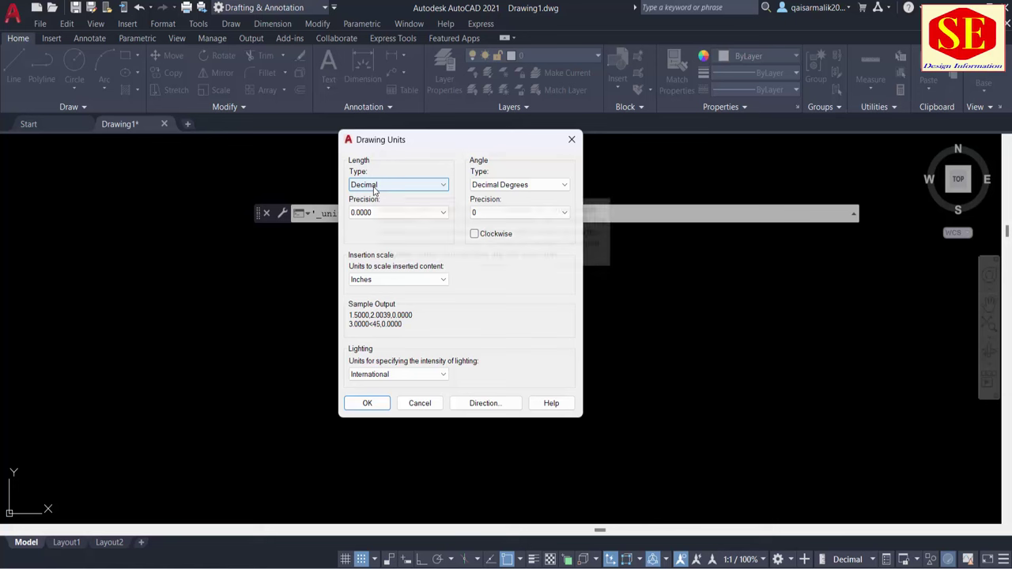
Step: Set length type Architectural with 0'-0" precision, angles Decimal Degrees, and confirm with OK
click(375, 189)
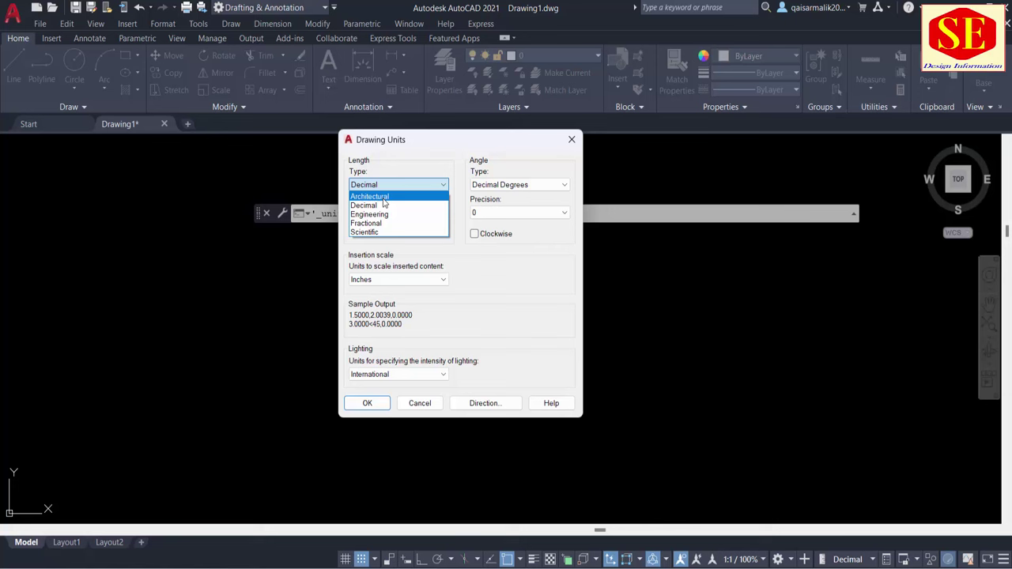
click(370, 196)
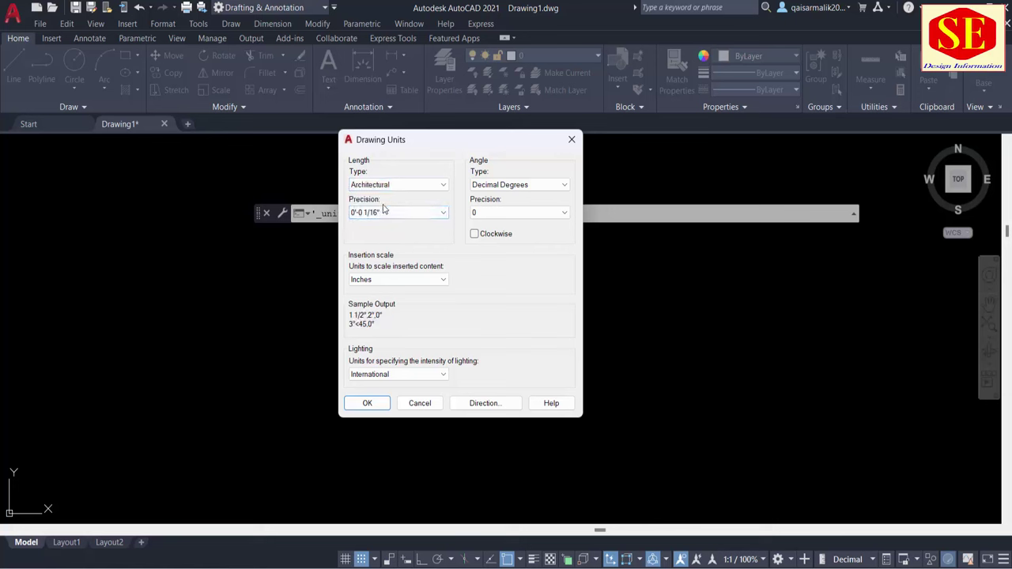
click(388, 217)
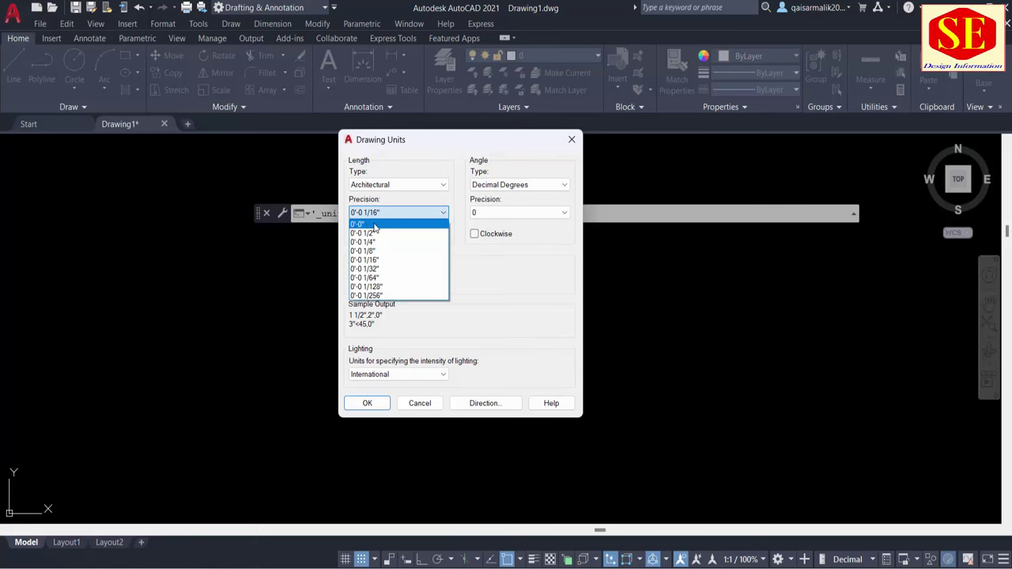
click(375, 225)
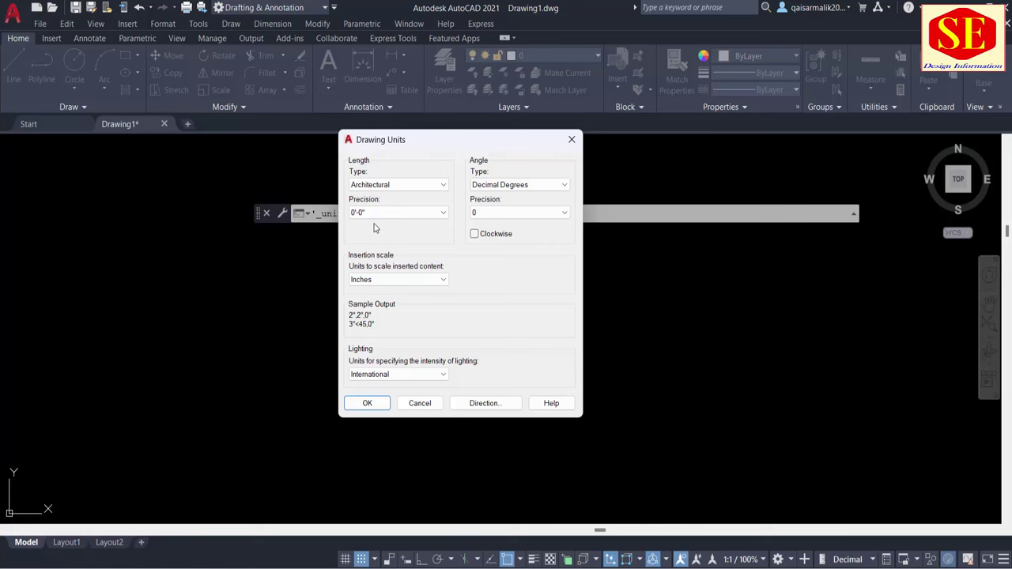
click(377, 215)
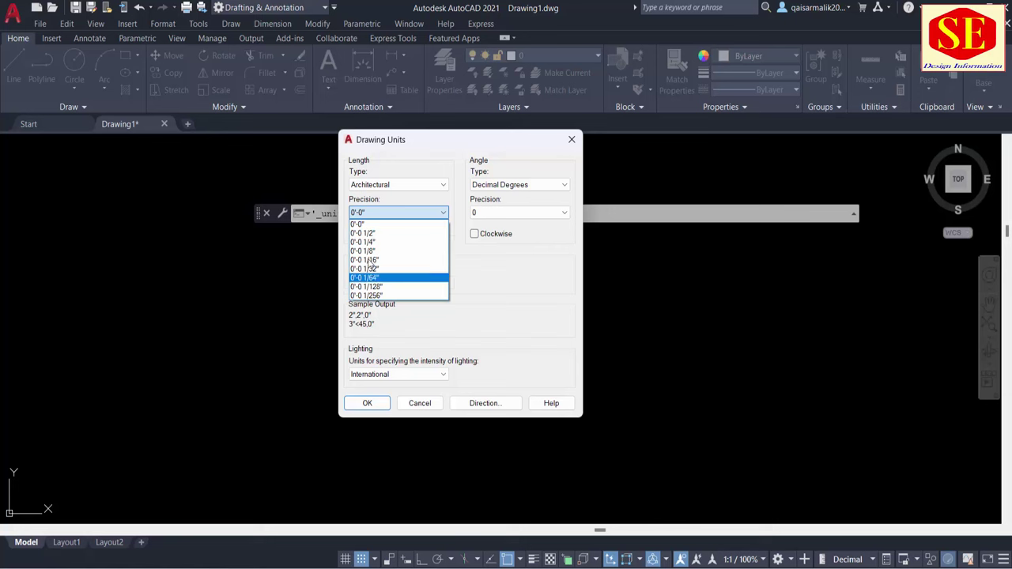
click(366, 225)
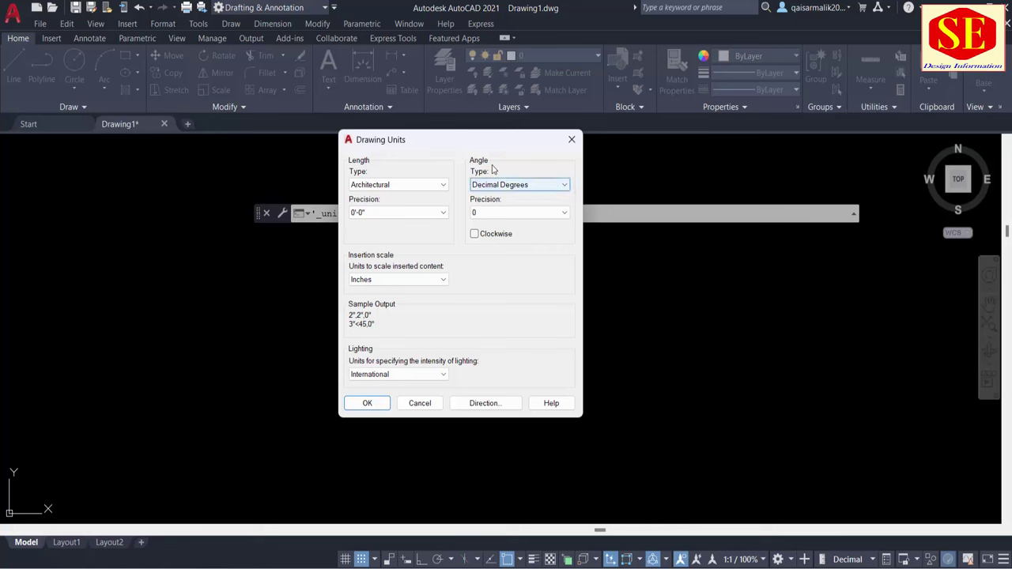
click(521, 189)
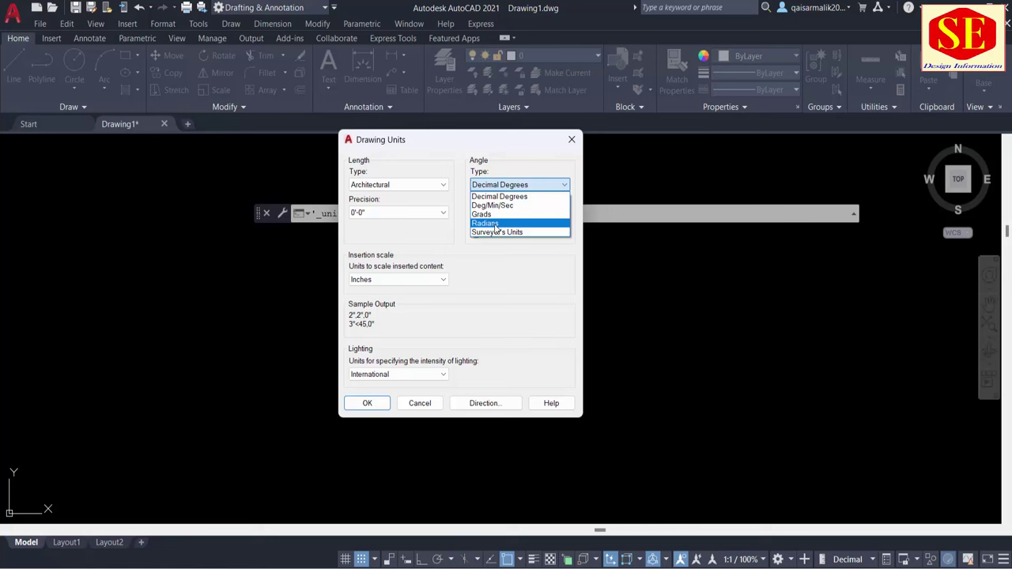
click(520, 197)
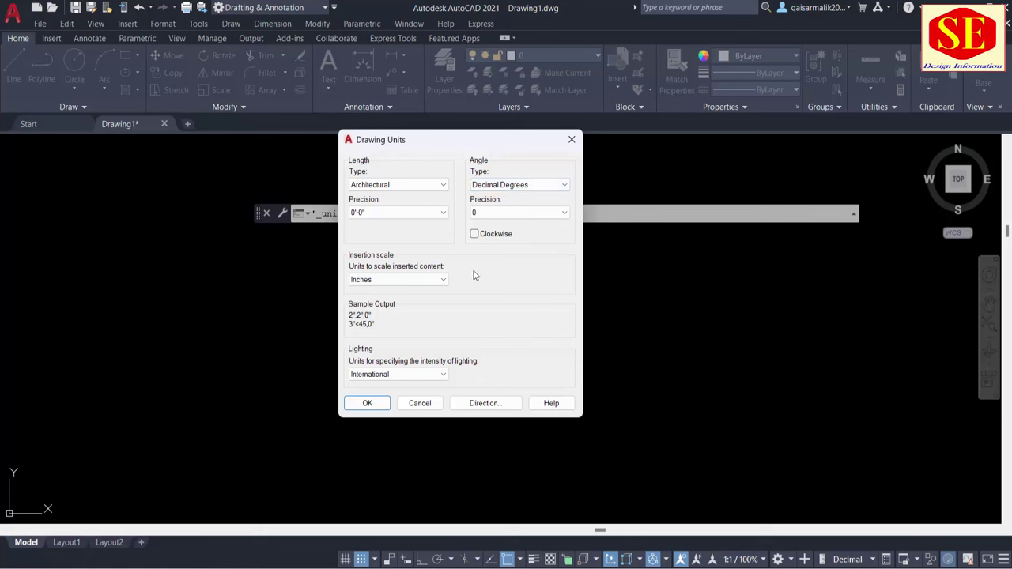
click(367, 404)
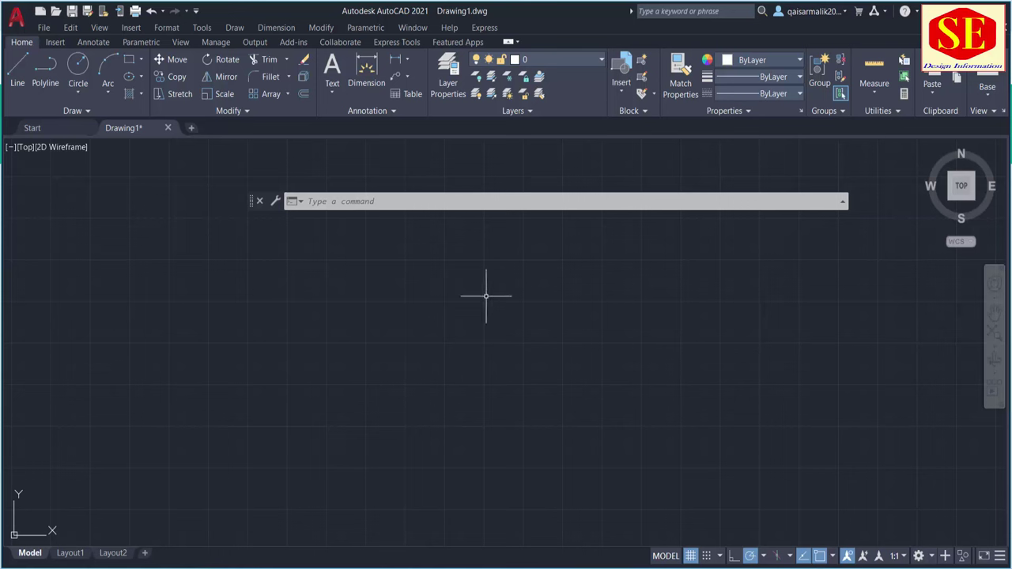
Step: Run LIMITS with lower-left corner 0,0 and upper-right corner 100'-0",100'-0"
click(341, 201)
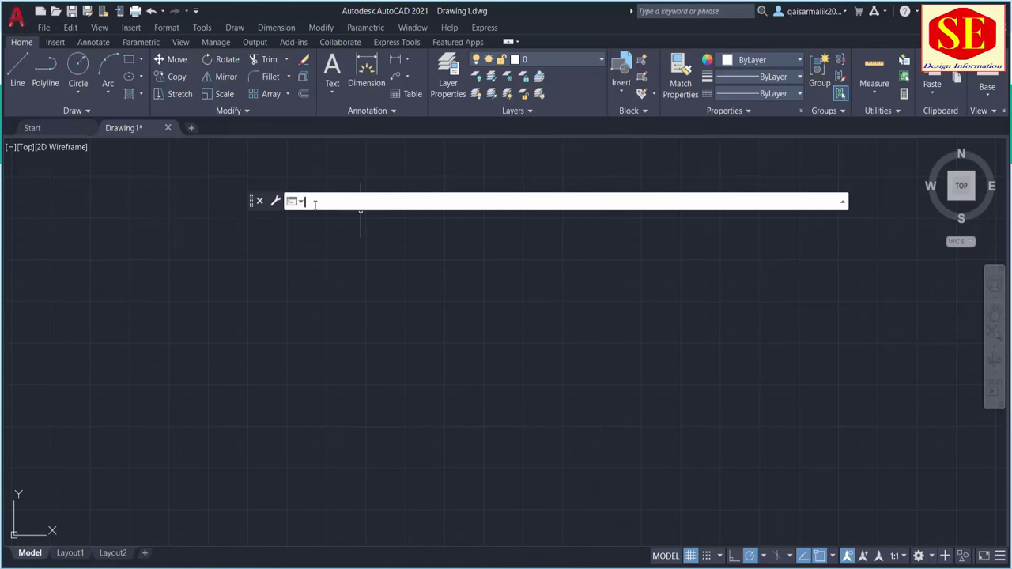
text(LIMITS)
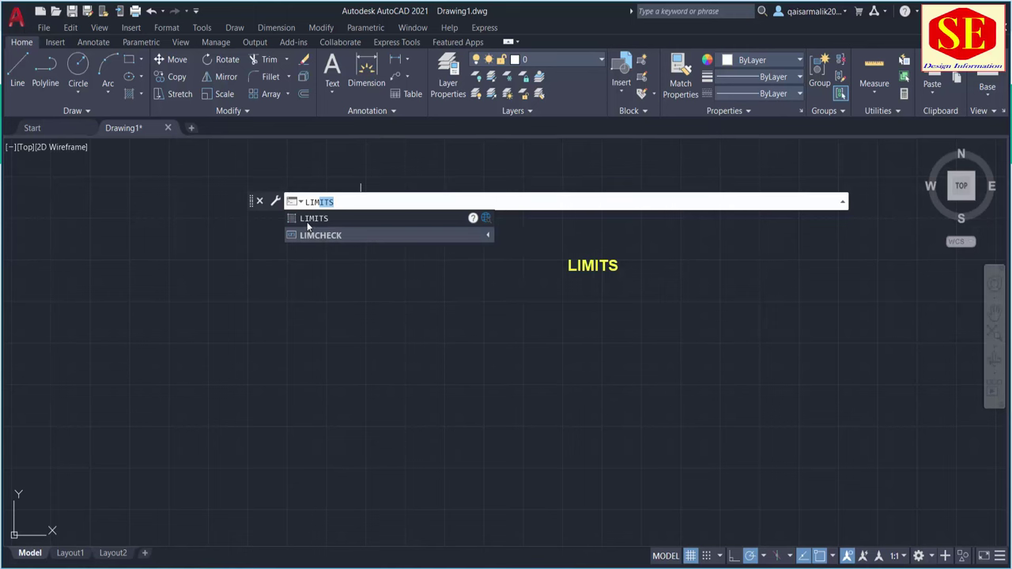
click(307, 220)
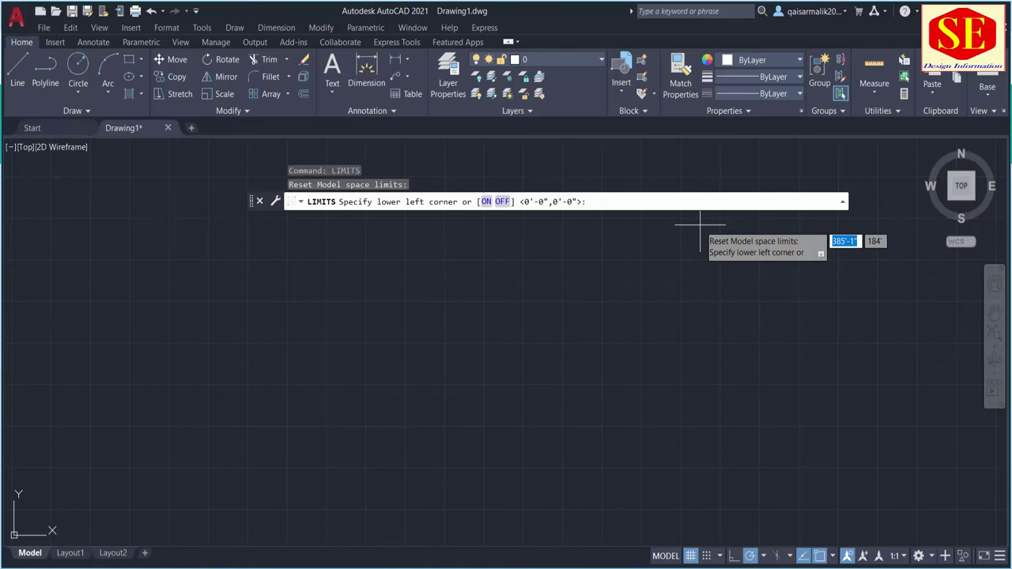
key(Return)
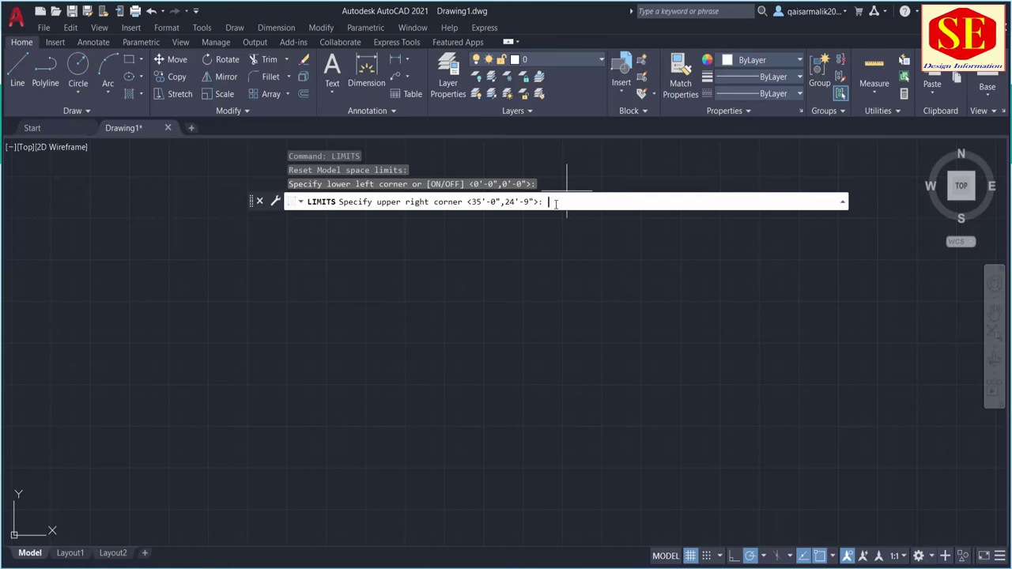
text(100)
text(')
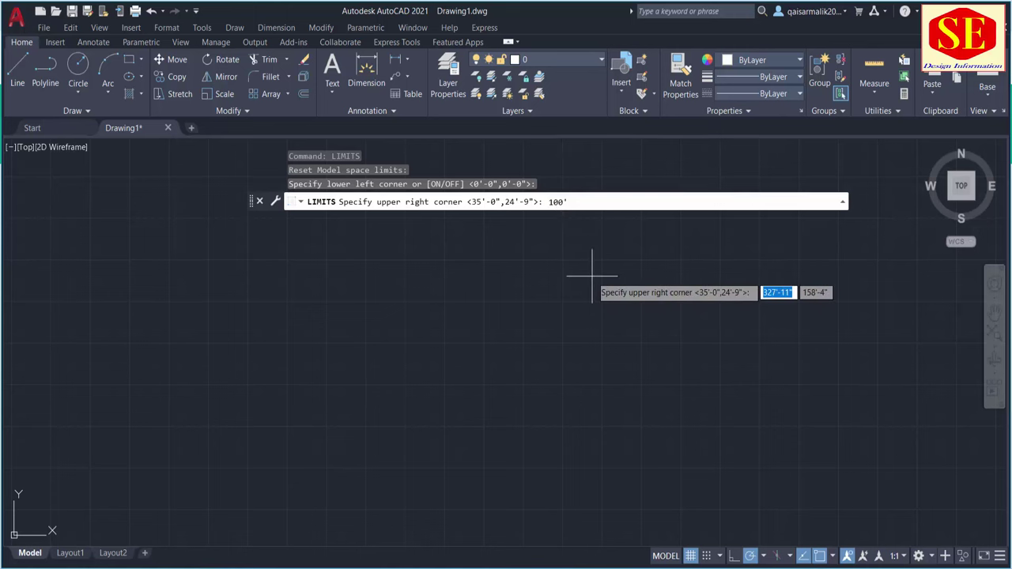
text(-)
text(0")
text(,)
text(100)
text(')
text(-)
text(0",100'-0")
key(Return)
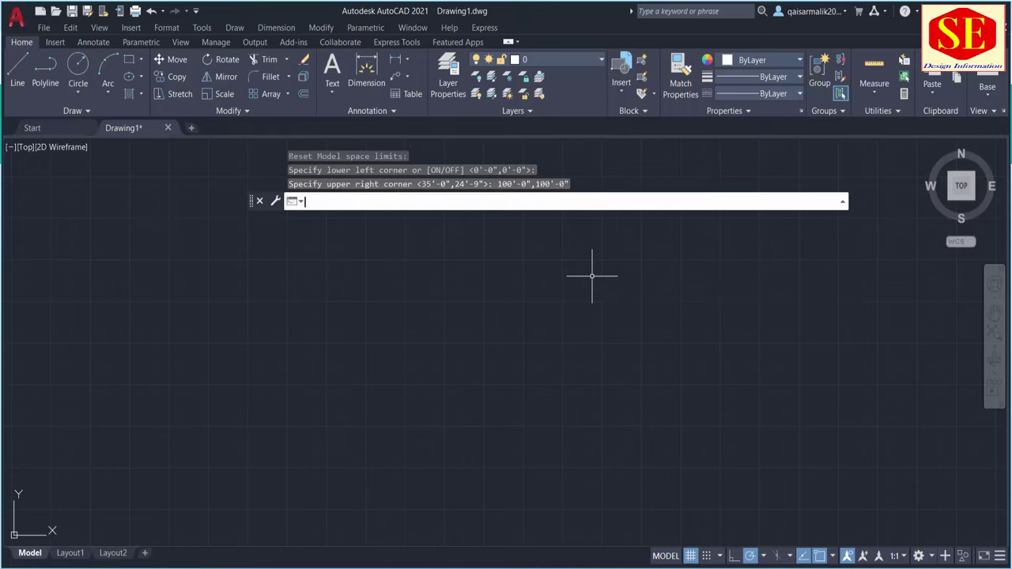
Step: Zoom All (Z, A) to the 100' limits, then scroll and pan to centre the grid
click(356, 202)
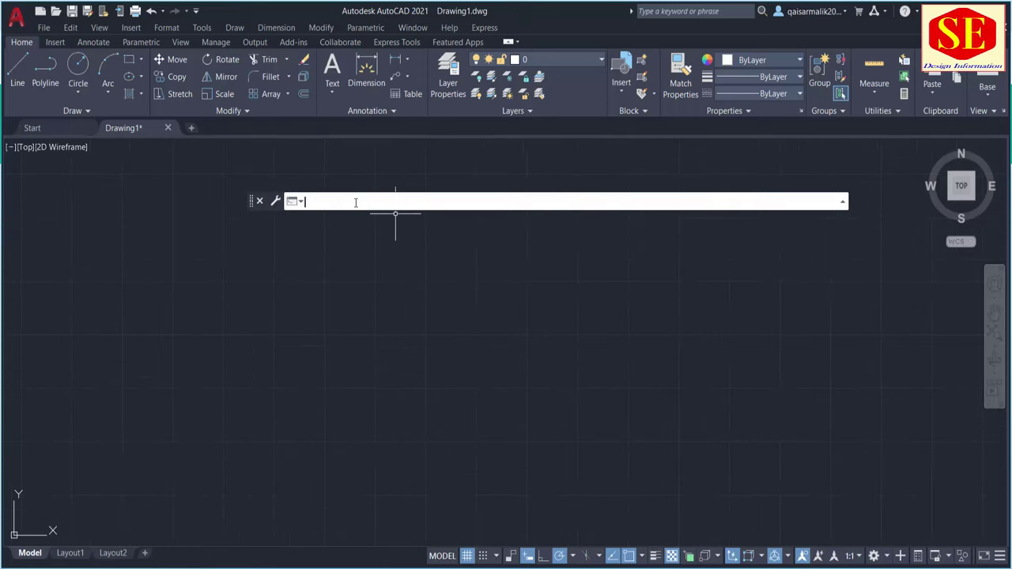
text(z)
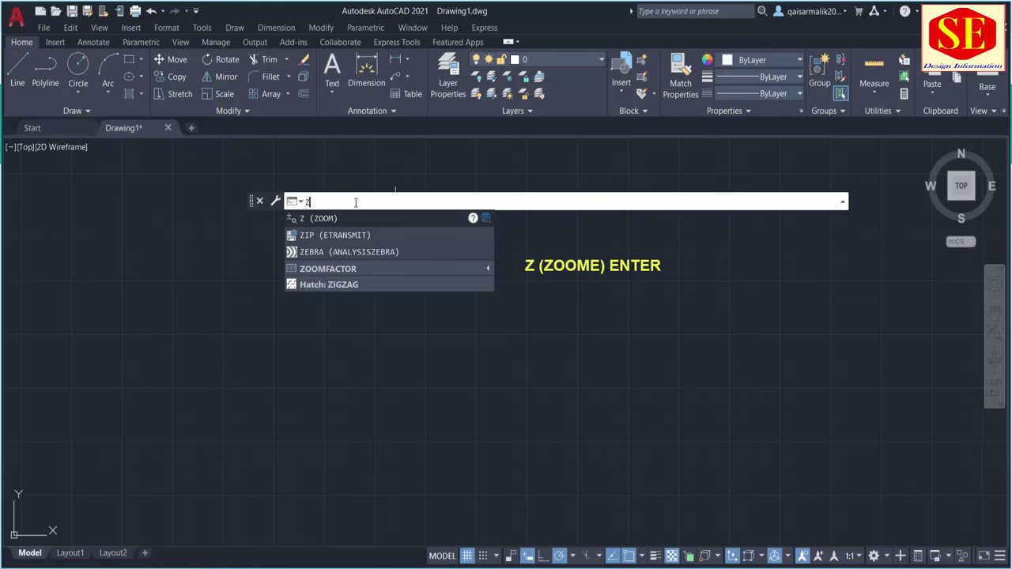
key(Return)
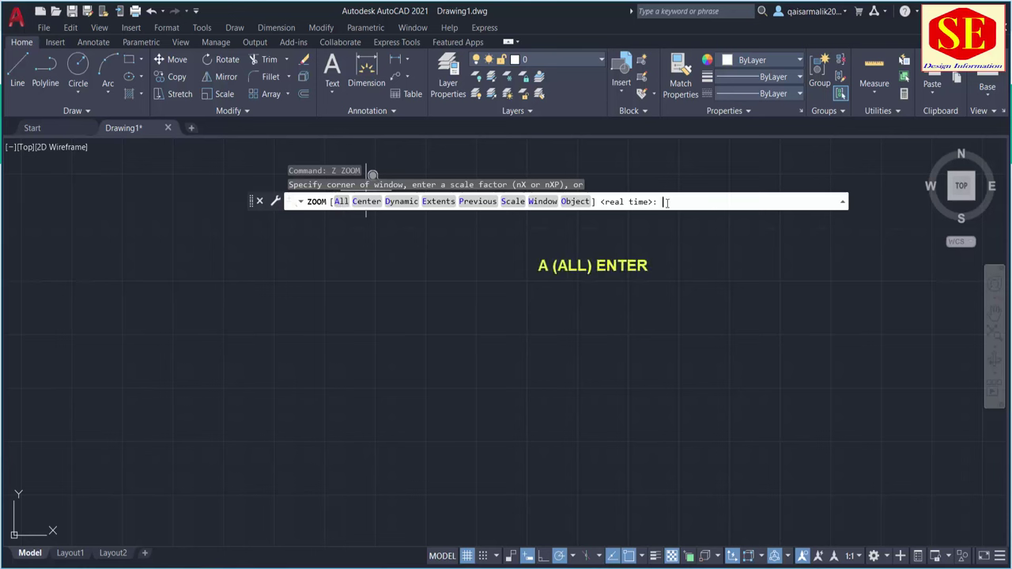
text(A)
key(Return)
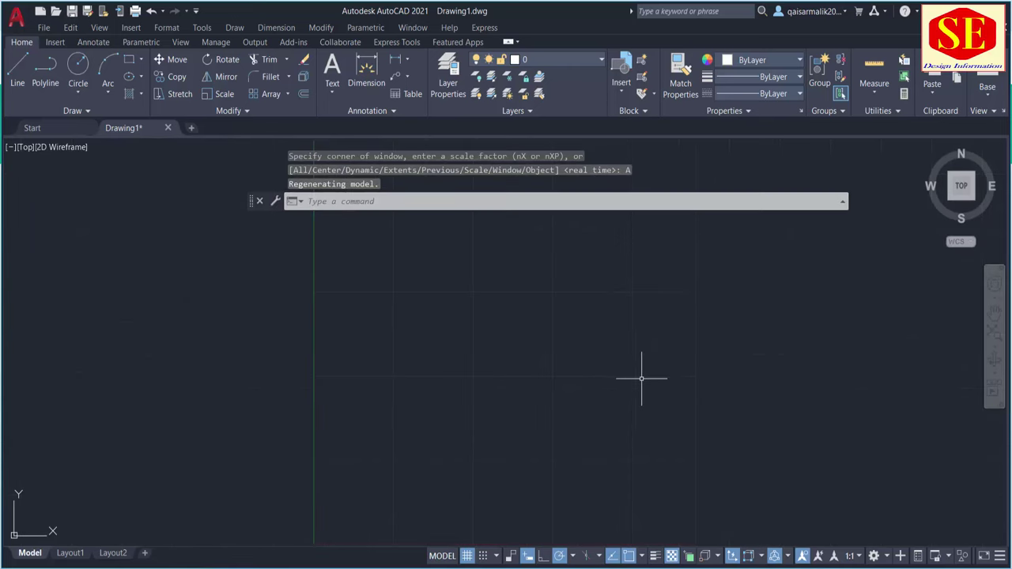
scroll(641, 379, down, 3)
scroll(644, 380, down, 2)
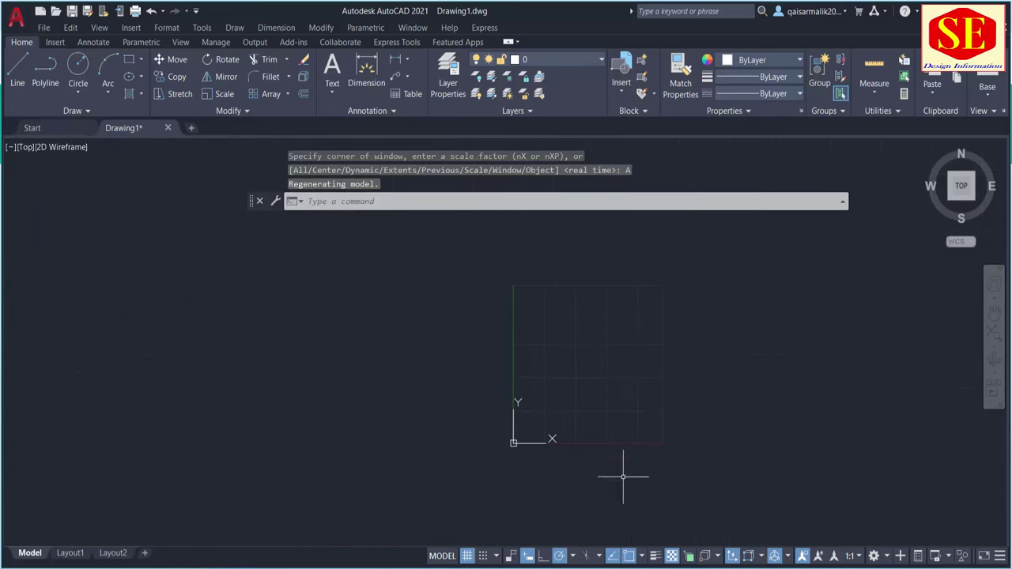
scroll(632, 423, up, 2)
middle_drag(610, 414, 539, 415)
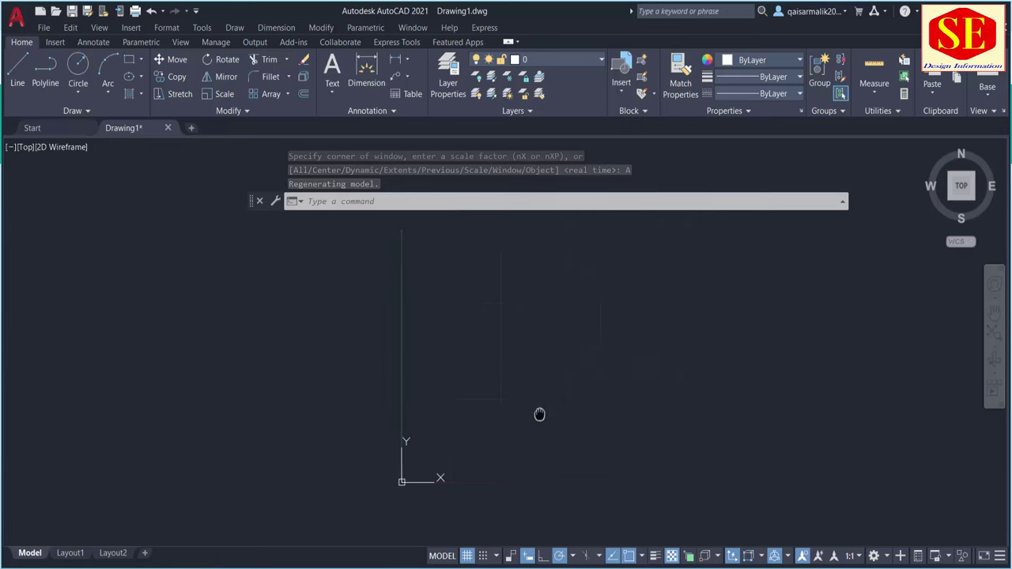
scroll(542, 364, up, 2)
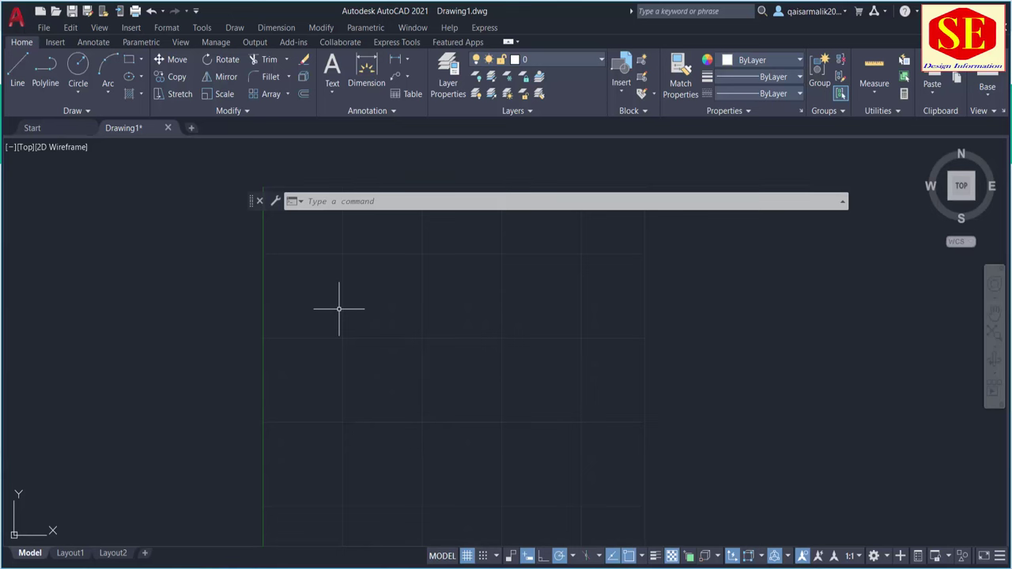
middle_drag(405, 365, 438, 421)
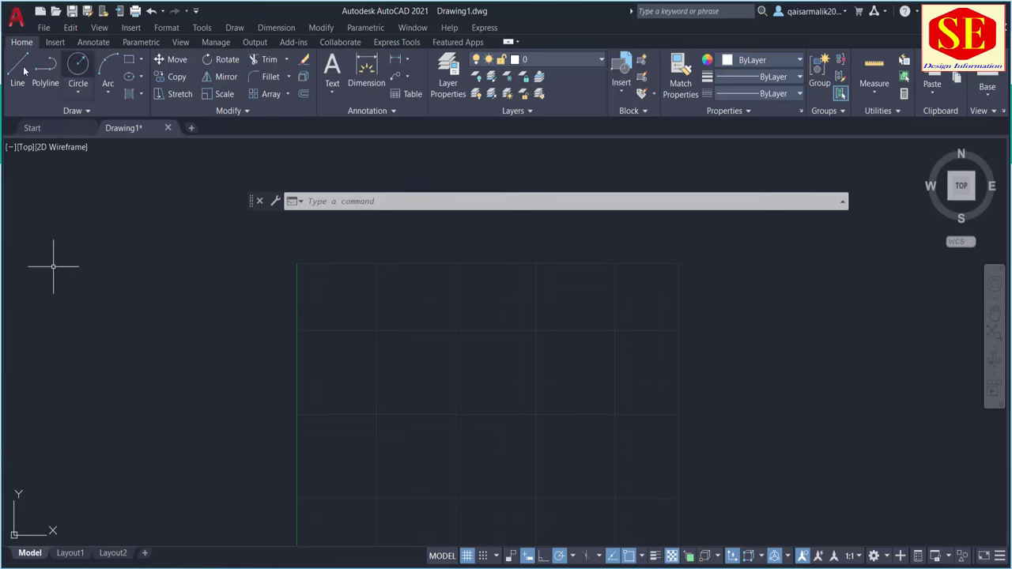
click(78, 110)
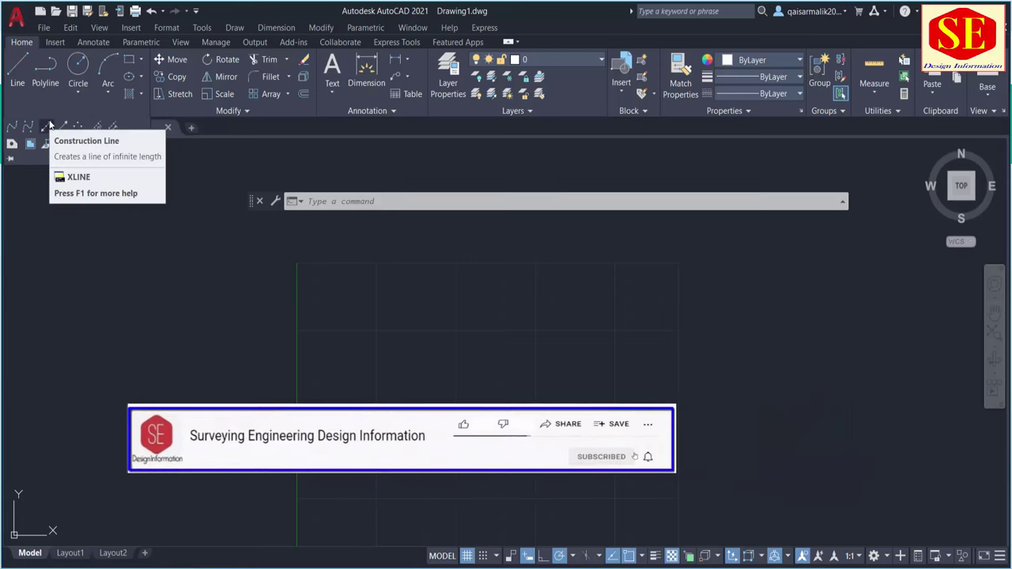
key(Escape)
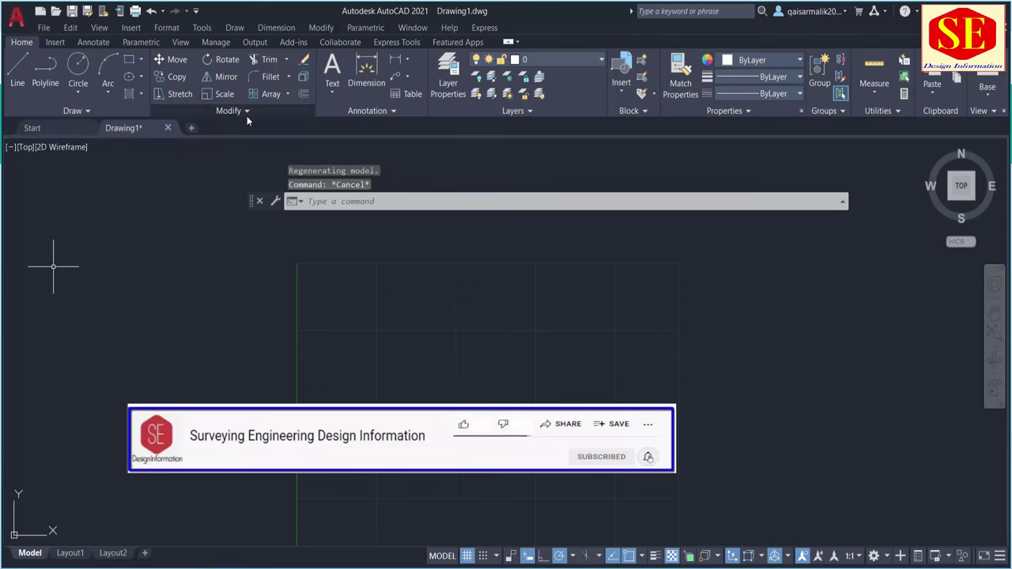
click(245, 114)
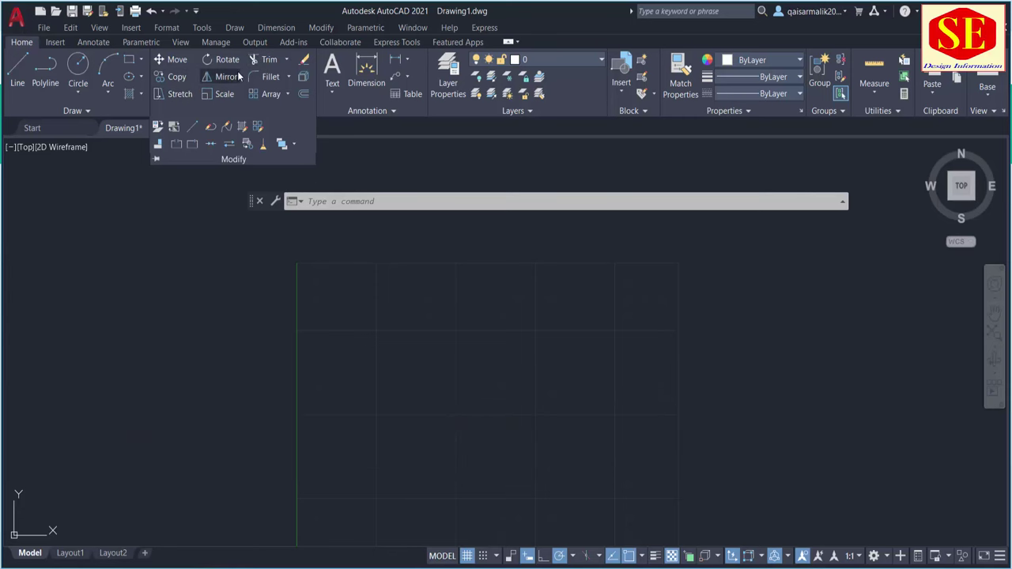
key(Escape)
key(Escape)
key(Escape)
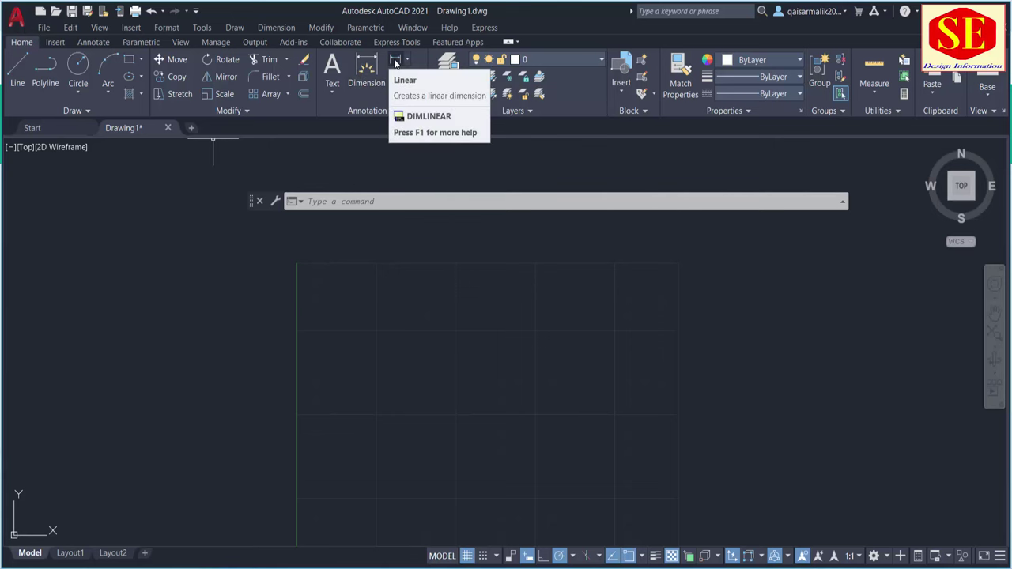
Step: Place a linear dimension measuring 732.11 across the lines
click(402, 63)
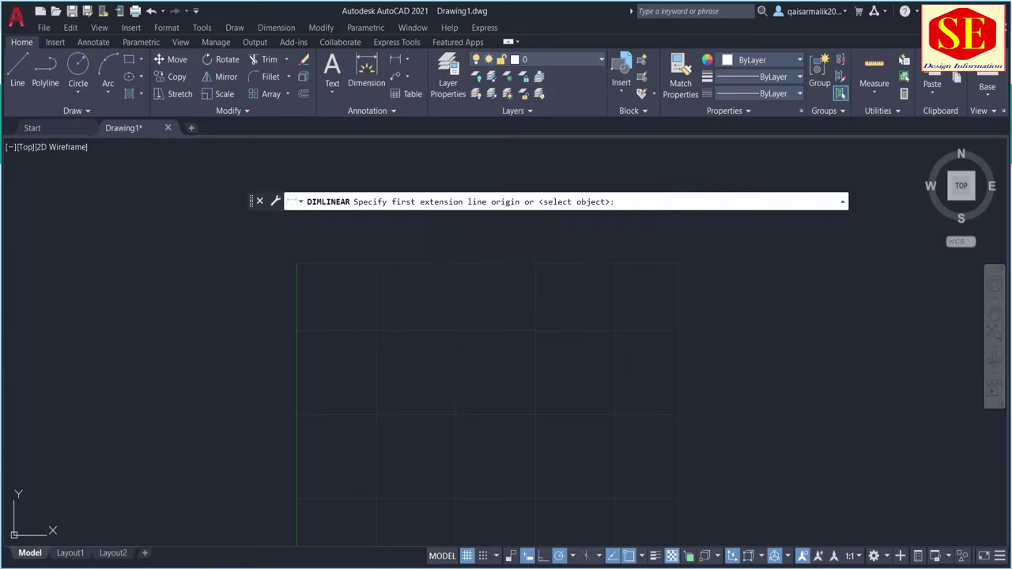
click(324, 321)
click(543, 321)
click(506, 369)
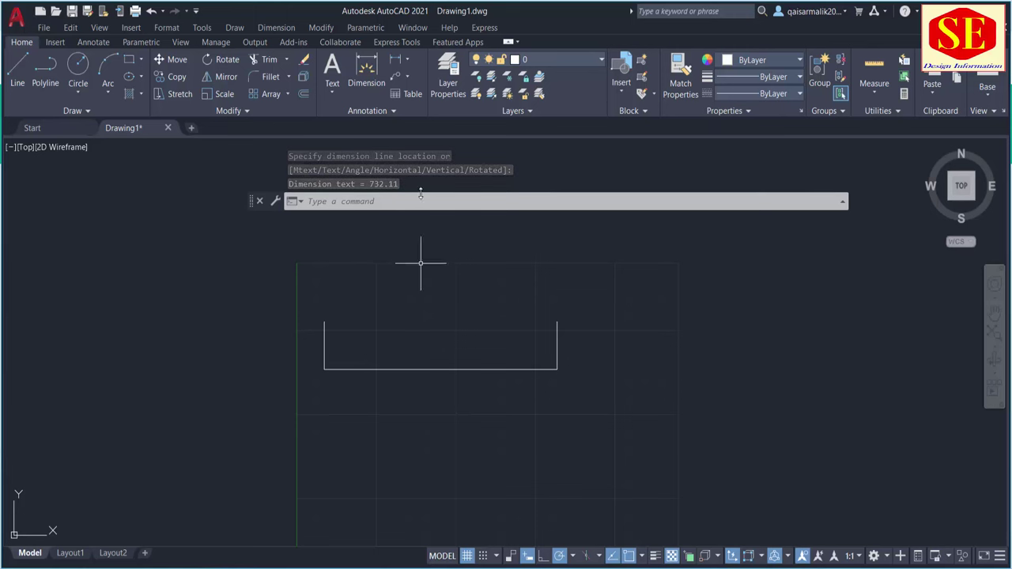
Step: Add an aligned dimension between two points, offset from the lines
click(406, 66)
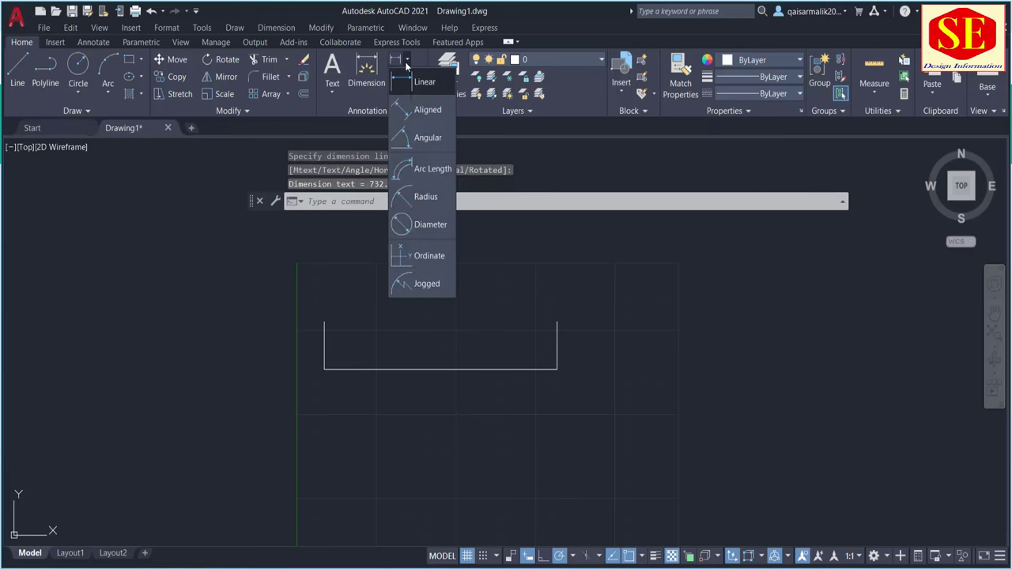
click(417, 112)
click(370, 266)
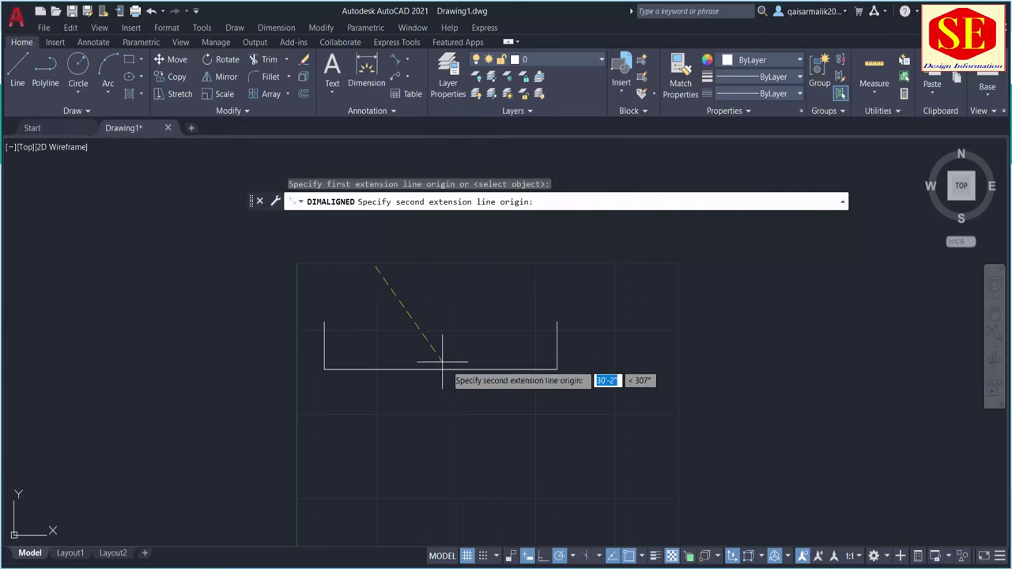
click(485, 419)
click(417, 429)
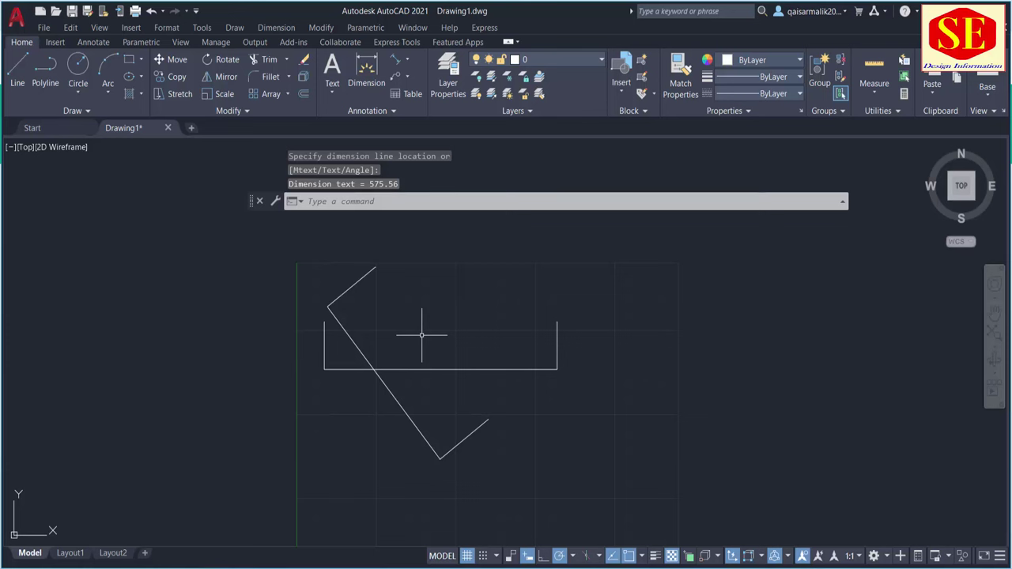
Step: Window-select the lines, cancel a retyped DIMALIGNED, then window-select all lines and the dimension
click(407, 61)
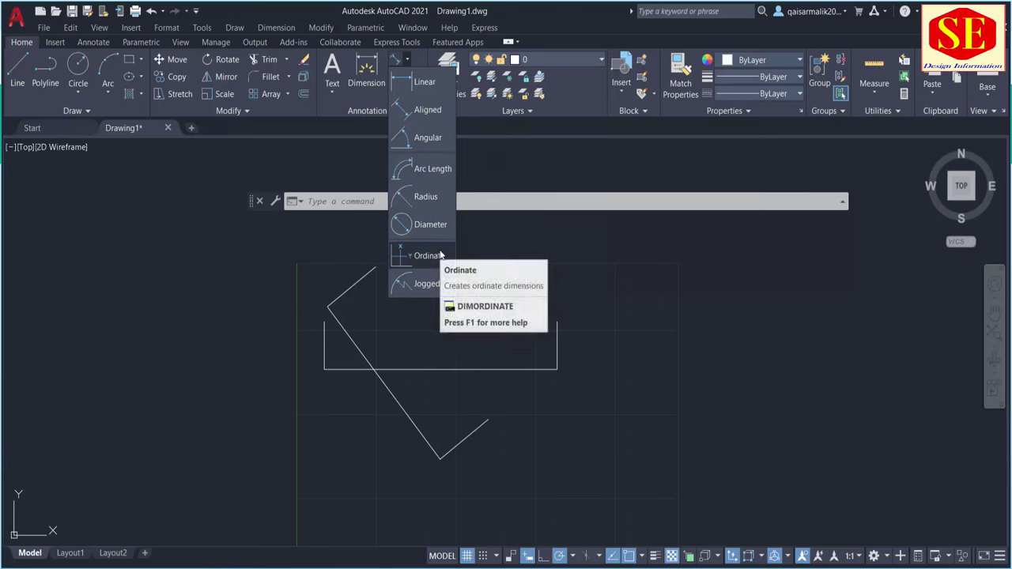
click(618, 261)
click(319, 448)
text(dimaligned)
key(Return)
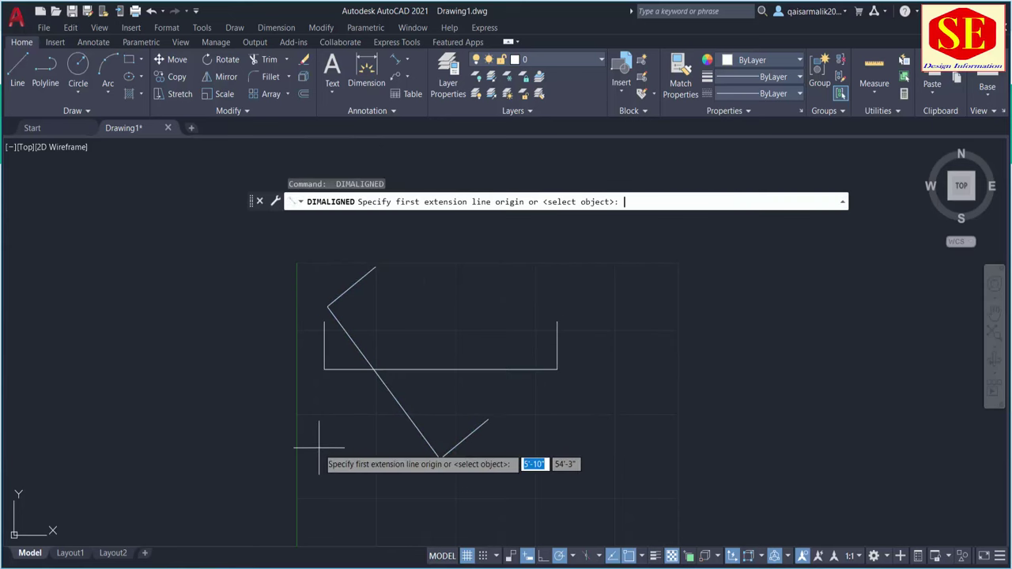
key(Escape)
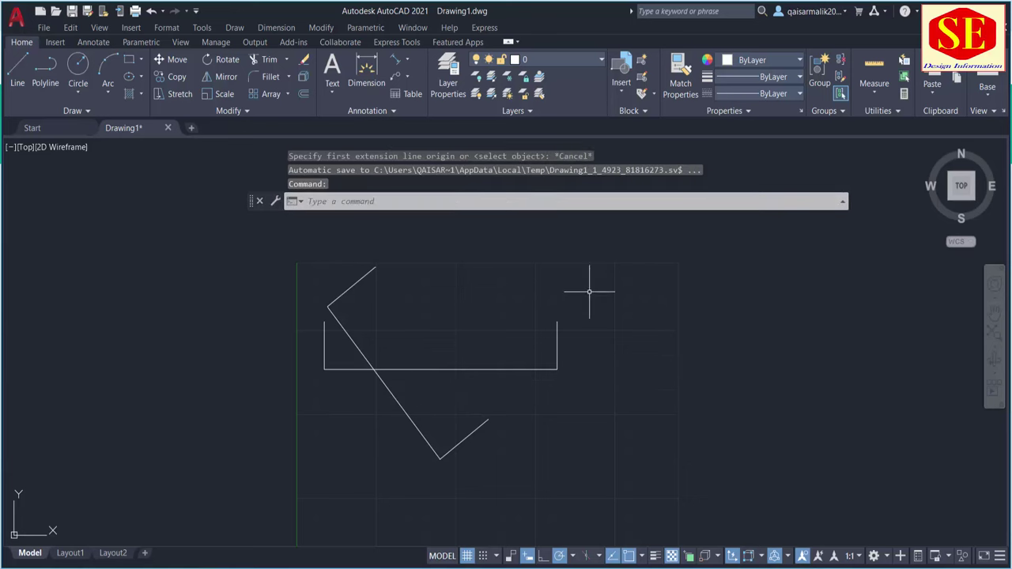
click(590, 292)
click(305, 451)
Step: Erase the selected lines and dimension with E, then check the layer list, leaving layer 0 current
text(e)
key(Return)
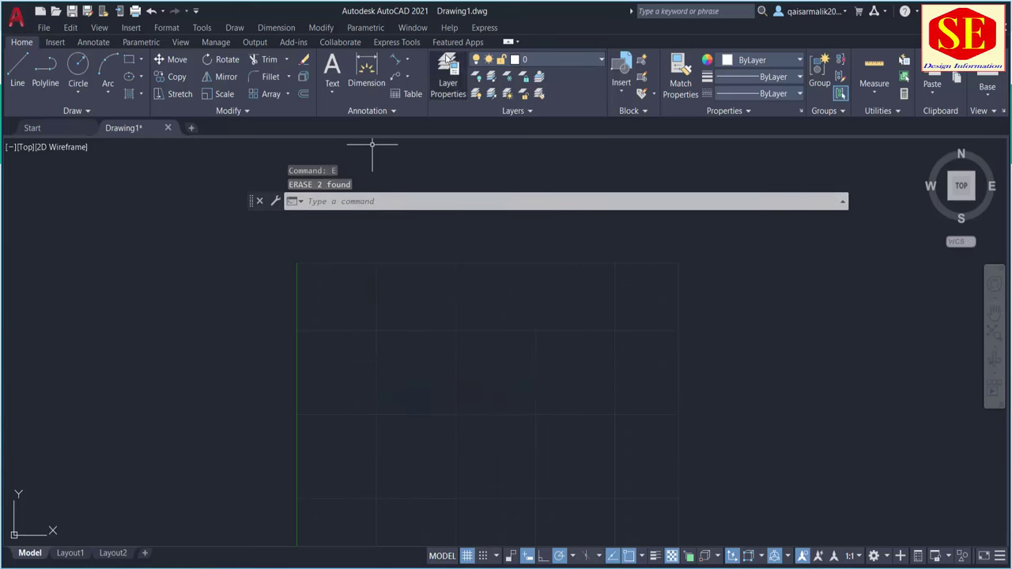
click(518, 61)
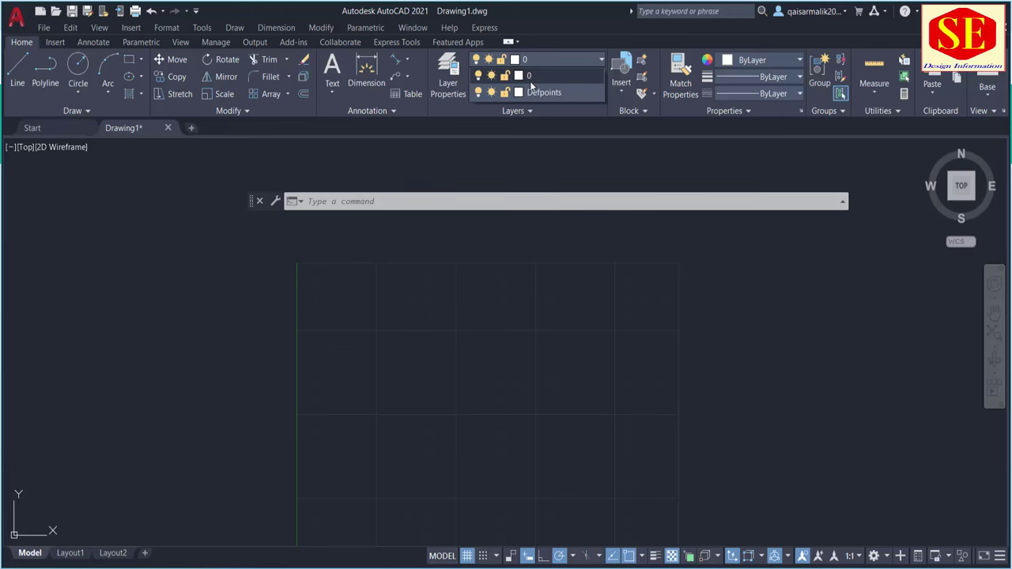
click(548, 329)
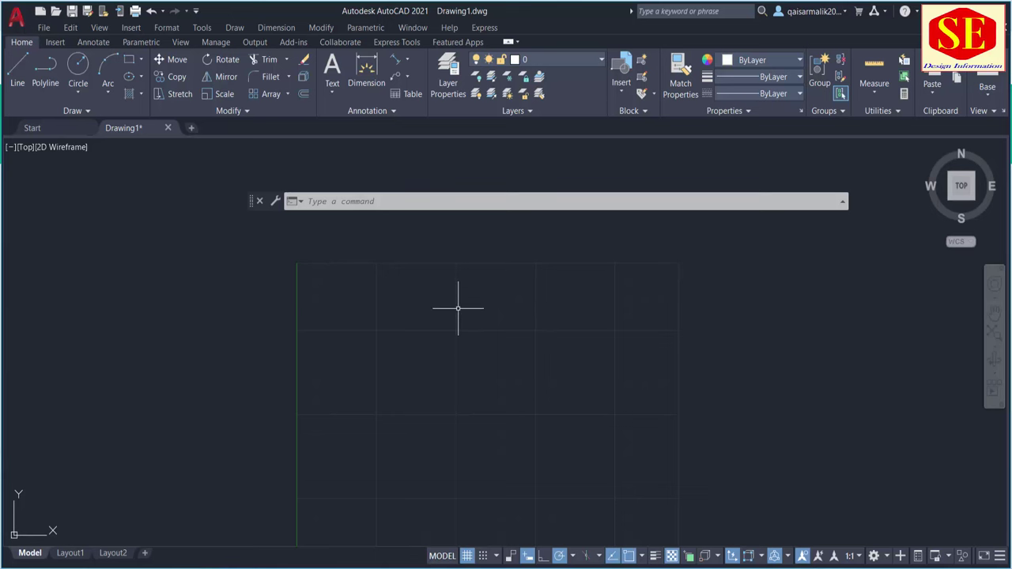
click(559, 61)
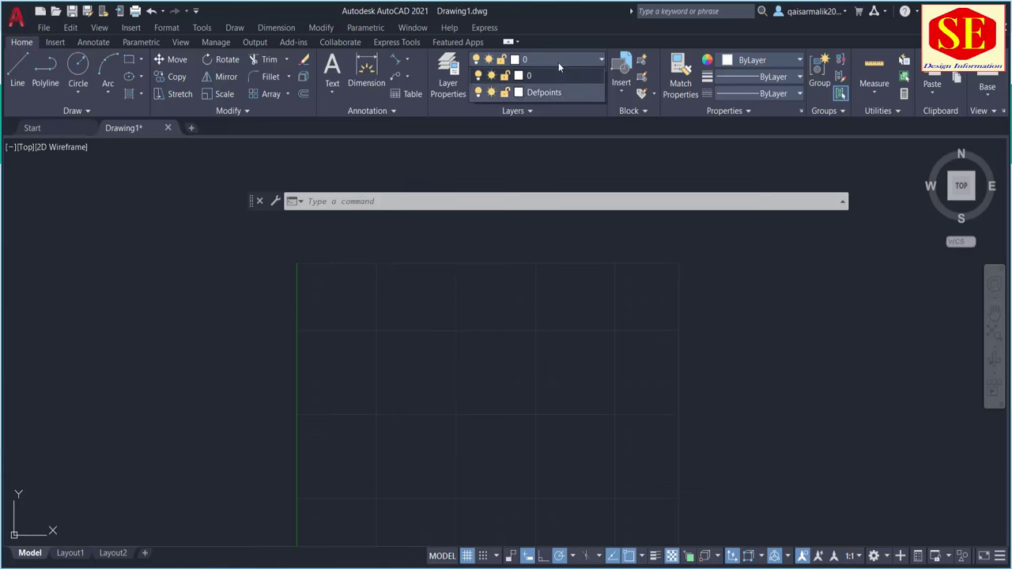
click(553, 147)
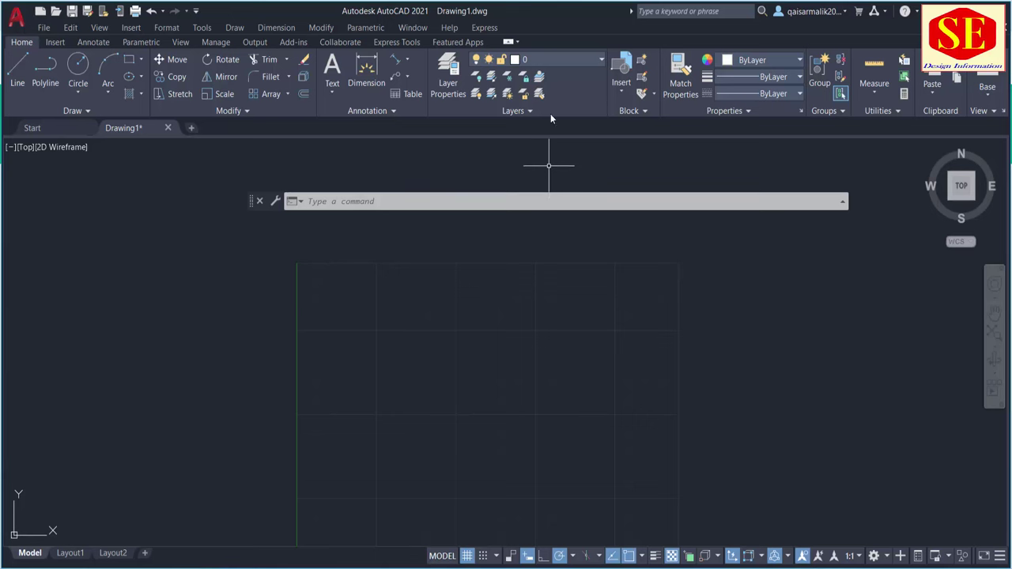
click(557, 59)
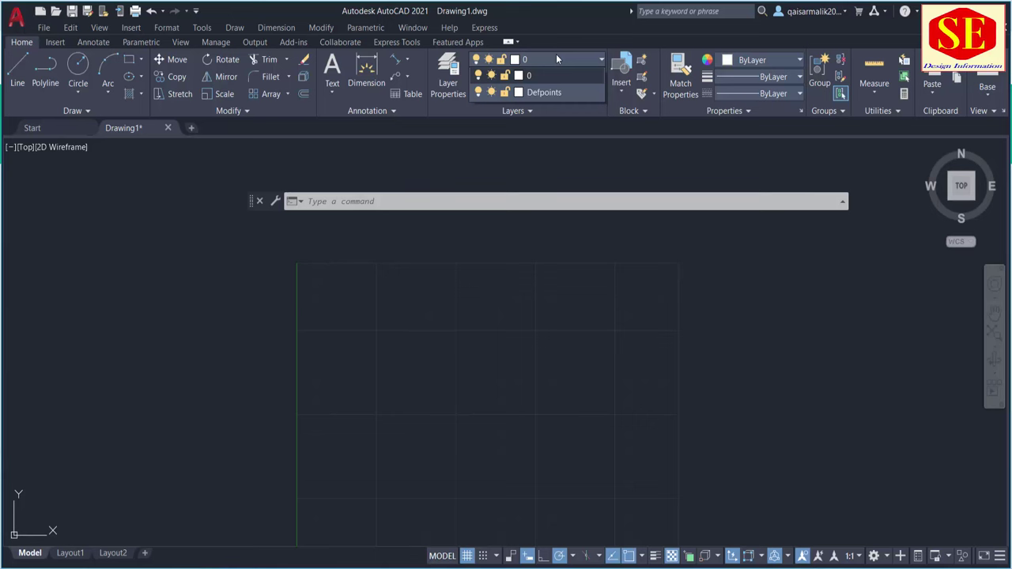
click(557, 57)
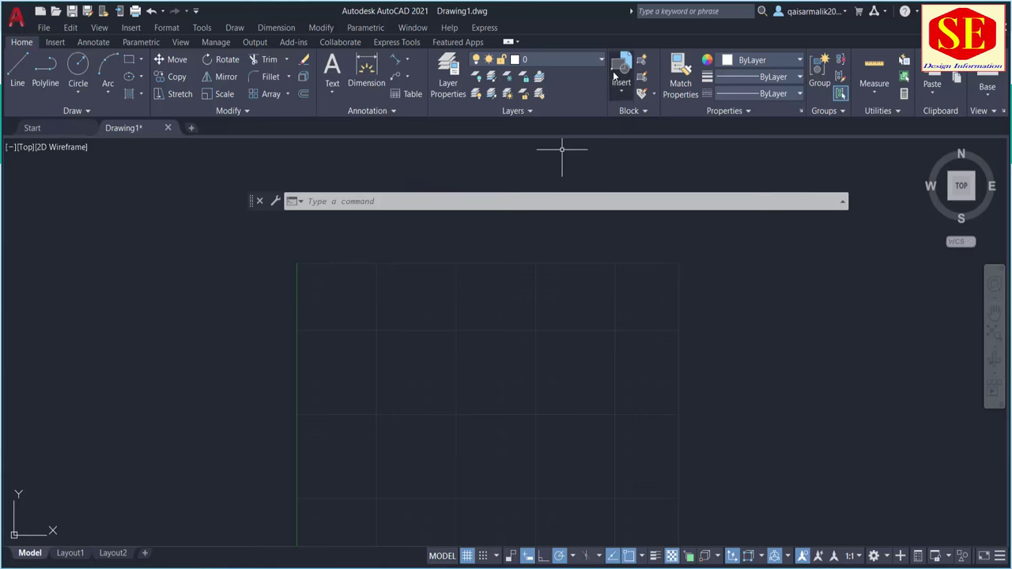
Step: Check the Color and Lineweight dropdowns, leaving both at ByLayer
click(764, 60)
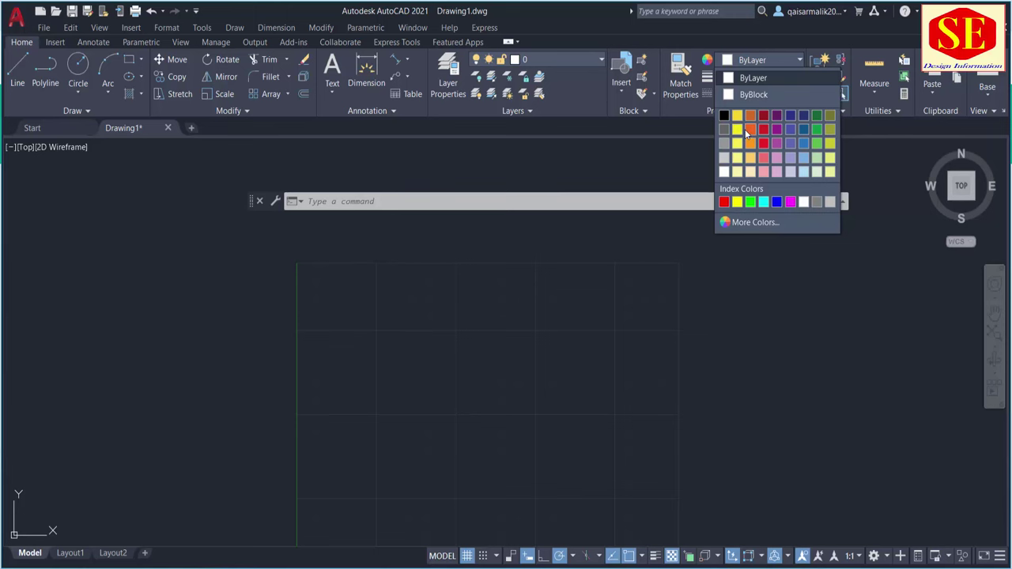
click(737, 79)
click(737, 79)
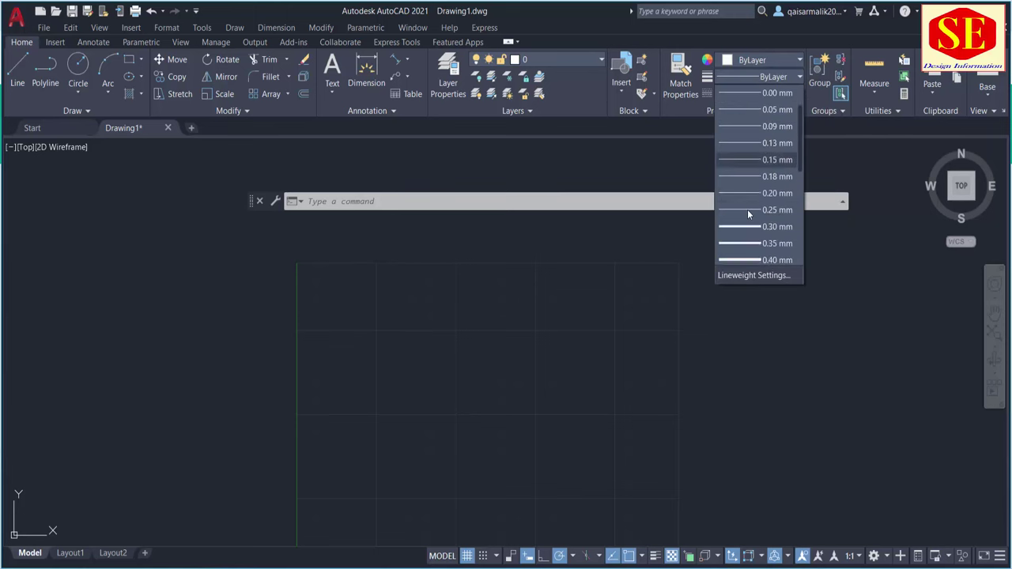
scroll(747, 209, down, 2)
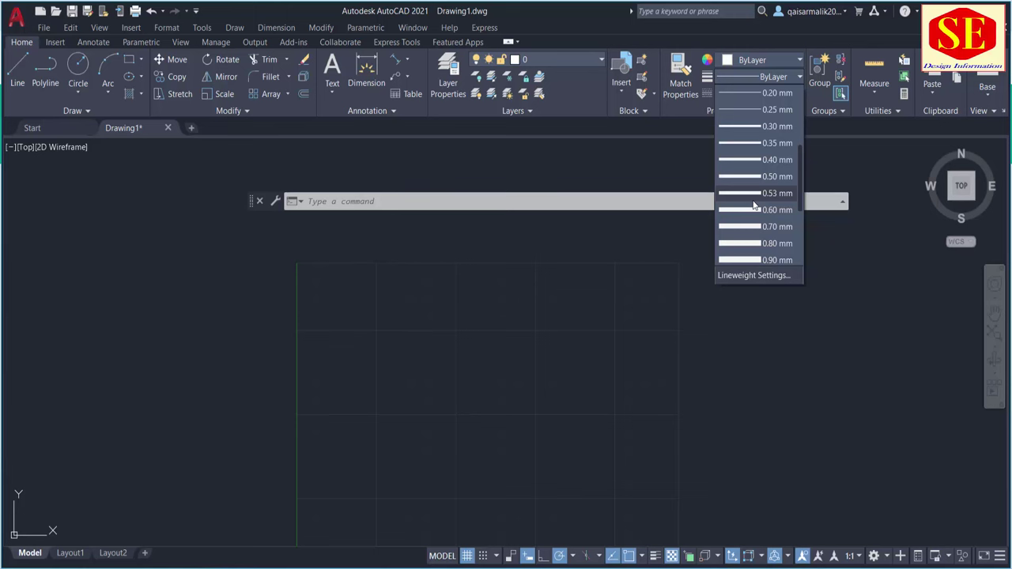
key(Escape)
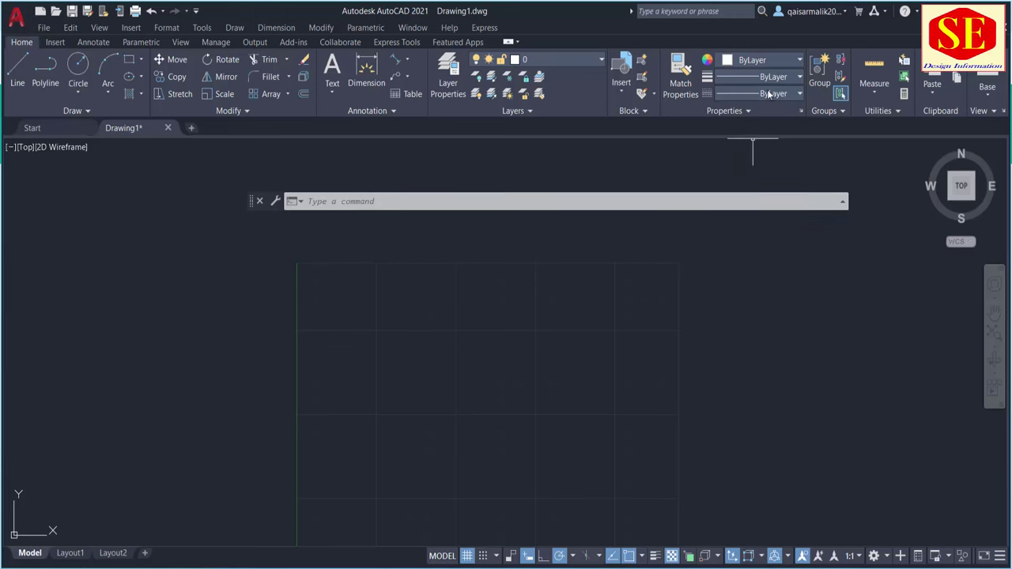
Step: Load every available linetype via Linetype > Other > Load, selecting all with Ctrl+A
click(769, 94)
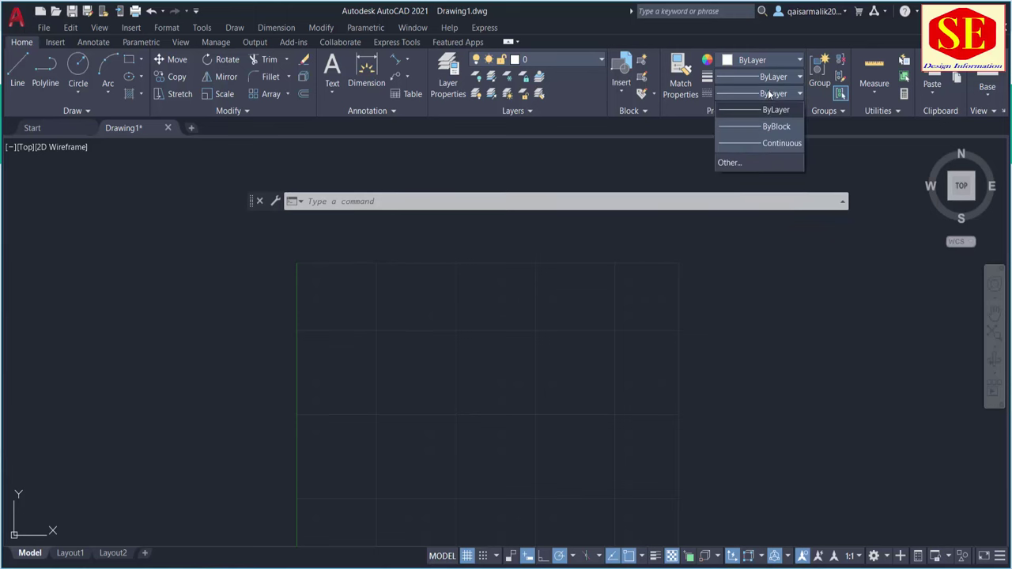
click(741, 162)
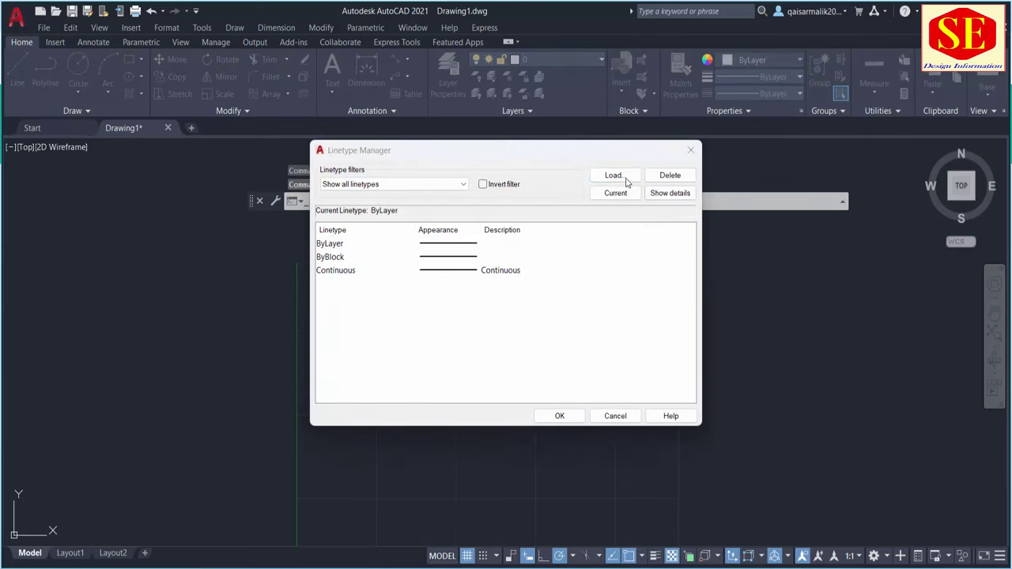
click(613, 176)
mouse_move(640, 258)
mouse_down()
mouse_move(649, 353)
mouse_move(632, 219)
mouse_up()
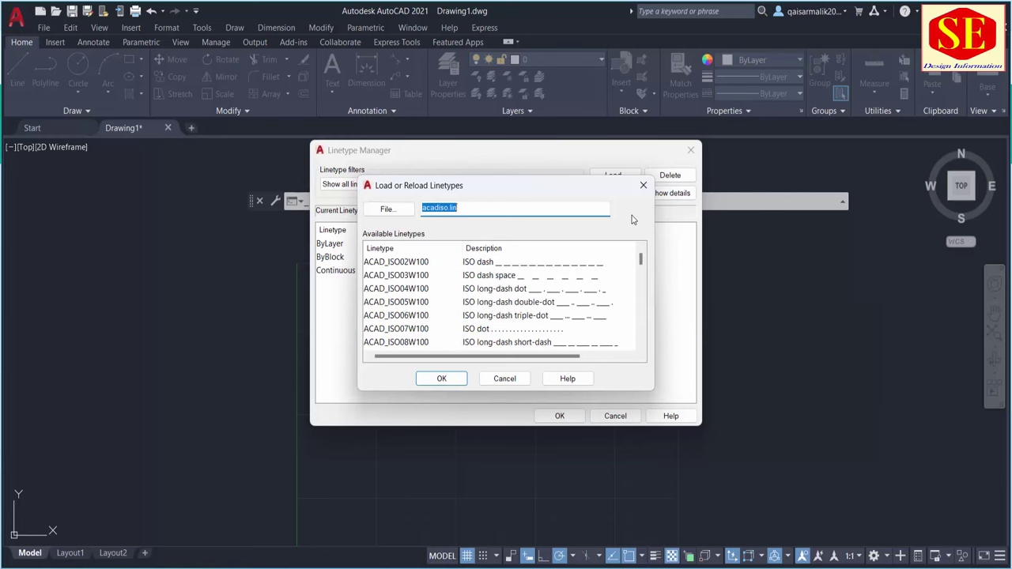
click(414, 264)
key(ctrl+a)
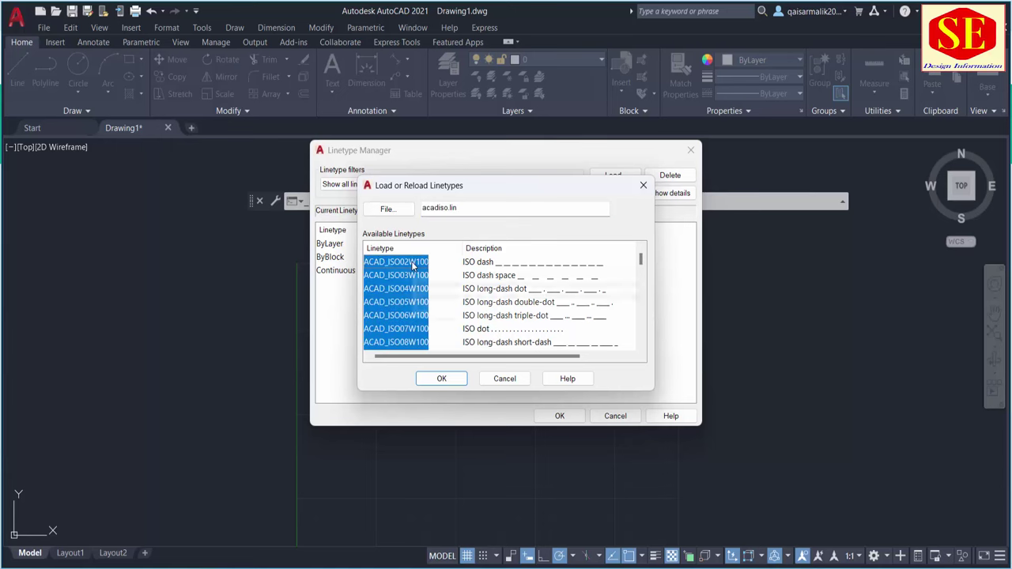
click(442, 378)
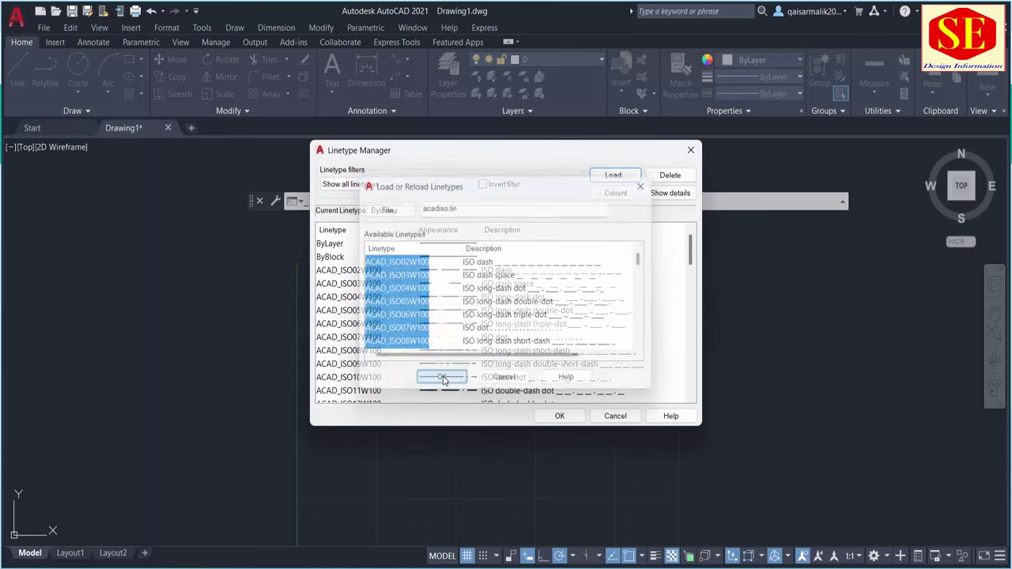
click(544, 417)
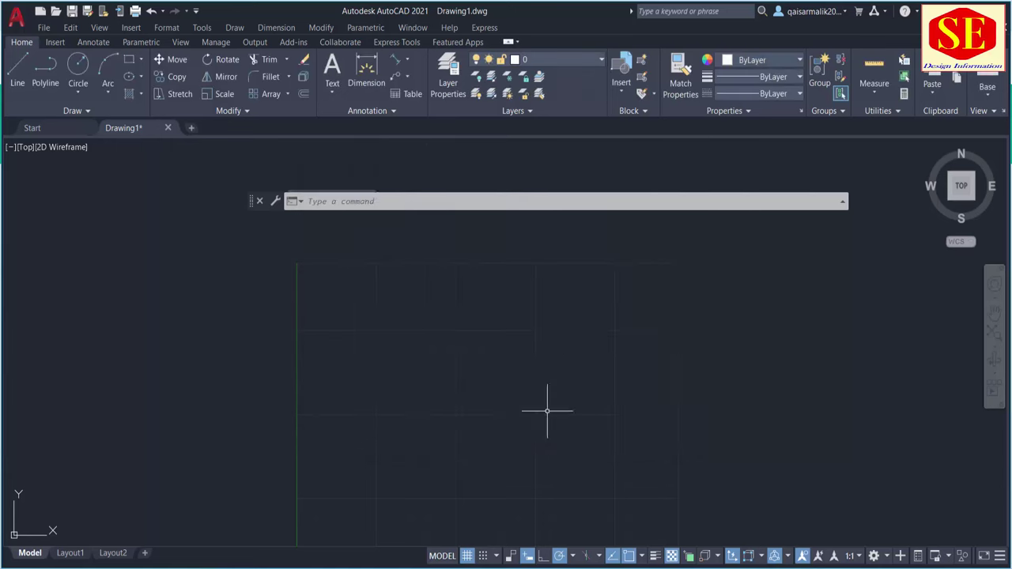
Step: Review the newly loaded linetypes in the Linetype list, keeping ByLayer
click(750, 94)
scroll(759, 248, down, 5)
scroll(759, 248, down, 3)
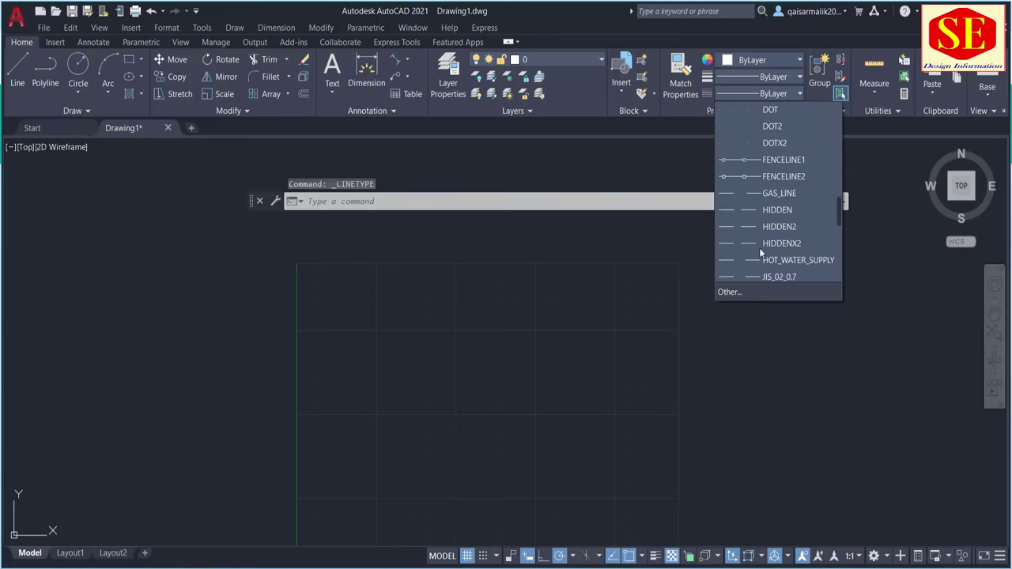
scroll(760, 247, up, 6)
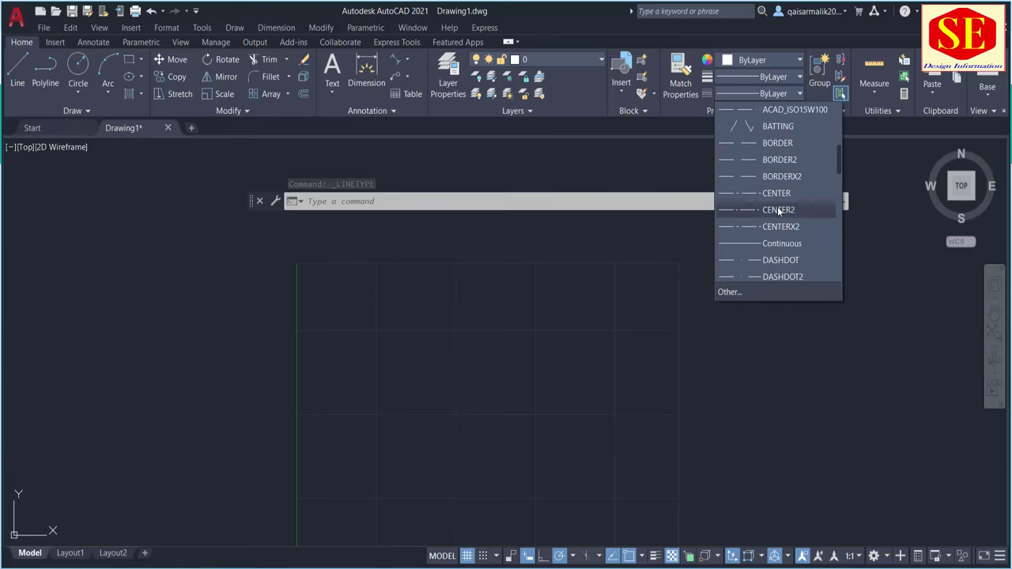
key(Escape)
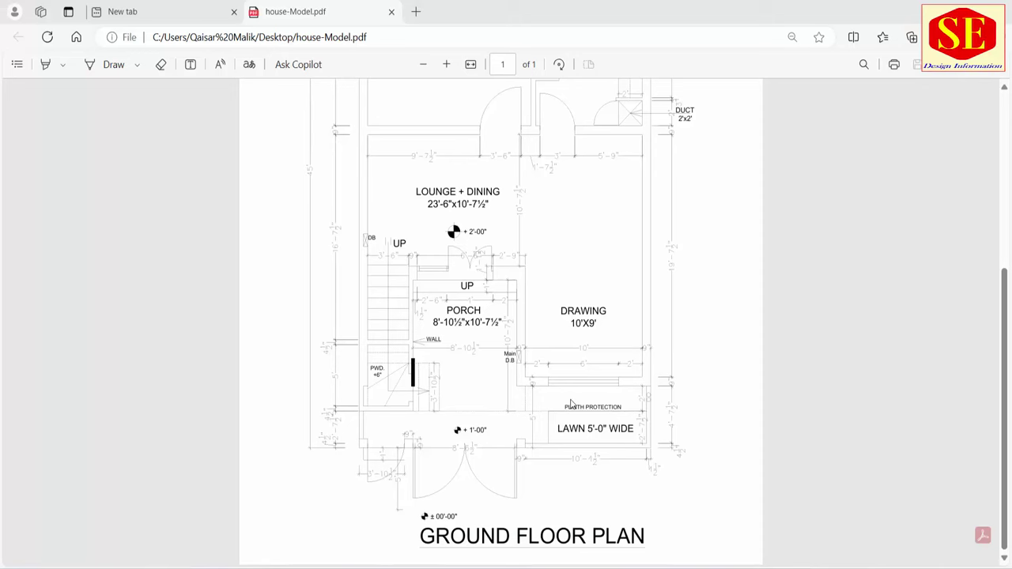
Step: Scroll up through the house-Model.pdf ground floor plan in Edge
scroll(571, 403, up, 2)
scroll(570, 402, up, 2)
scroll(570, 401, up, 3)
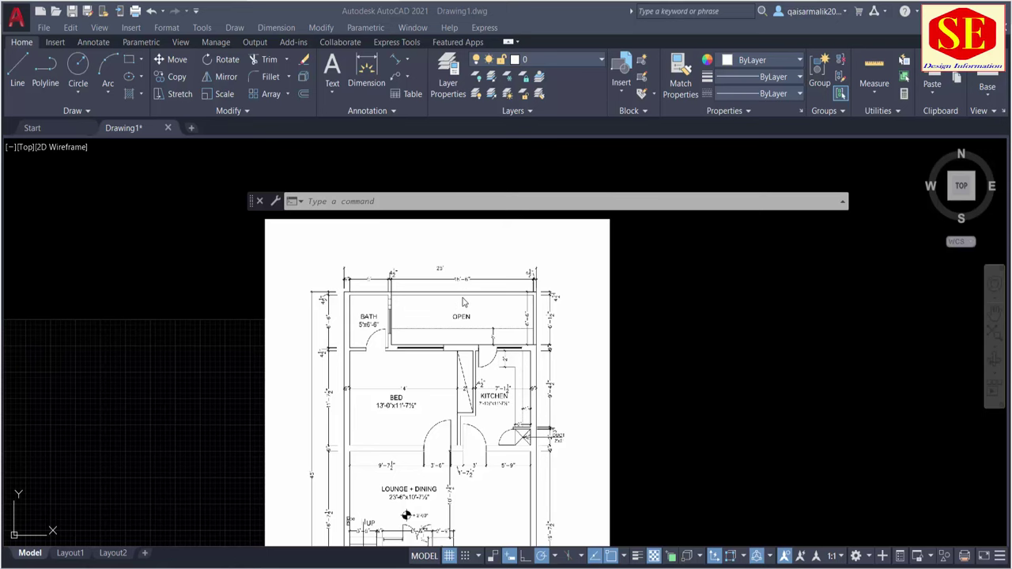
scroll(463, 302, up, 4)
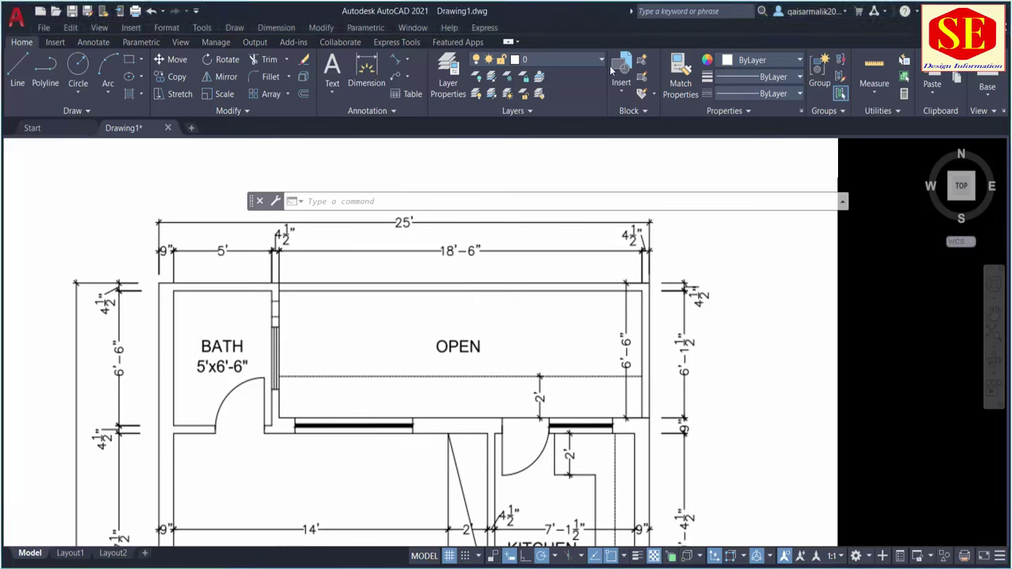
click(552, 62)
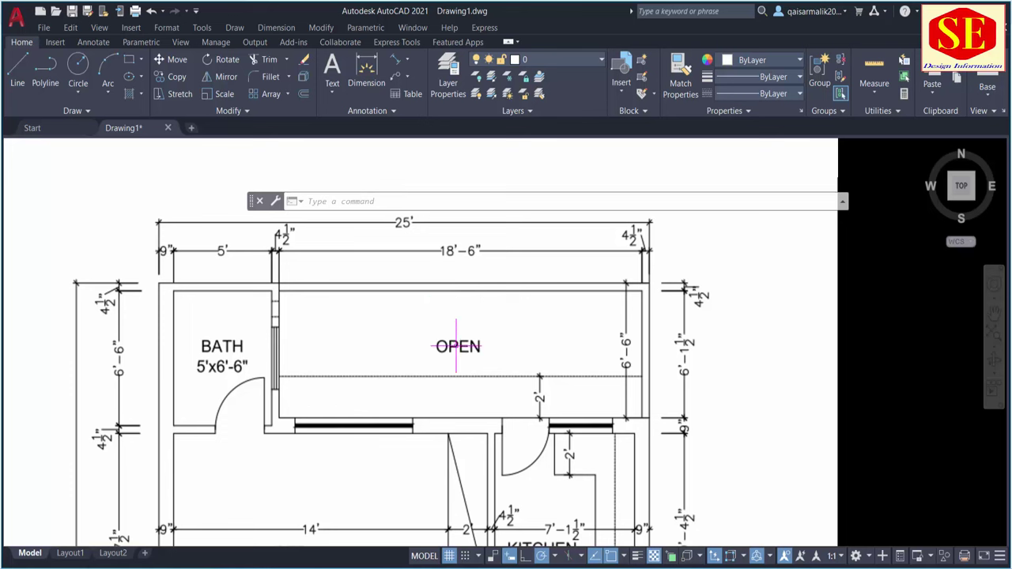
click(564, 62)
scroll(187, 344, down, 4)
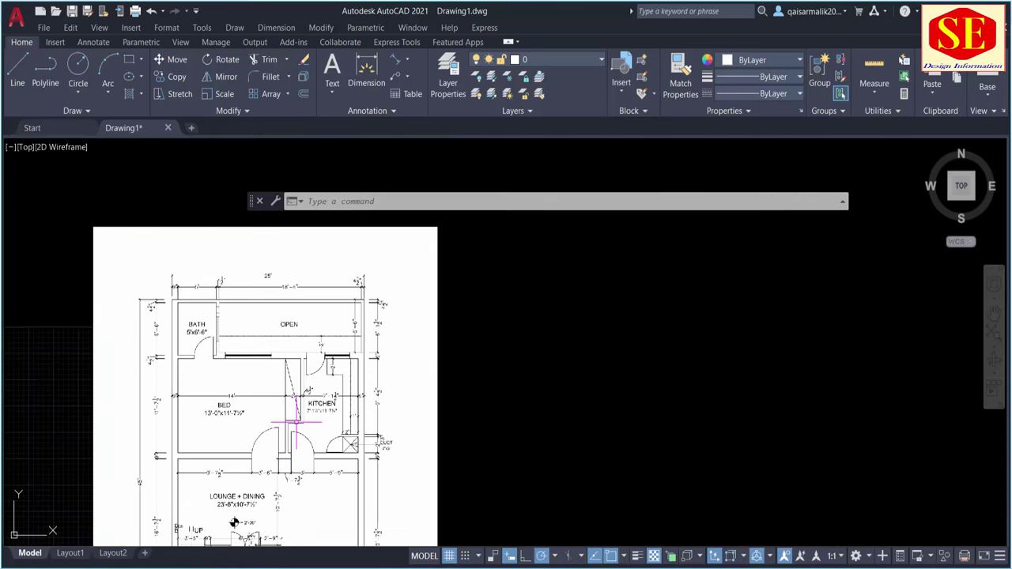
scroll(271, 485, down, 2)
middle_drag(271, 486, 345, 293)
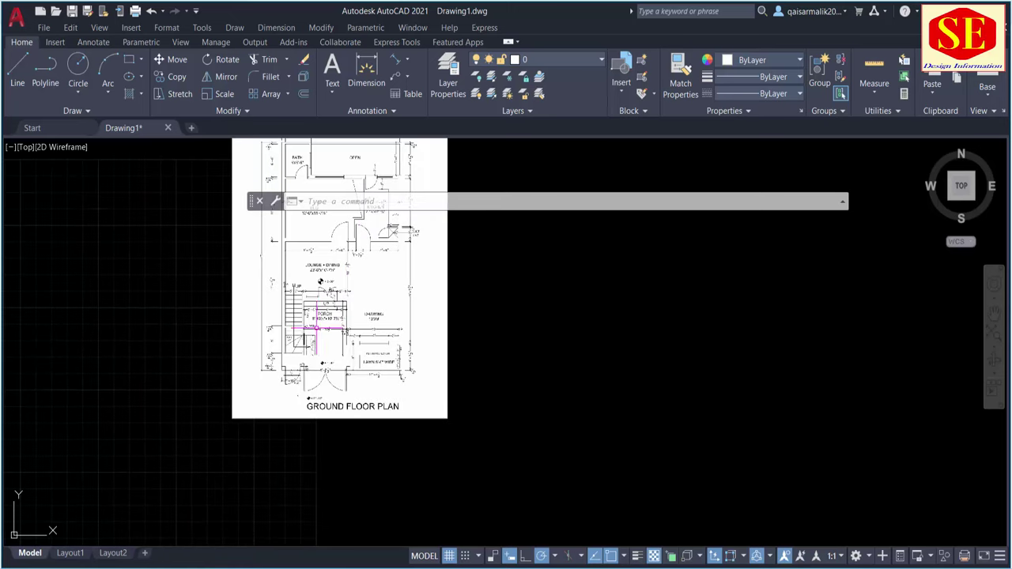
scroll(319, 328, up, 5)
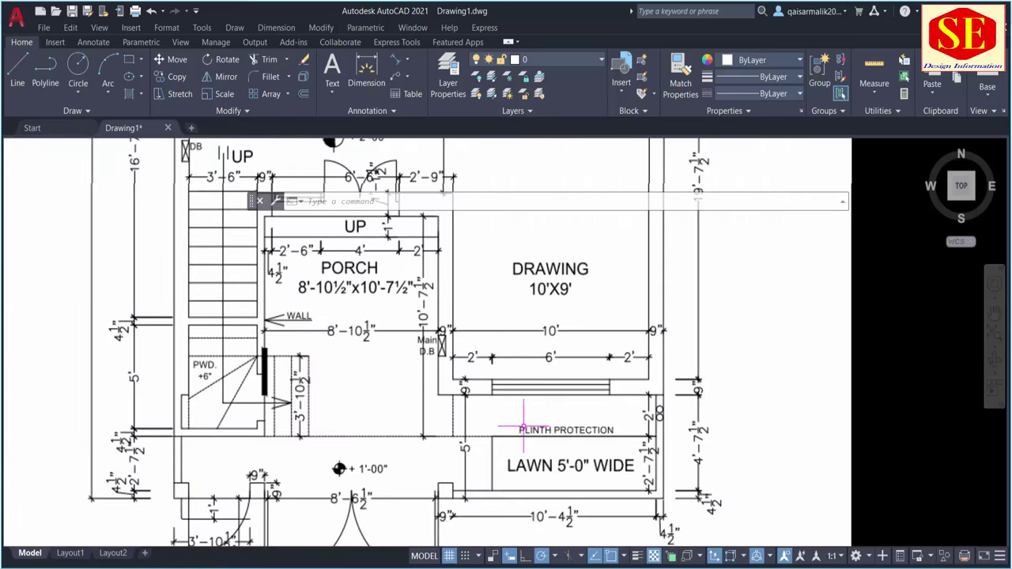
click(526, 60)
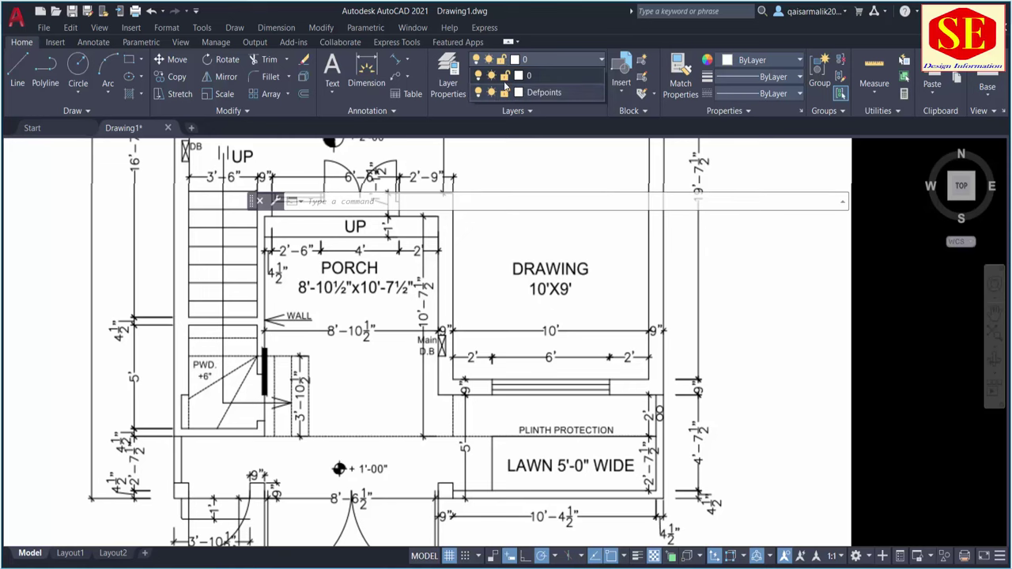
click(514, 124)
scroll(548, 226, down, 10)
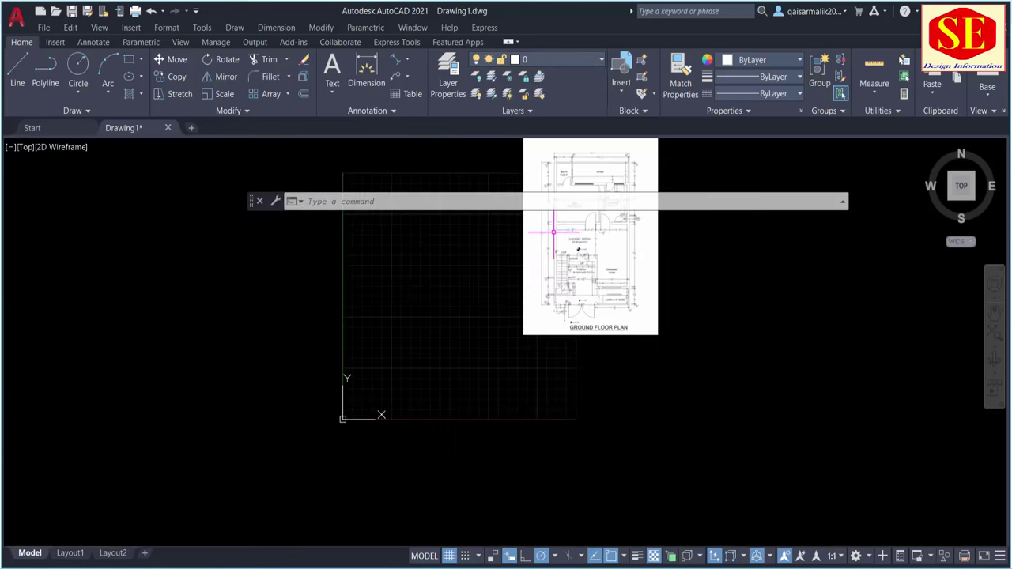
click(547, 64)
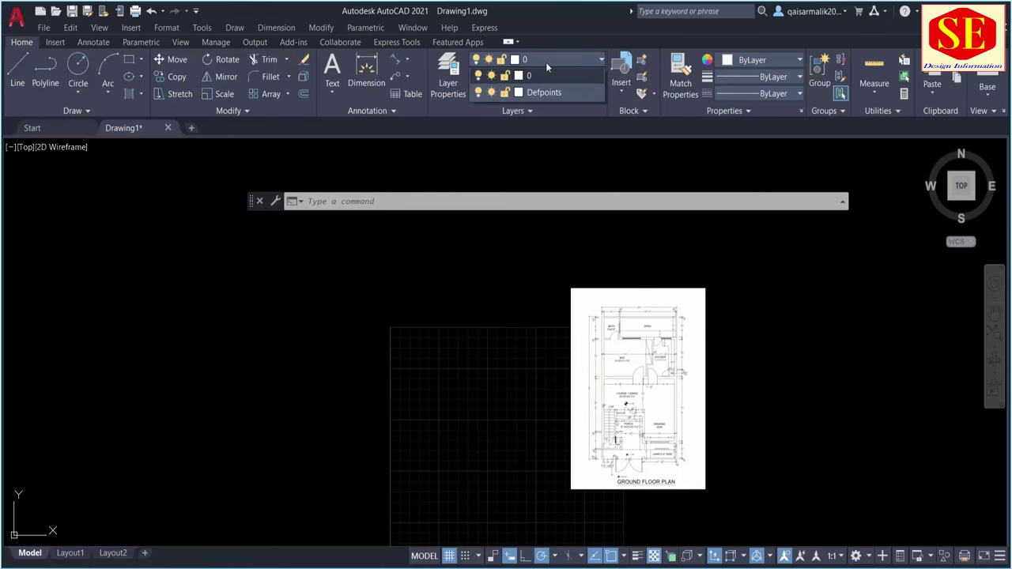
click(546, 63)
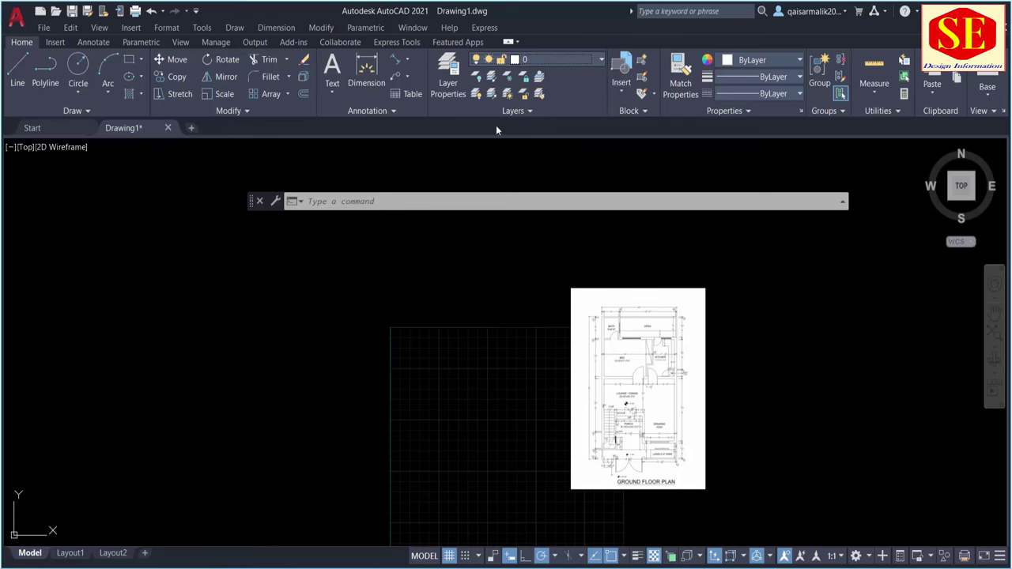
Step: Open the Layer Properties Manager with LA, after closing and reopening it a few times
click(339, 204)
text(LA)
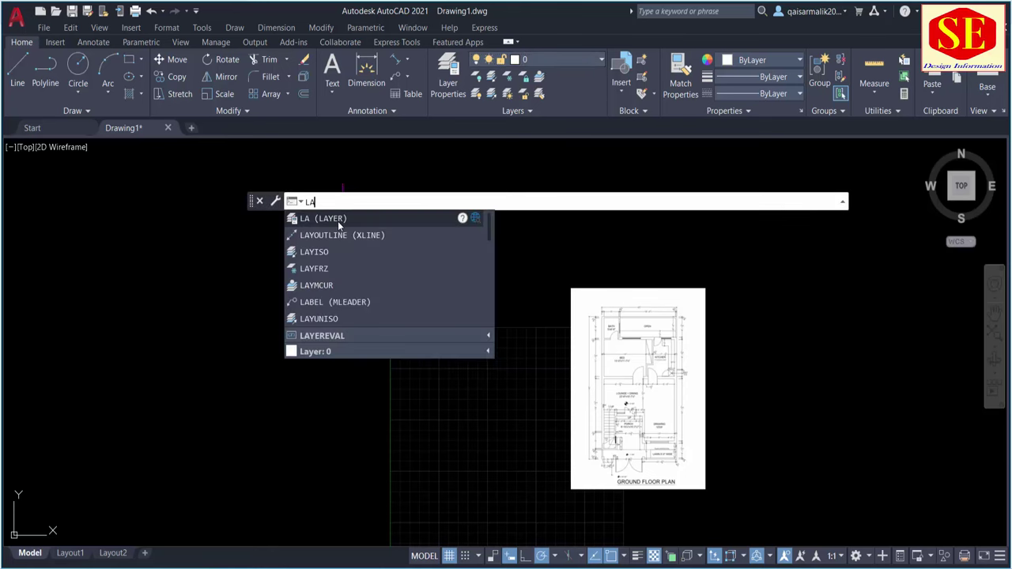
click(338, 220)
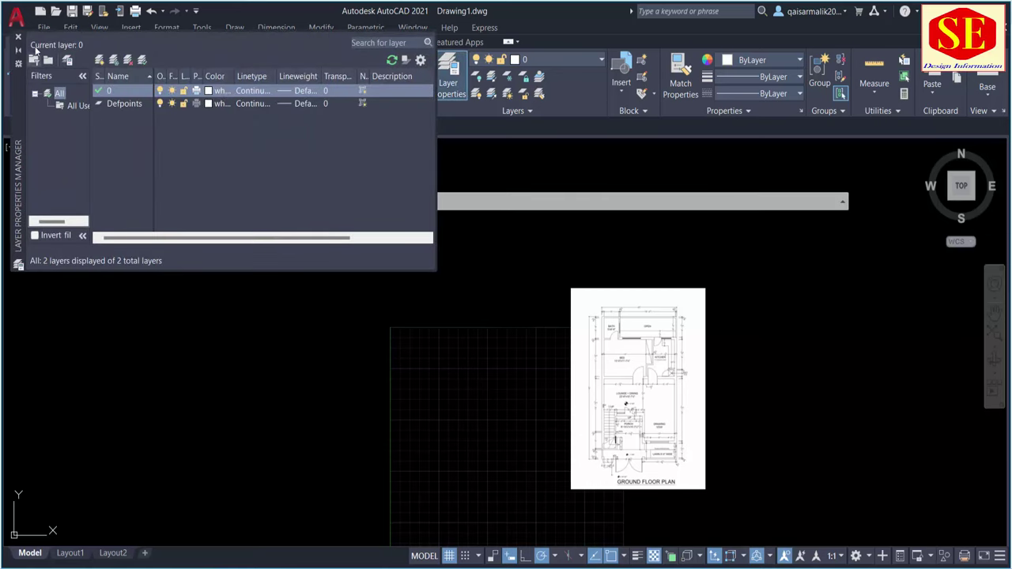
click(18, 37)
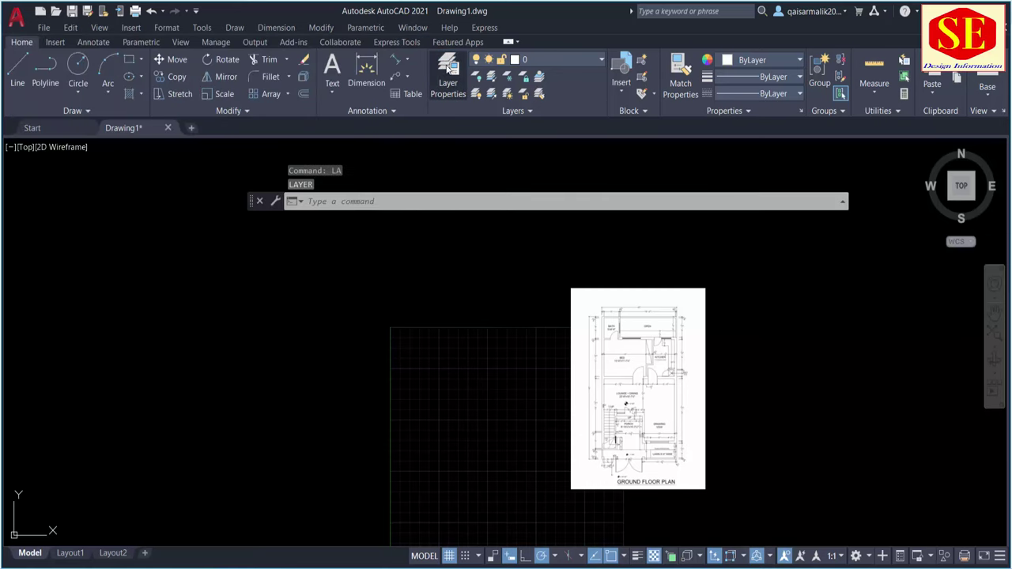
click(448, 69)
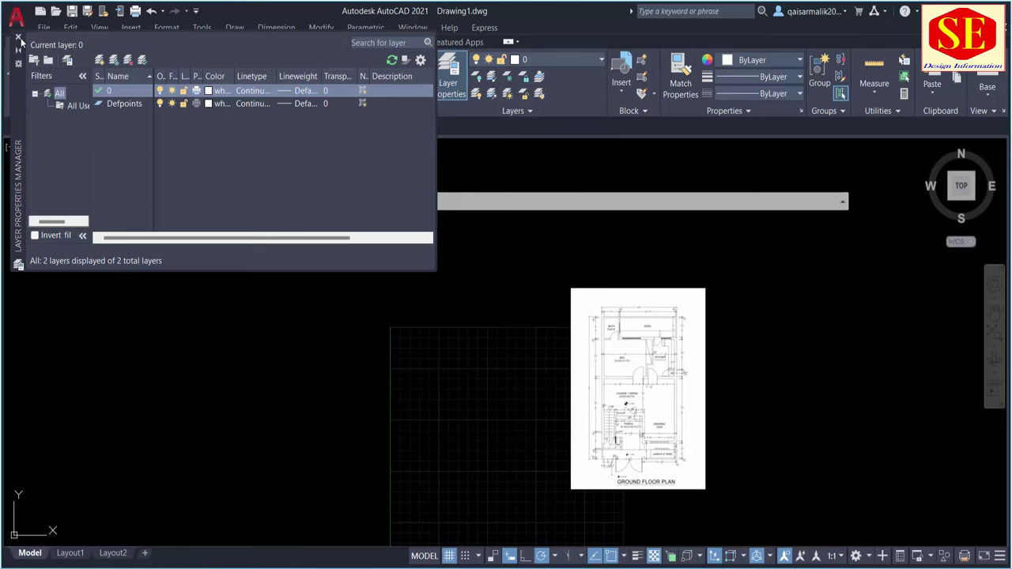
click(19, 38)
click(449, 70)
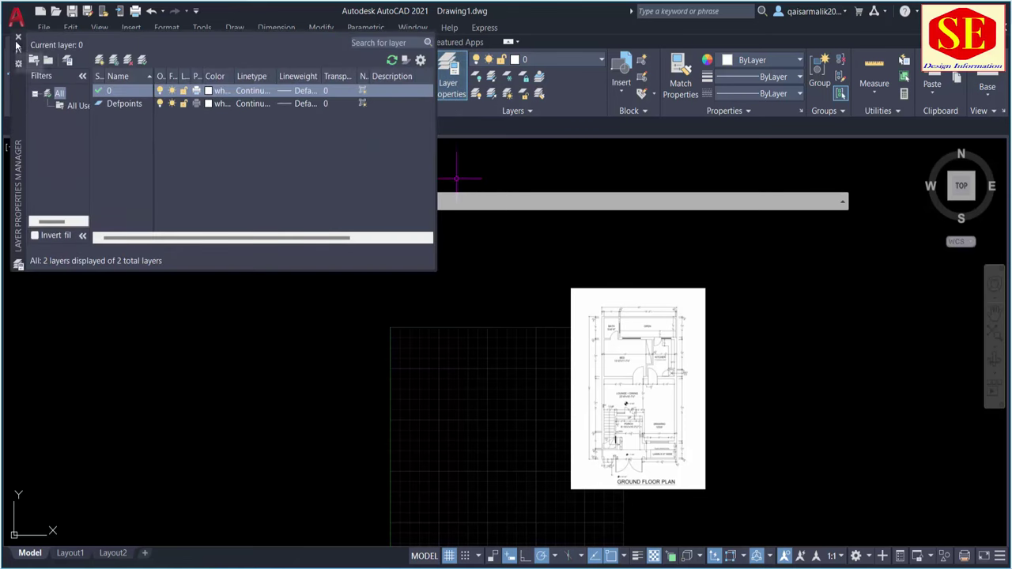
click(18, 36)
text(LA)
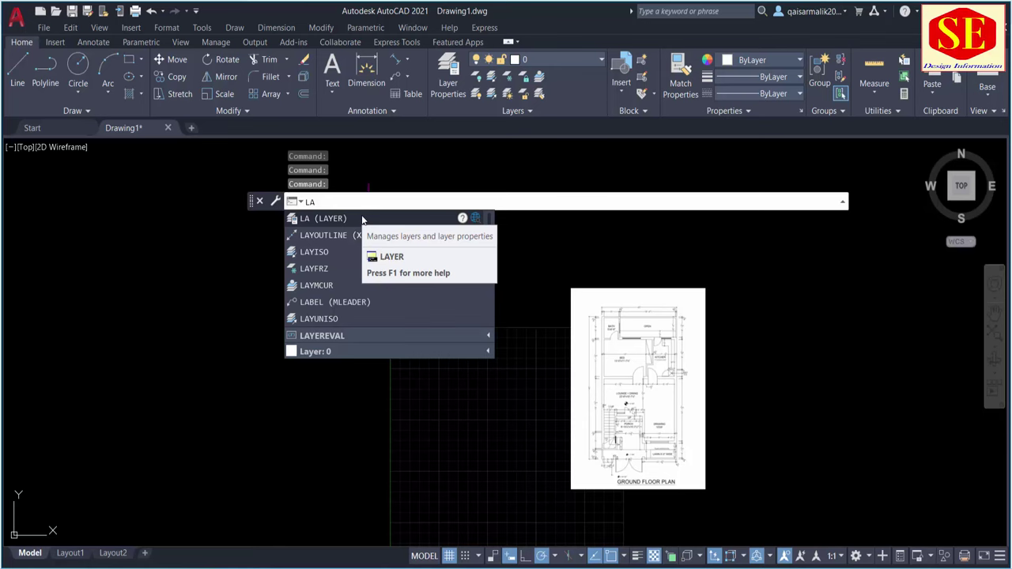
click(362, 219)
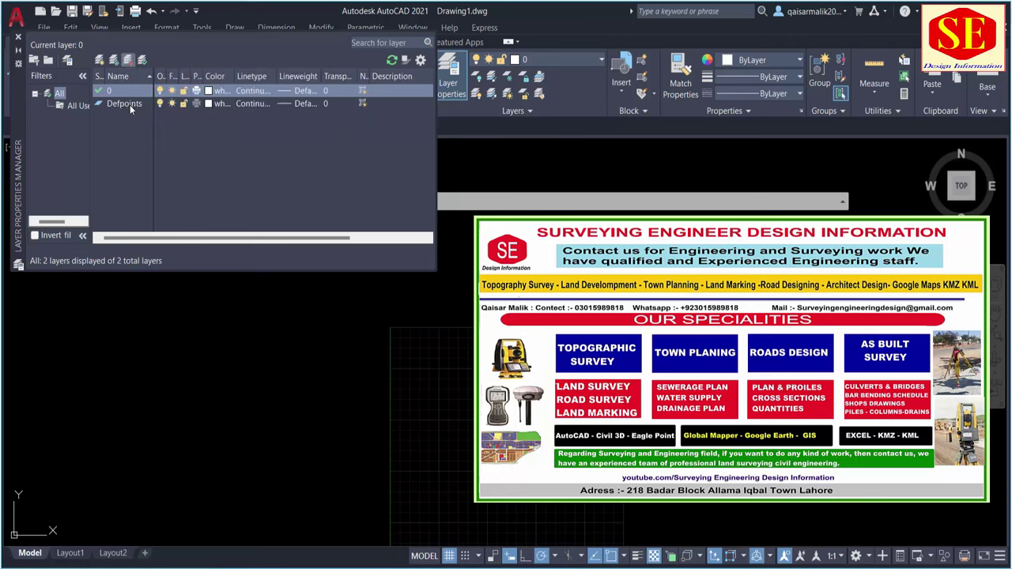
Step: Attempt to delete the Defpoints layer, dismiss the warning, and add new layer Layer1
click(117, 104)
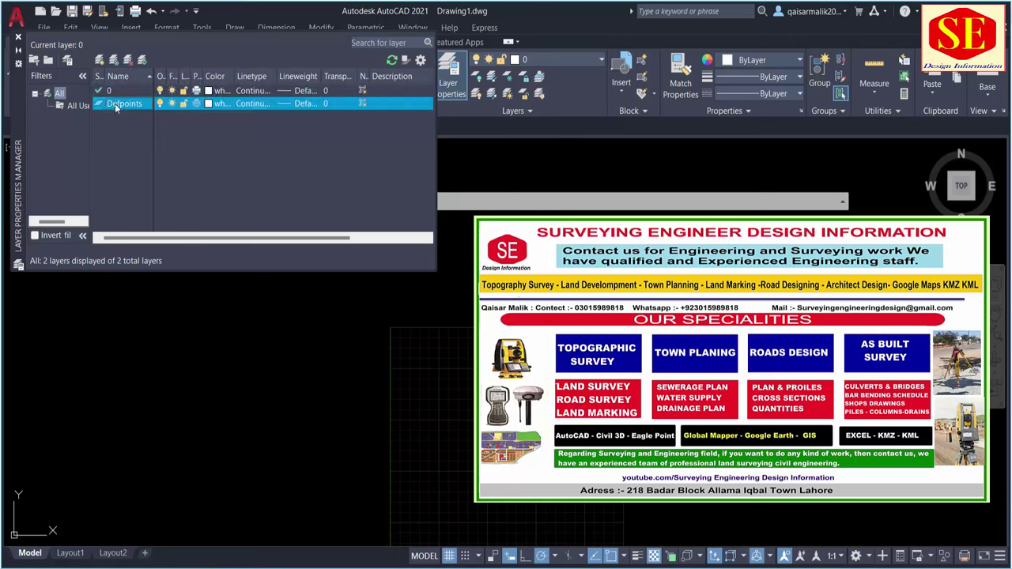
click(129, 61)
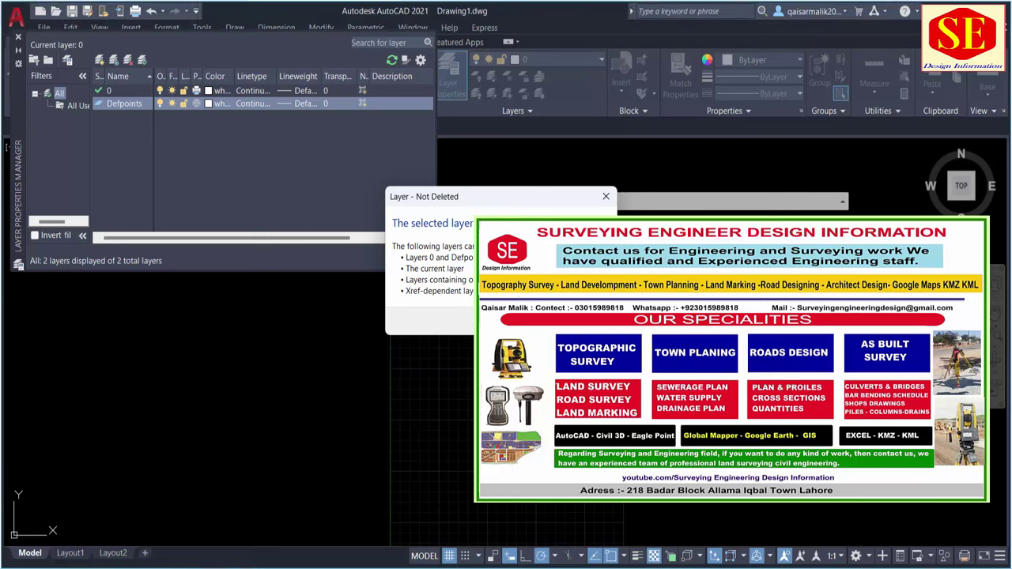
key(Return)
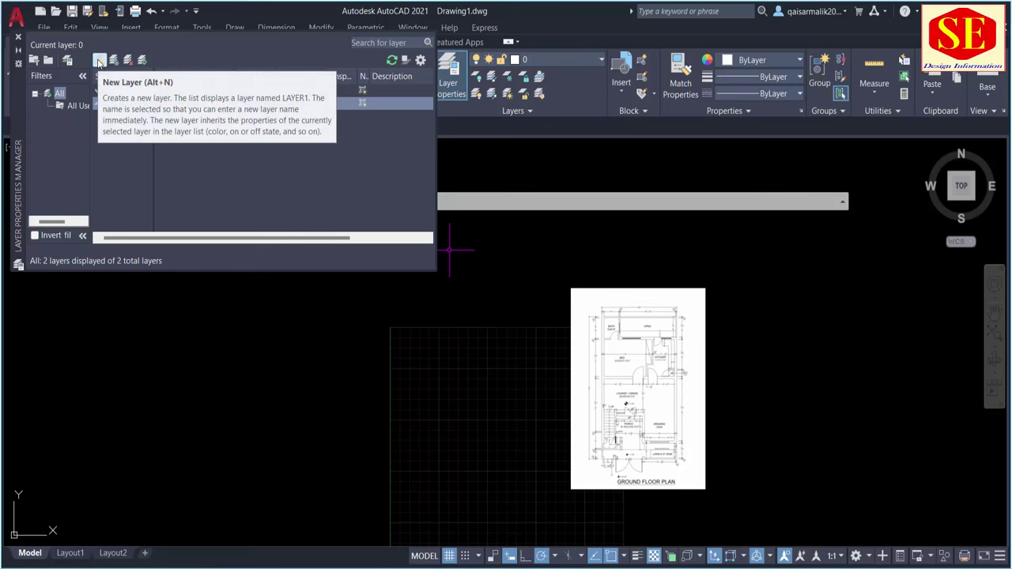
click(99, 61)
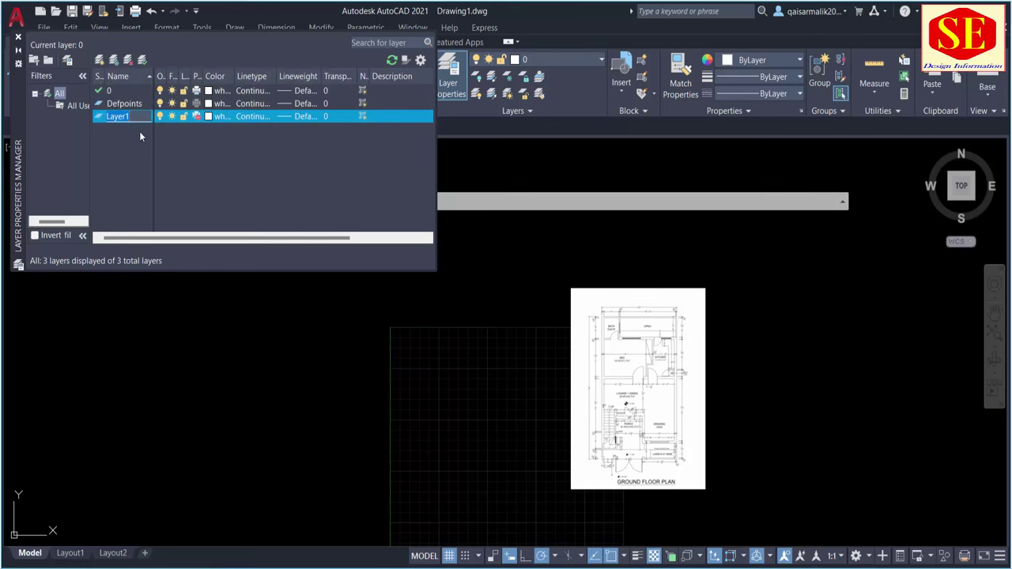
Step: Rename Layer1 to DIM and toggle its Freeze setting, leaving the layer thawed
text(D)
click(234, 151)
drag(179, 72, 204, 72)
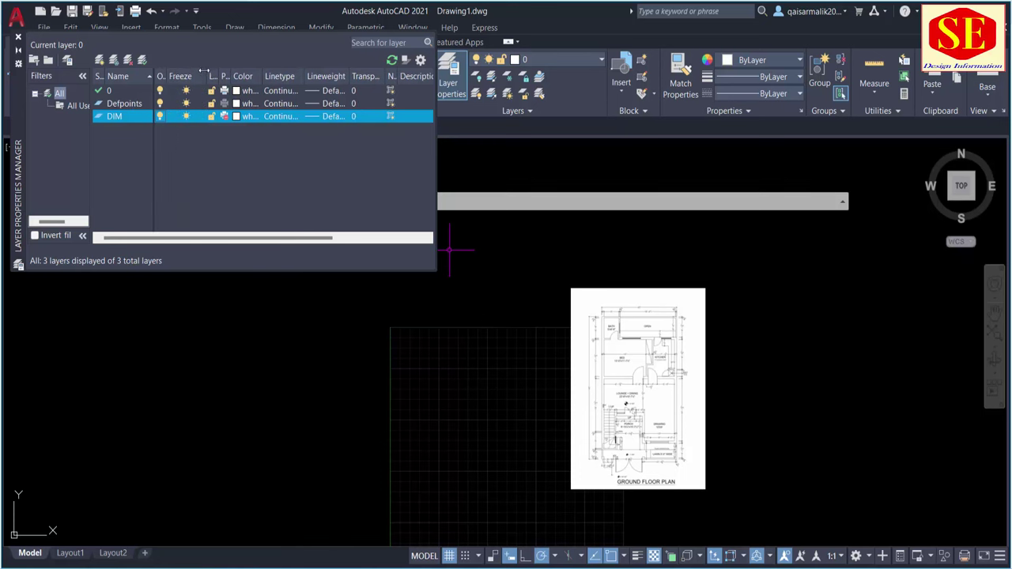
click(185, 117)
click(186, 117)
Step: Give the DIM layer a magenta colour and the Continuous linetype
click(237, 120)
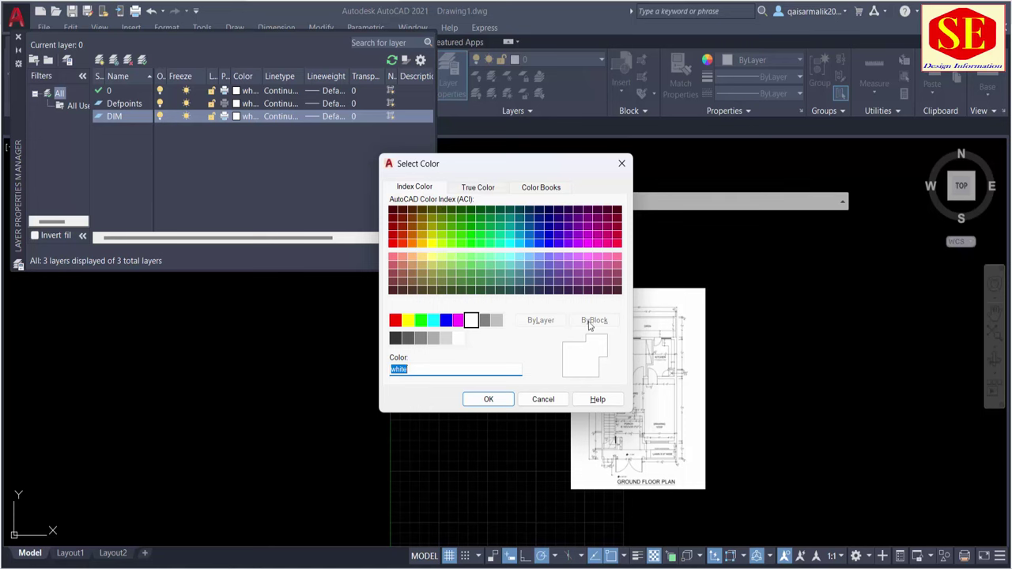
click(457, 320)
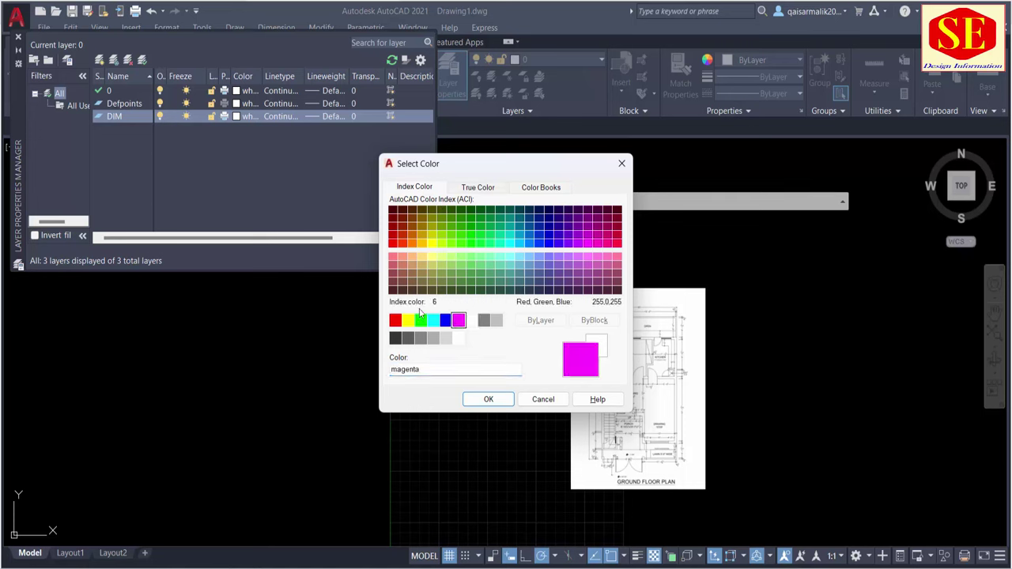
click(488, 399)
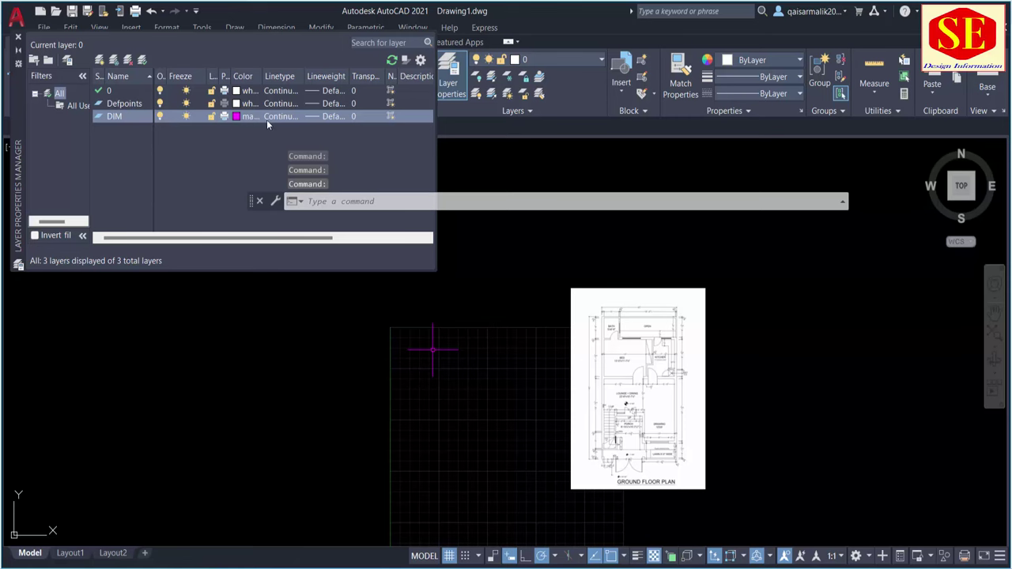
click(275, 115)
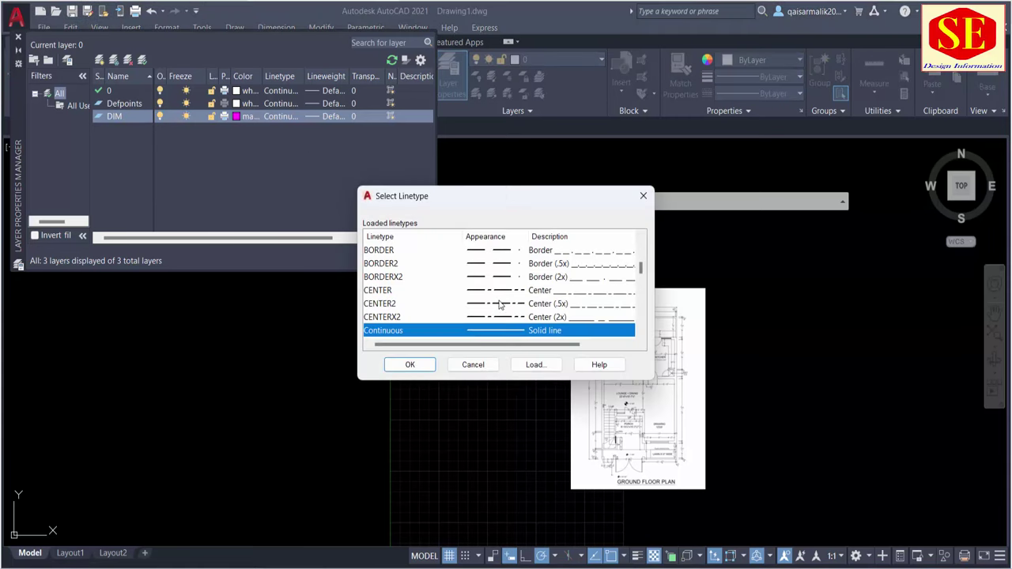
scroll(499, 303, up, 5)
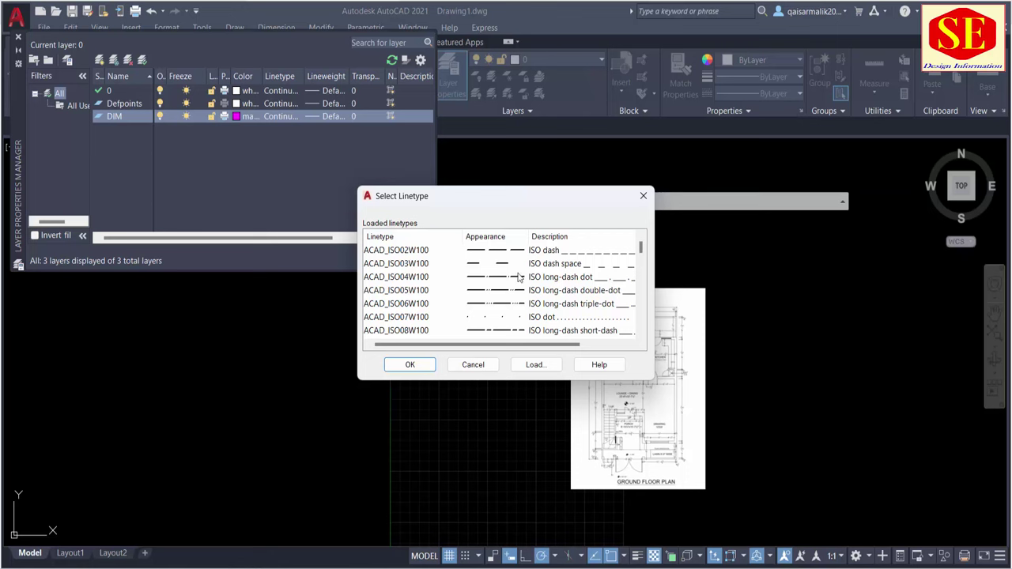
scroll(501, 309, down, 1)
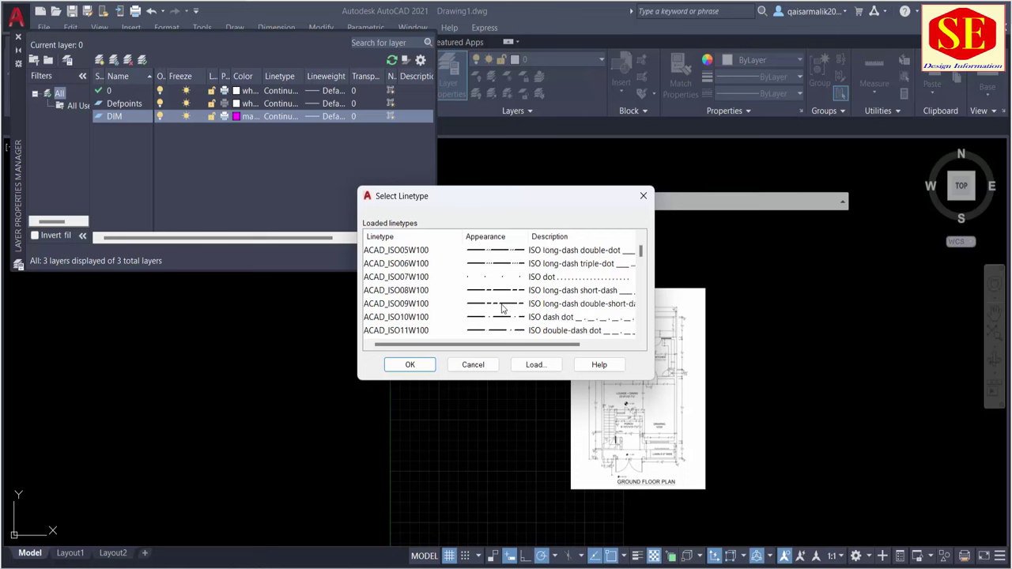
scroll(501, 308, down, 4)
scroll(501, 309, down, 4)
scroll(501, 308, down, 5)
scroll(502, 309, down, 3)
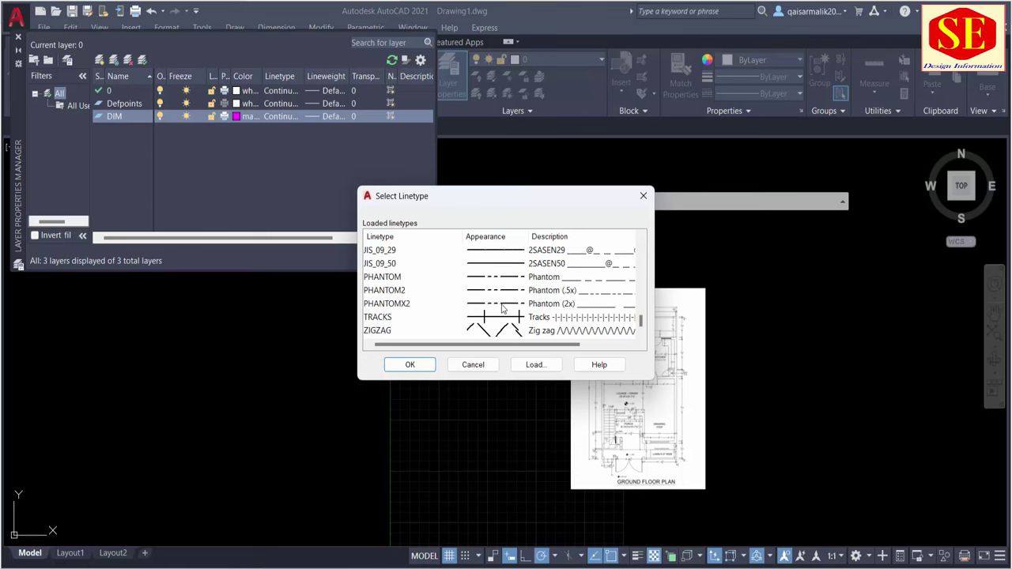
scroll(502, 309, up, 3)
scroll(501, 308, up, 8)
scroll(501, 308, up, 5)
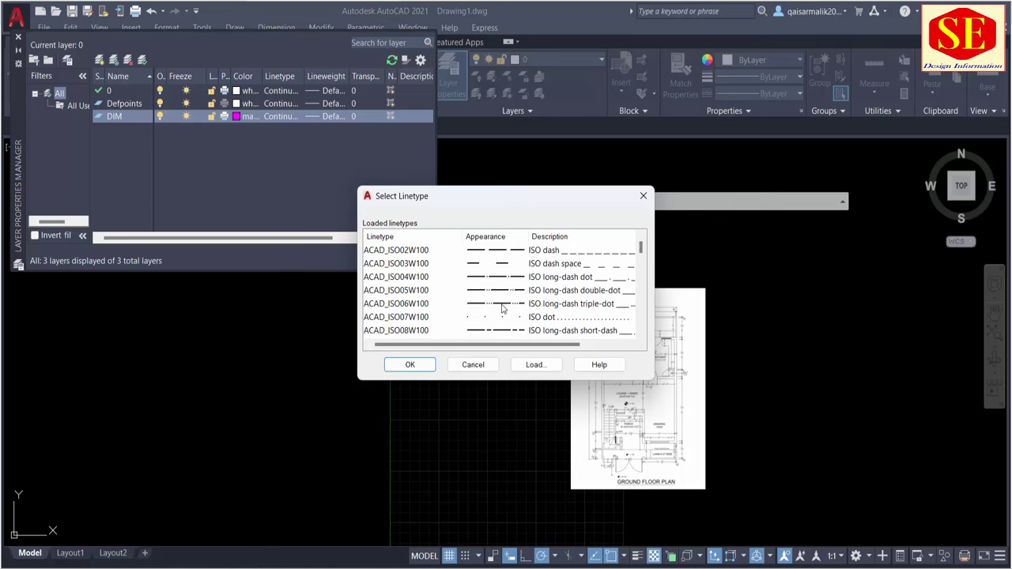
scroll(499, 291, down, 1)
scroll(499, 291, down, 2)
scroll(389, 323, down, 1)
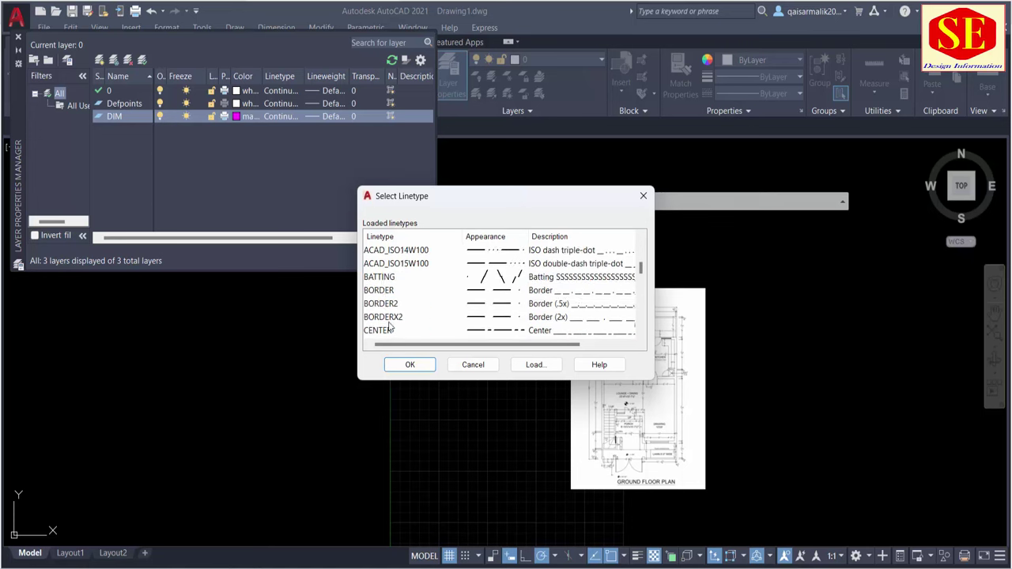
scroll(389, 323, down, 1)
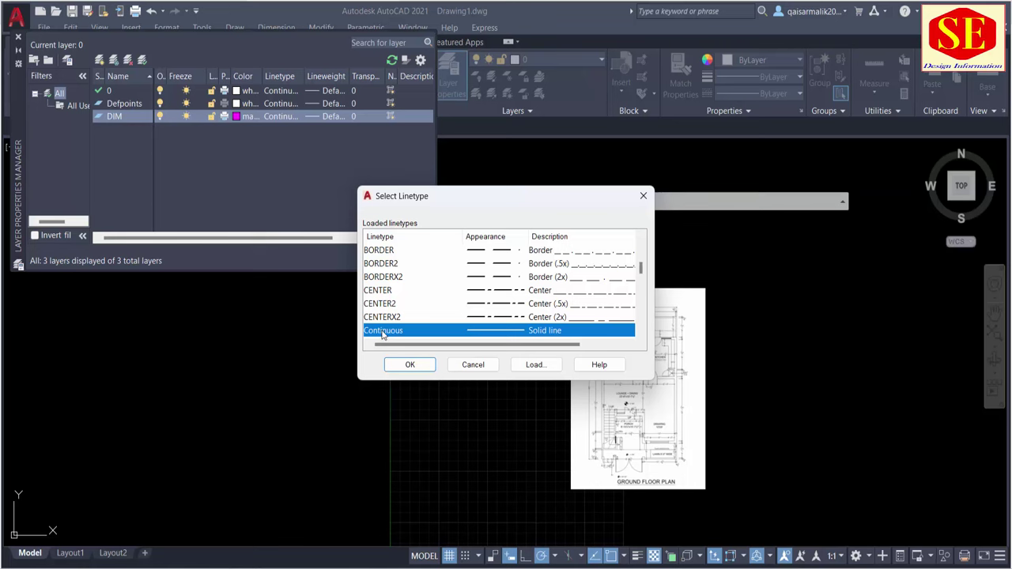
click(410, 365)
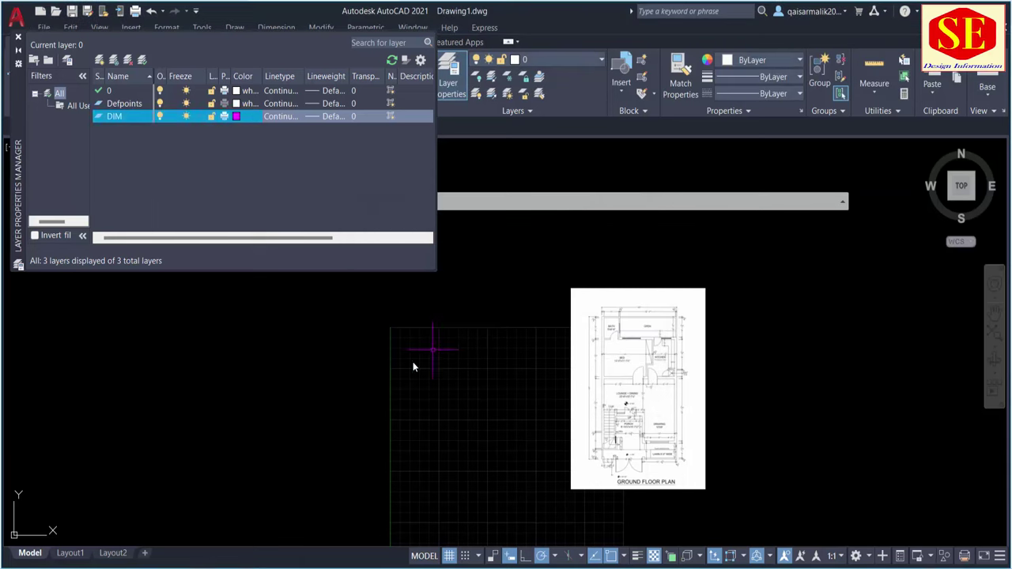
Step: Keep the DIM layer's lineweight at Default
click(329, 117)
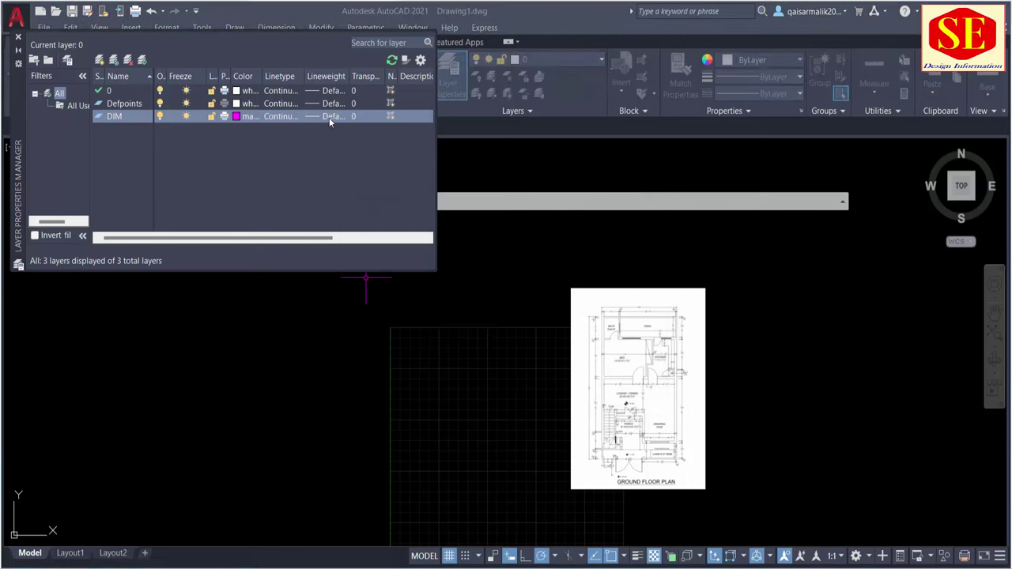
scroll(514, 242, down, 4)
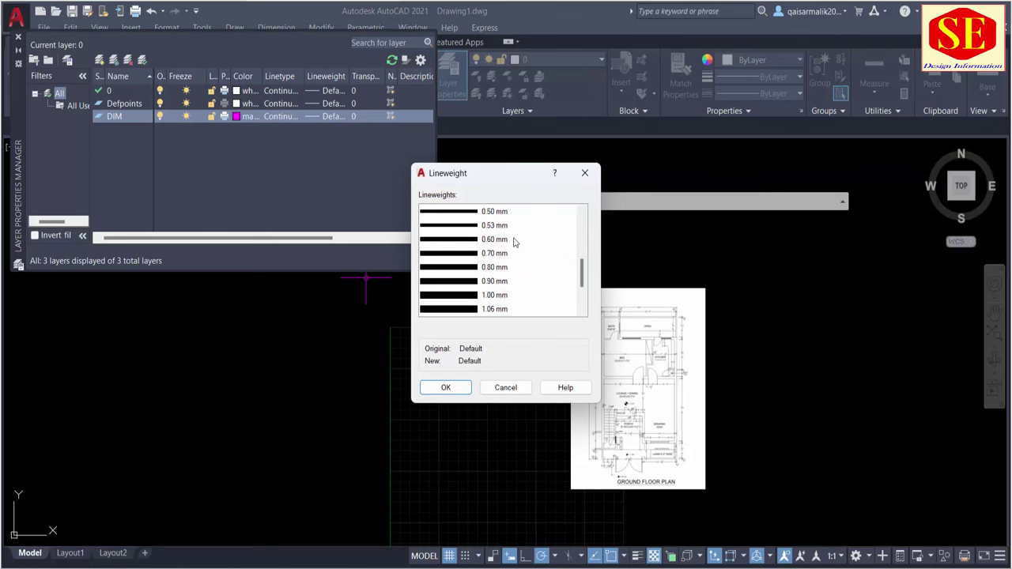
scroll(483, 287, down, 2)
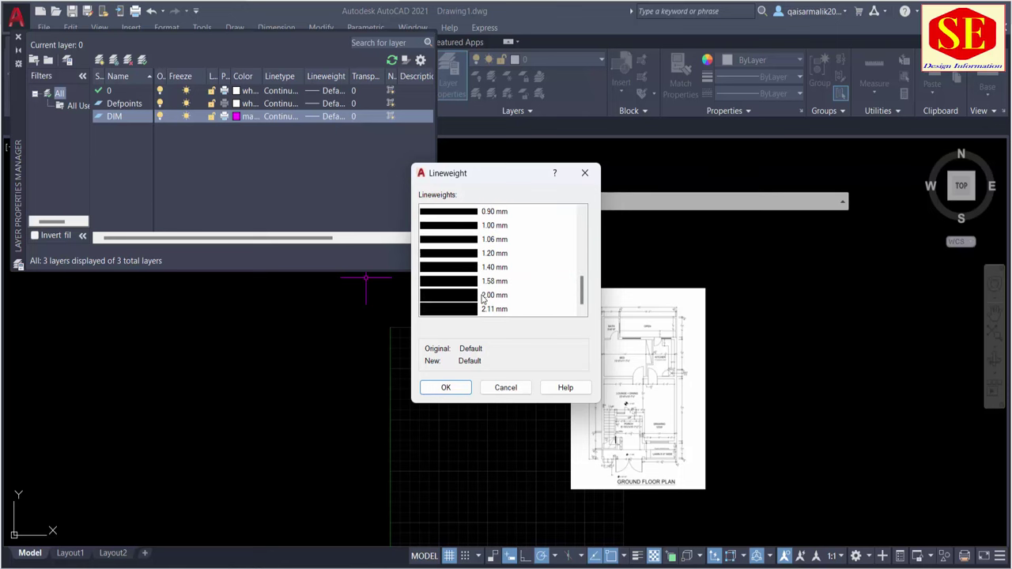
scroll(484, 296, up, 6)
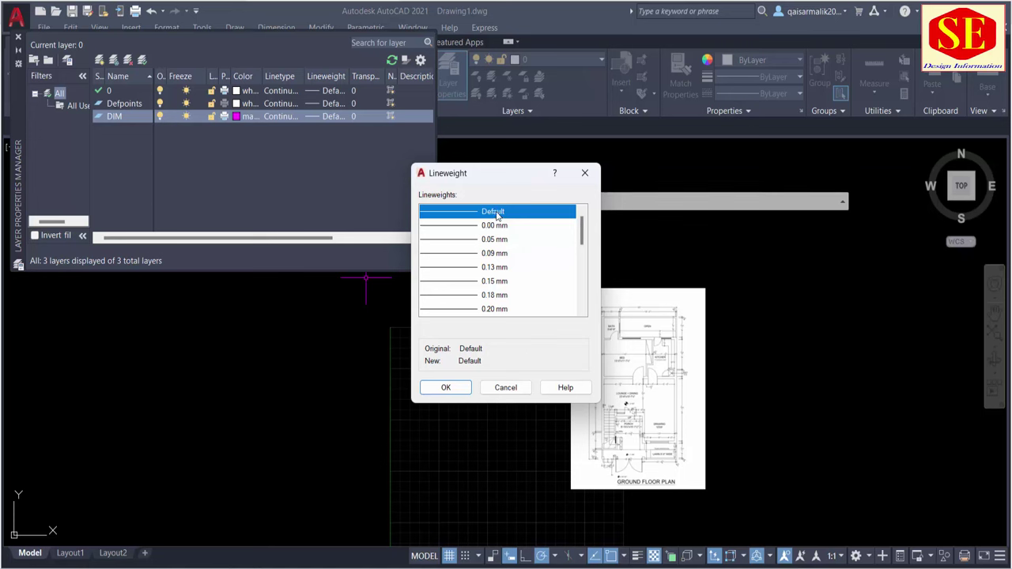
click(449, 388)
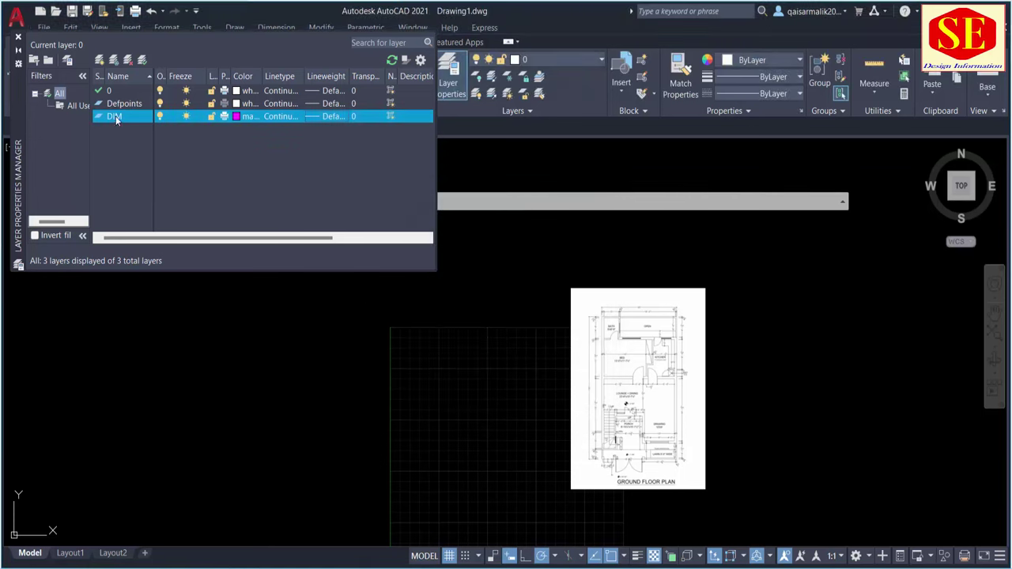
Step: Add a new layer named TEXT coloured white
click(100, 60)
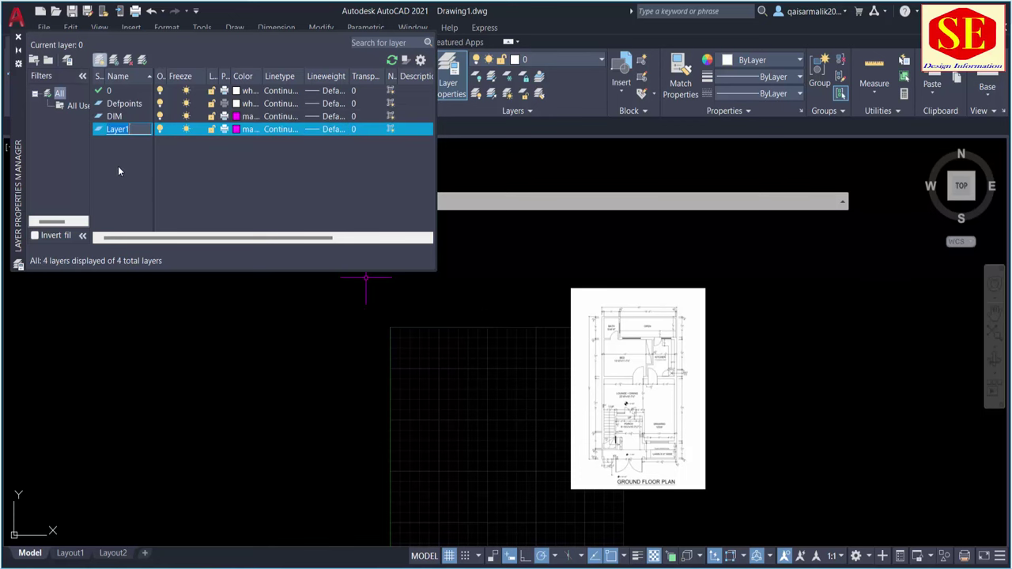
text(TEXT)
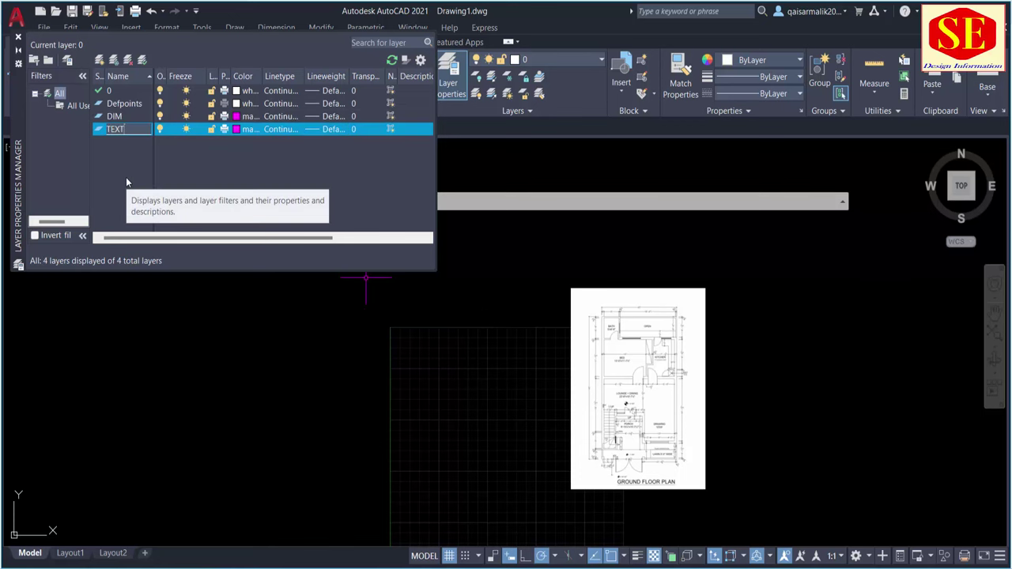
click(237, 129)
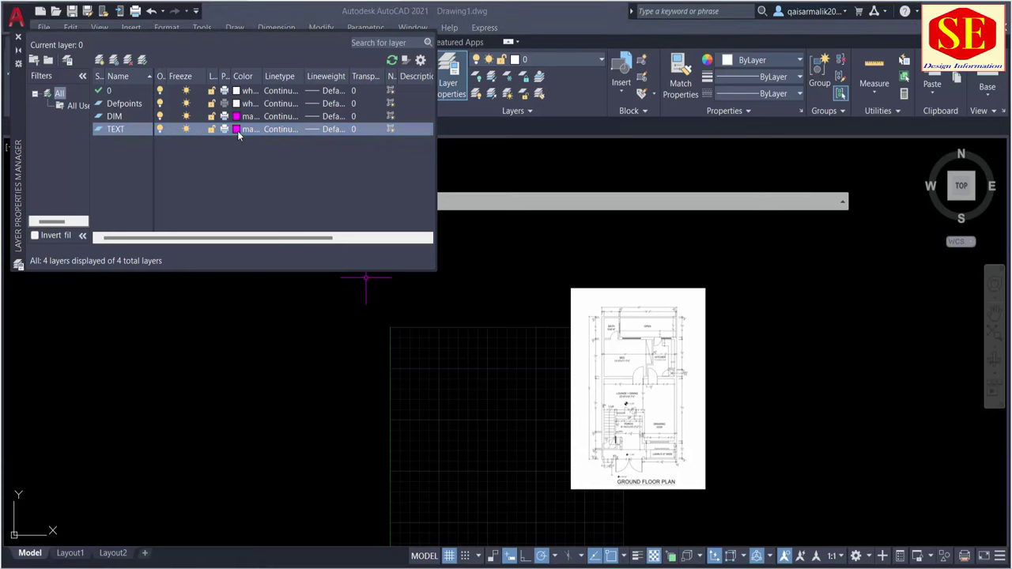
click(471, 320)
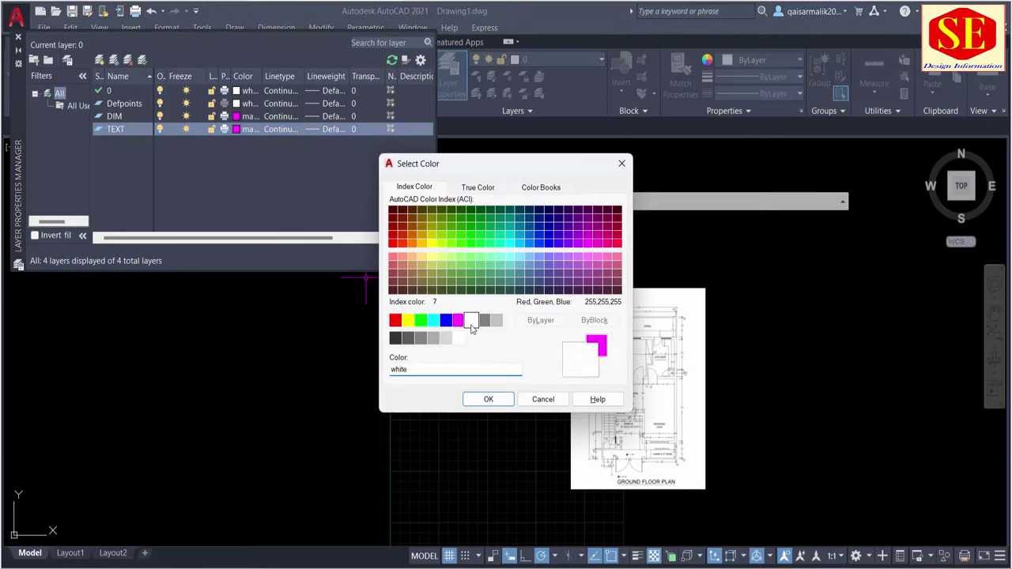
click(488, 399)
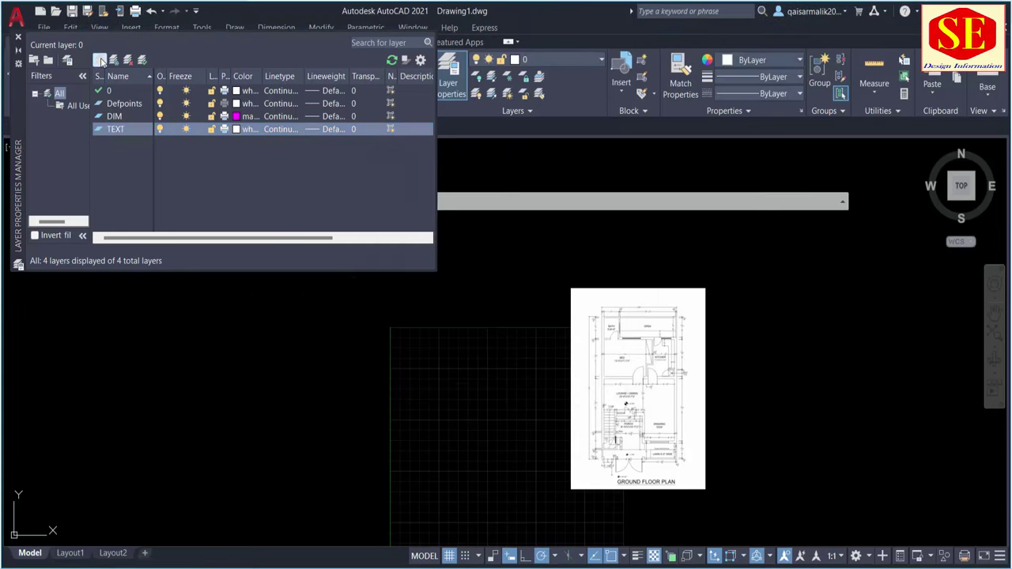
Step: Add a new layer named DOORS coloured red
click(100, 60)
text(DOOR)
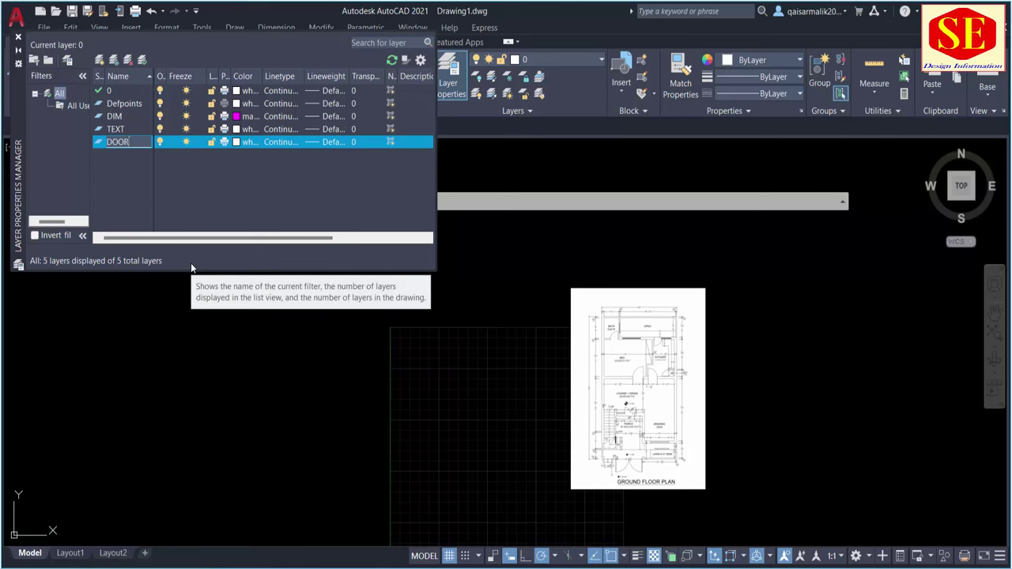
text(S)
click(236, 142)
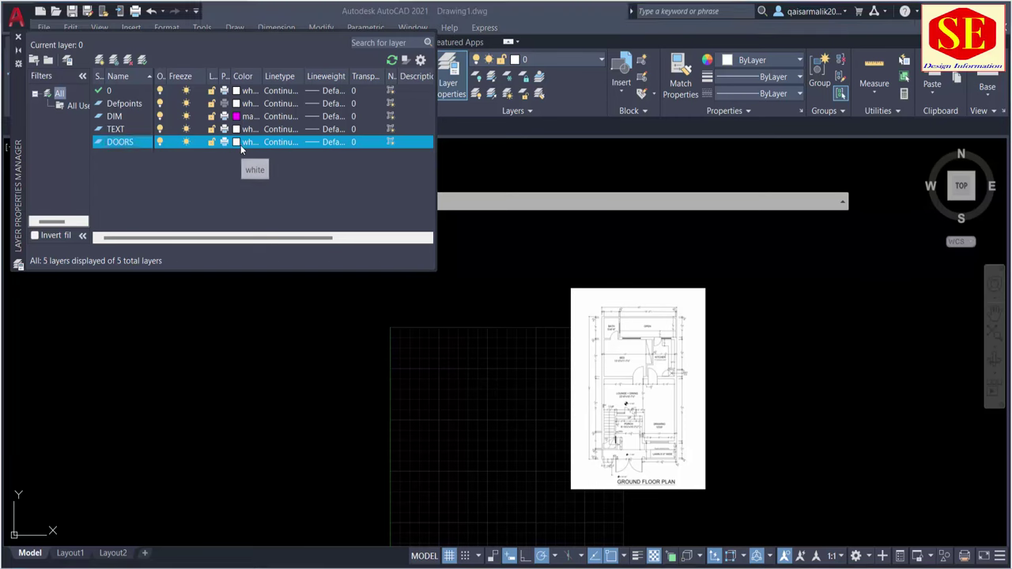
click(396, 321)
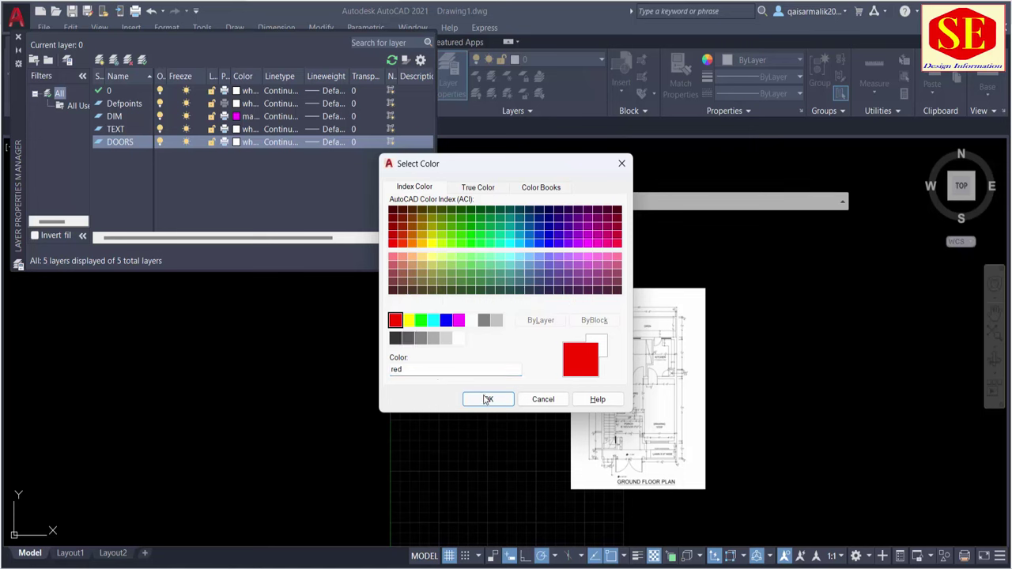
click(487, 400)
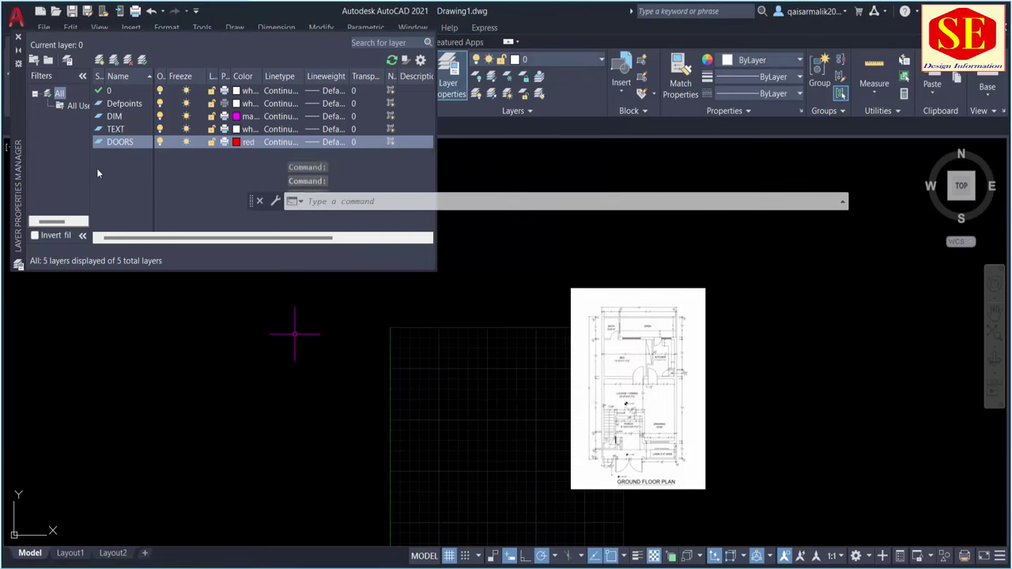
click(99, 61)
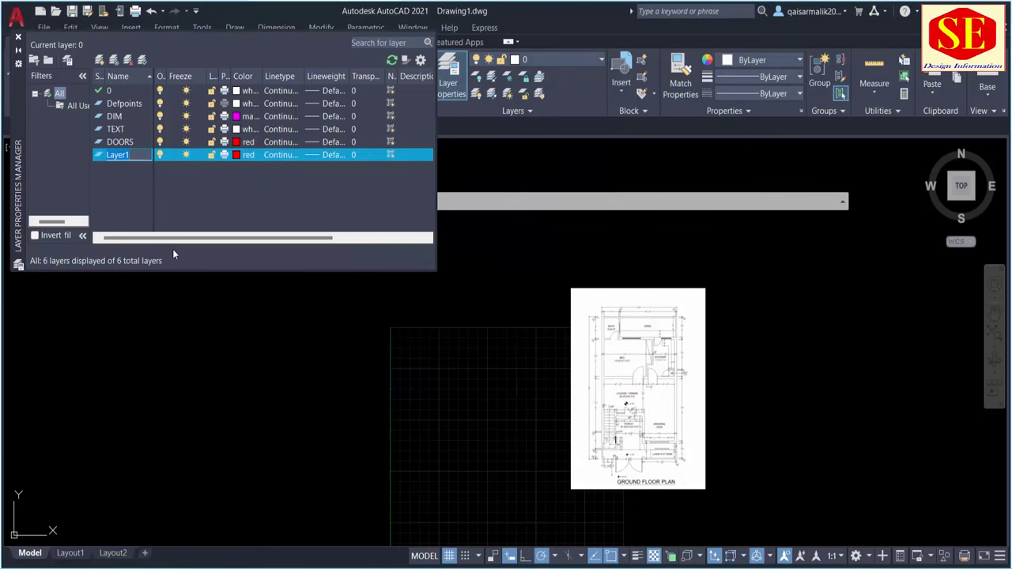
Step: Name the new layer WINDOW and colour it green
text(WINDOW)
click(236, 156)
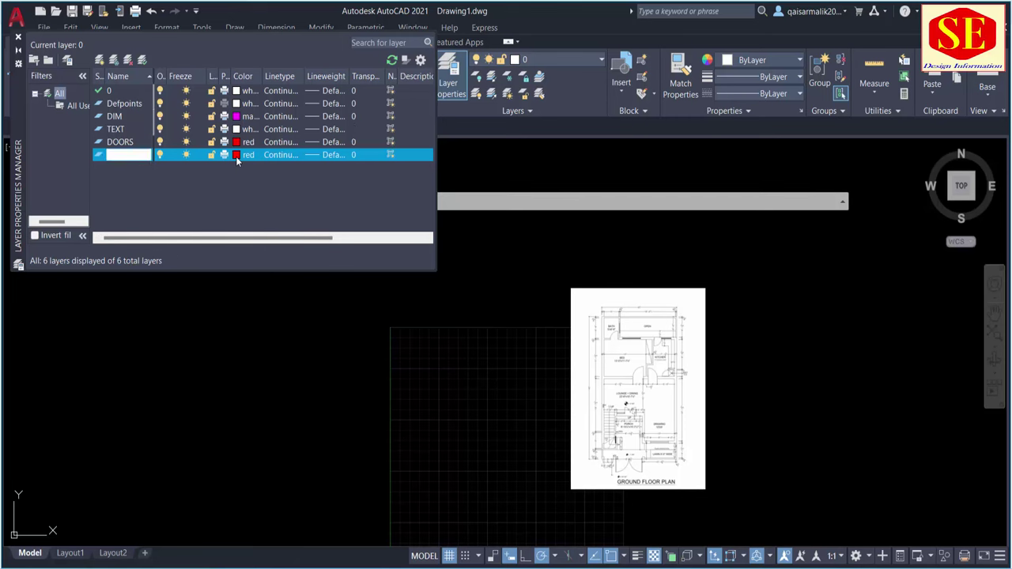
click(421, 320)
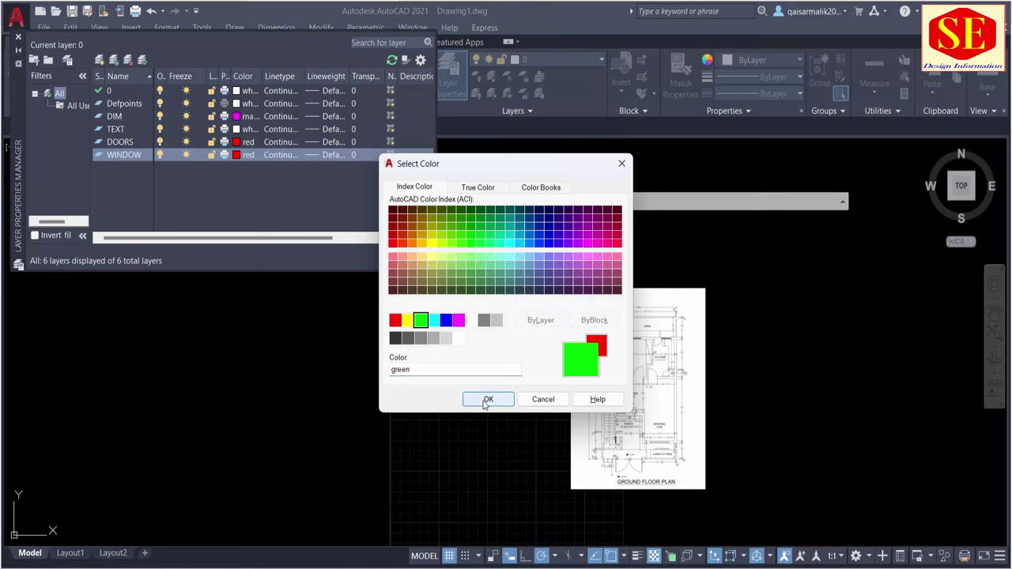
click(484, 400)
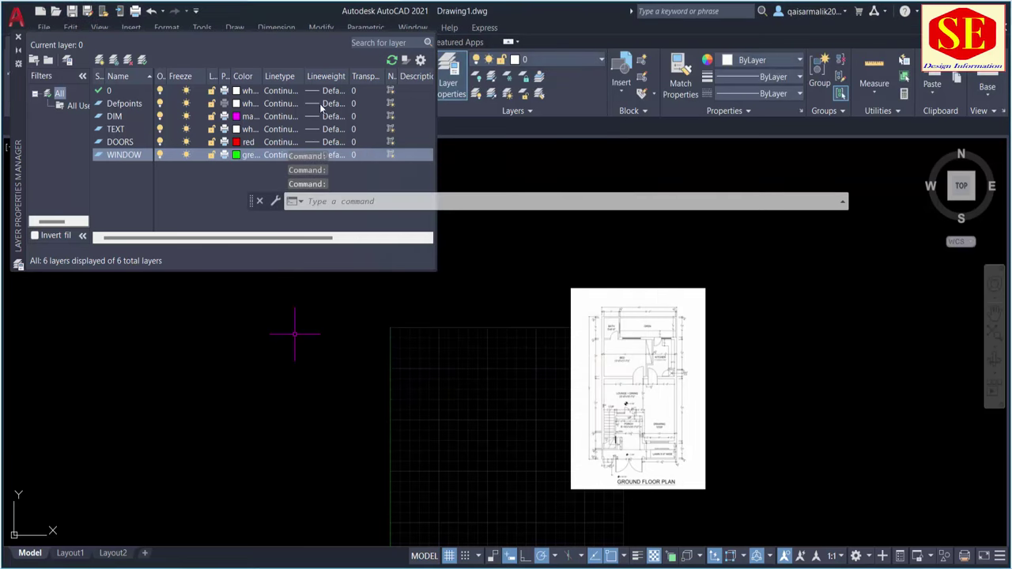
Step: Check the DOORS layer lineweight options and leave it at Default
click(305, 138)
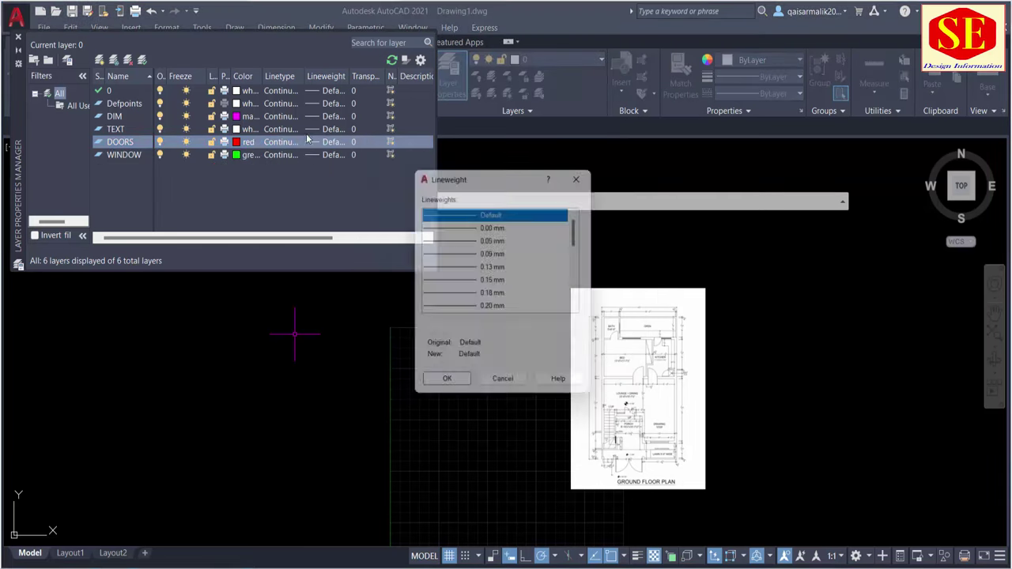
scroll(492, 242, down, 1)
scroll(493, 242, down, 3)
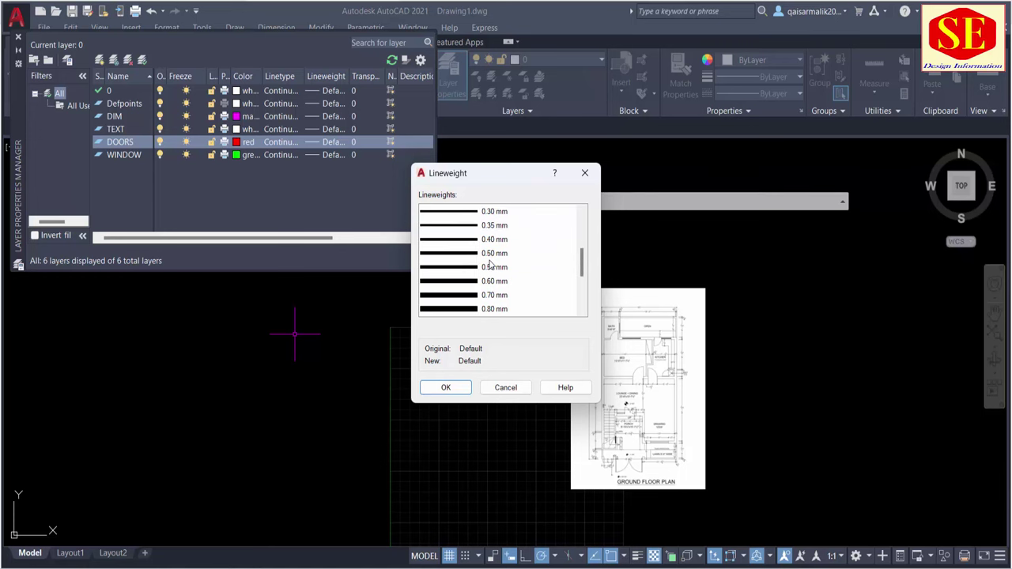
key(Escape)
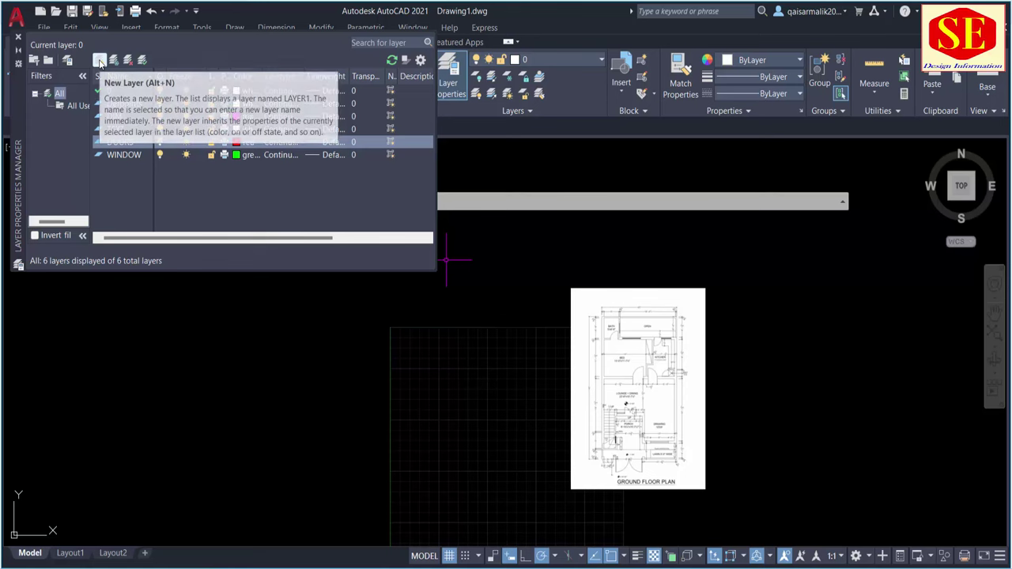
Step: Add a new layer named WALLS and bring up its colour choices
click(100, 62)
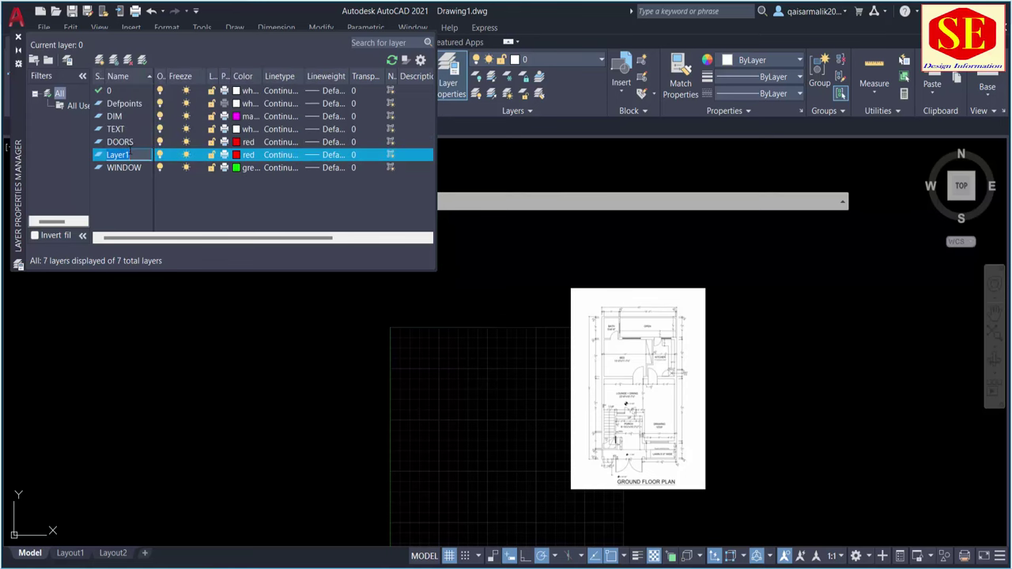
text(WALL)
text(S)
click(241, 154)
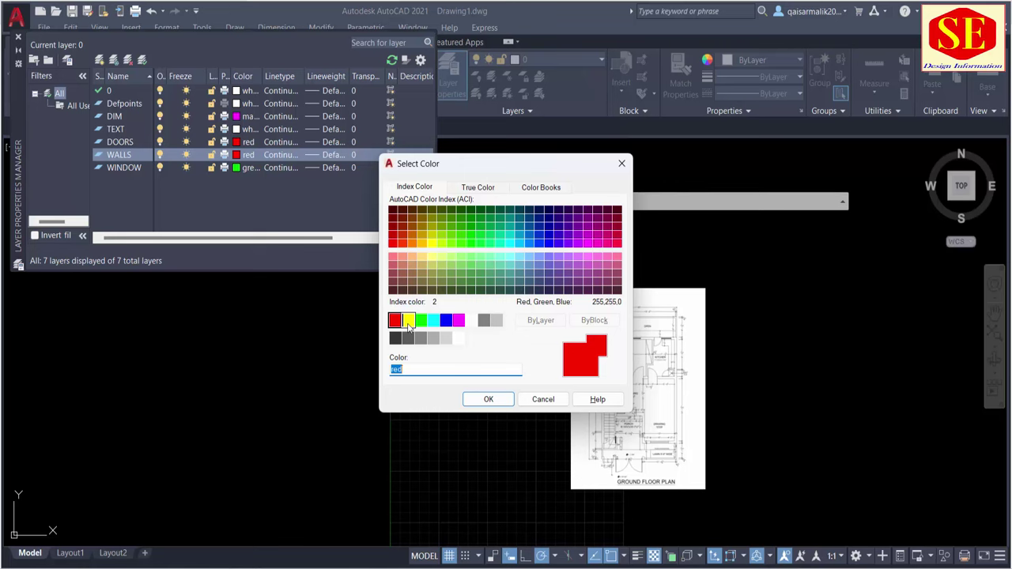
Step: Switch the WALLS layer colour from red to yellow and close the Layer Properties Manager
click(409, 321)
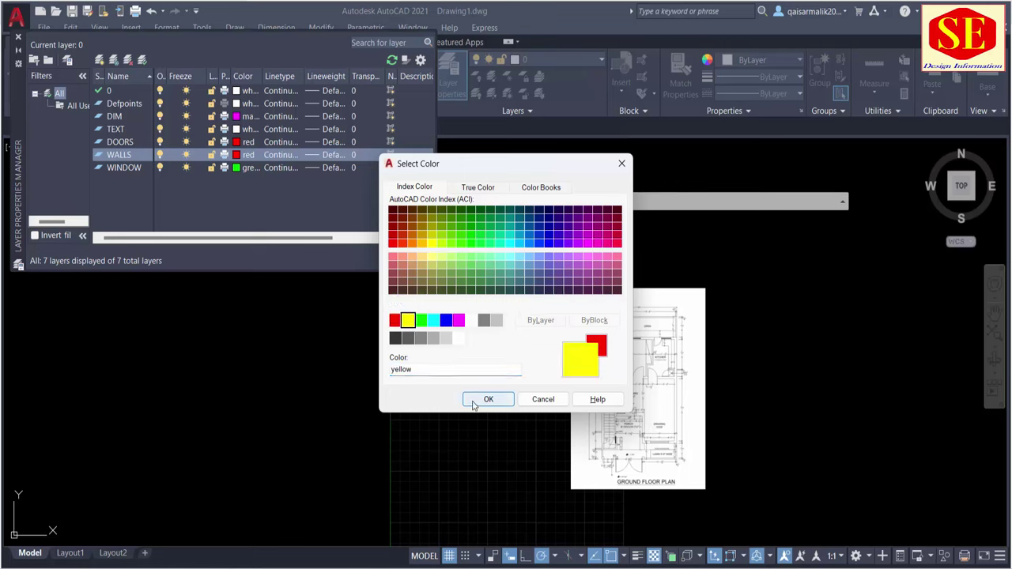
click(486, 400)
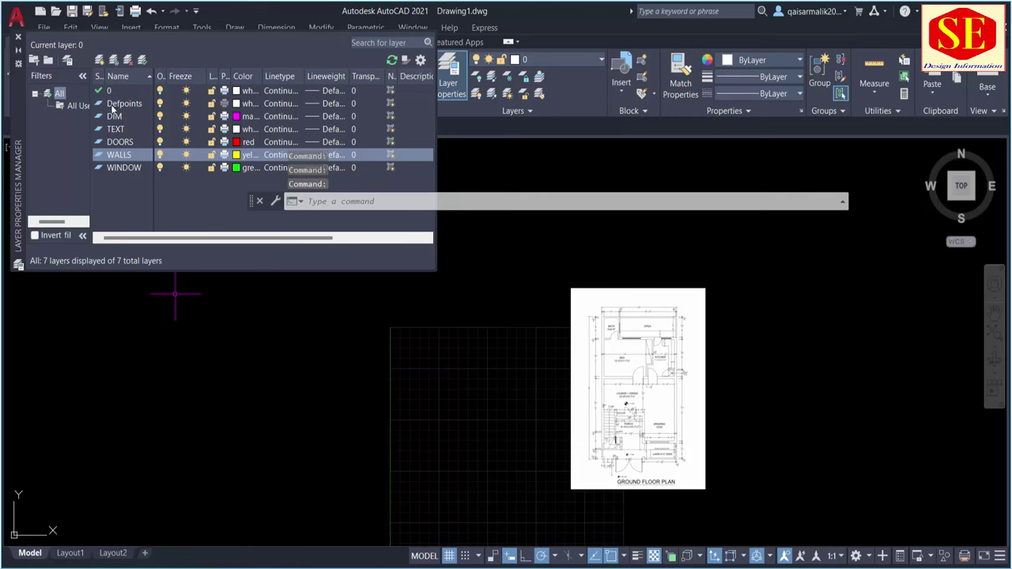
click(19, 37)
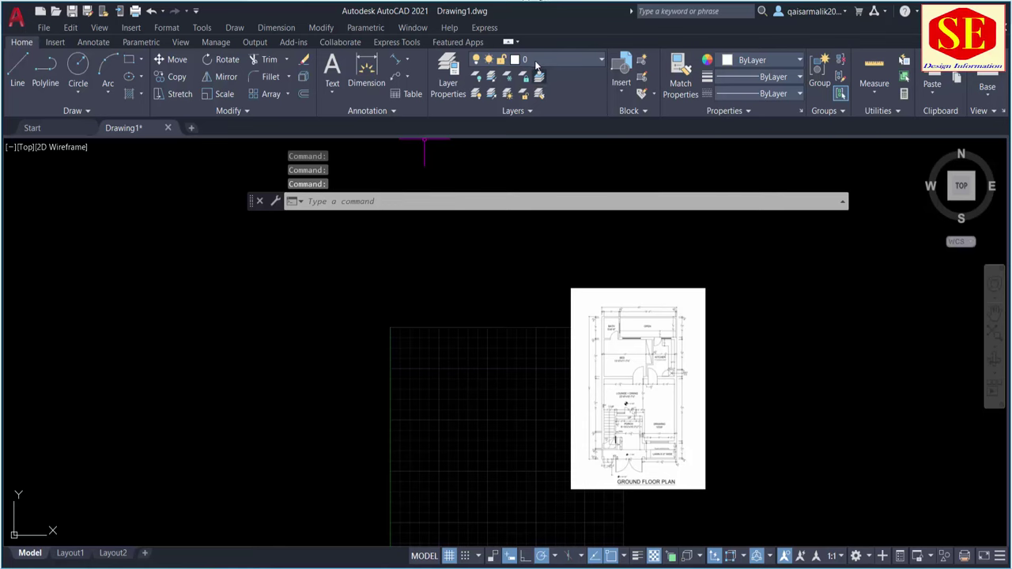
Step: Make WALLS the current layer from the ribbon layer list
click(536, 60)
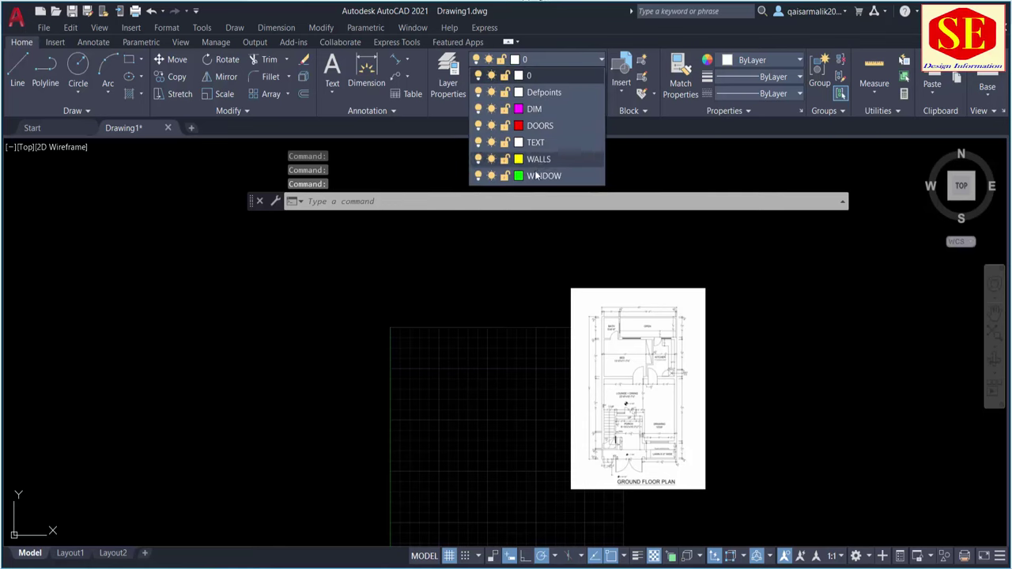
scroll(631, 344, up, 6)
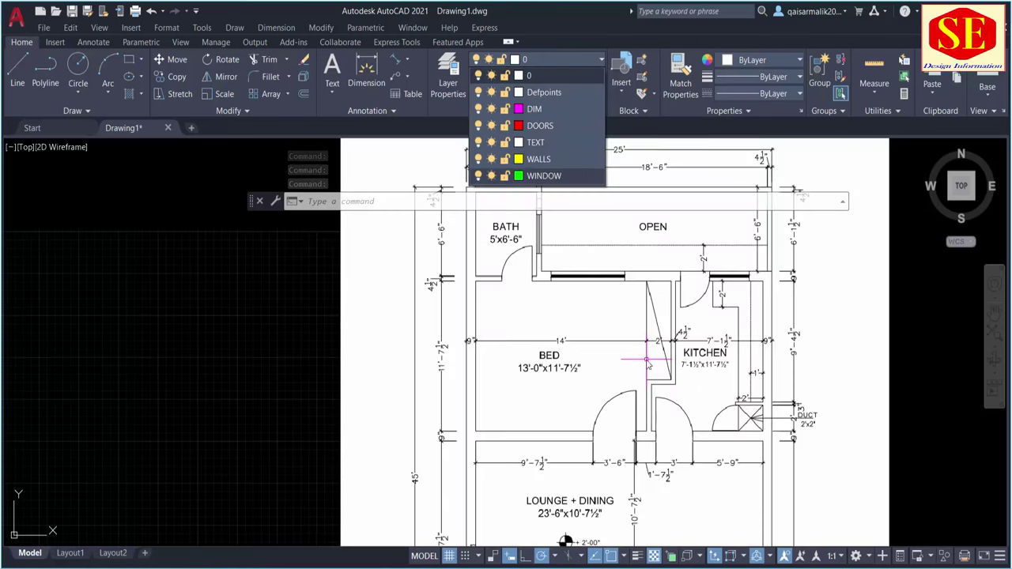
scroll(656, 350, up, 2)
scroll(664, 381, down, 3)
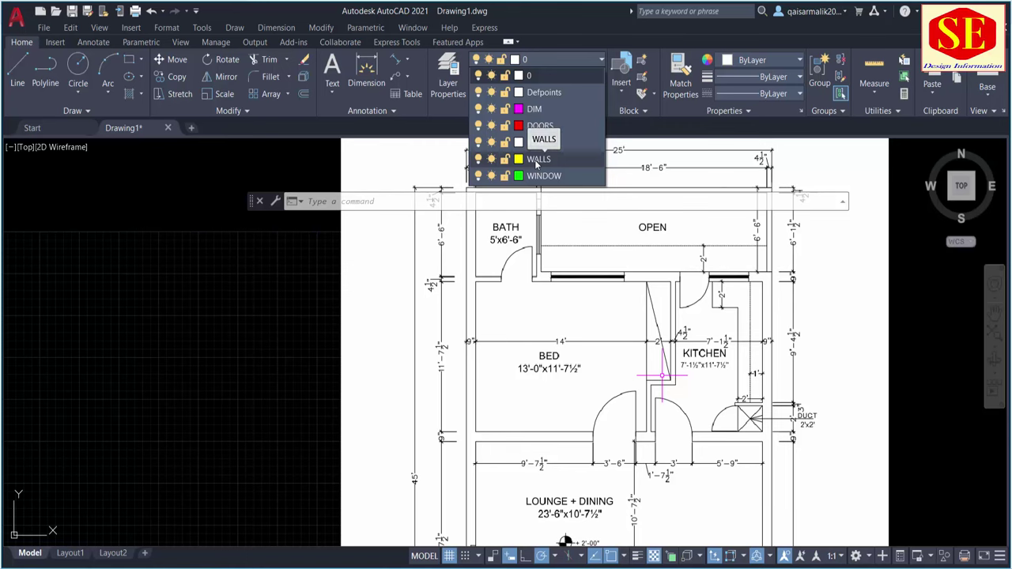
click(537, 161)
scroll(295, 290, down, 8)
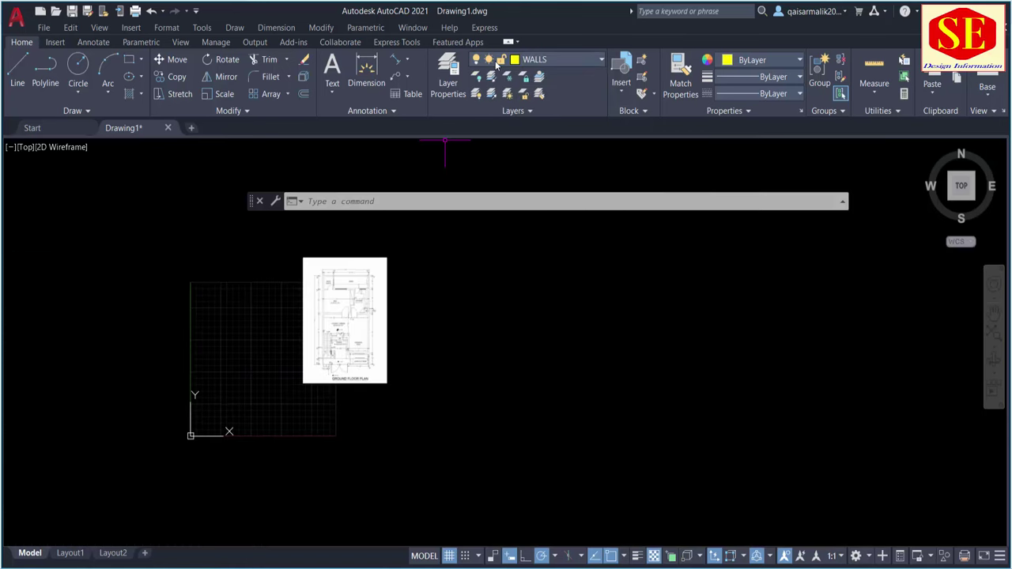
Step: Keep the current lineweight and linetype at ByLayer
click(753, 76)
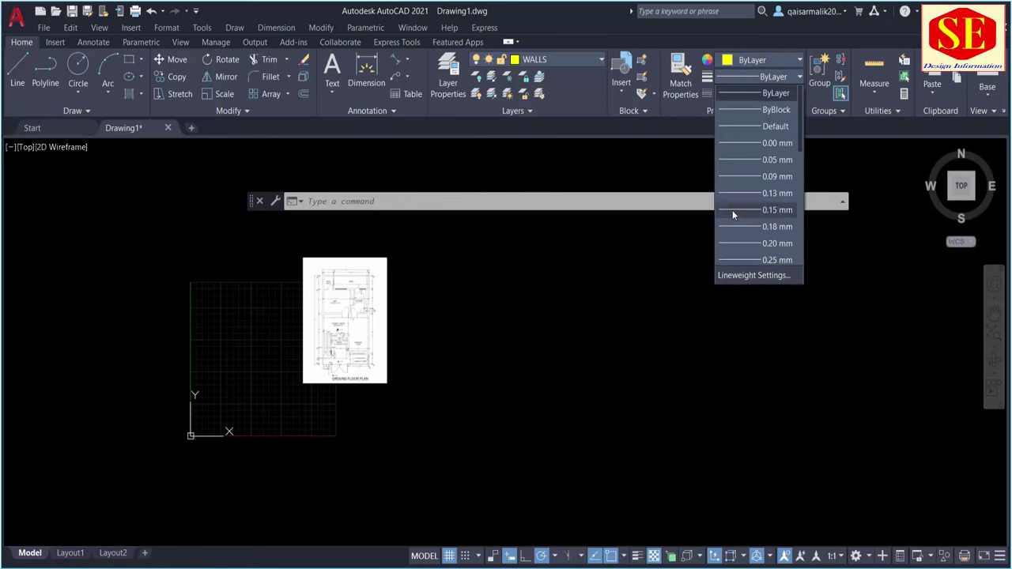
click(744, 93)
click(744, 93)
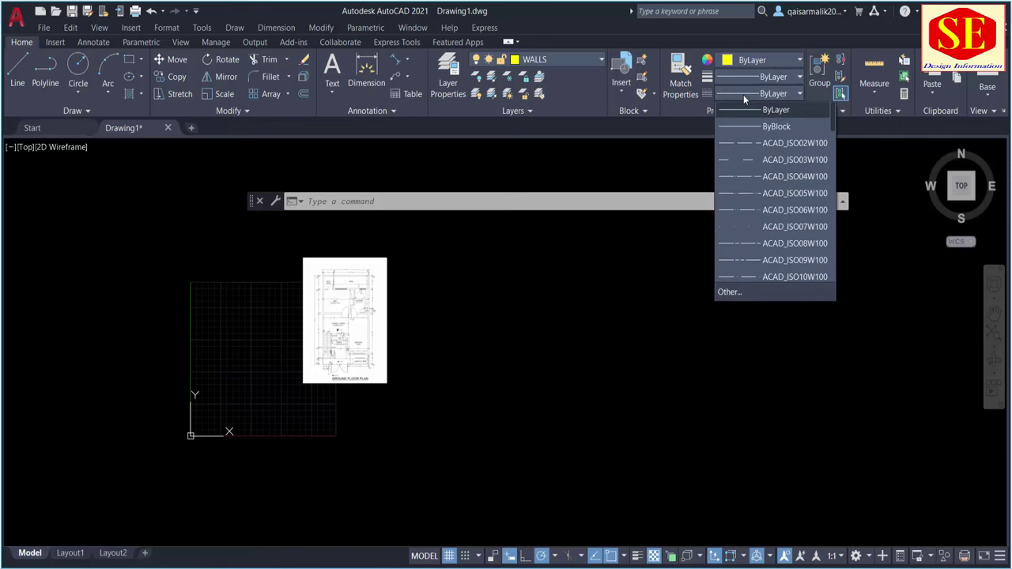
click(744, 93)
middle_drag(498, 296, 575, 283)
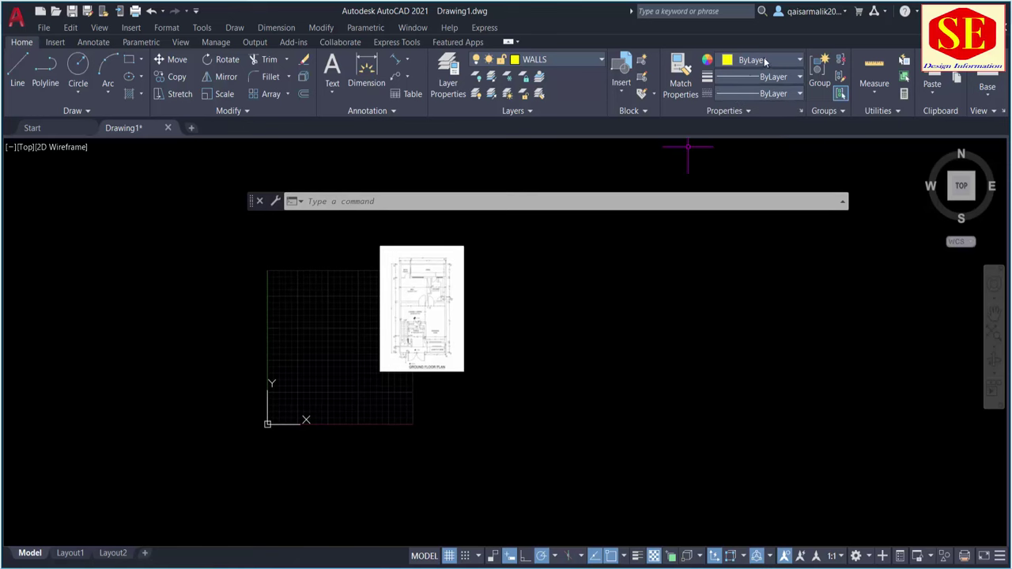
click(749, 75)
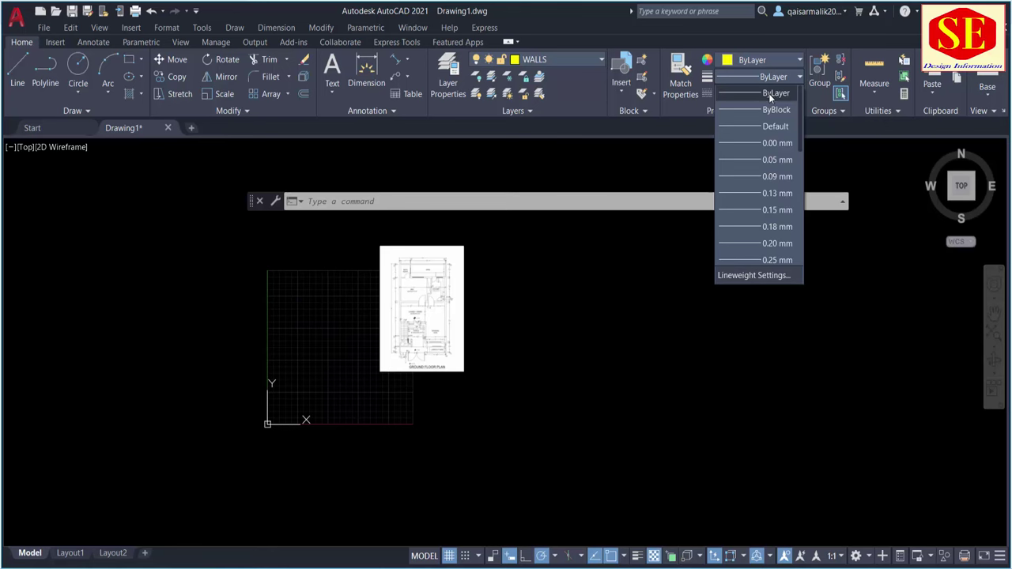
click(769, 93)
click(758, 95)
click(783, 109)
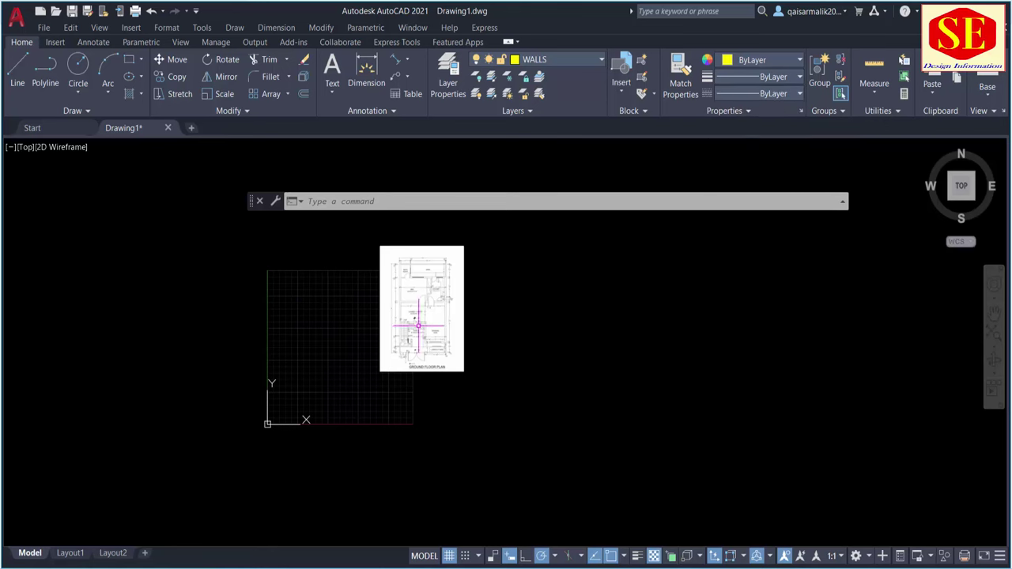
middle_drag(414, 326, 435, 325)
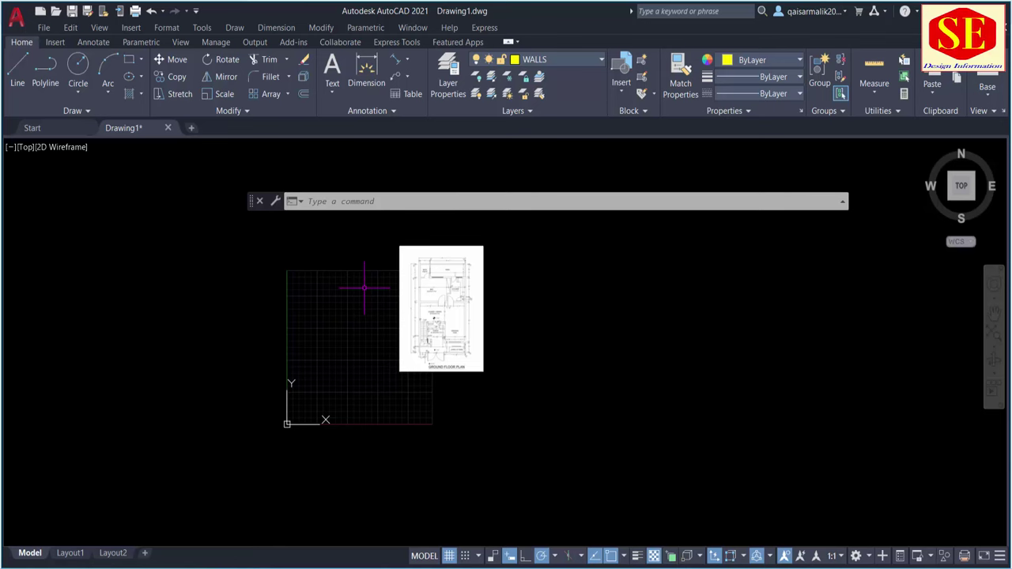
scroll(425, 268, up, 3)
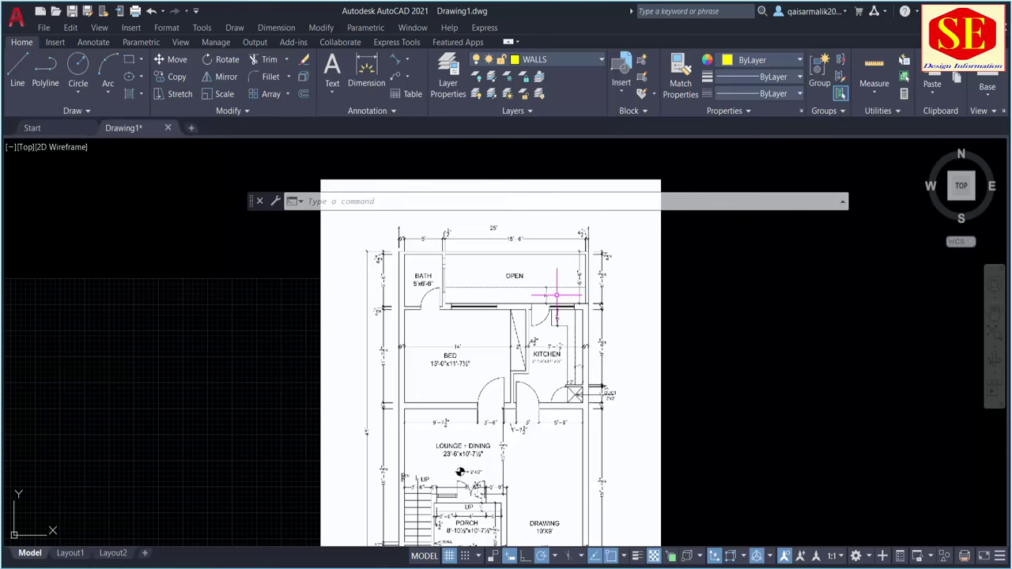
scroll(575, 276, down, 2)
Step: Move the floor-plan image further right, clear of the grid, with M
text(m)
key(Return)
drag(639, 298, 592, 303)
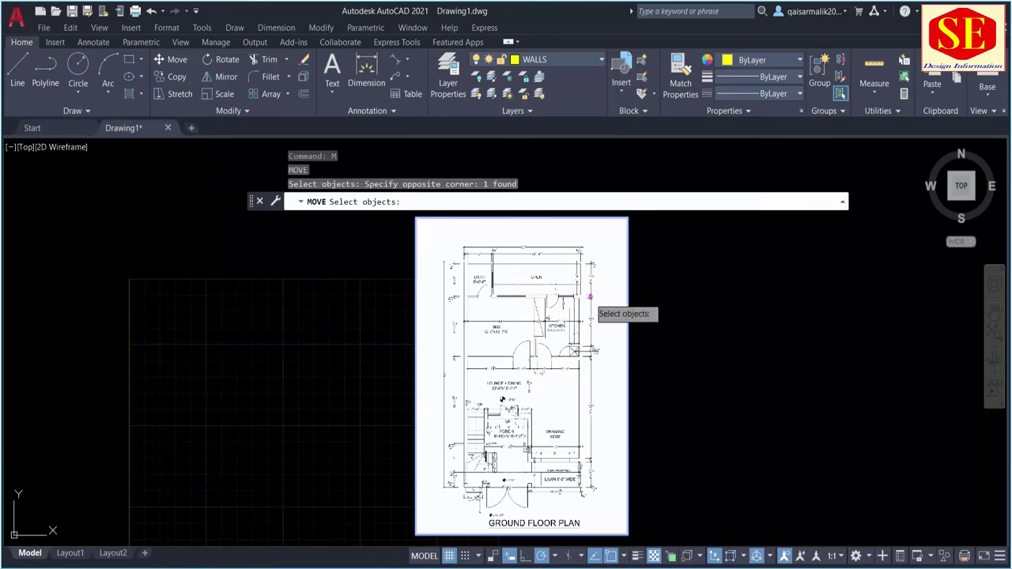
key(Return)
click(376, 341)
click(690, 380)
middle_drag(369, 323, 466, 259)
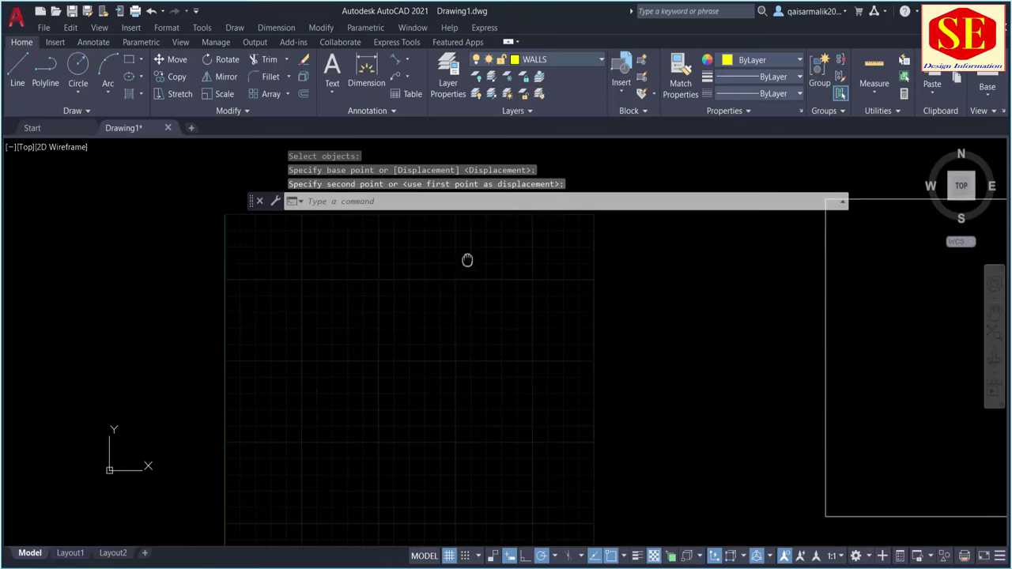
middle_drag(590, 333, 650, 289)
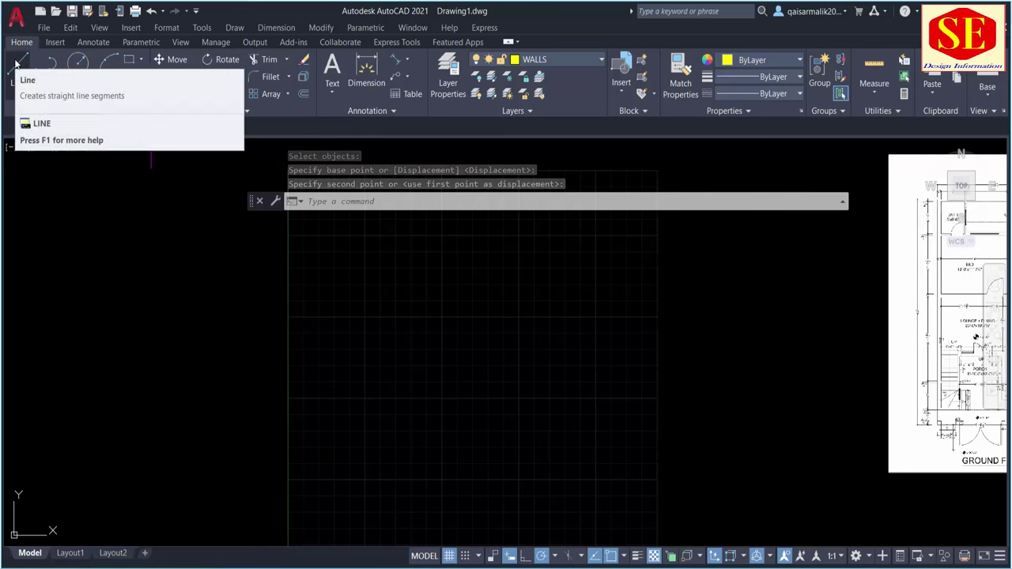
Step: Draw a yellow zigzag line across the grid and back to the left
click(330, 202)
text(L)
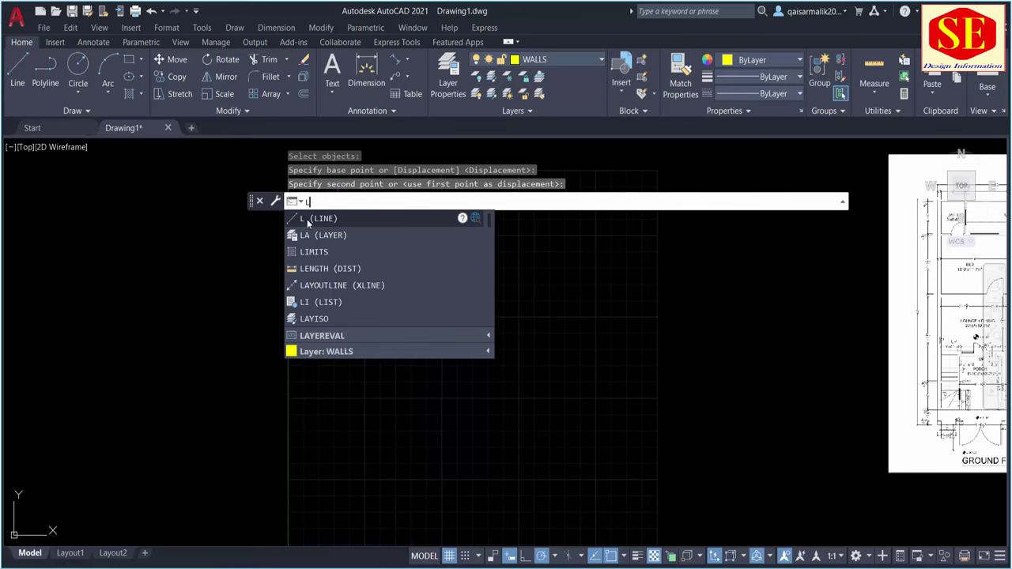
key(Return)
click(317, 363)
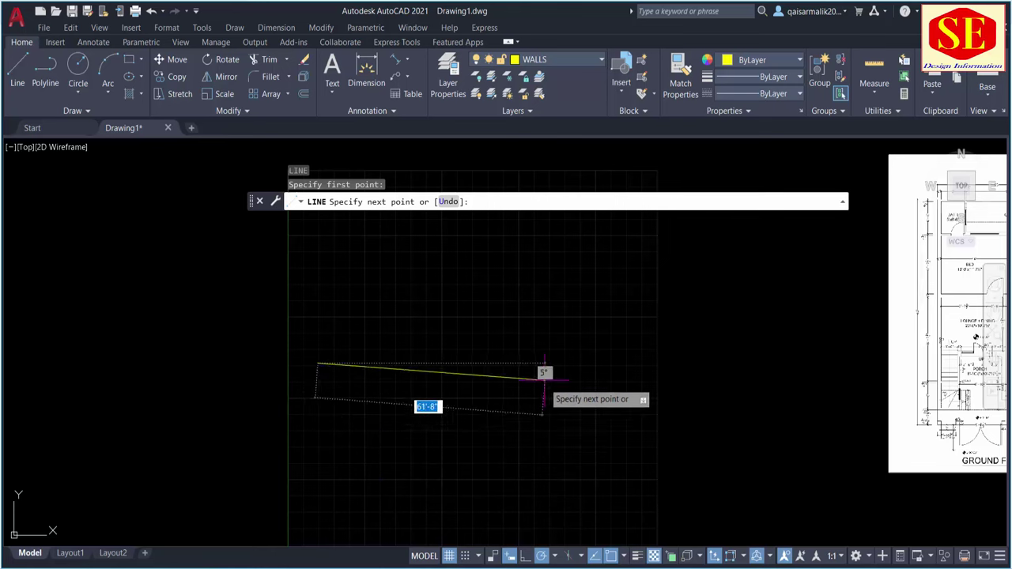
click(542, 313)
click(602, 408)
click(685, 315)
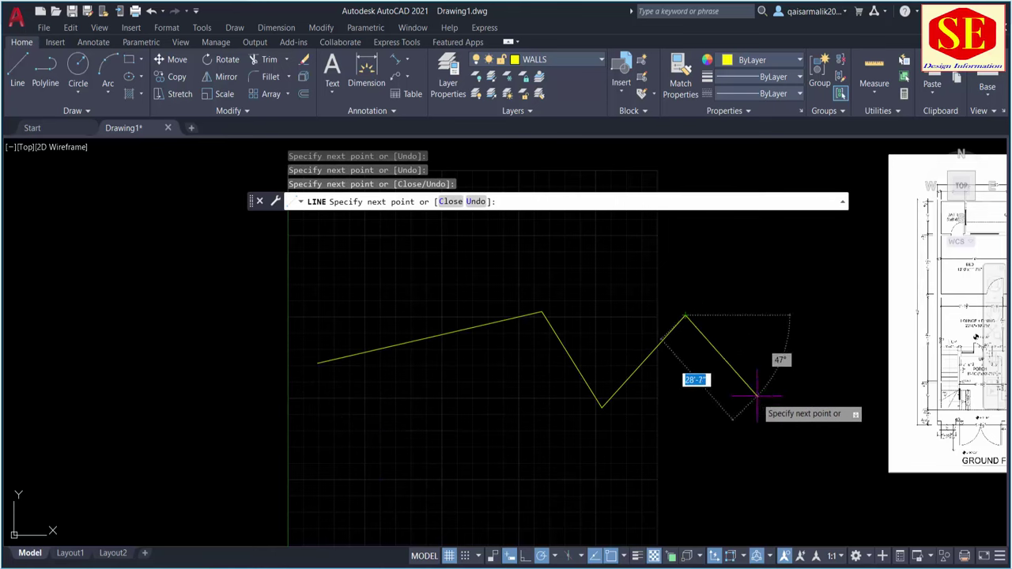
click(758, 401)
click(777, 305)
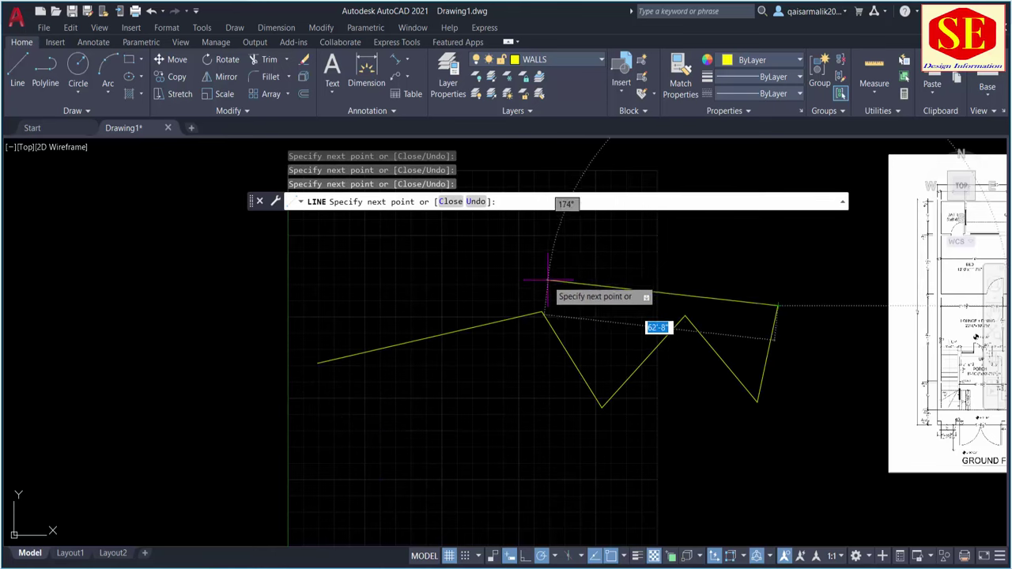
click(472, 246)
click(391, 298)
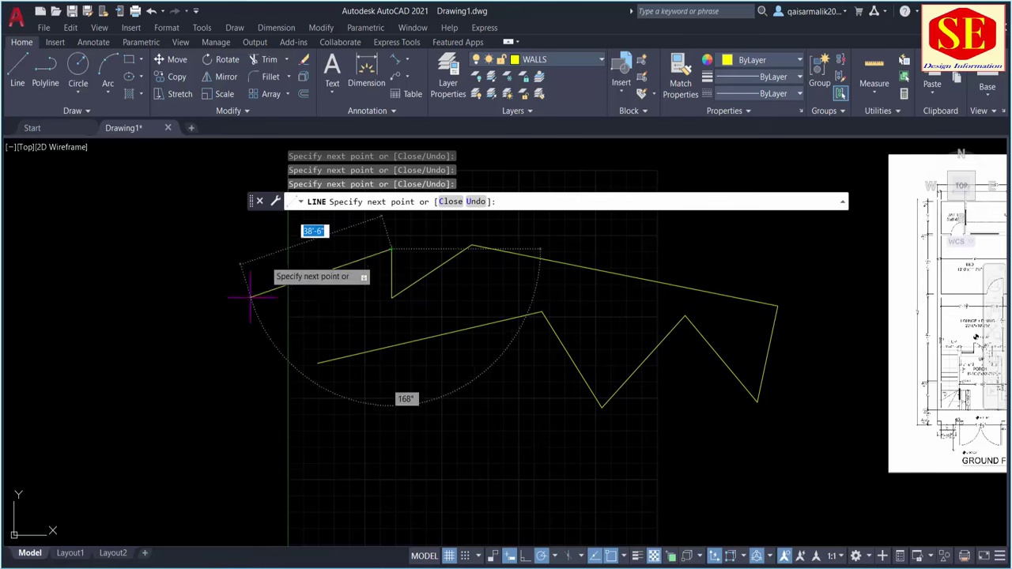
Step: Add several short segments running down the grid to the zigzag line
click(347, 280)
click(368, 313)
click(412, 301)
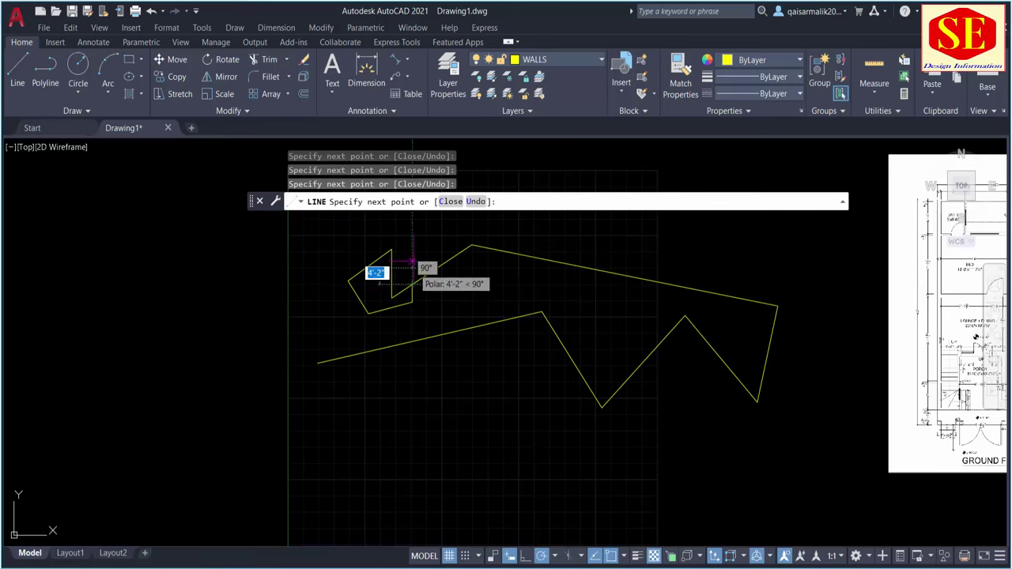
click(419, 238)
click(463, 436)
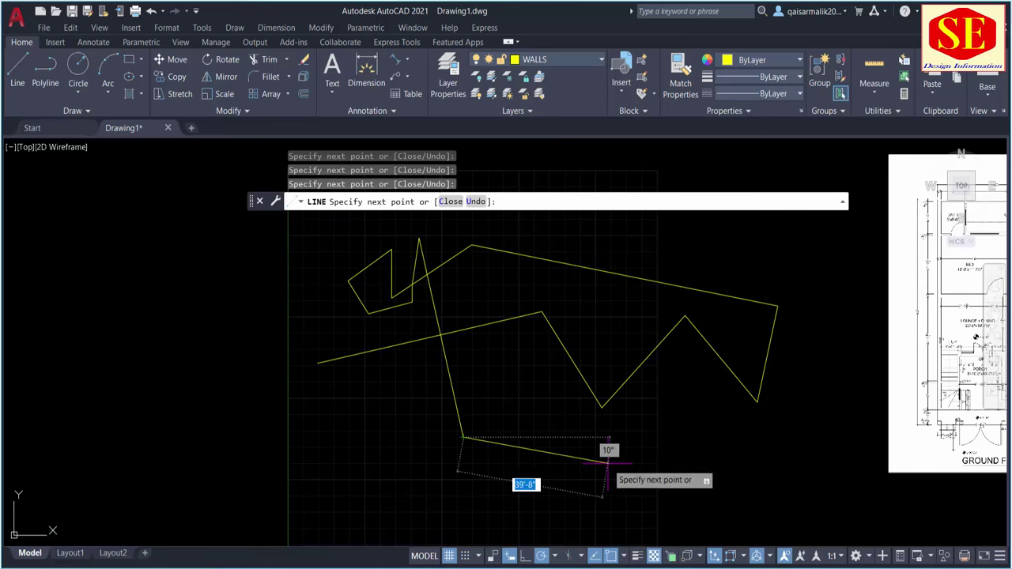
middle_drag(535, 482, 532, 386)
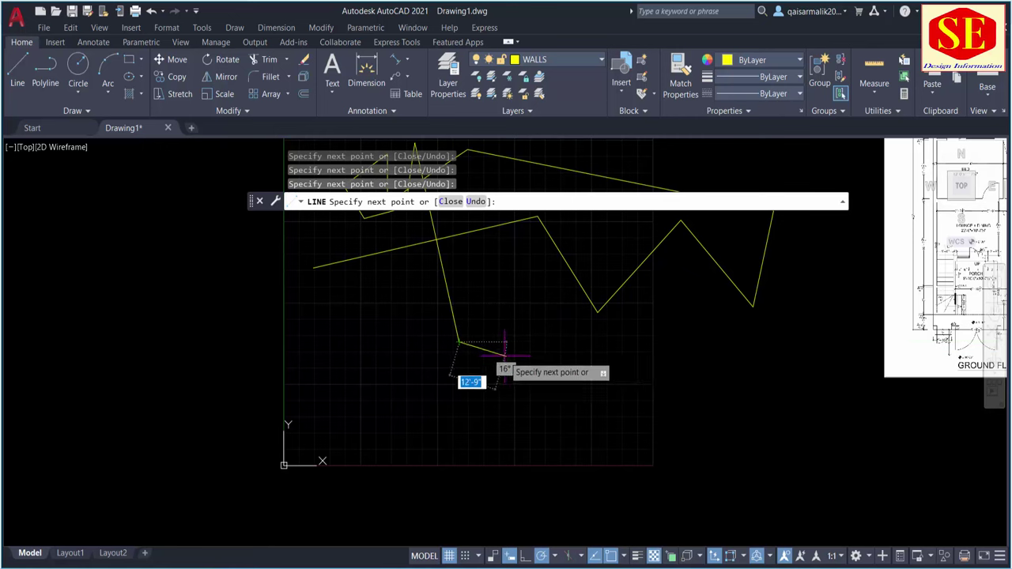
Step: Toggle Ortho mode on and off twice, then cancel the LINE command
key(F8)
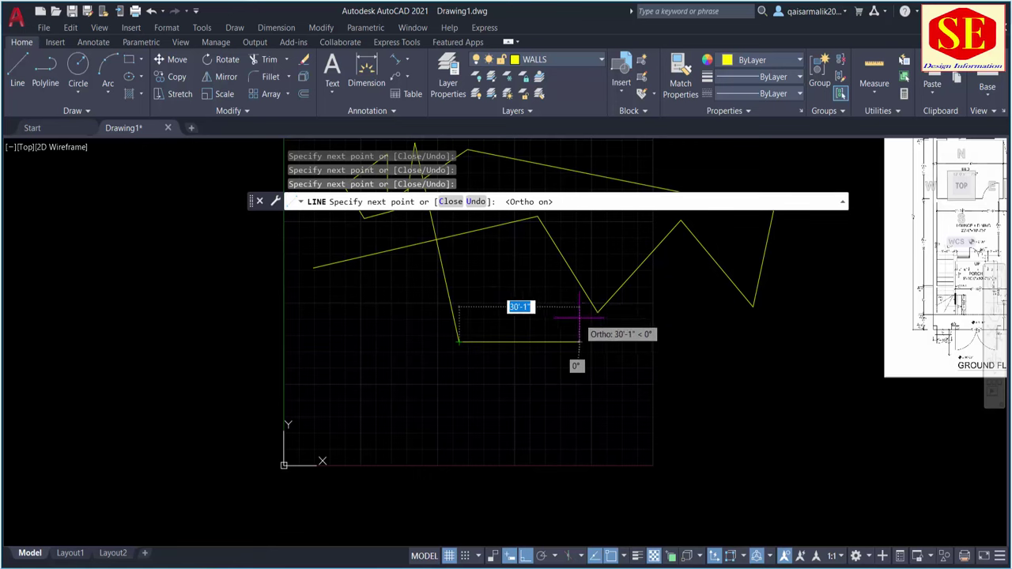
key(F8)
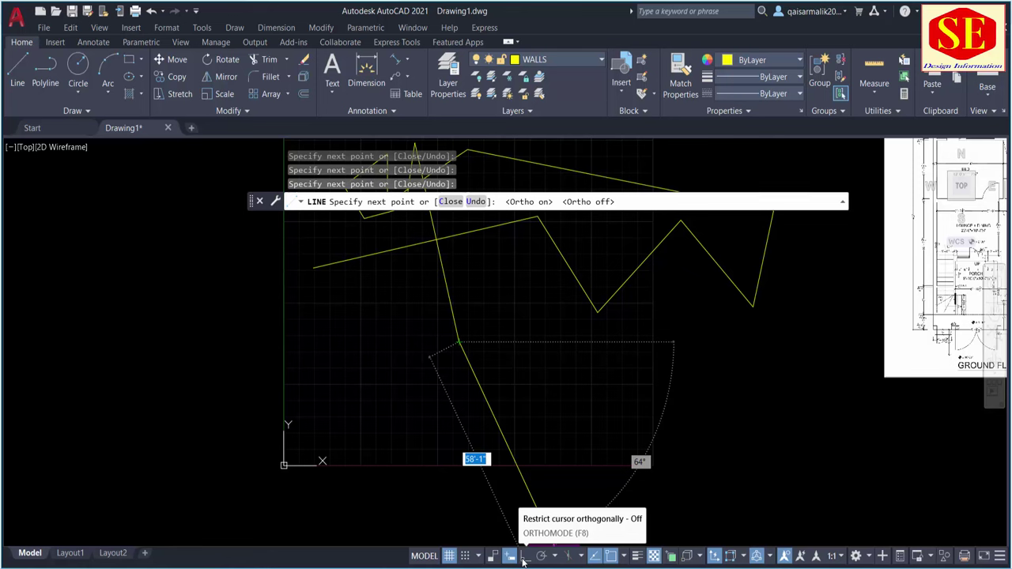
click(522, 558)
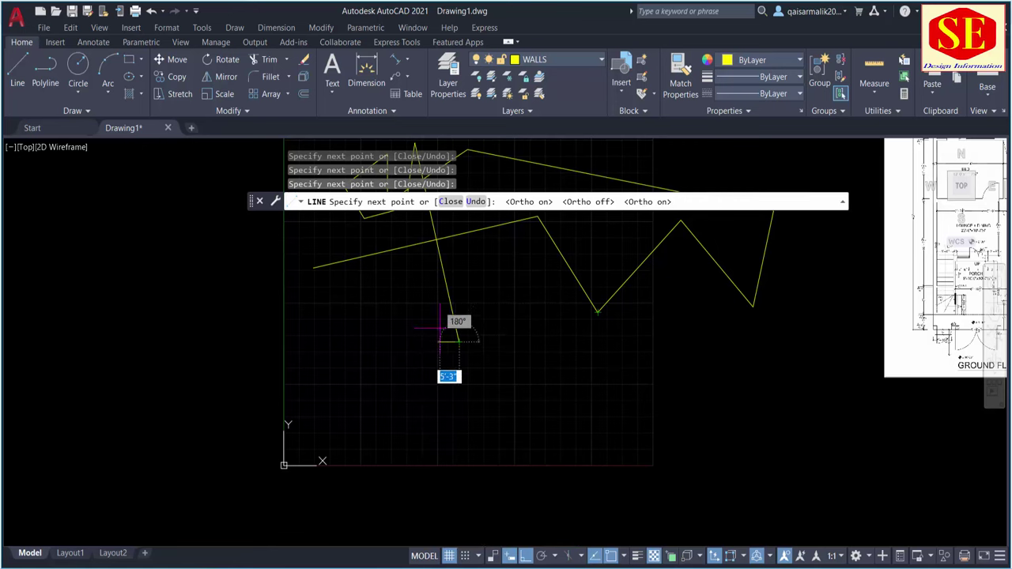
click(525, 558)
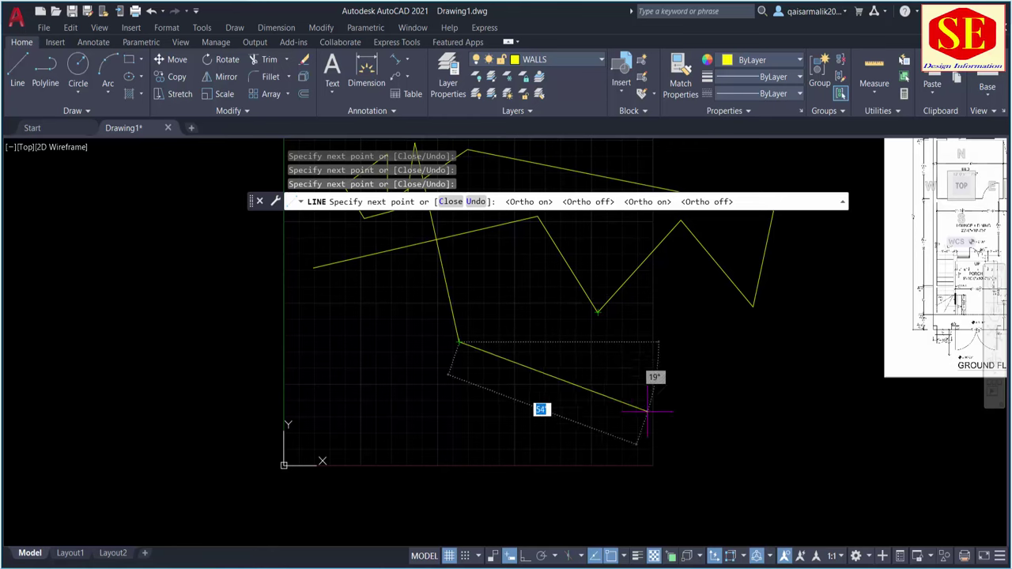
scroll(646, 411, down, 4)
key(Escape)
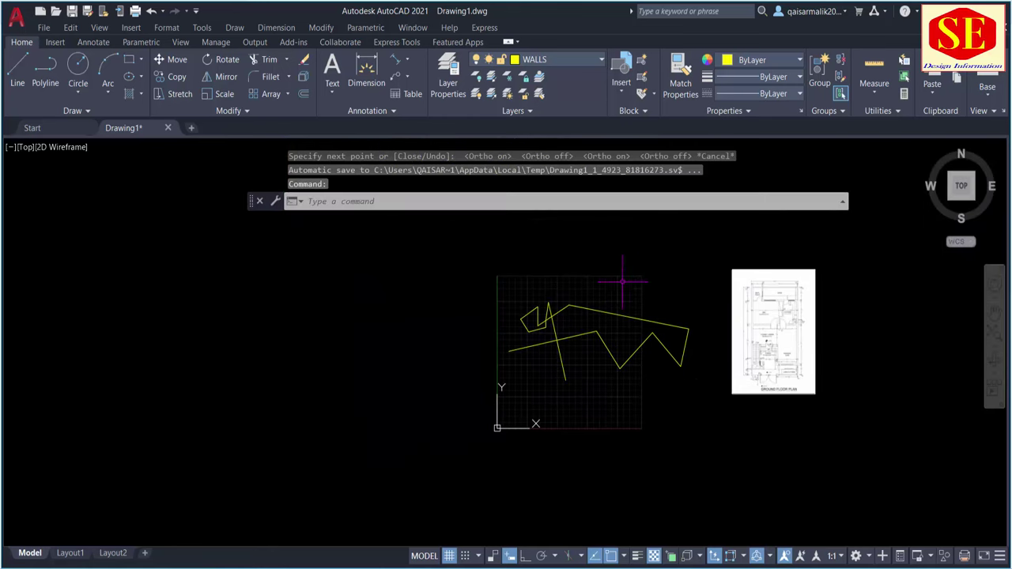
click(45, 70)
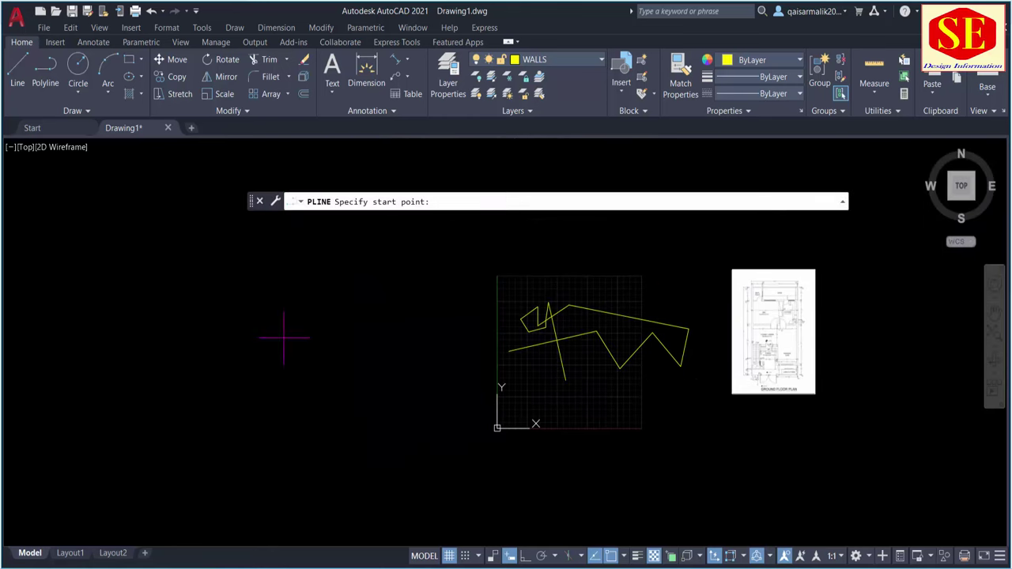
click(333, 457)
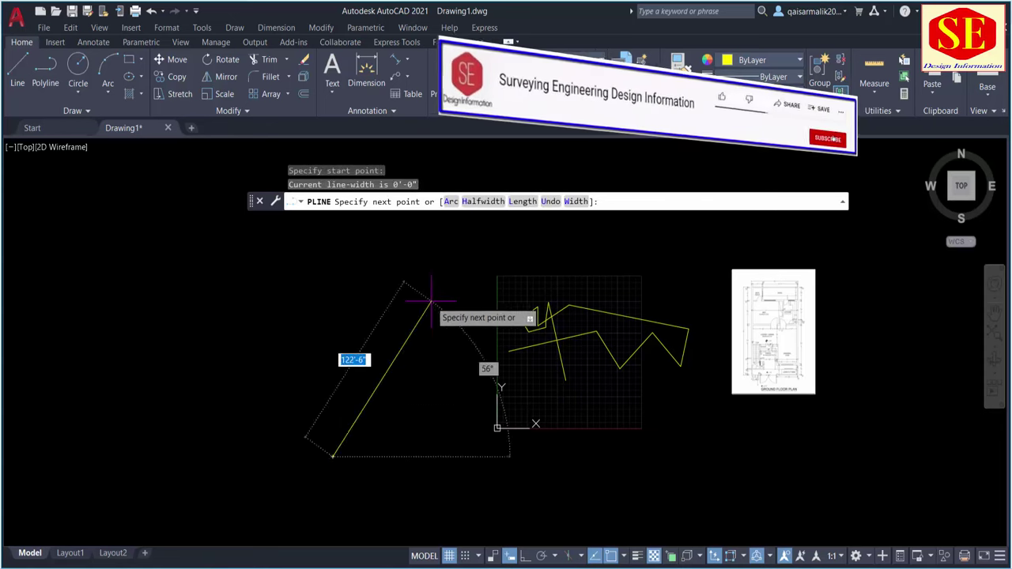
key(F8)
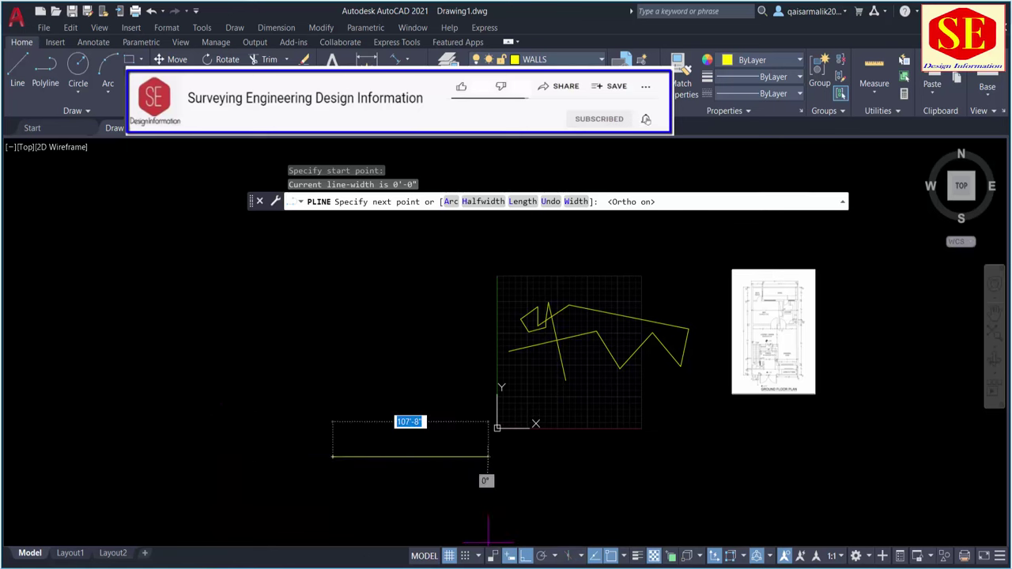
key(F8)
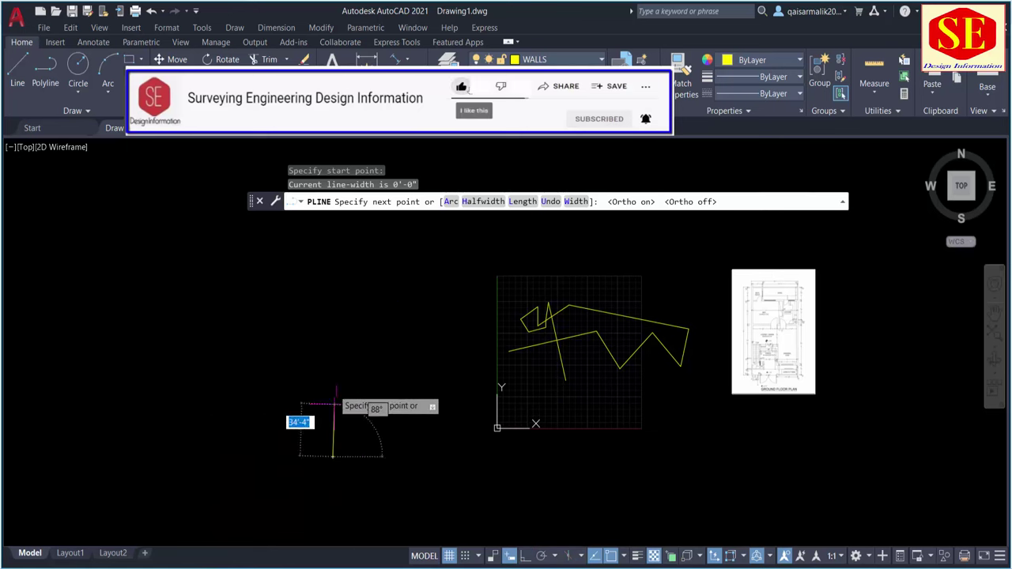
click(383, 420)
click(459, 527)
click(443, 423)
click(484, 456)
key(Escape)
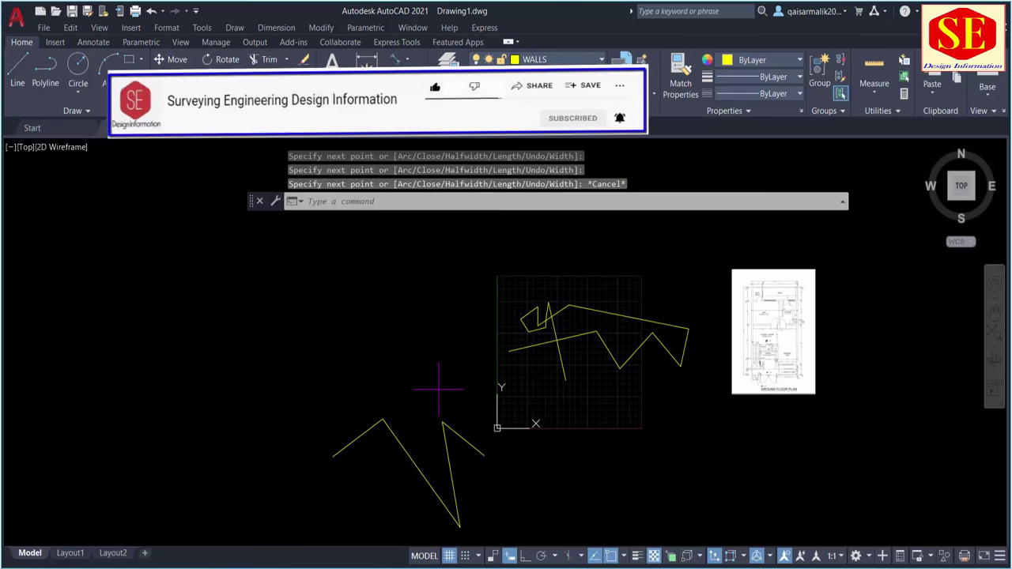
click(429, 385)
click(350, 441)
text(e)
key(Return)
scroll(568, 298, up, 2)
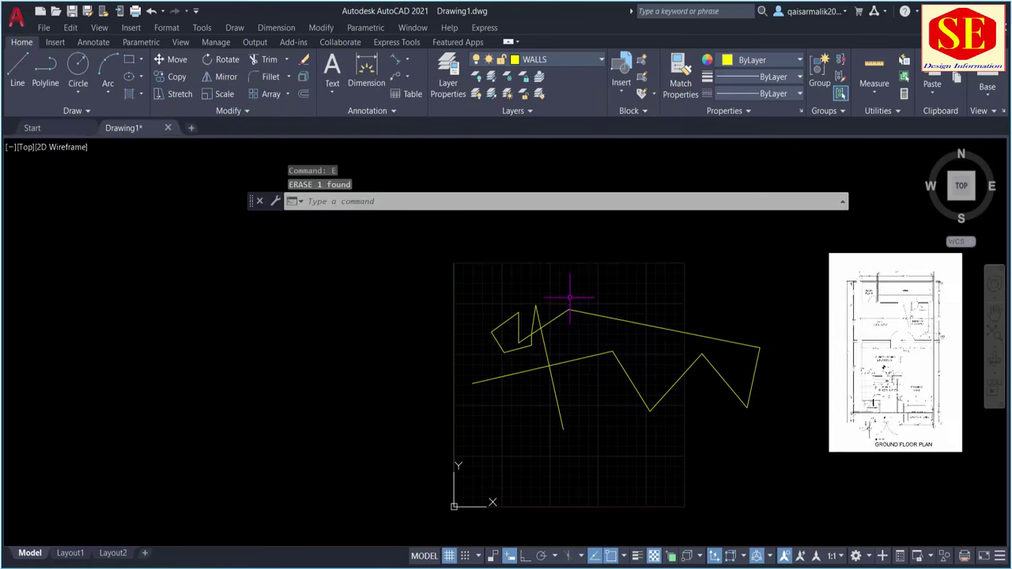
click(556, 317)
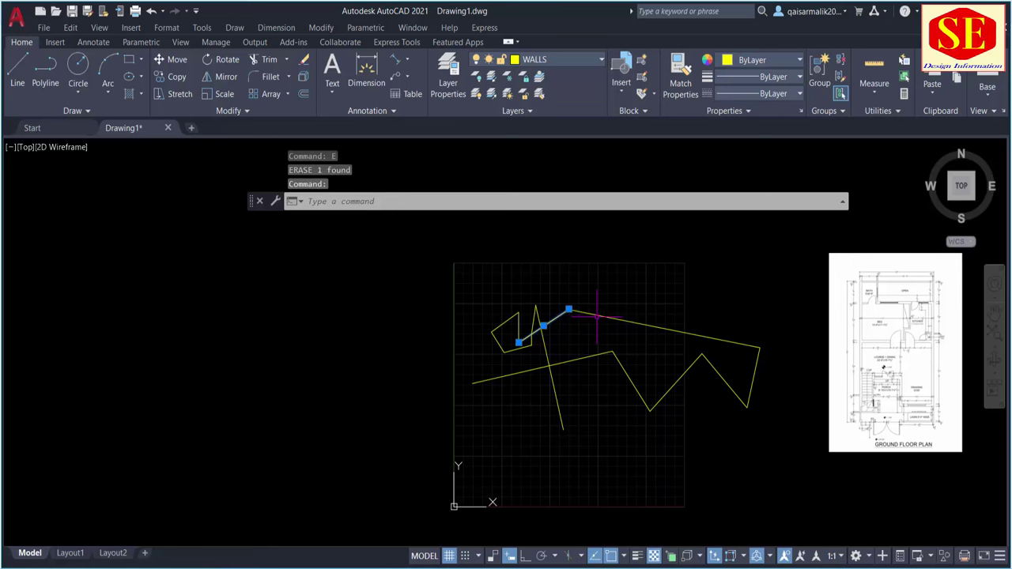
click(643, 335)
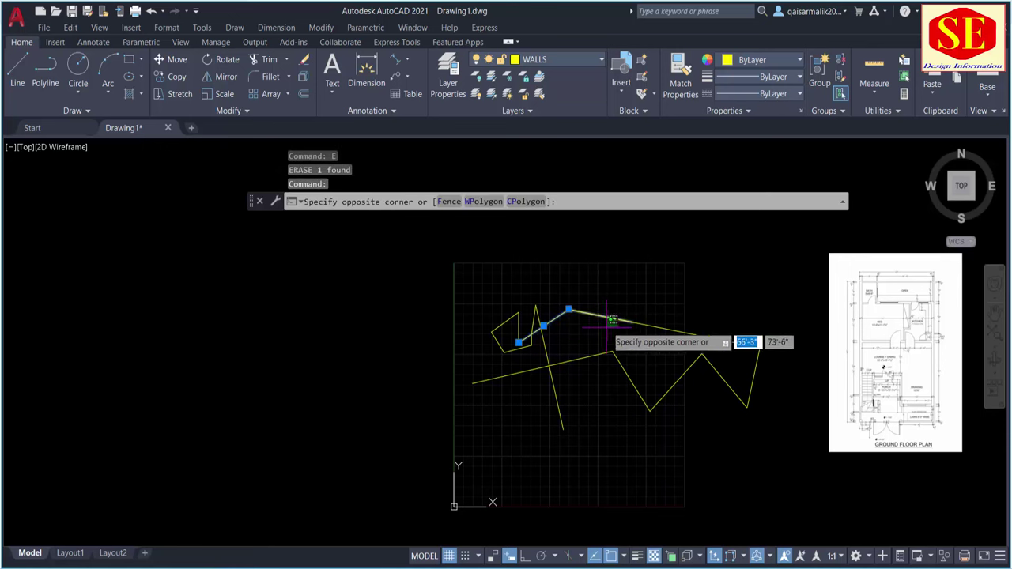
click(605, 326)
click(661, 326)
key(Escape)
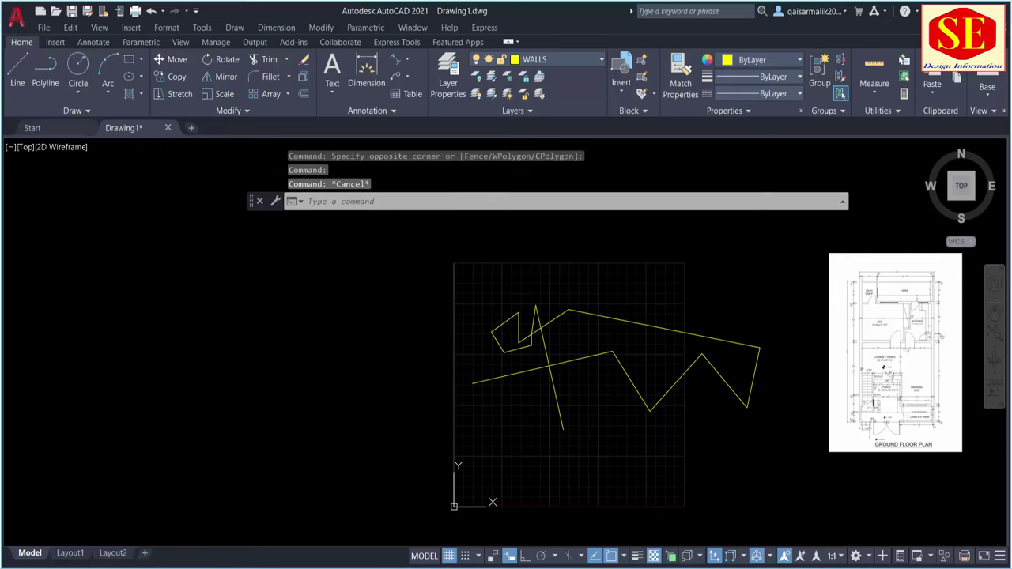
click(707, 364)
key(Escape)
click(668, 390)
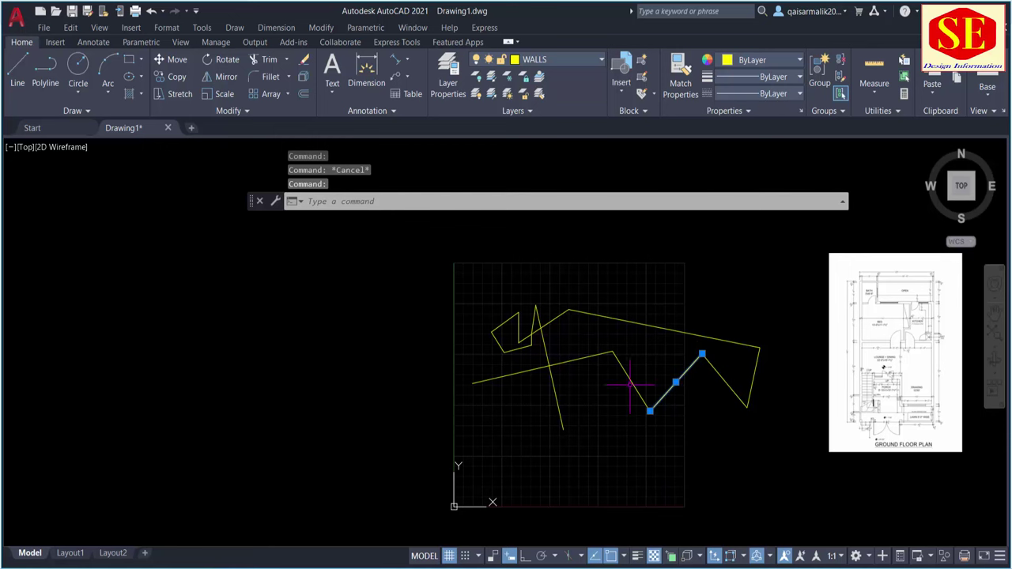
click(630, 368)
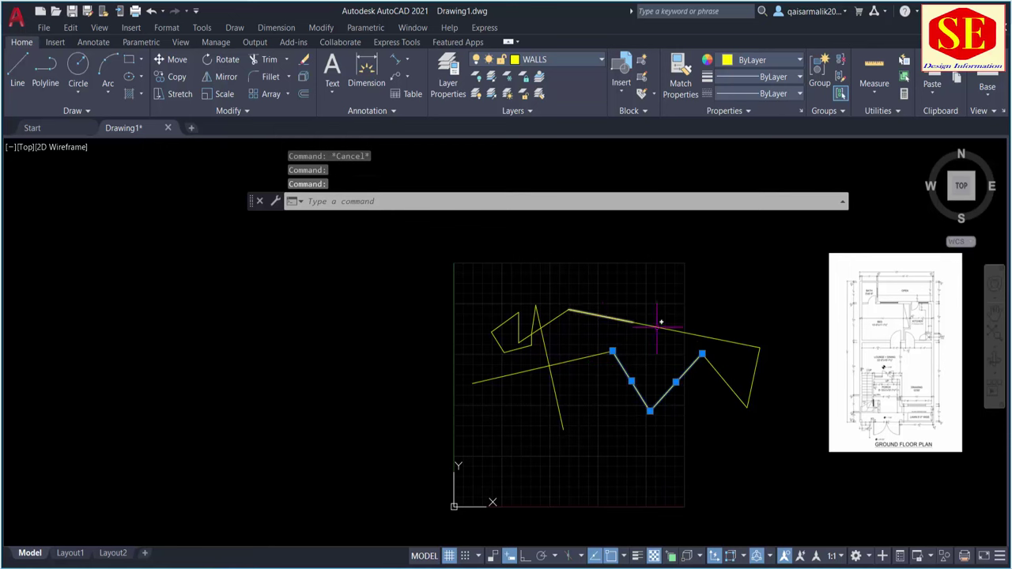
key(Escape)
click(759, 289)
click(445, 443)
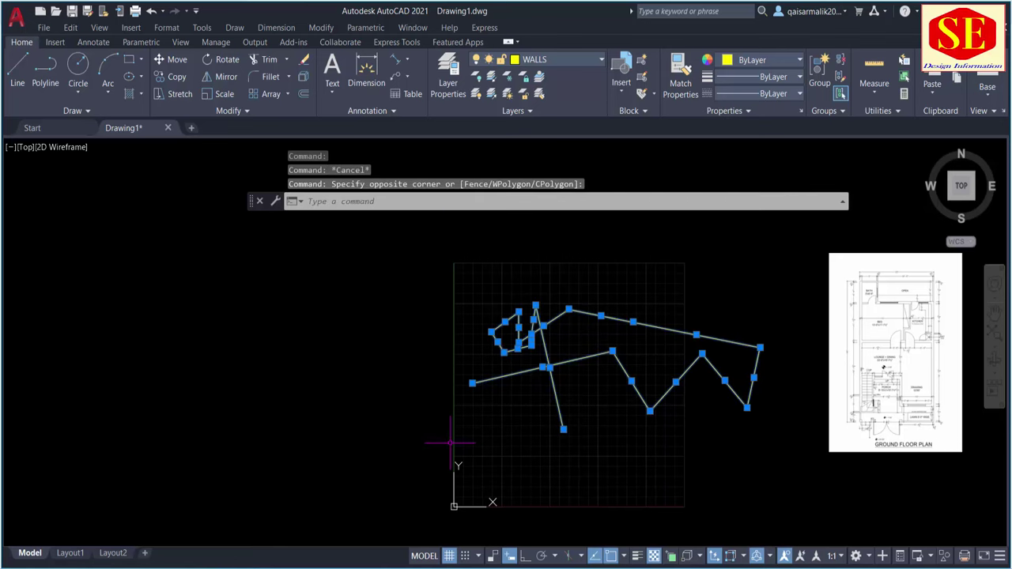
key(Escape)
click(601, 324)
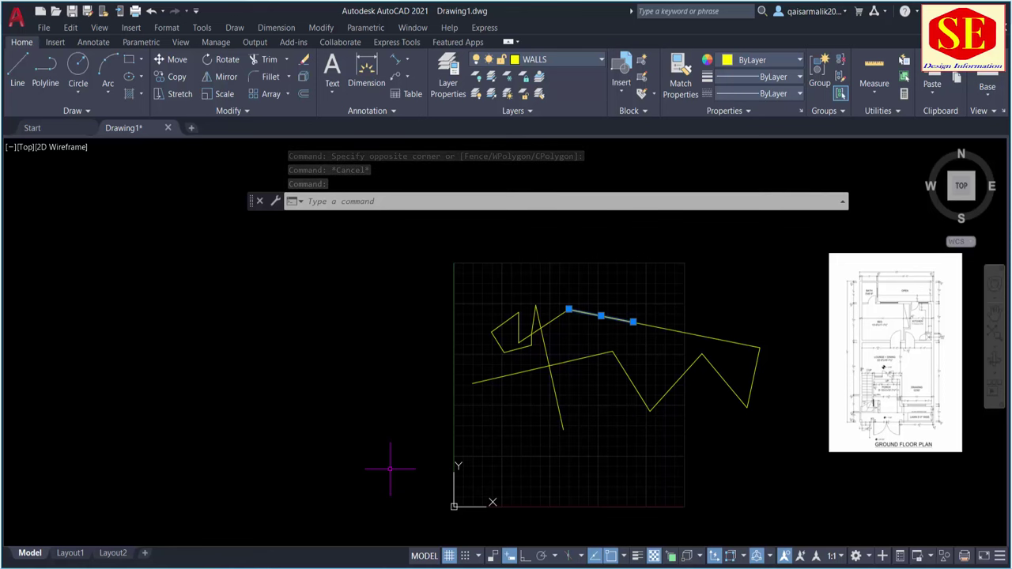
key(Escape)
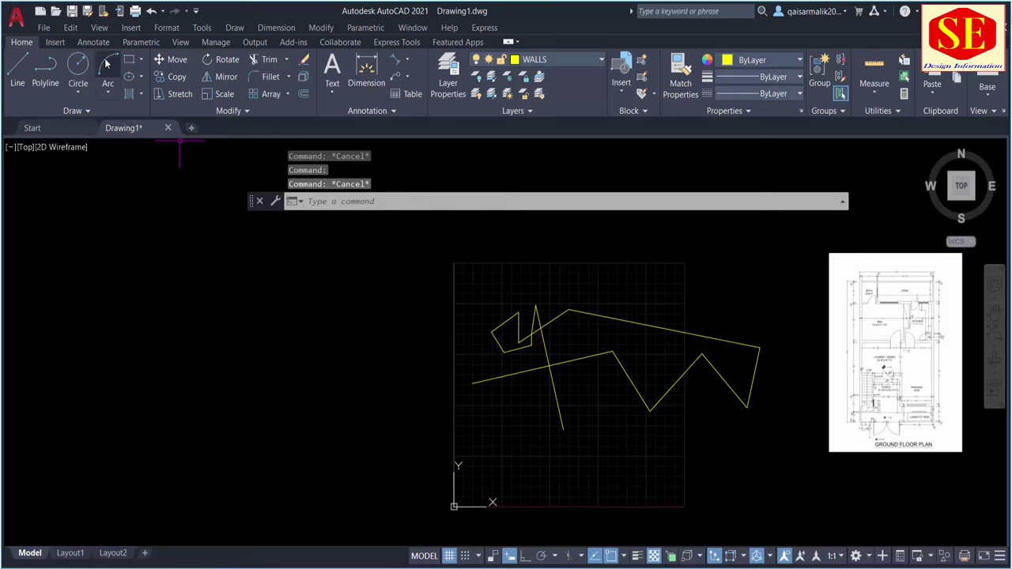
Step: Set the Object Color for new objects to Red instead of ByLayer
click(751, 68)
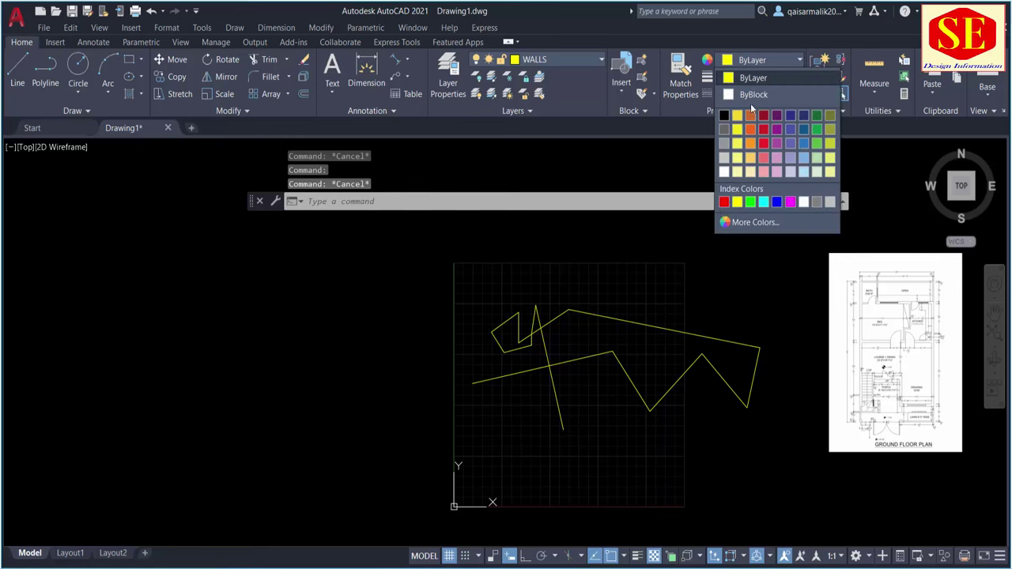
click(725, 204)
text(PL)
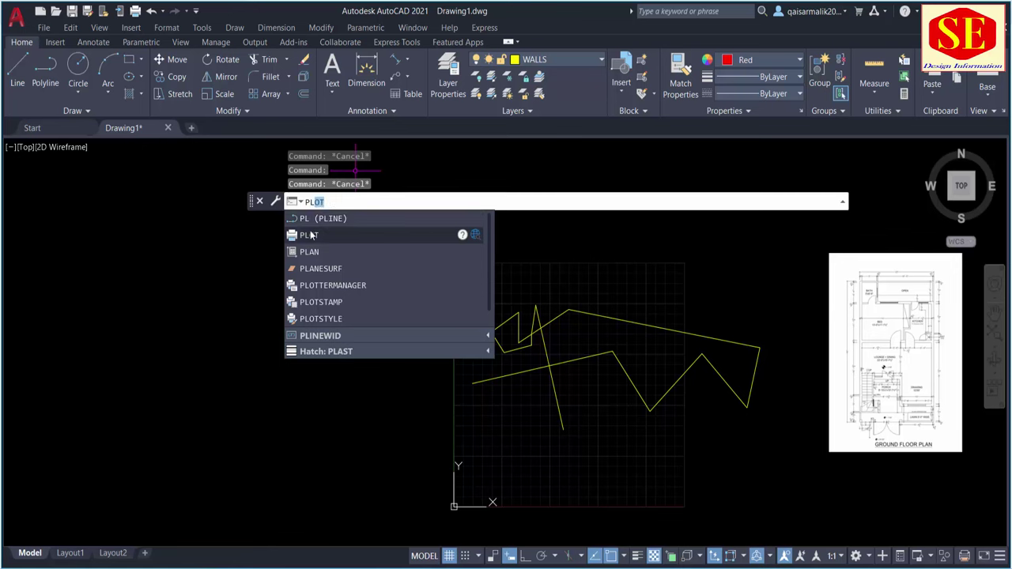
key(Escape)
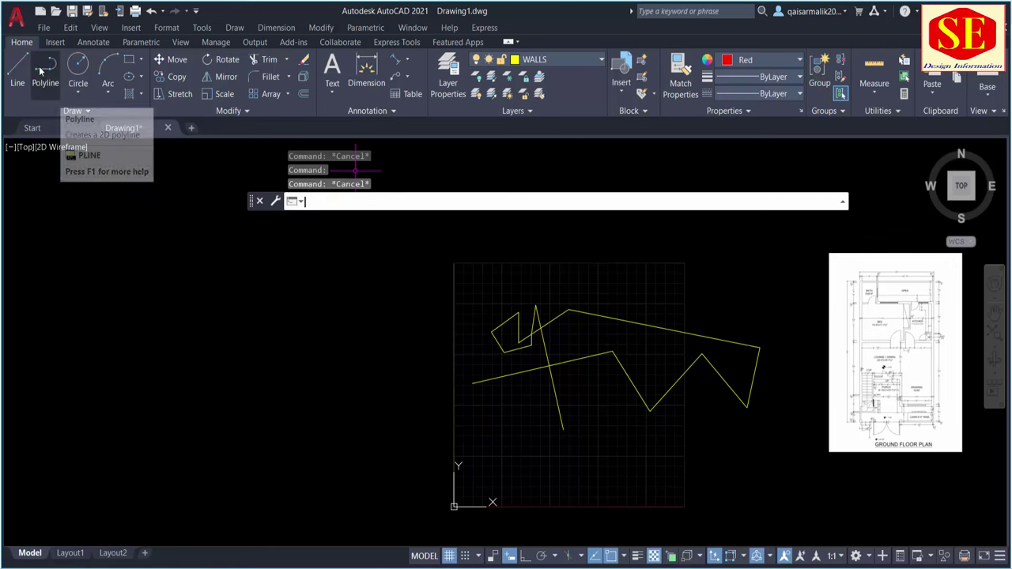
middle_drag(524, 434, 484, 336)
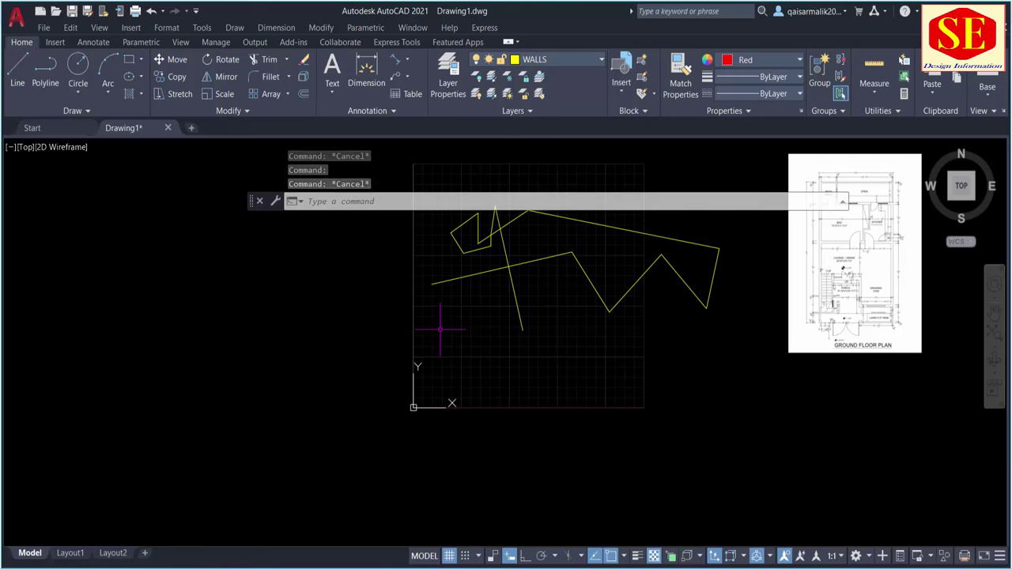
key(Escape)
text(PL)
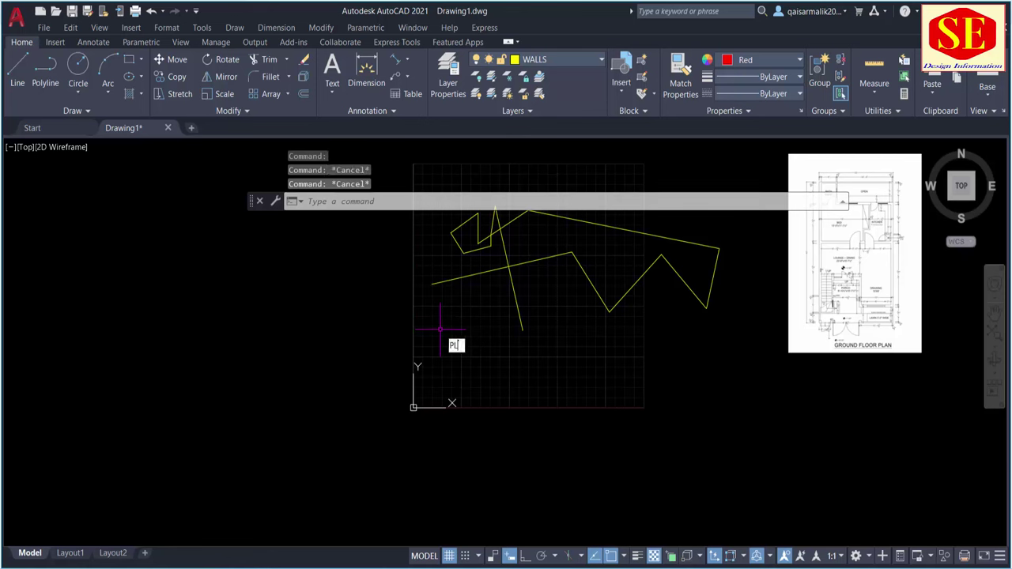
key(Return)
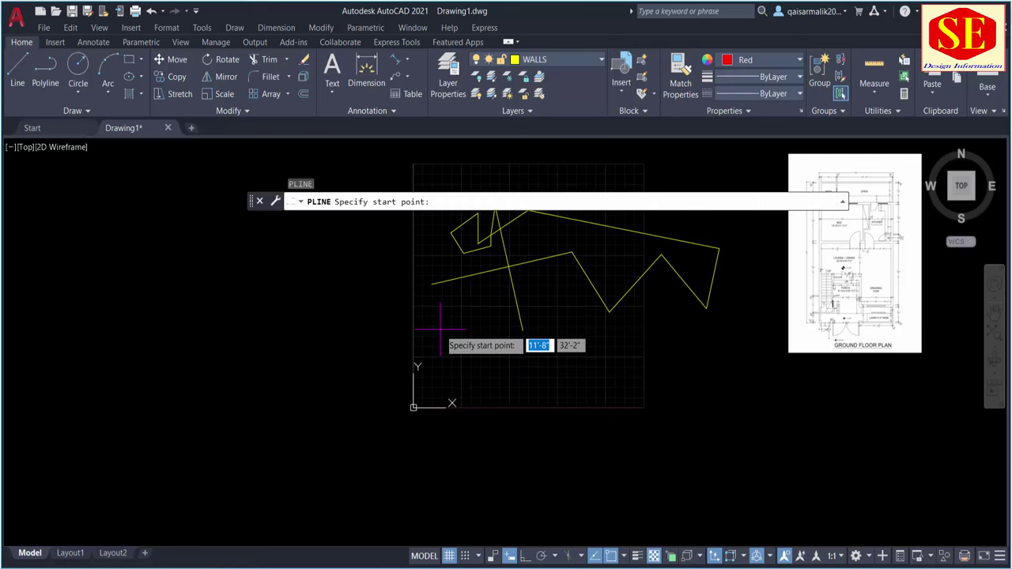
key(Escape)
text(L)
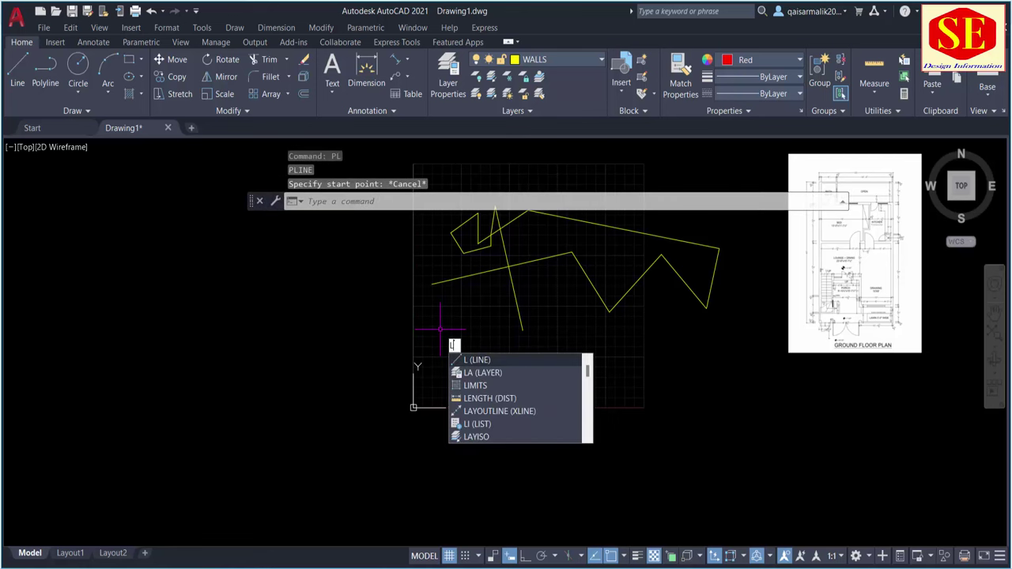
key(Return)
key(Escape)
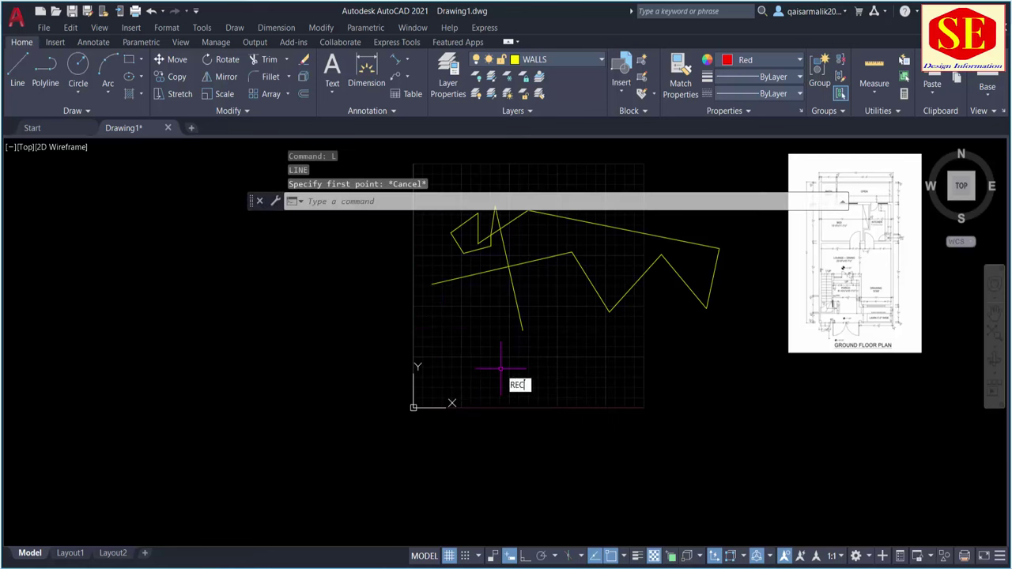
key(Return)
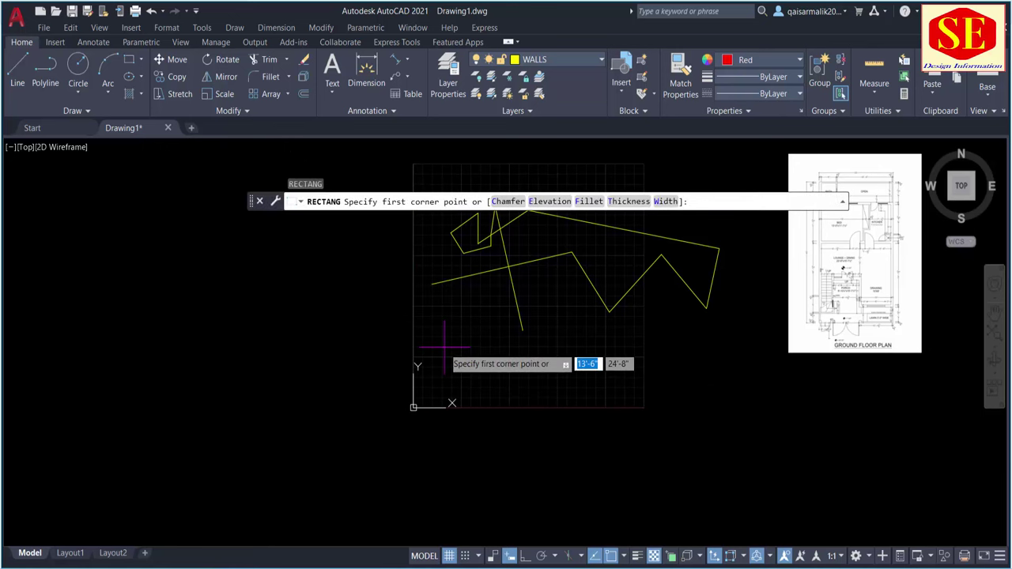
key(Escape)
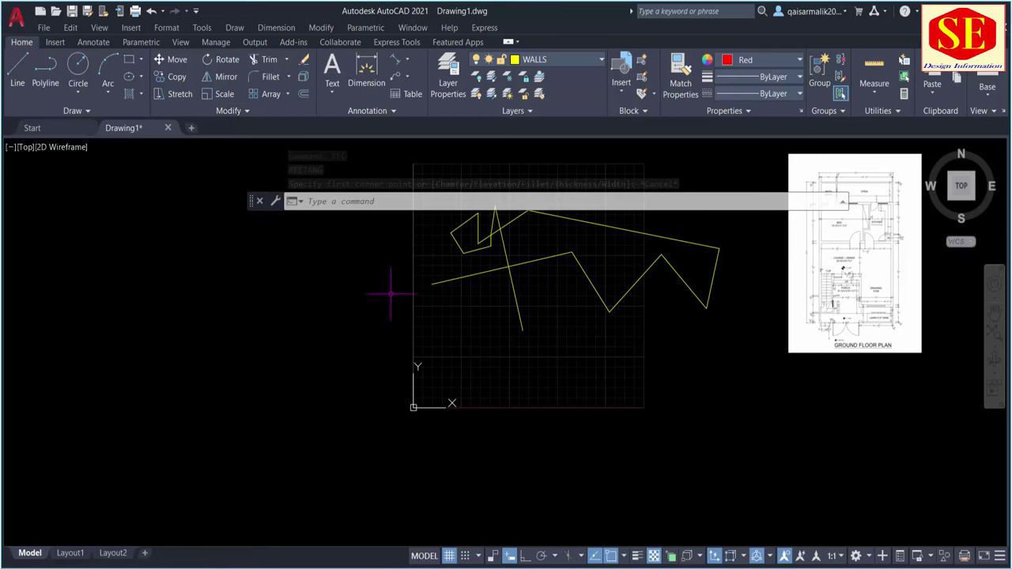
key(Escape)
middle_drag(520, 293, 507, 365)
click(506, 298)
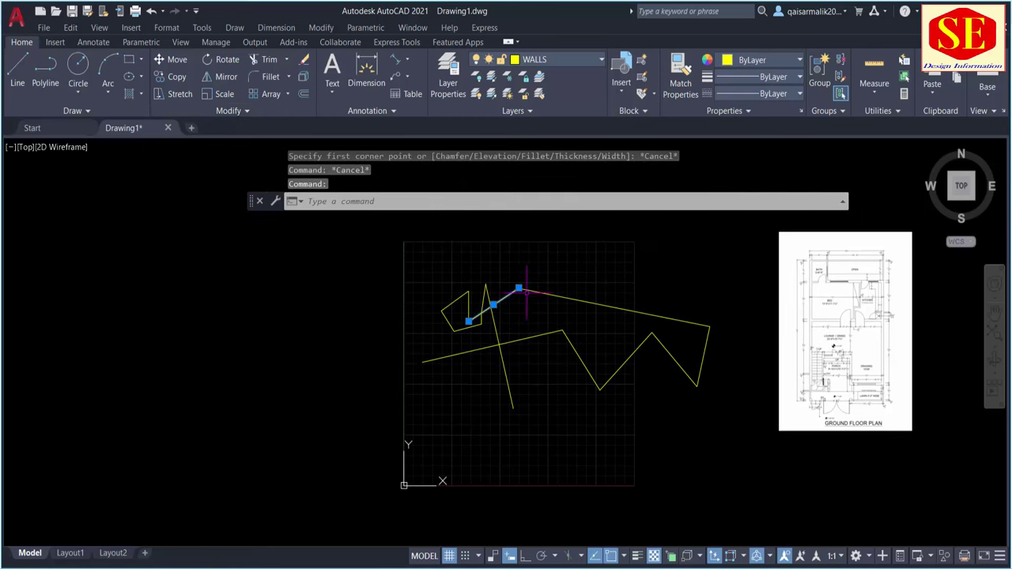
click(533, 292)
key(Escape)
click(616, 307)
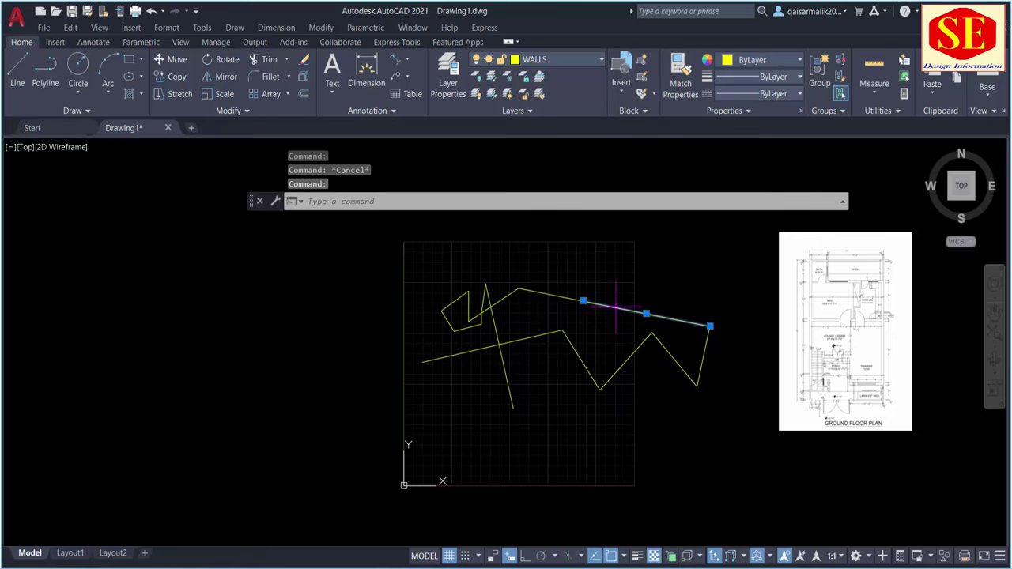
click(703, 352)
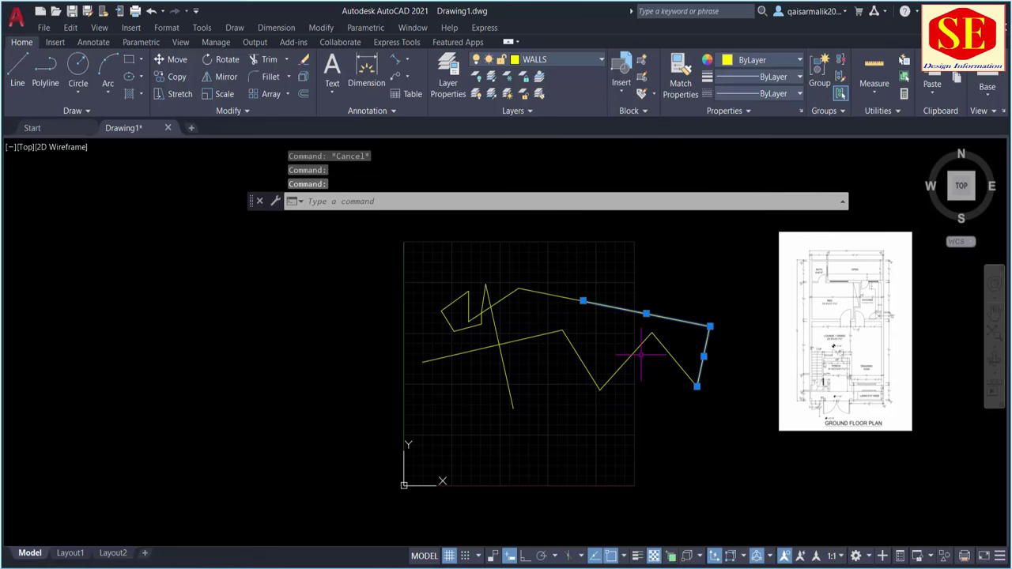
key(Escape)
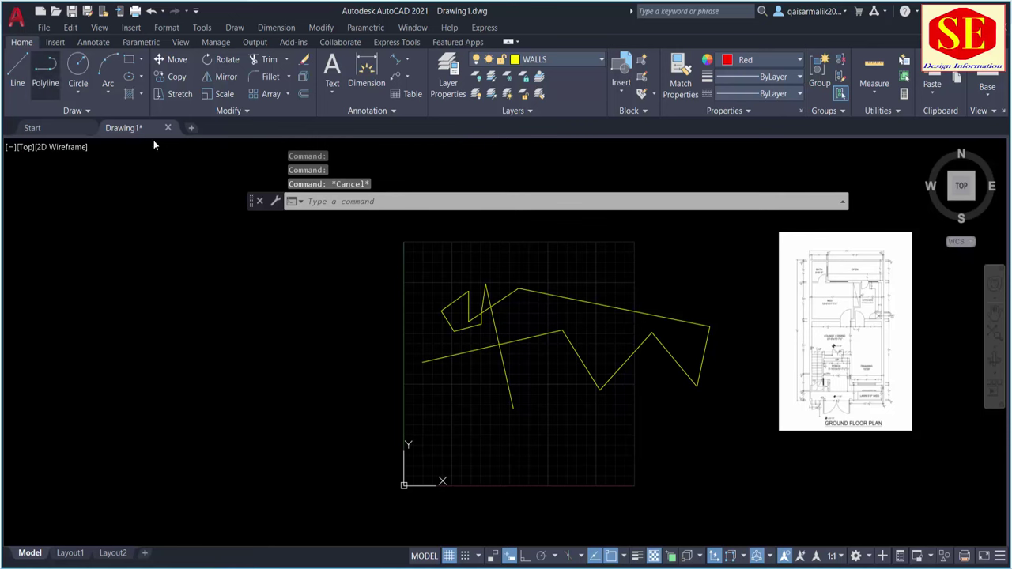
Step: Start a red polyline near the origin and run it rightward through several vertices
click(437, 417)
click(491, 458)
click(512, 437)
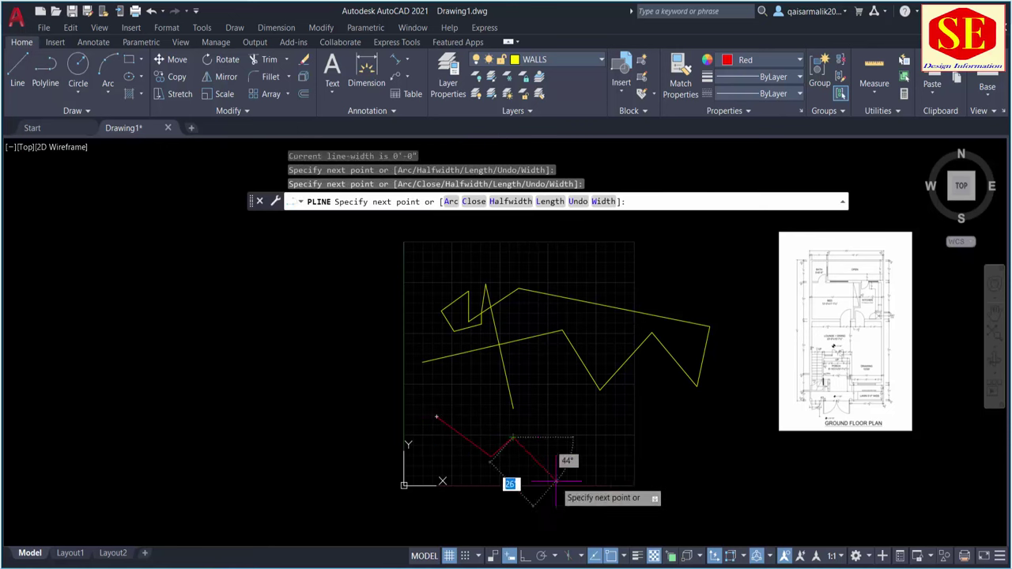
click(556, 480)
click(573, 447)
click(585, 458)
click(629, 457)
click(665, 450)
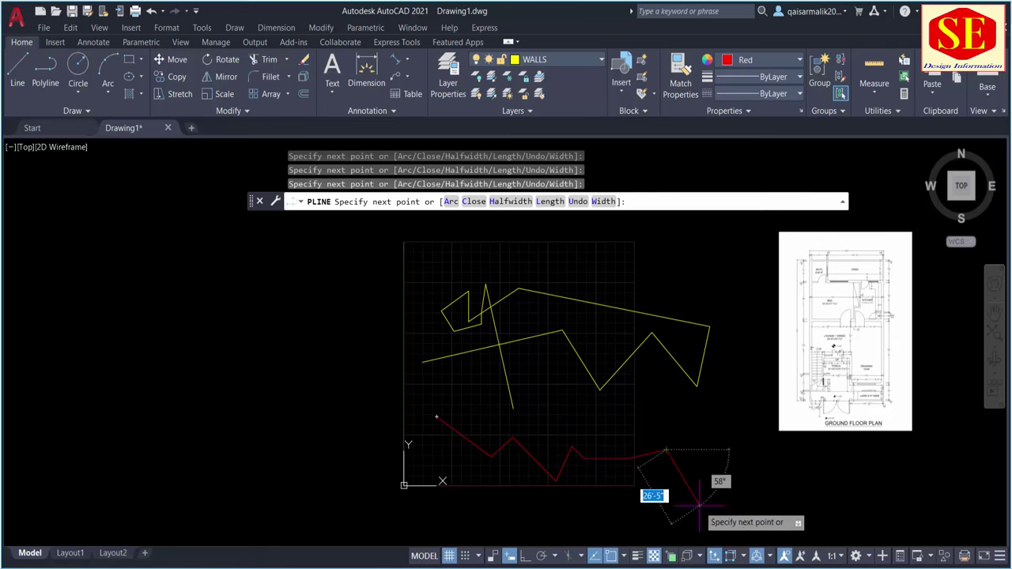
Step: Zigzag the red polyline right, loop it back along the bottom edge, and finish it
click(699, 504)
click(699, 451)
click(738, 464)
click(728, 507)
click(611, 516)
click(591, 499)
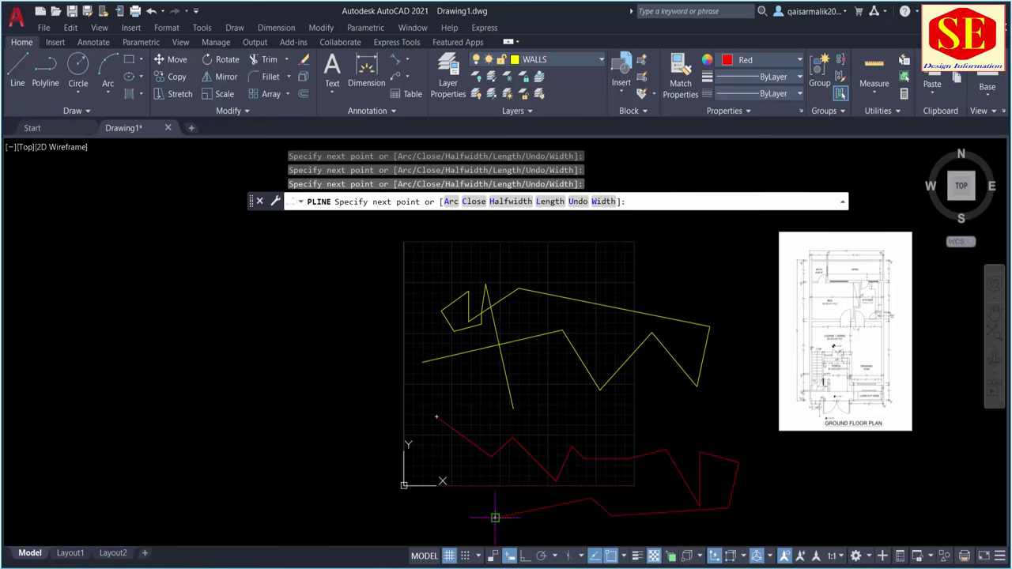
click(442, 518)
click(432, 462)
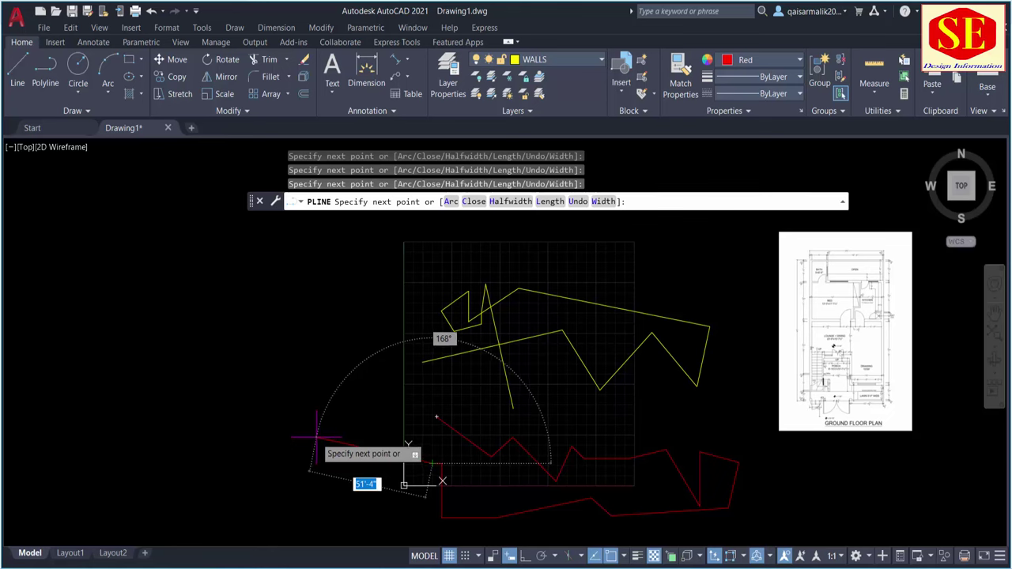
key(Escape)
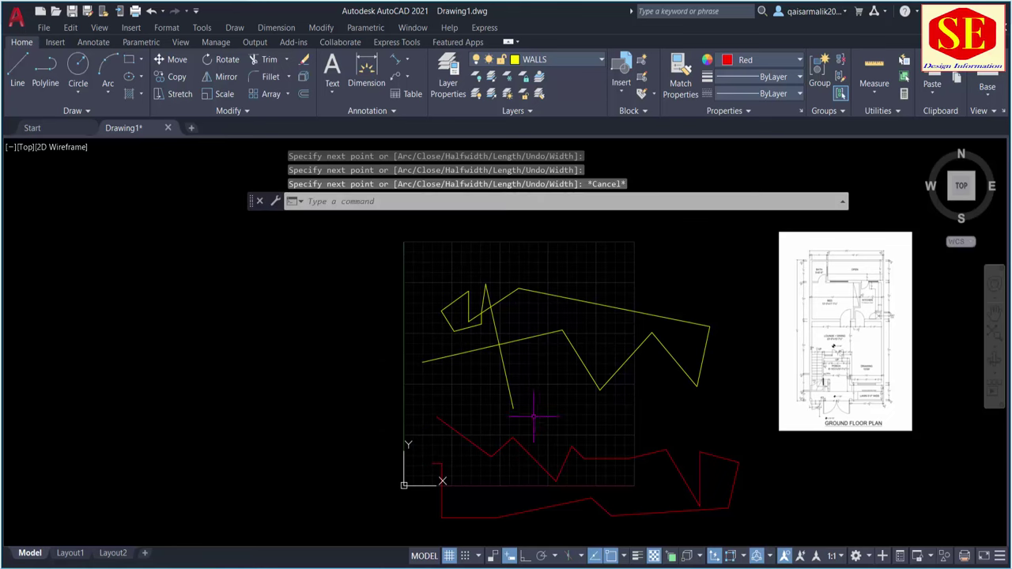
Step: Pick a yellow line, clear the selection, then select the red polyline
click(510, 343)
mouse_move(532, 337)
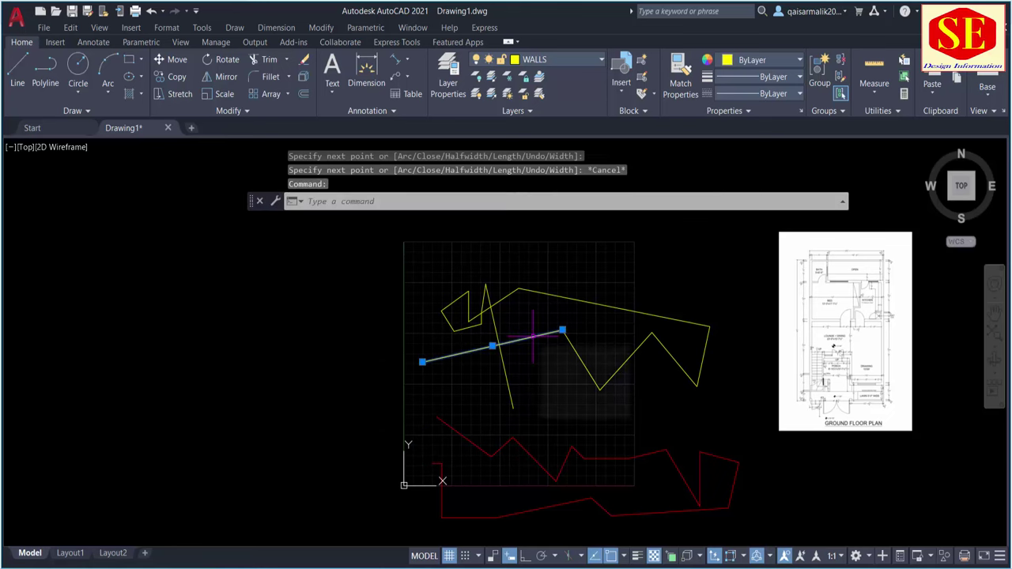
key(Escape)
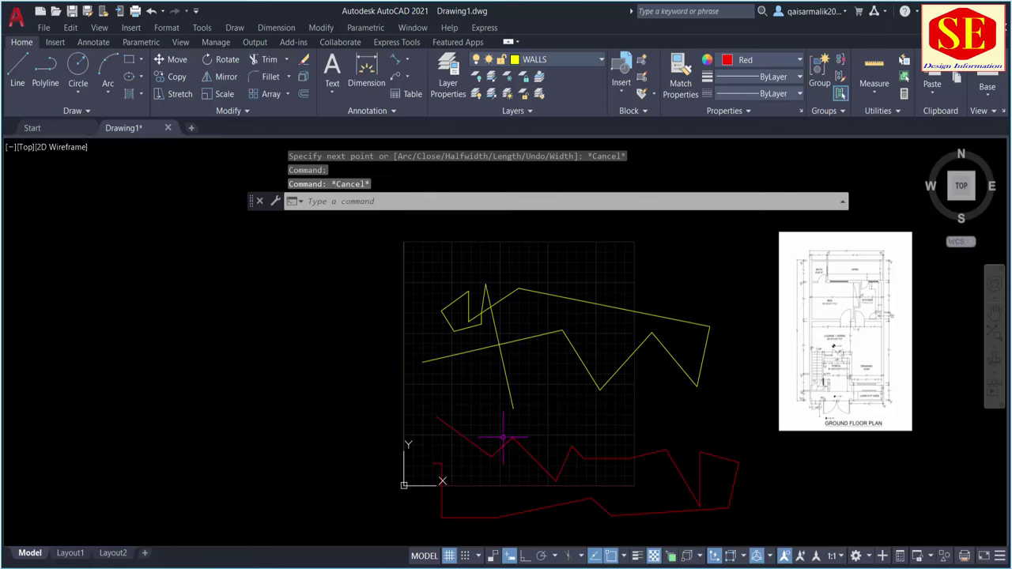
click(503, 447)
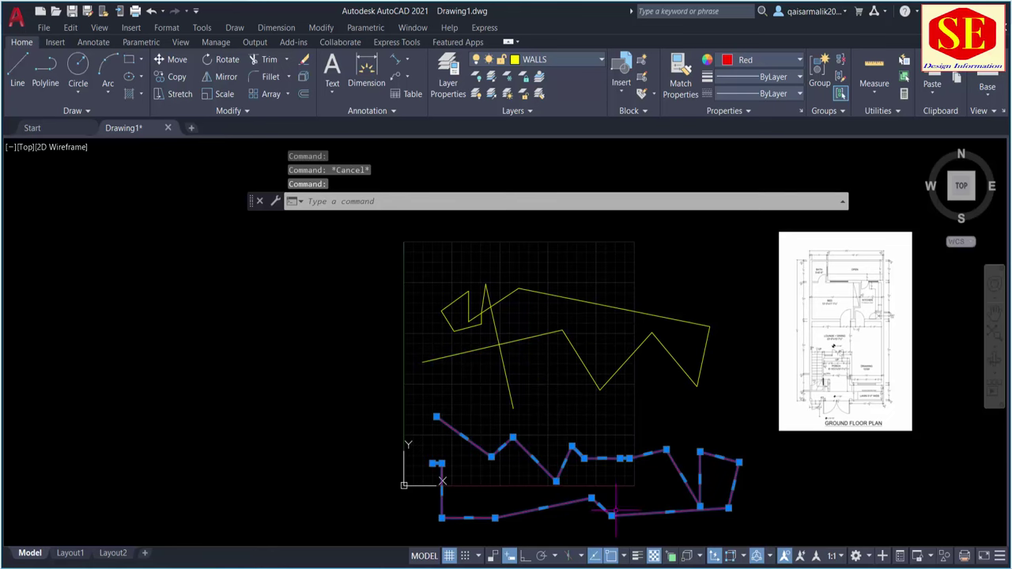
Step: Erase the selected red polyline with E
middle_drag(429, 457, 416, 421)
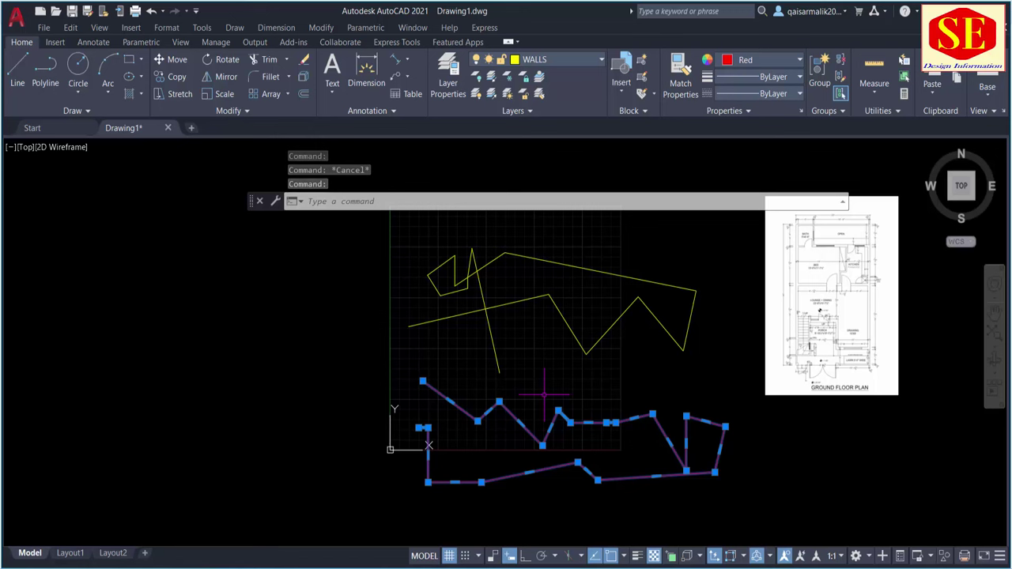
text(E)
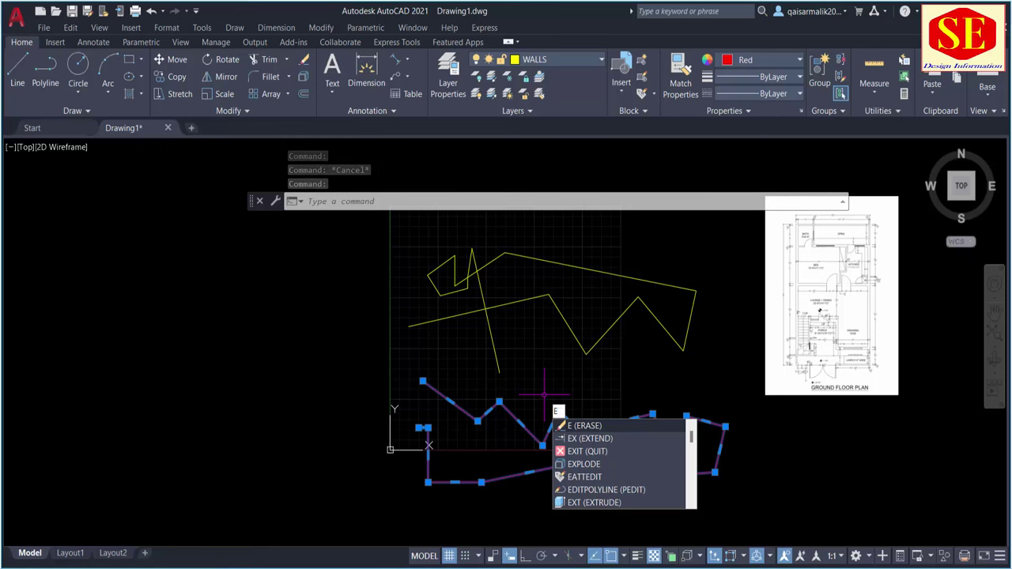
key(Return)
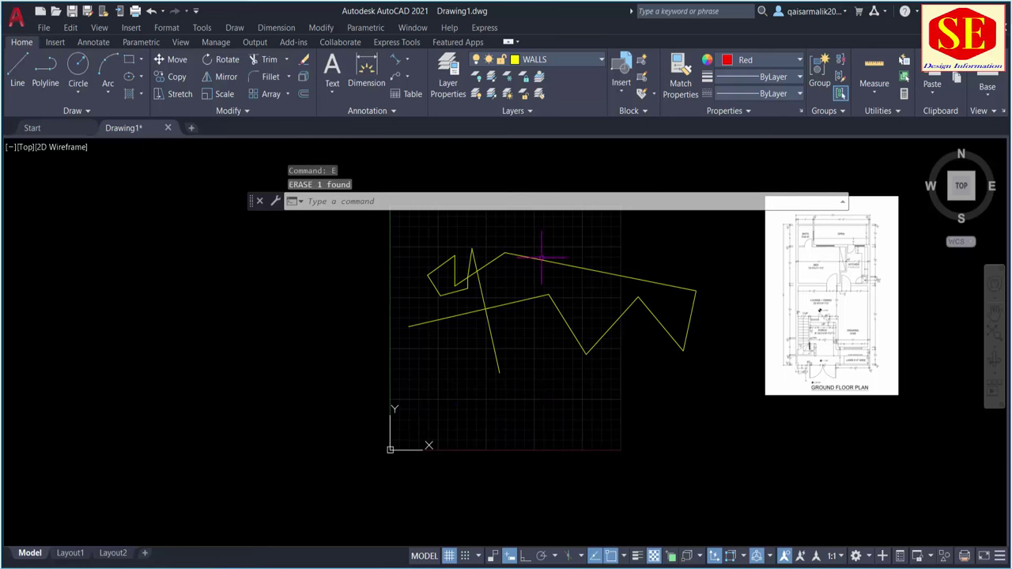
Step: Delete six yellow segments one by one, including both long diagonals
click(557, 262)
key(Delete)
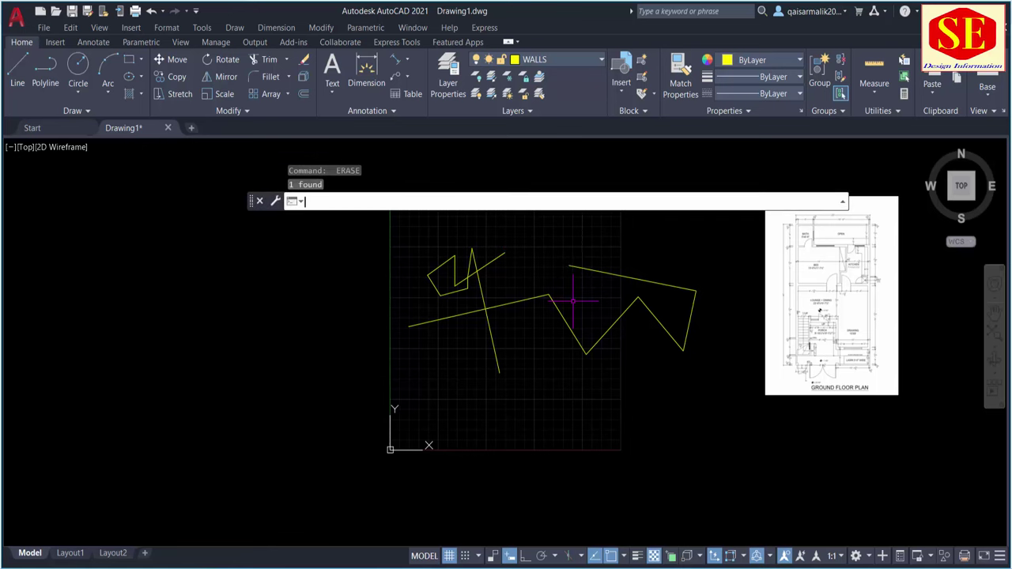
click(611, 325)
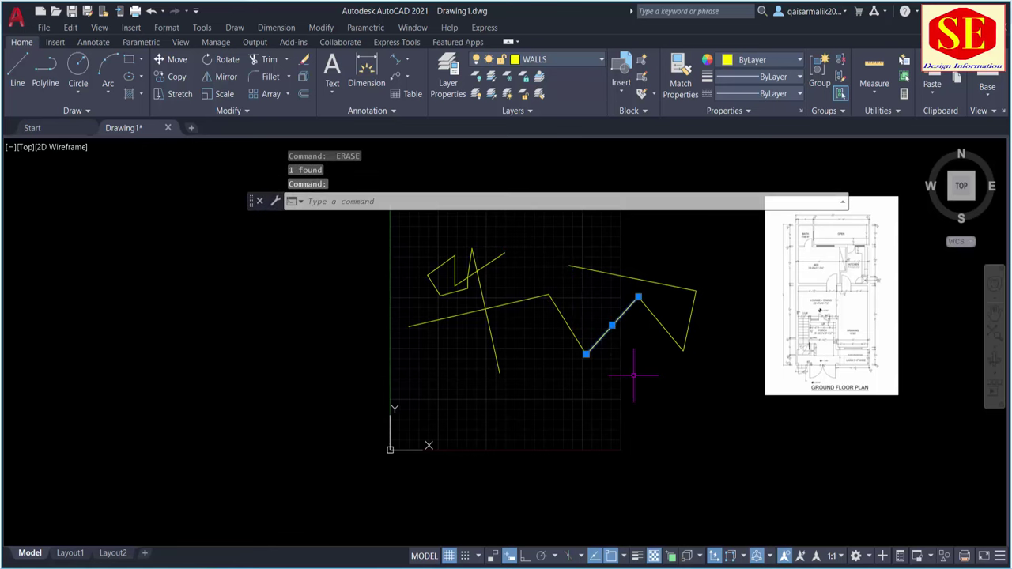
key(Delete)
click(478, 310)
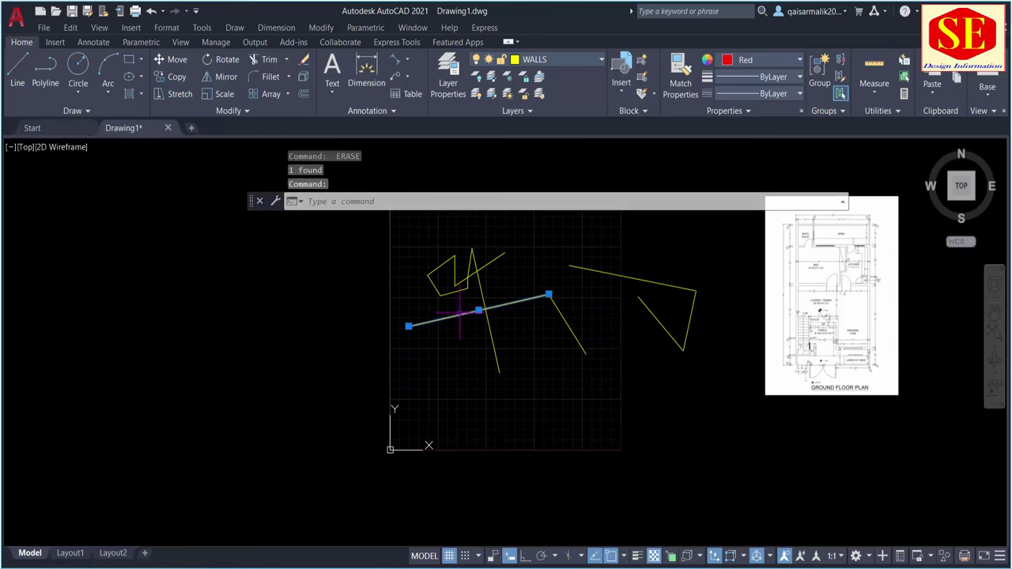
key(Delete)
click(485, 264)
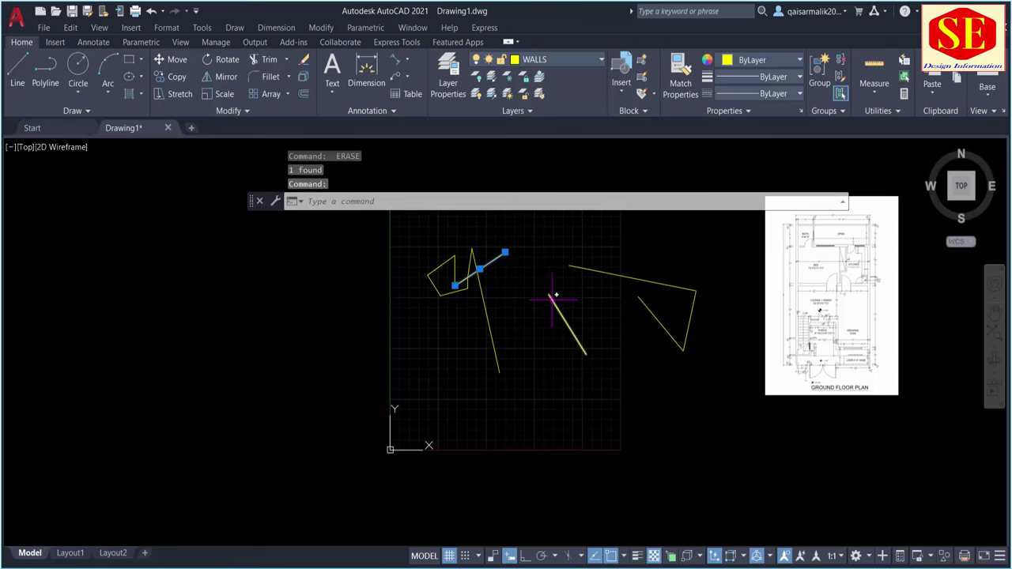
key(Delete)
click(455, 277)
key(Delete)
click(488, 332)
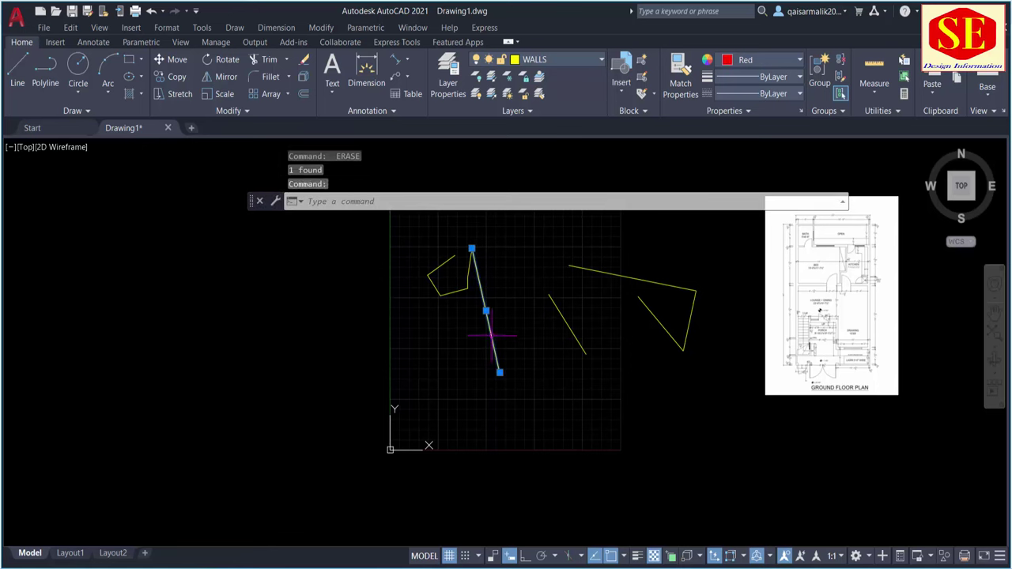
key(Delete)
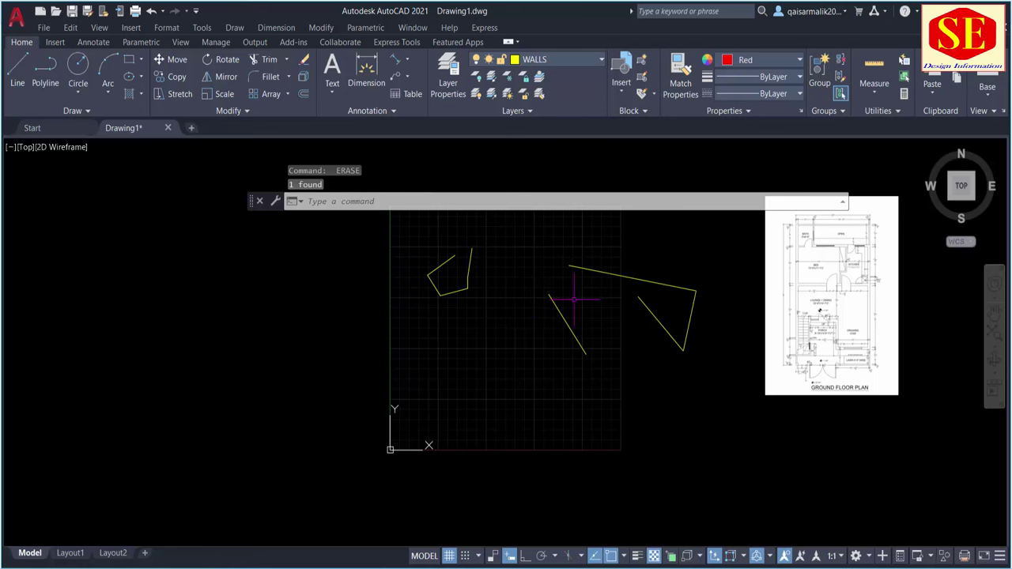
text(u)
Step: Restore the last erased line and crossing-select all remaining lines
key(Return)
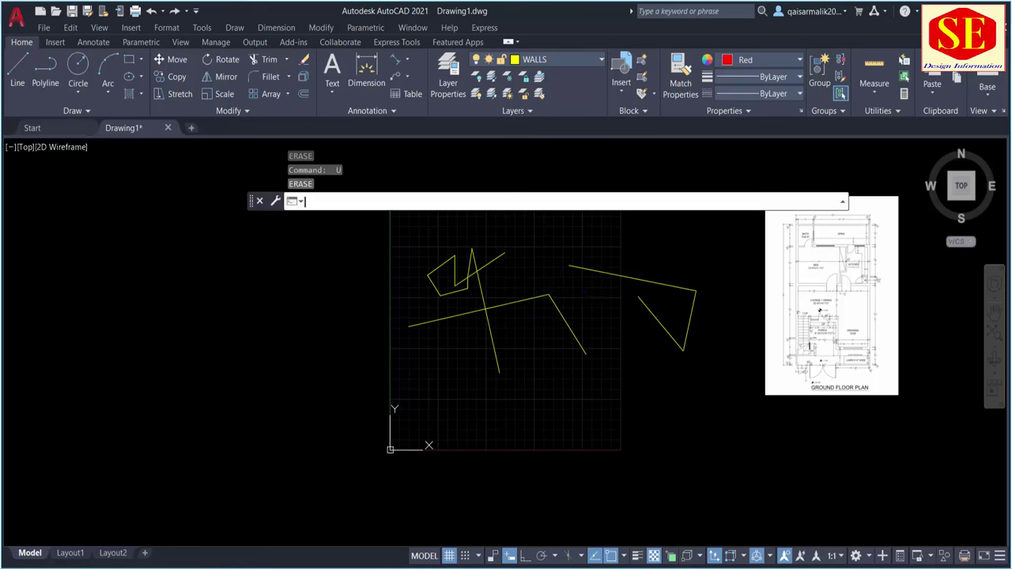
key(Escape)
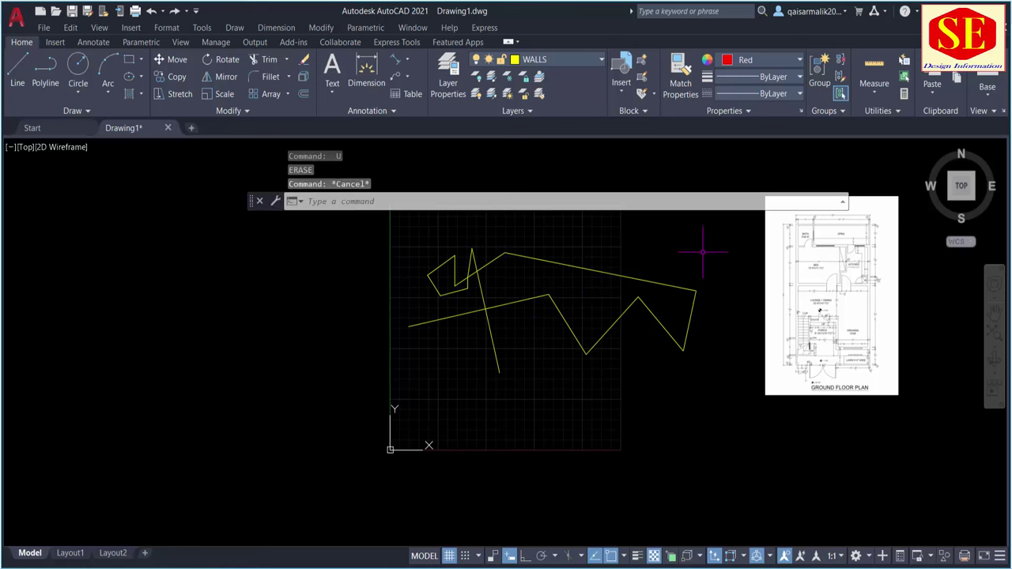
drag(704, 246, 404, 379)
Step: Erase the selected lines, then draw a new four-point line
key(Return)
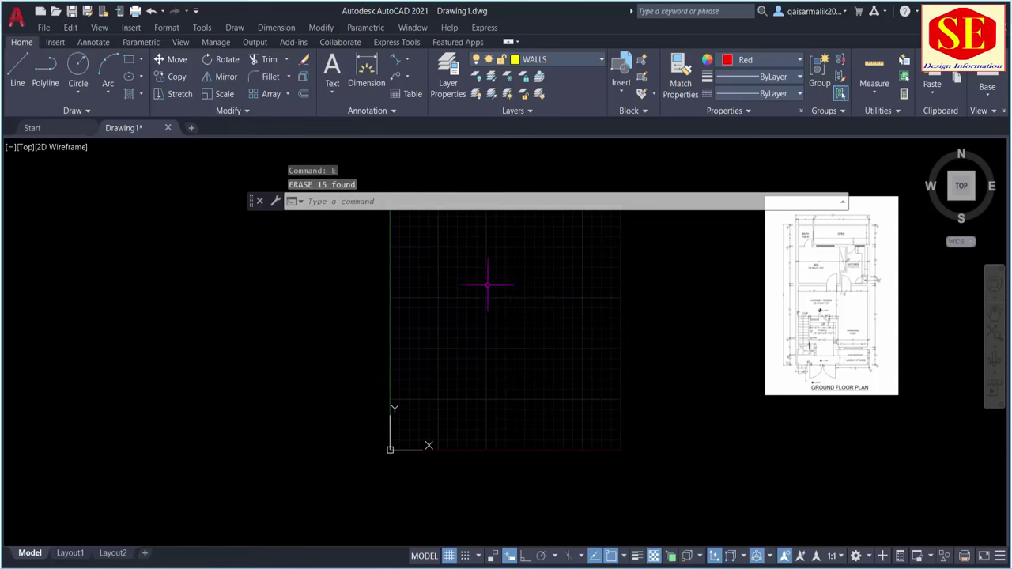
middle_drag(464, 274, 454, 330)
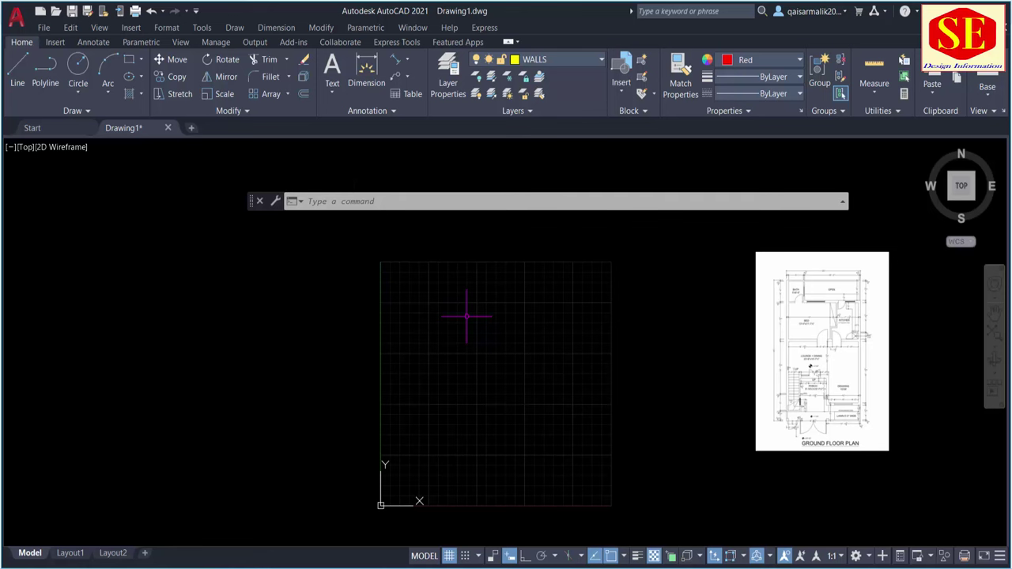
click(17, 70)
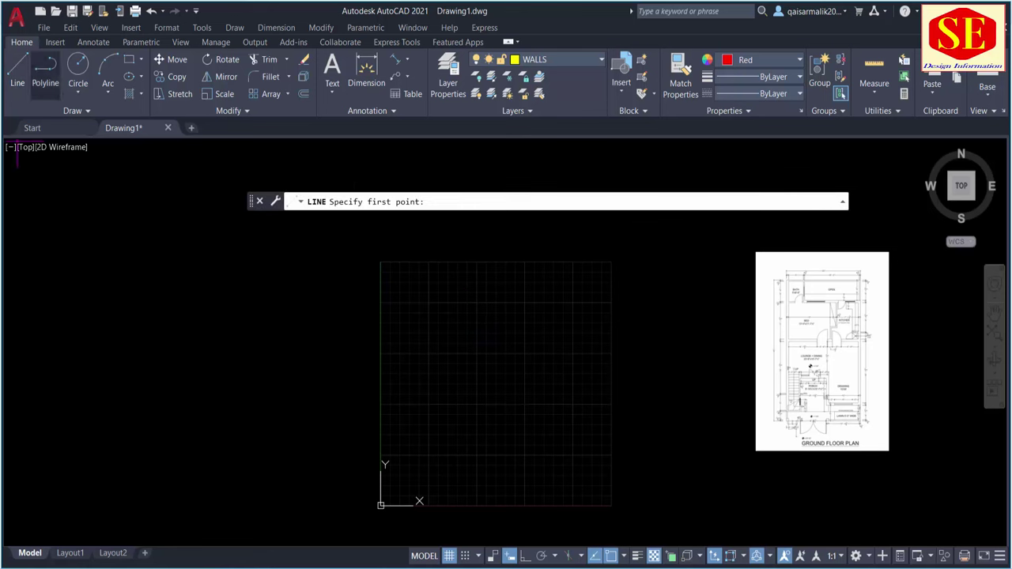
click(206, 386)
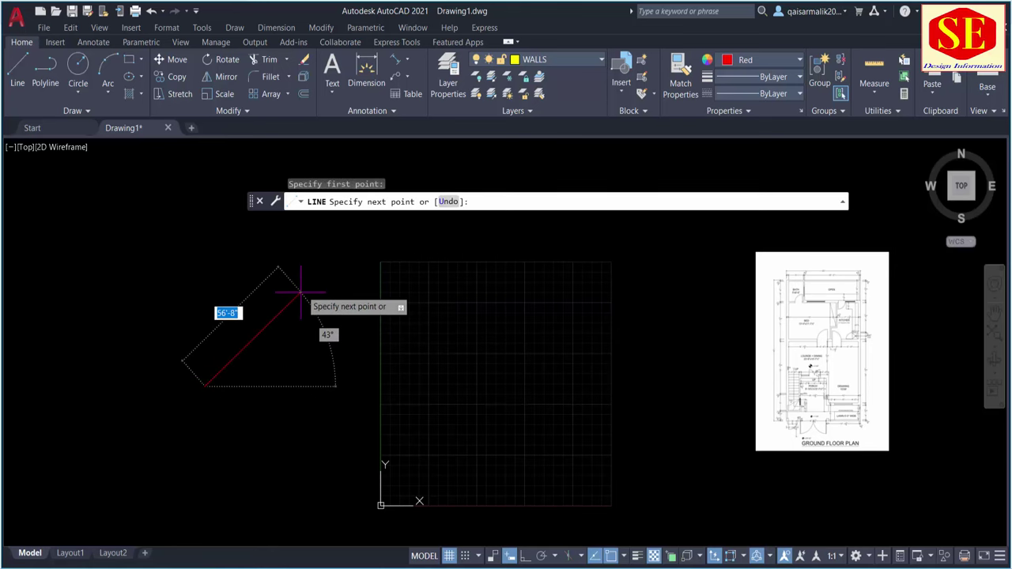
click(356, 267)
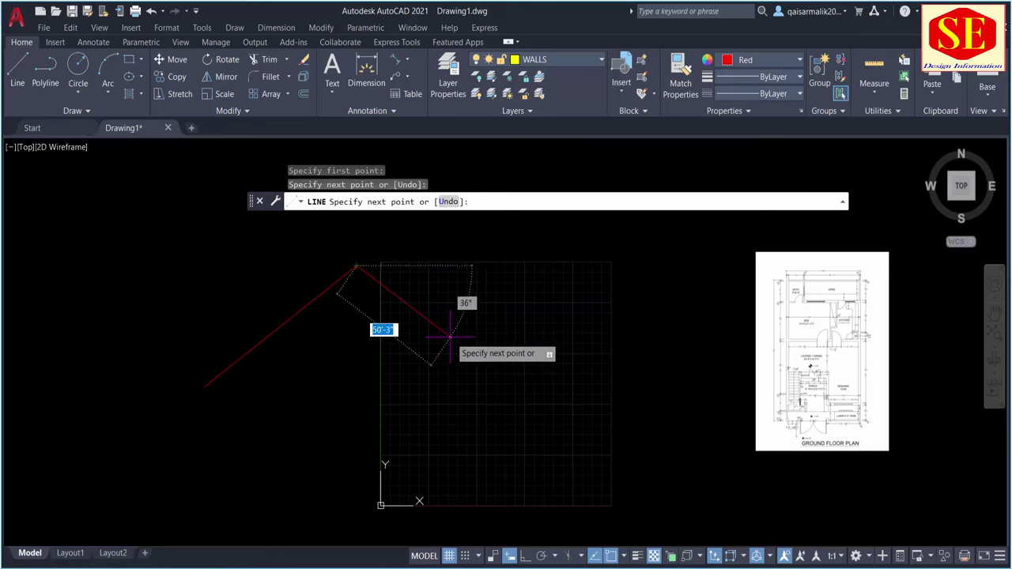
click(451, 336)
click(552, 292)
key(Escape)
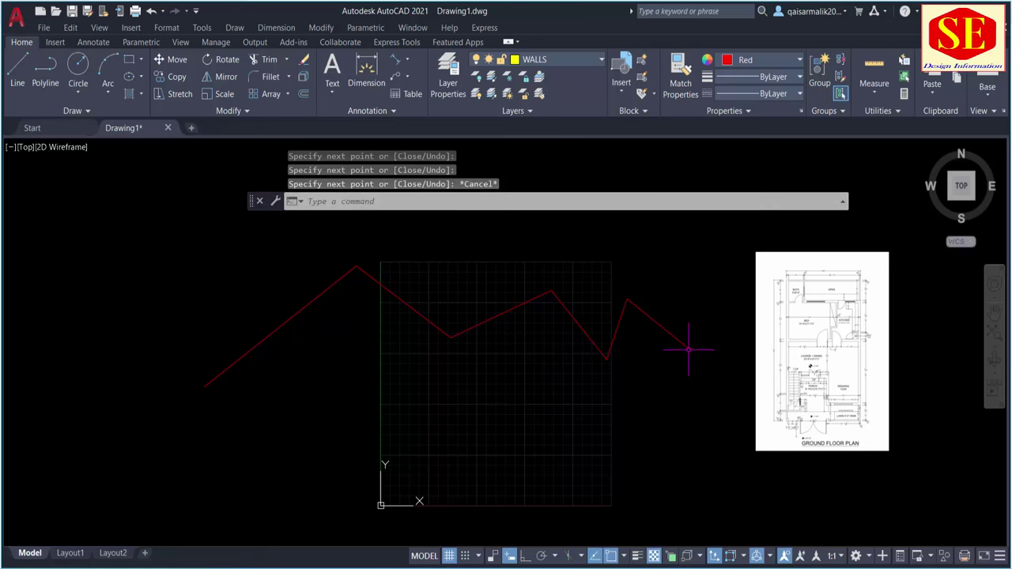
Step: Set the object colour to Cyan and draw a six-point cyan line
click(761, 60)
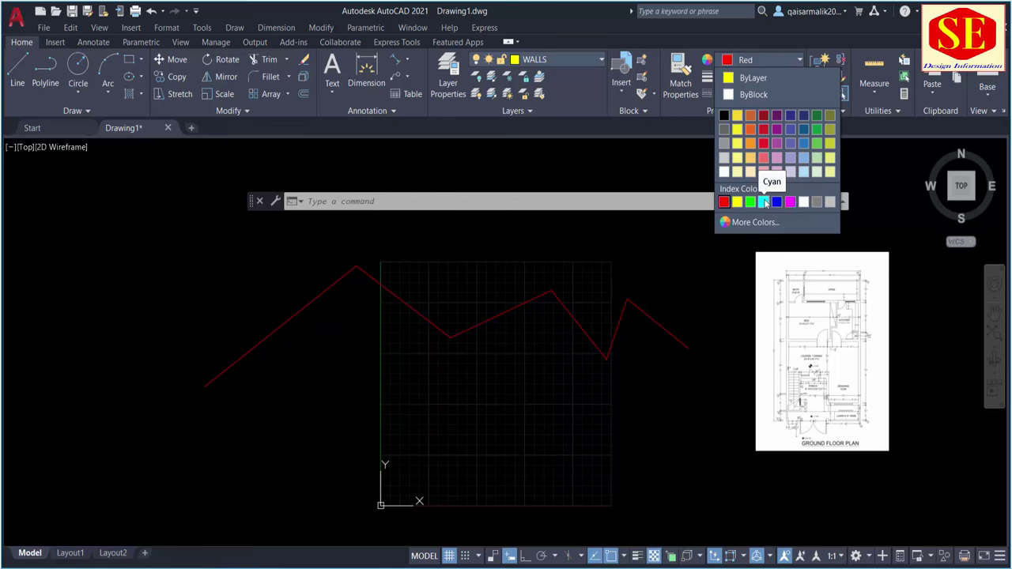
click(765, 203)
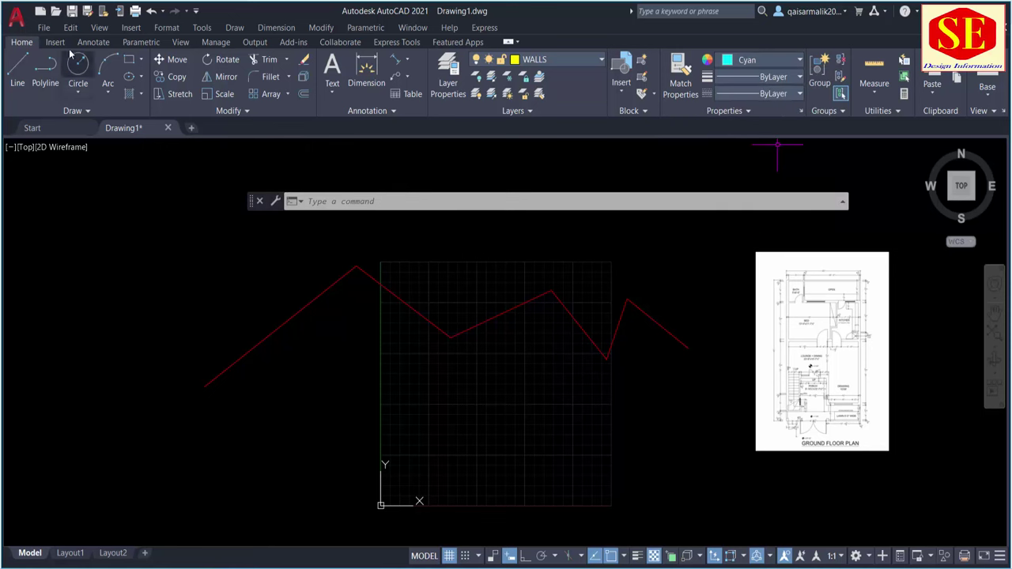
click(18, 70)
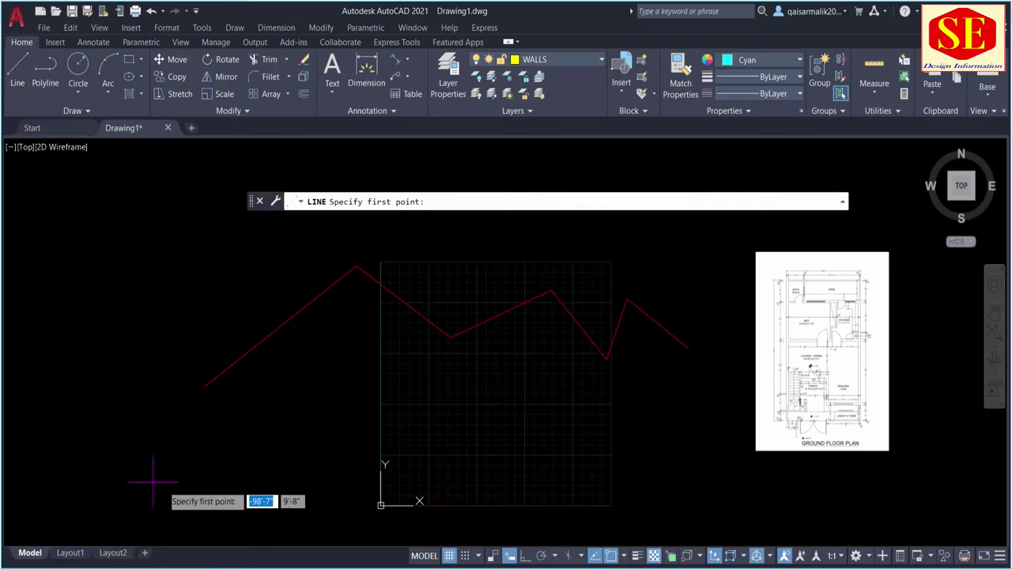
click(171, 415)
click(371, 430)
click(475, 385)
click(490, 396)
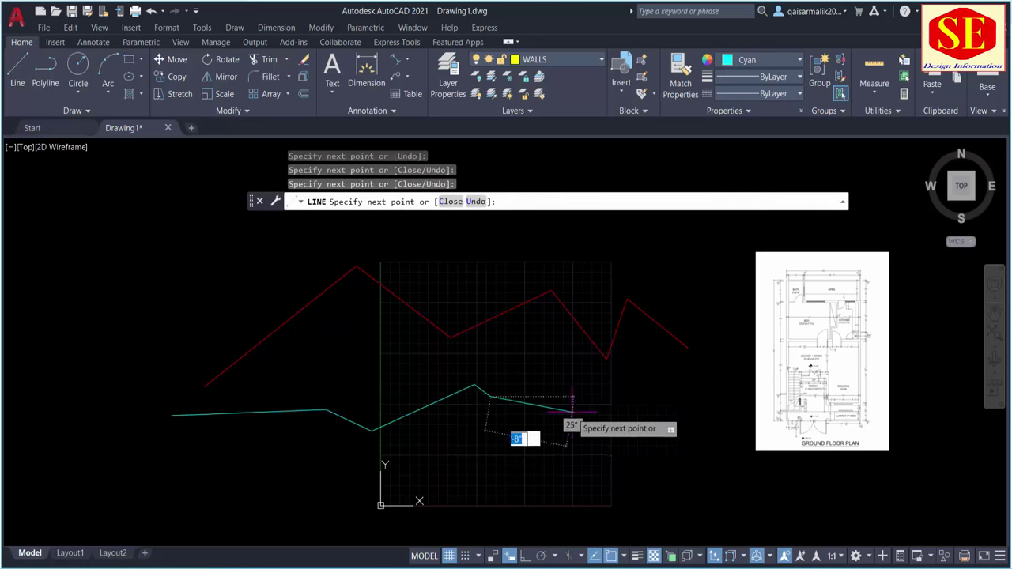
click(578, 412)
click(668, 389)
key(Escape)
Step: Set the object colour to light yellow 247,242,129 and draw a zigzag line
click(800, 59)
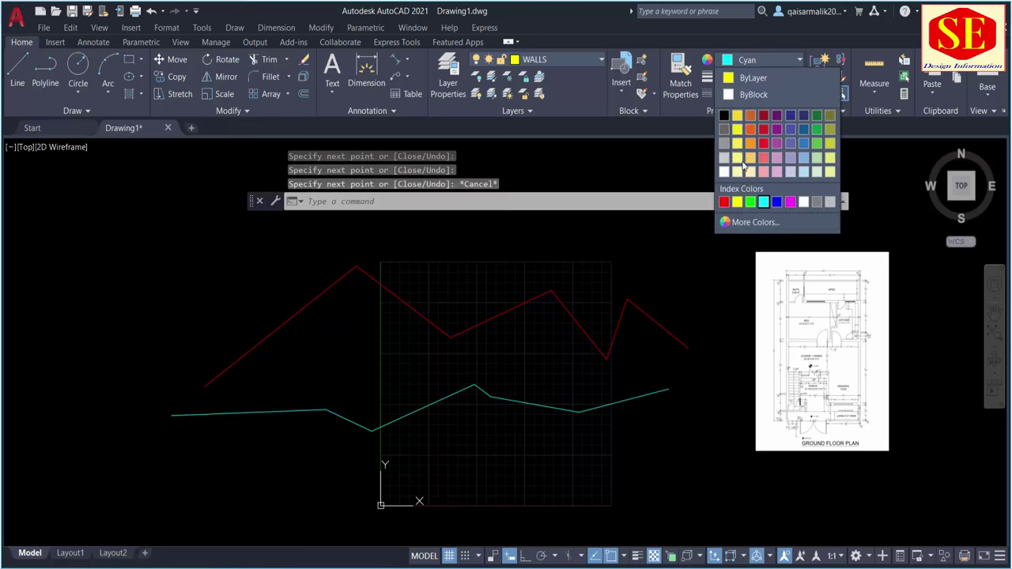
click(737, 159)
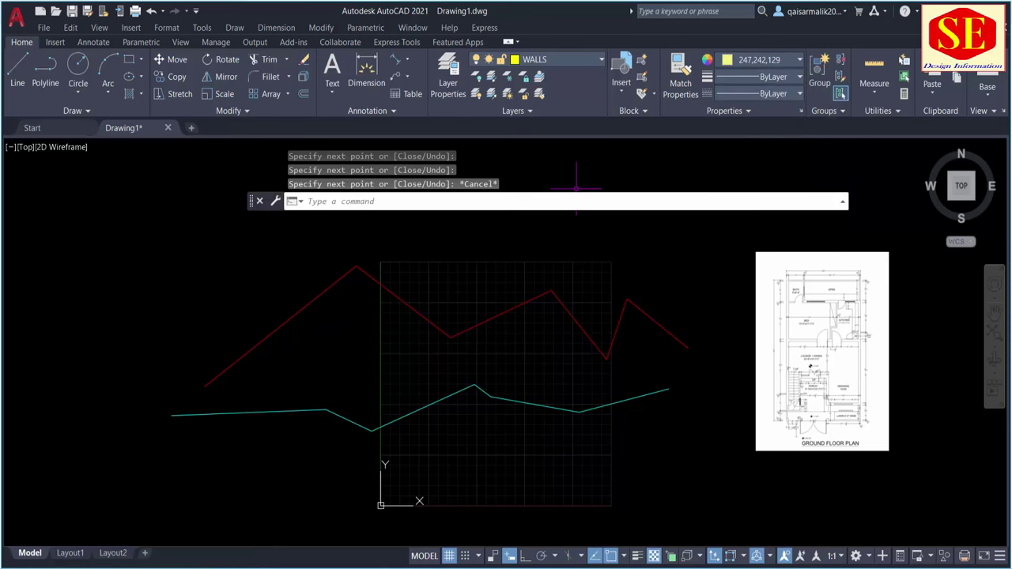
click(17, 71)
middle_drag(158, 242, 172, 178)
click(231, 457)
click(272, 409)
click(404, 488)
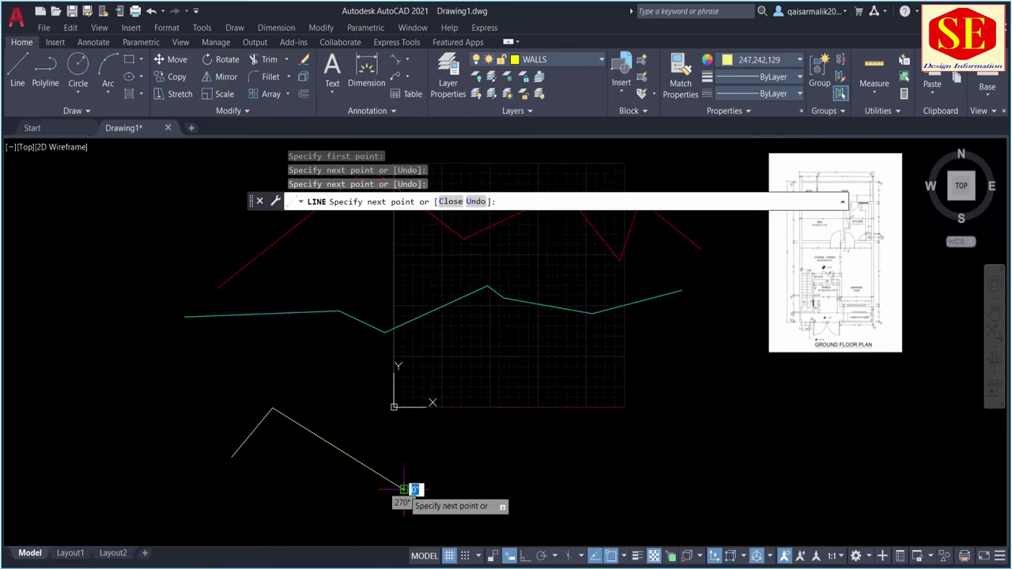
click(475, 417)
click(643, 427)
key(Escape)
middle_drag(467, 327, 445, 409)
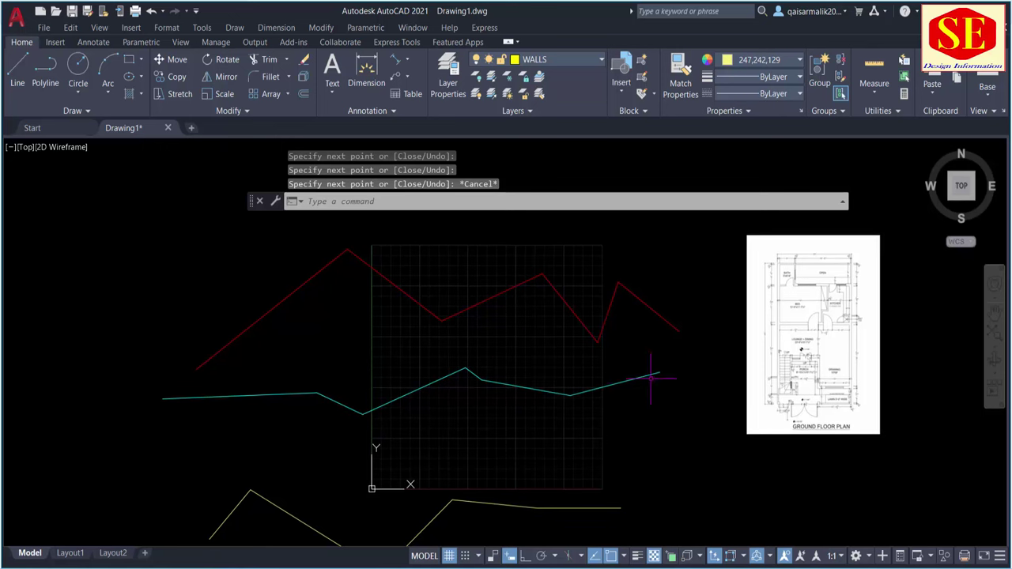
Step: Recolour two cyan segments, the middle and the left one, to magenta
click(435, 379)
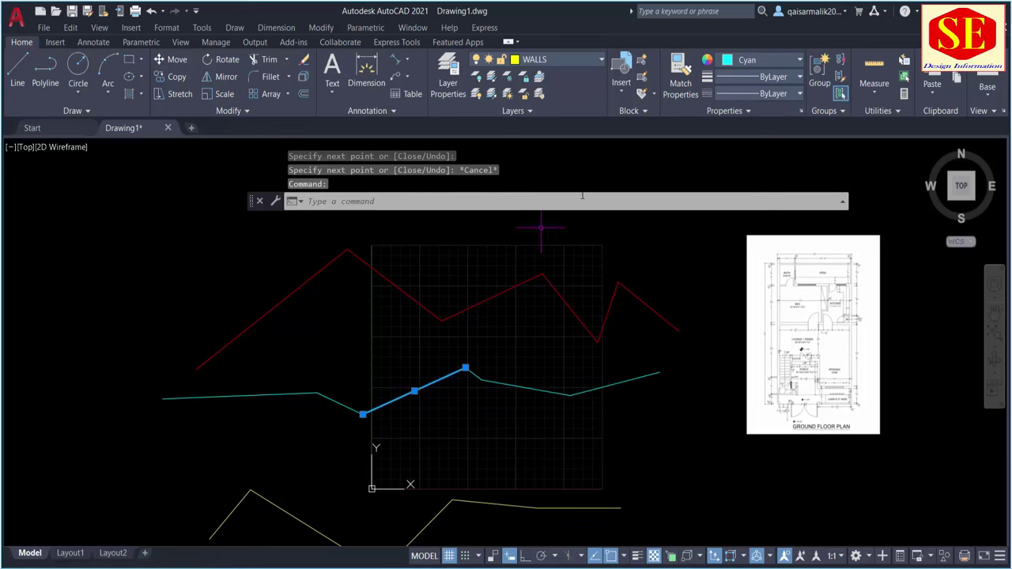
click(744, 60)
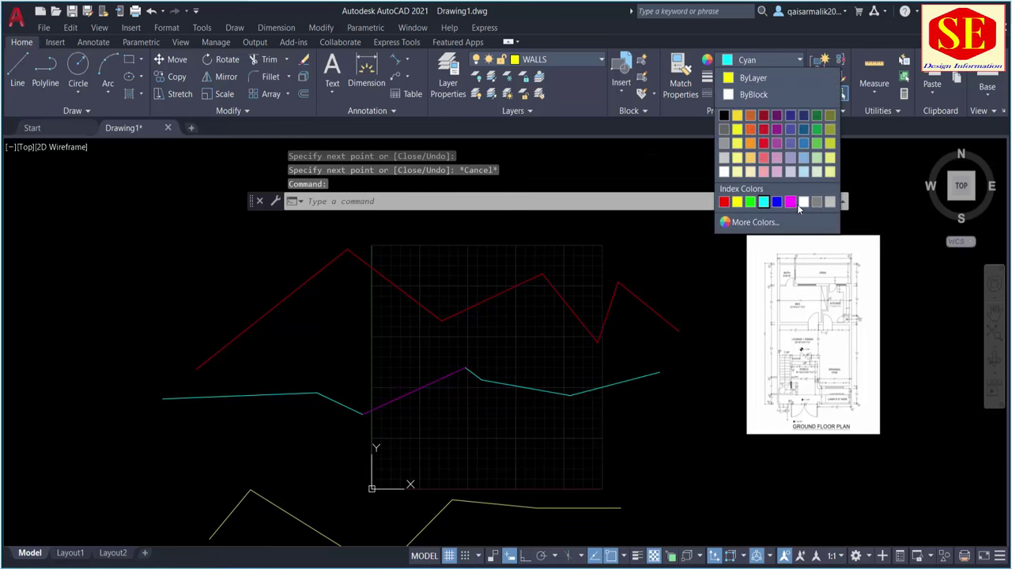
click(789, 202)
key(Escape)
click(204, 395)
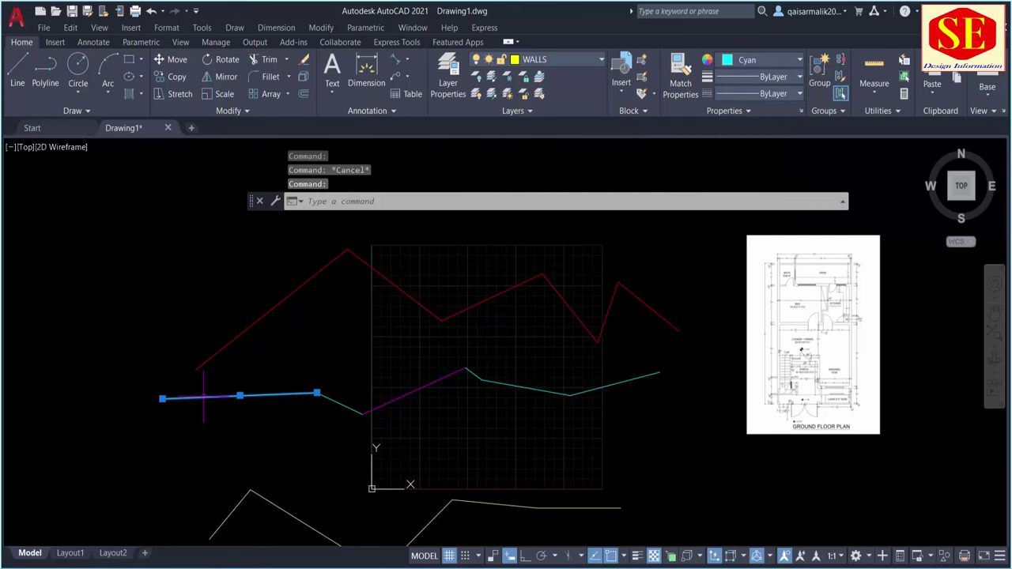
click(760, 64)
click(789, 203)
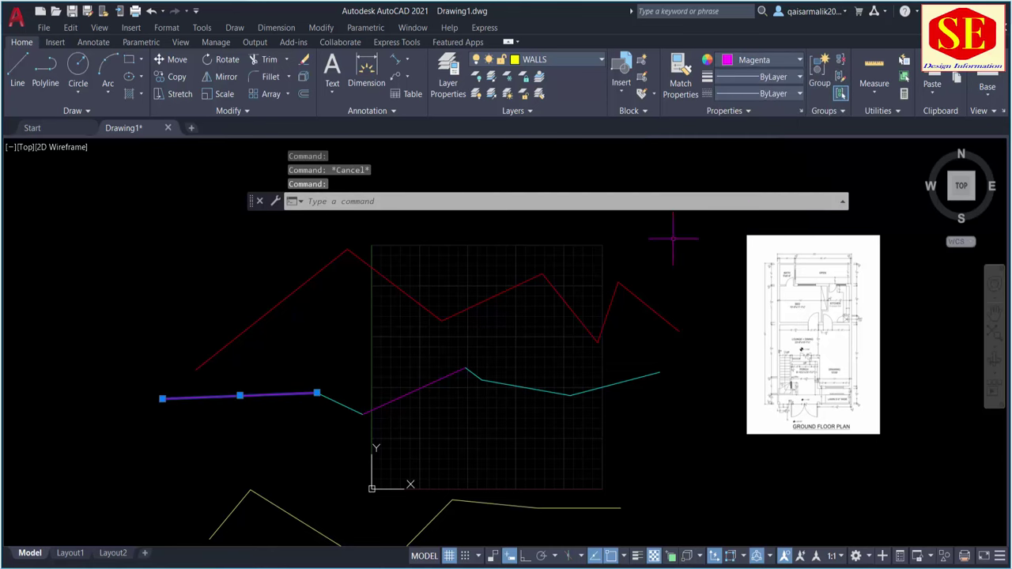
key(Escape)
Step: Recolour the right segment light blue, then begin a window around all lines
click(601, 394)
click(632, 337)
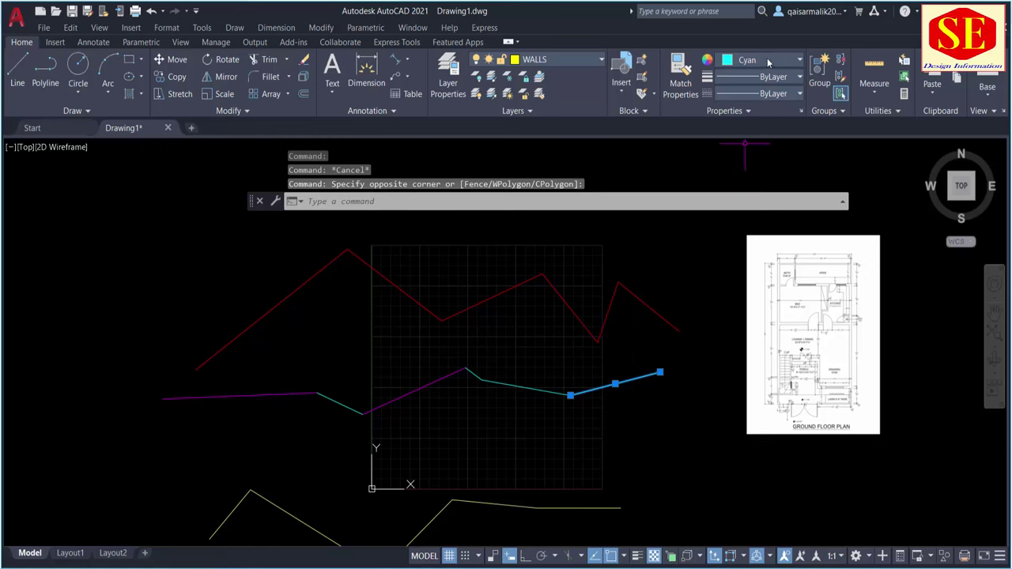
click(768, 63)
click(805, 172)
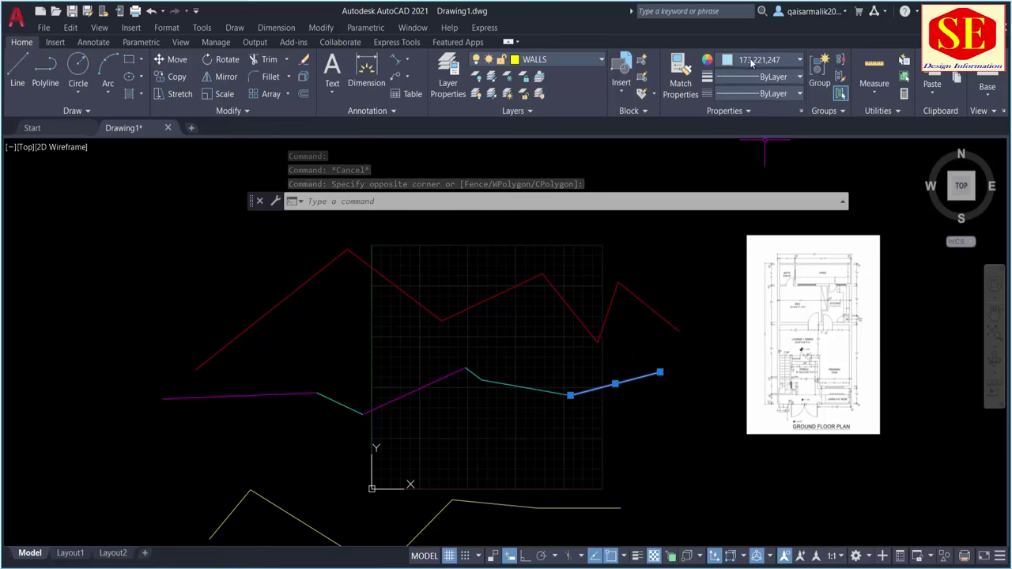
key(Escape)
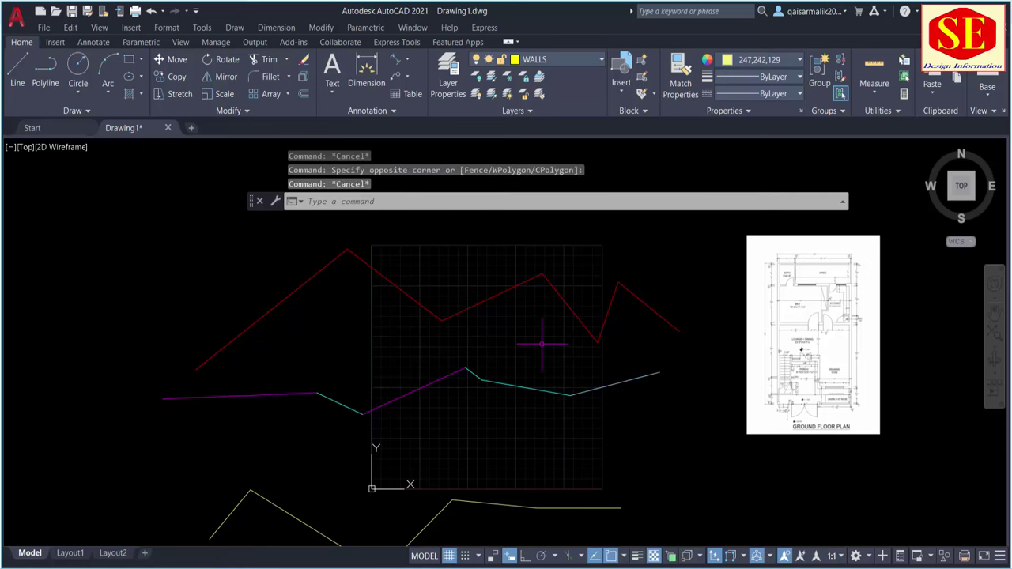
scroll(477, 316, down, 4)
click(553, 273)
click(365, 460)
text(E)
key(Return)
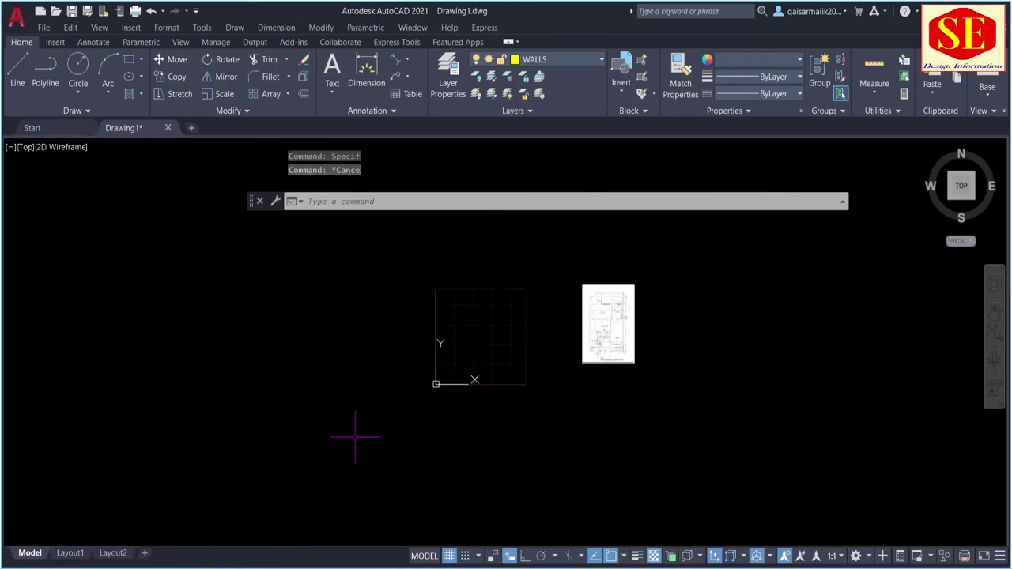
key(Return)
click(284, 314)
click(344, 391)
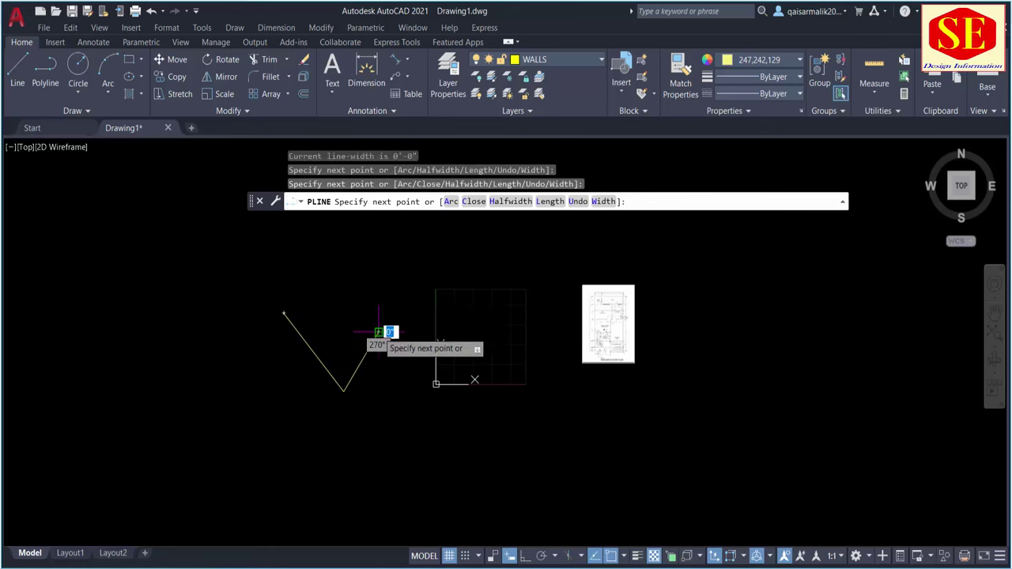
click(378, 333)
click(441, 452)
click(489, 431)
click(622, 421)
click(708, 412)
click(876, 412)
key(Escape)
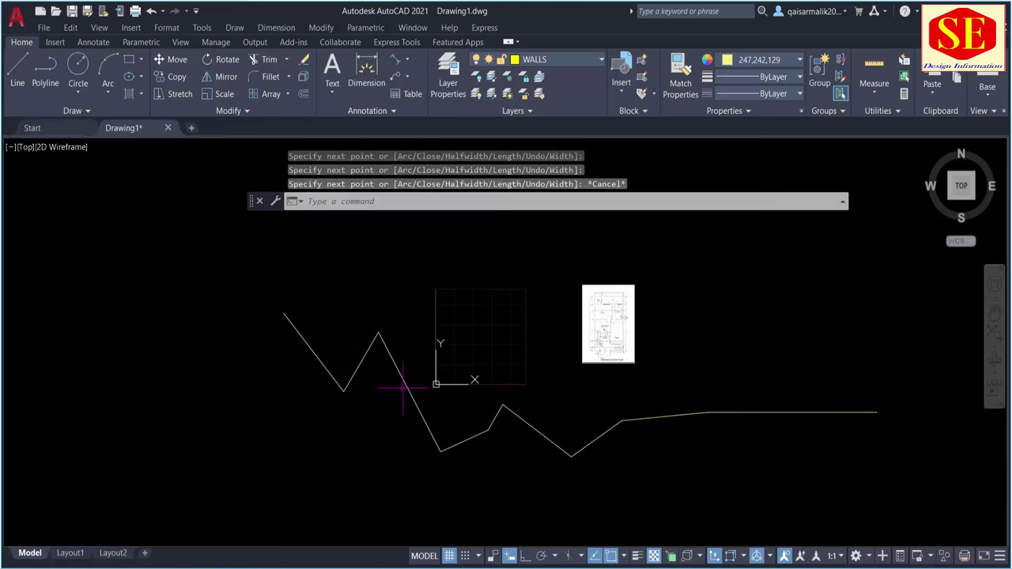
click(411, 395)
text(e)
key(Return)
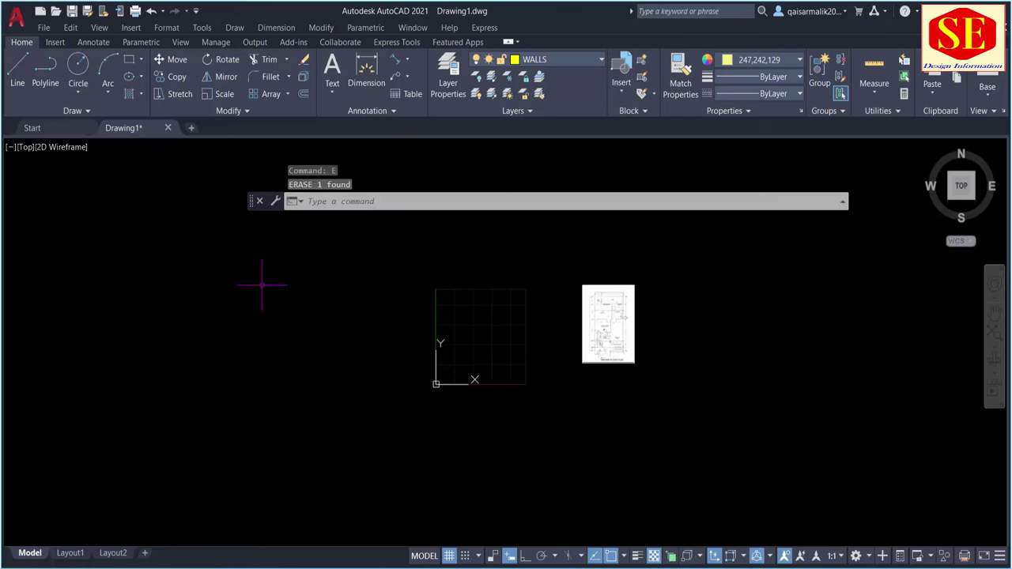
click(17, 70)
click(275, 358)
click(354, 431)
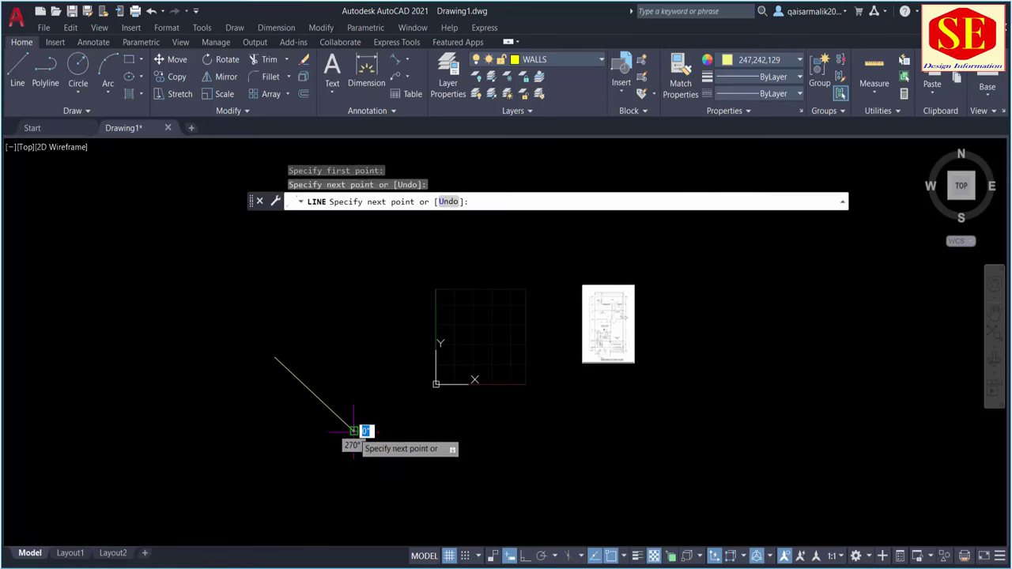
click(407, 393)
click(565, 440)
click(642, 439)
click(742, 421)
click(786, 348)
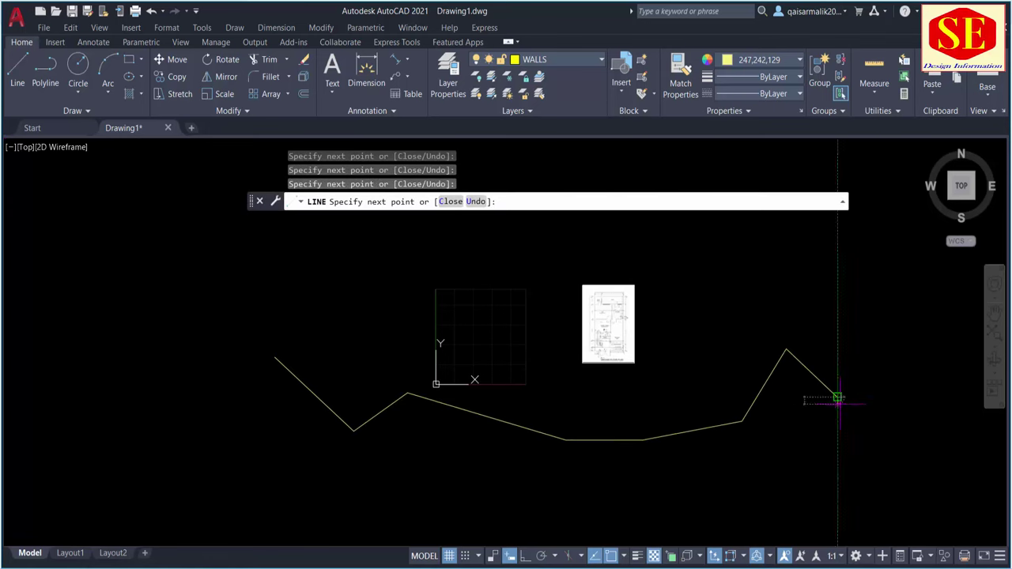
click(836, 397)
key(Escape)
click(545, 432)
click(526, 445)
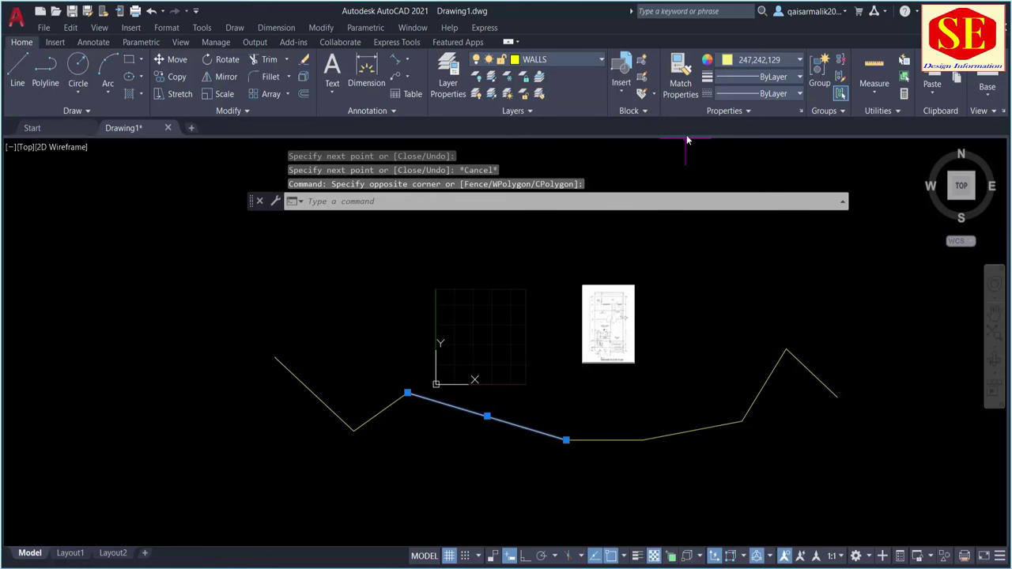
click(744, 64)
click(749, 158)
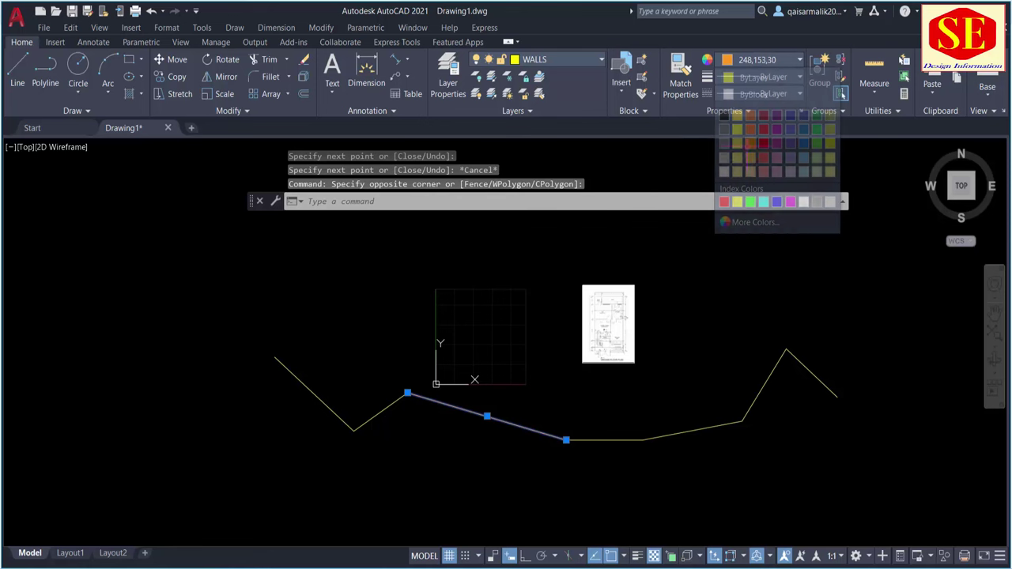
key(Escape)
click(692, 430)
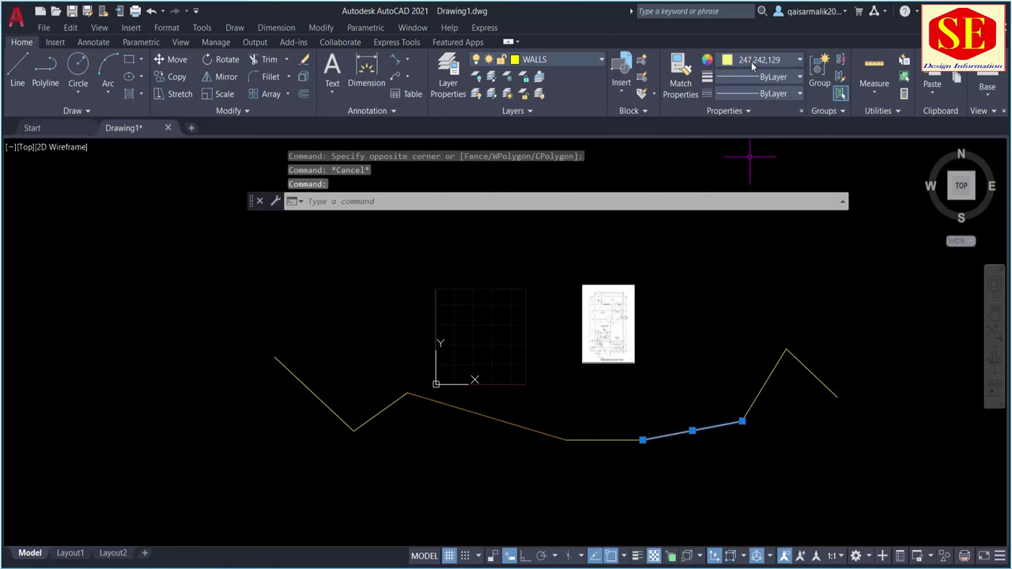
click(752, 66)
click(763, 146)
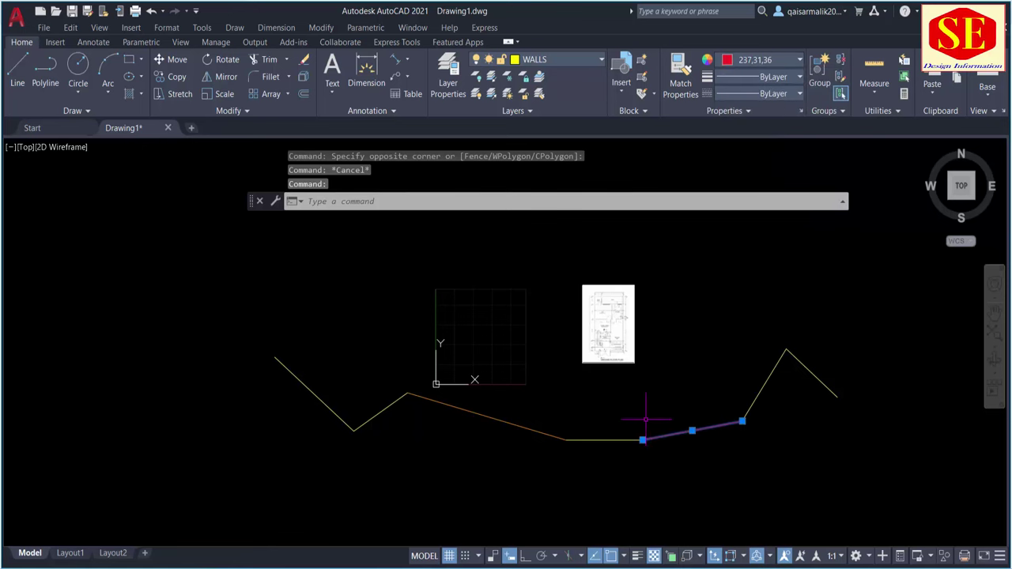
key(Escape)
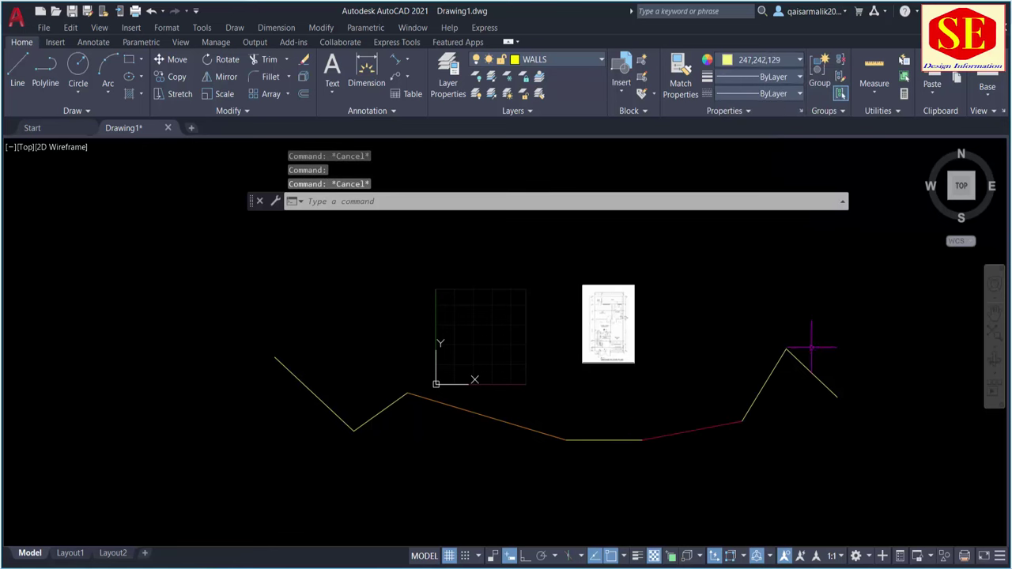
drag(806, 346, 662, 469)
text(e)
key(Return)
click(648, 405)
click(329, 458)
key(Return)
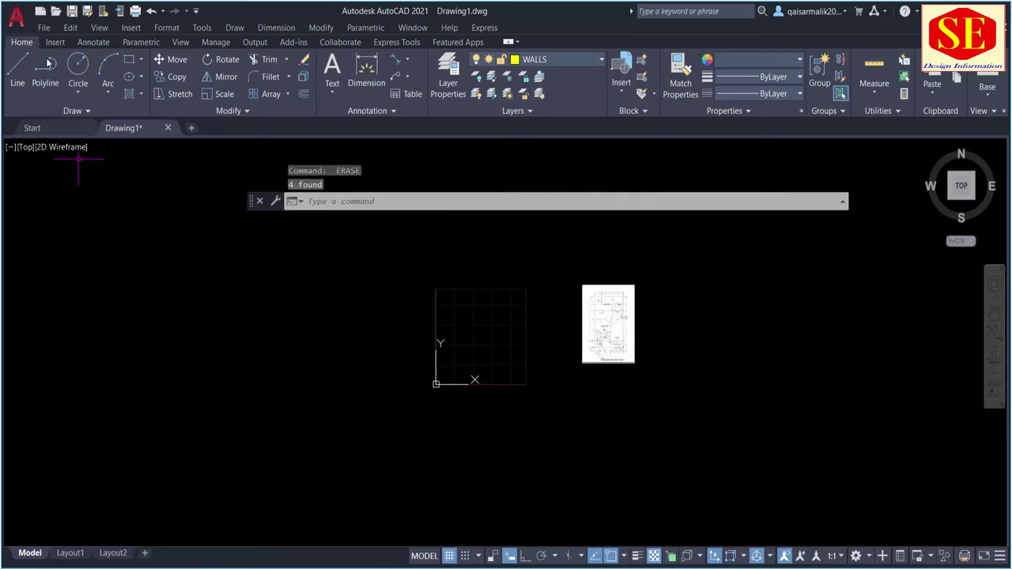
click(45, 71)
click(197, 333)
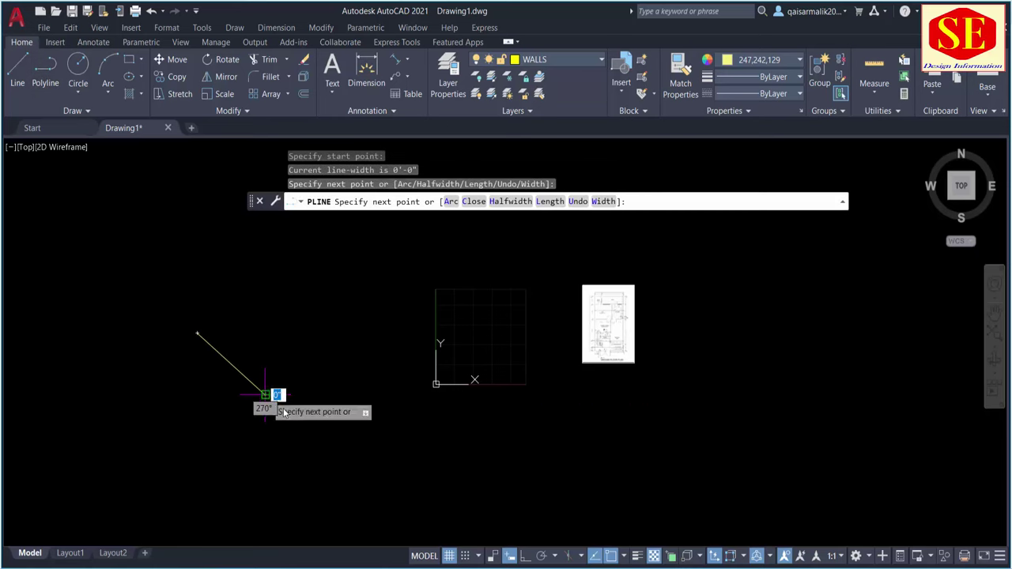
click(265, 395)
click(370, 416)
click(371, 322)
click(435, 385)
click(529, 434)
click(593, 443)
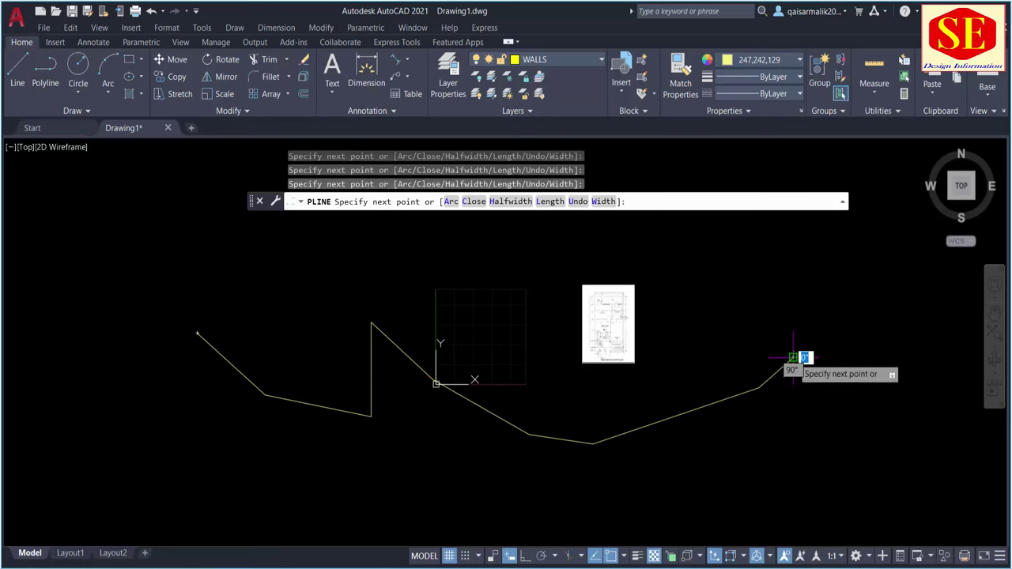
click(758, 387)
click(820, 334)
key(Escape)
click(783, 366)
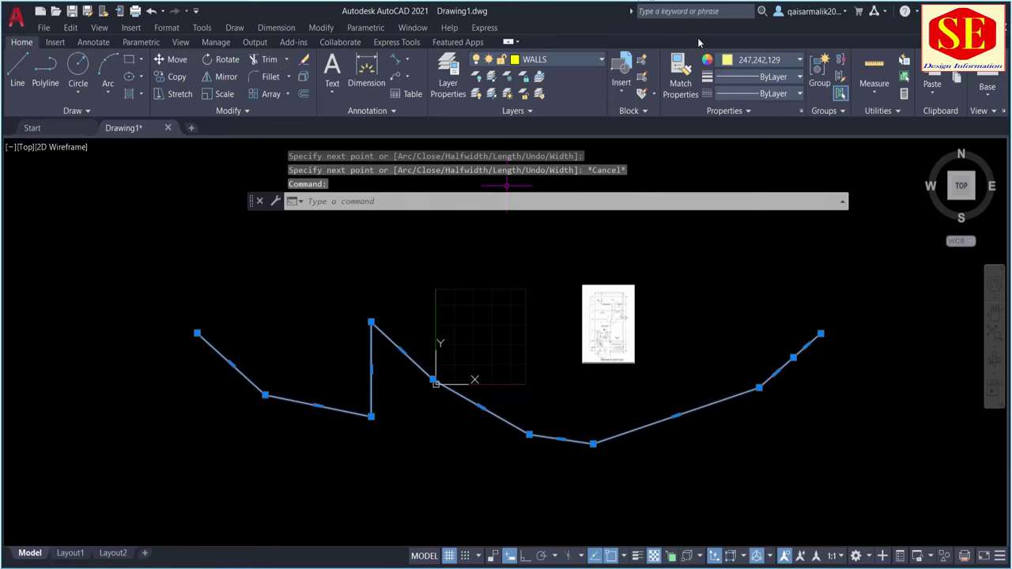
click(751, 65)
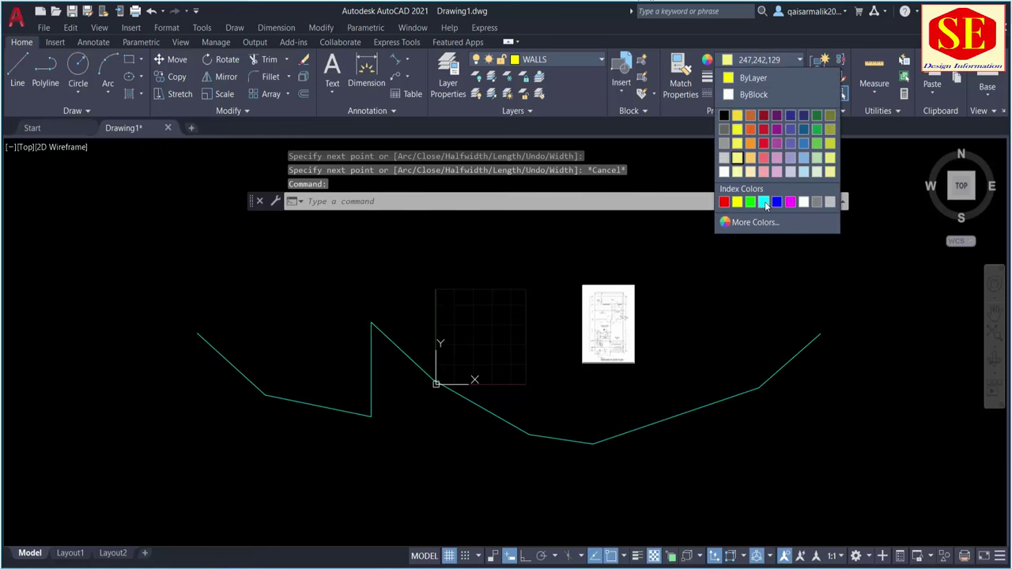
click(766, 199)
click(731, 66)
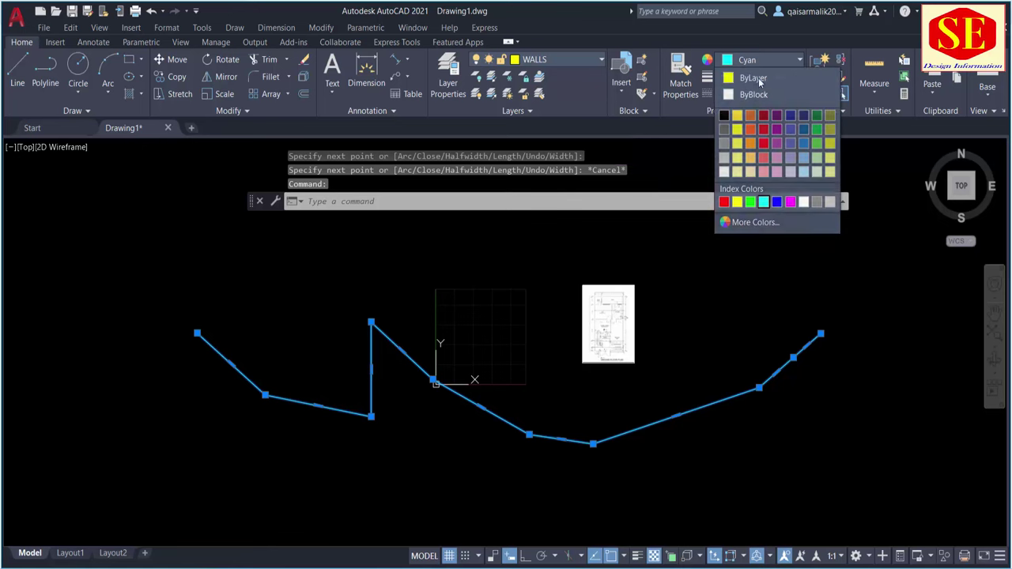
click(786, 204)
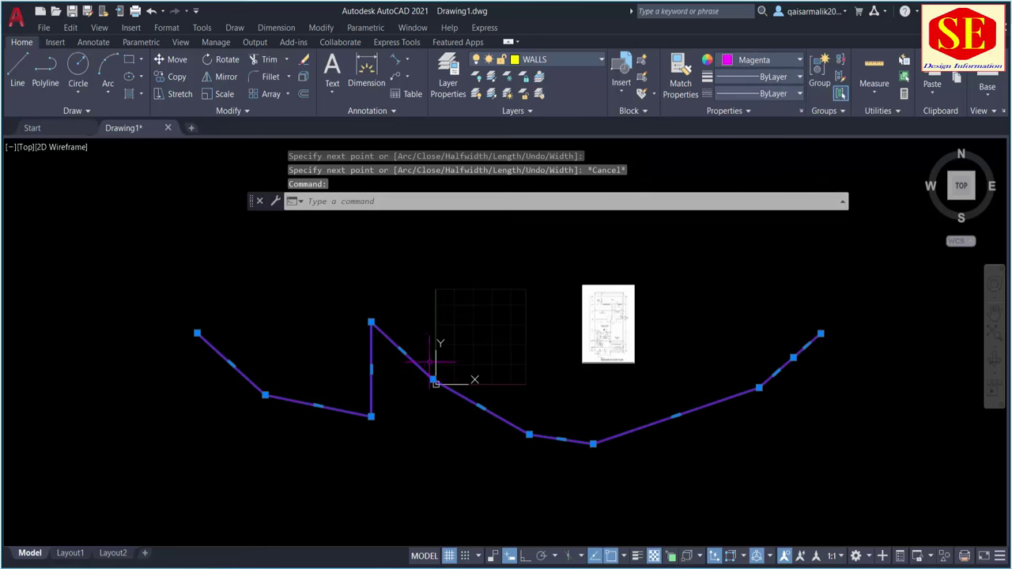
key(Escape)
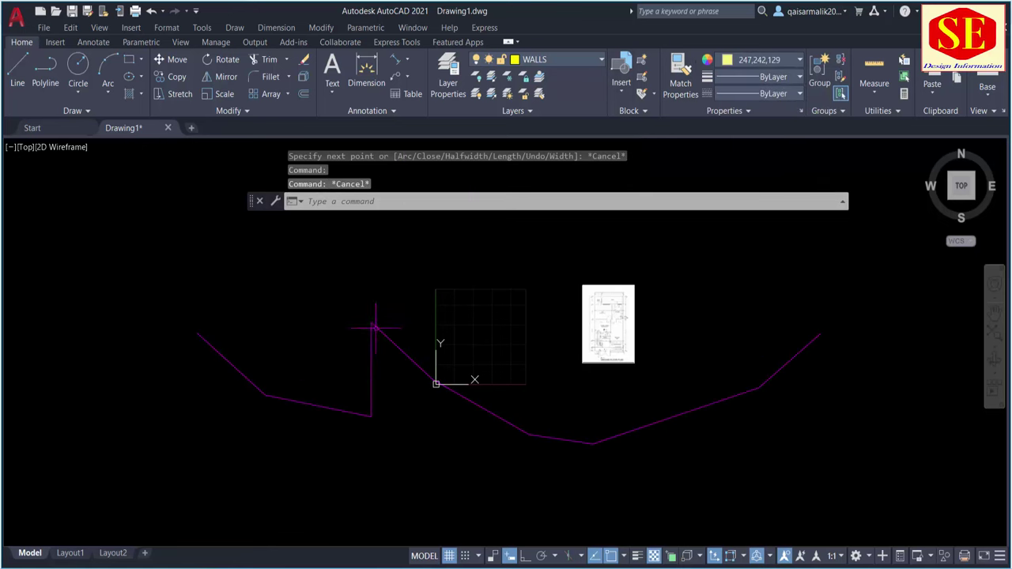
click(338, 409)
text(e)
key(Return)
text(PL)
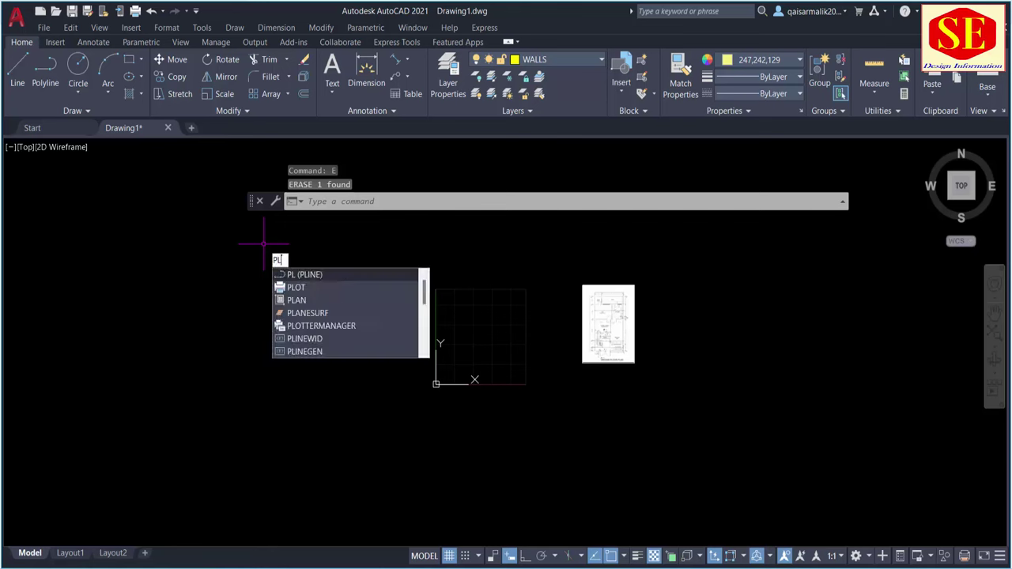
Step: Start a straight polyline with a 373 length entry, then cancel it
key(Return)
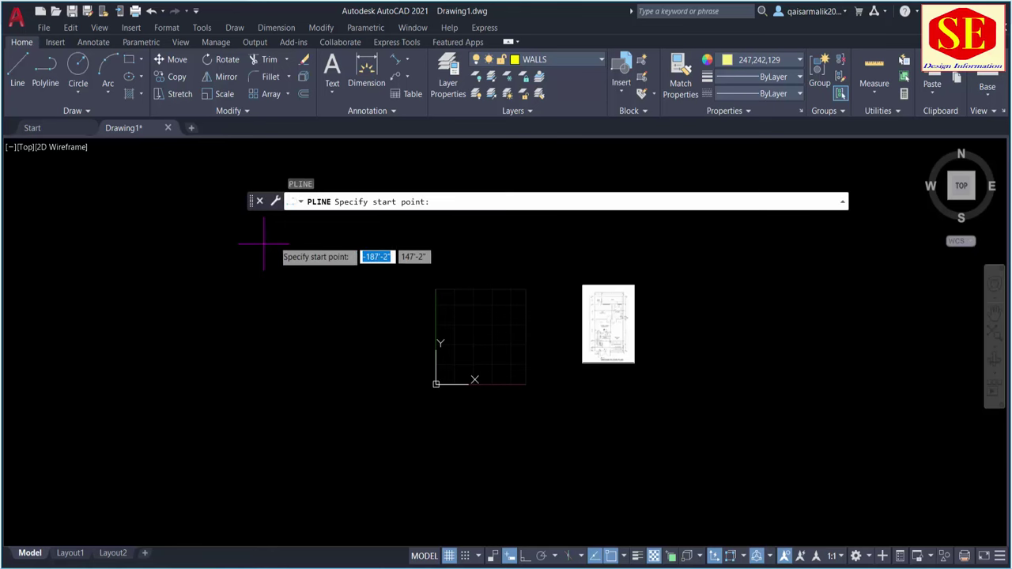
click(156, 362)
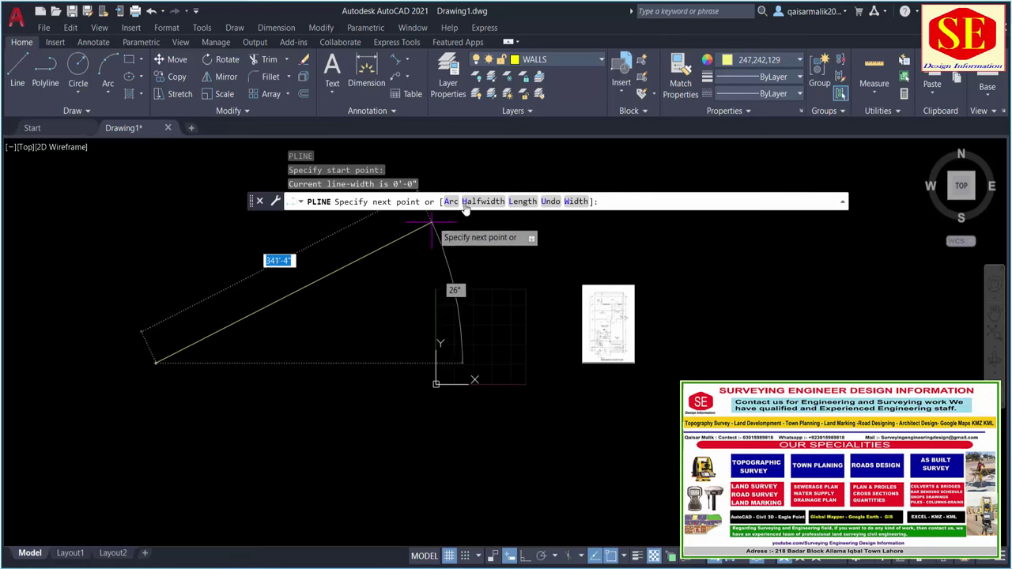
text(373)
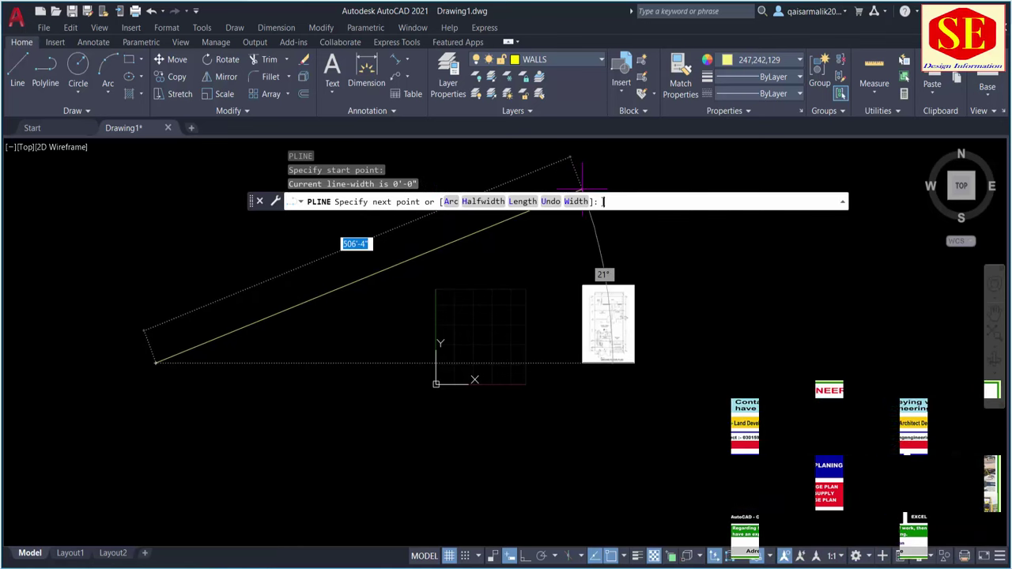
key(Escape)
text(PL)
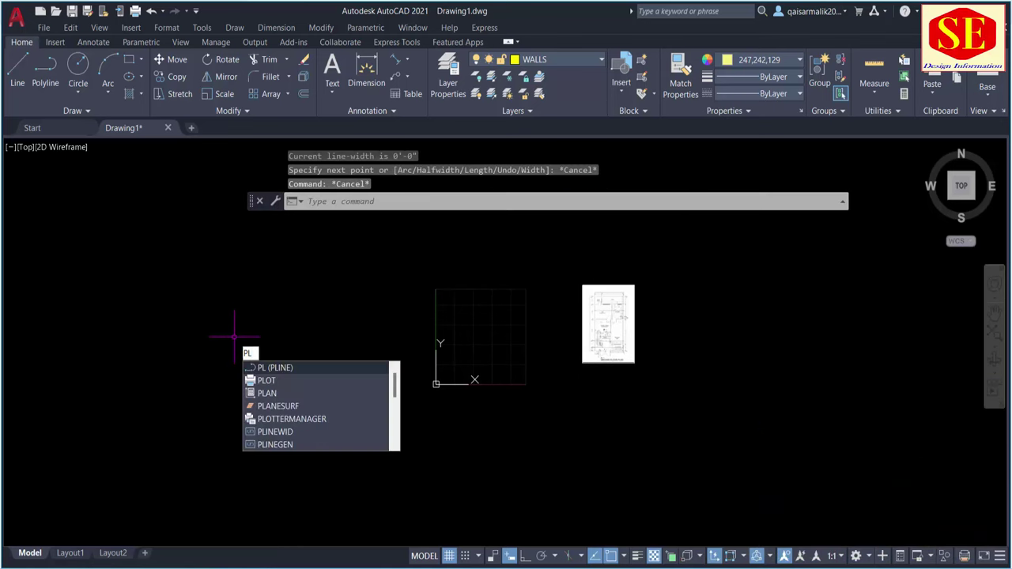
Step: Draw a three-arc polyline from lower left, over a hump, to lower right
key(Return)
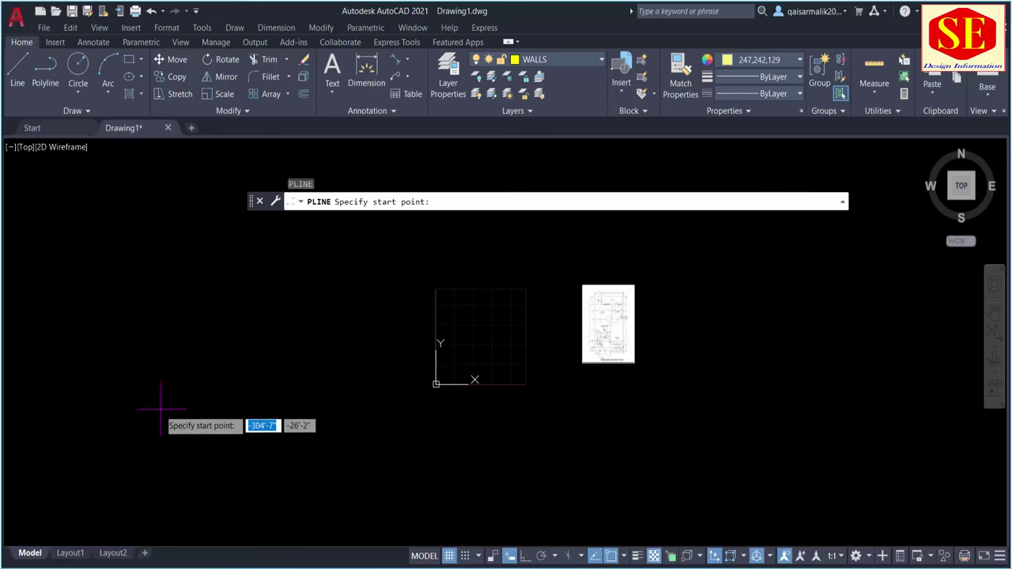
click(160, 409)
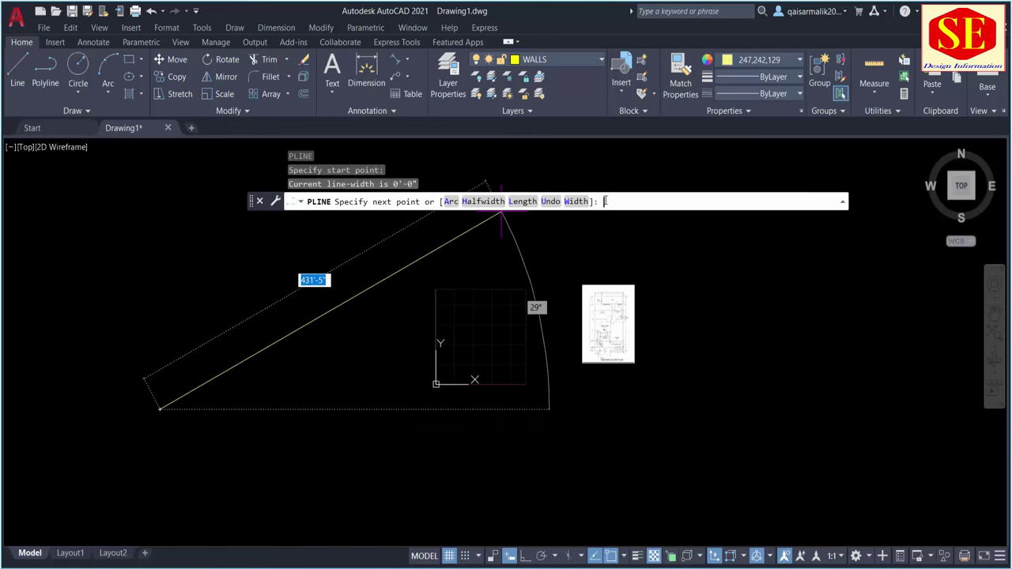
text(A)
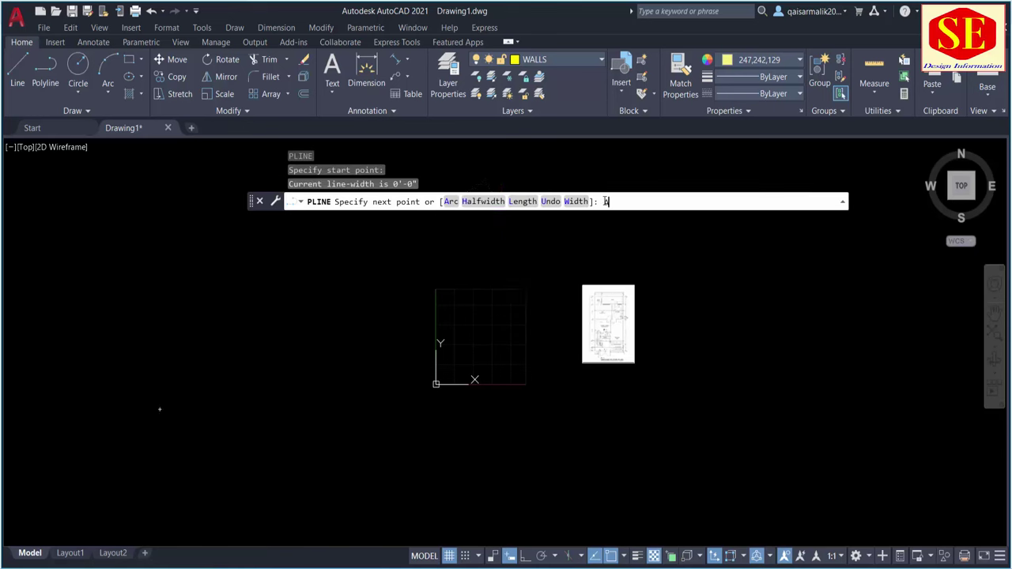
key(Return)
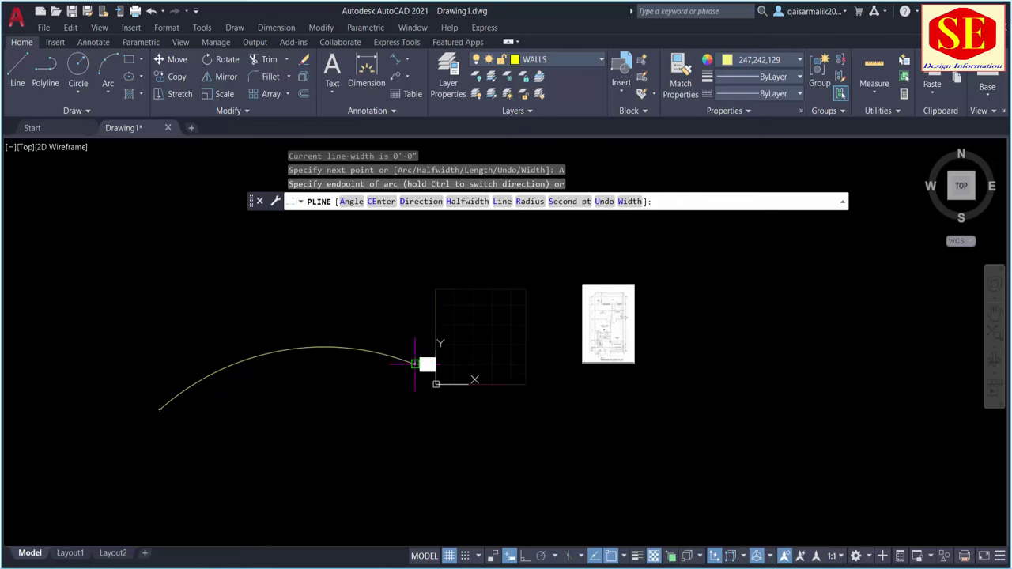
click(437, 369)
click(554, 248)
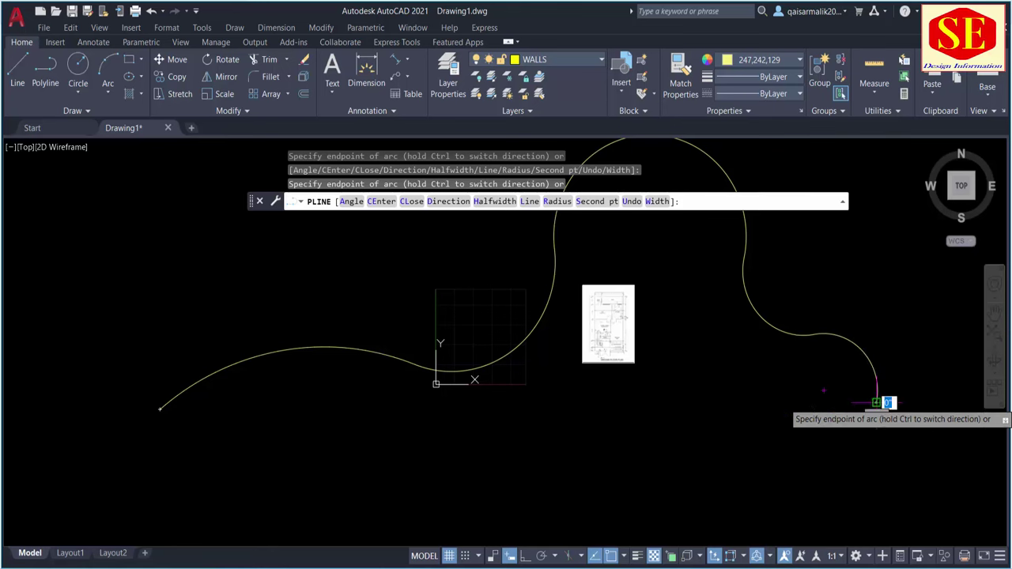
click(876, 401)
key(Escape)
scroll(475, 292, down, 1)
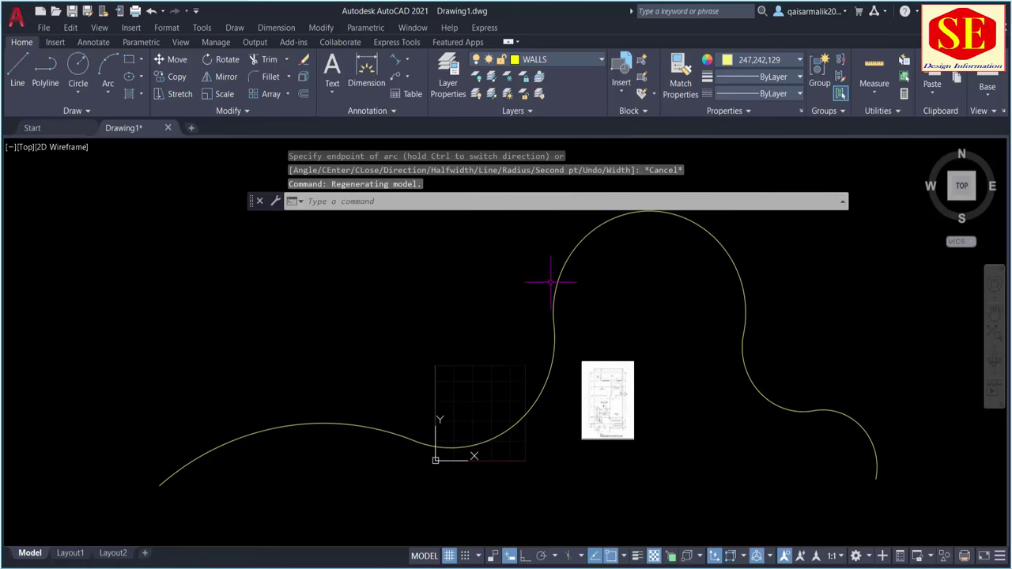
scroll(380, 253, down, 2)
Step: Draw a six-vertex zigzag polyline below the curve and close it
key(Escape)
text(pl)
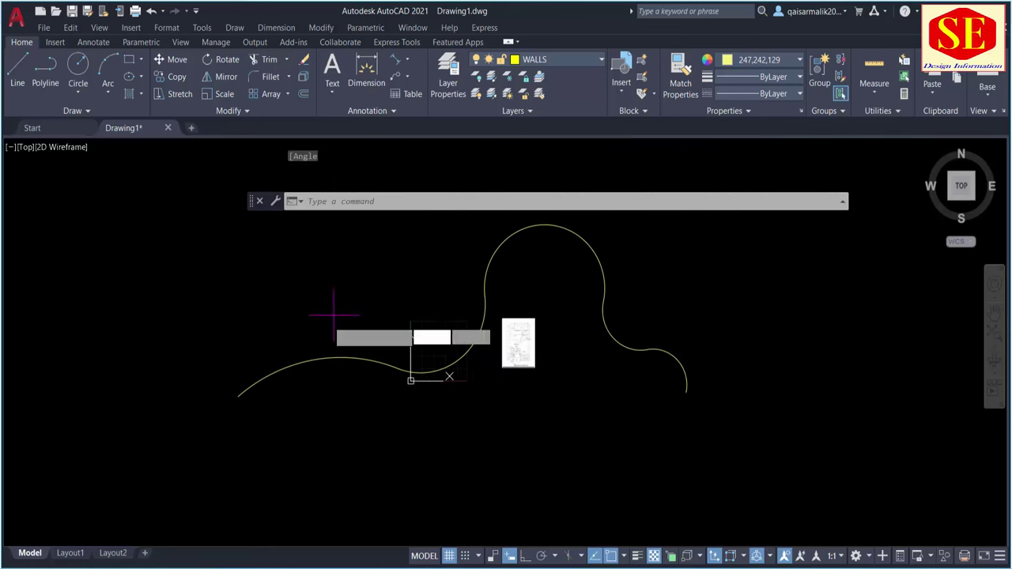
key(Return)
click(188, 475)
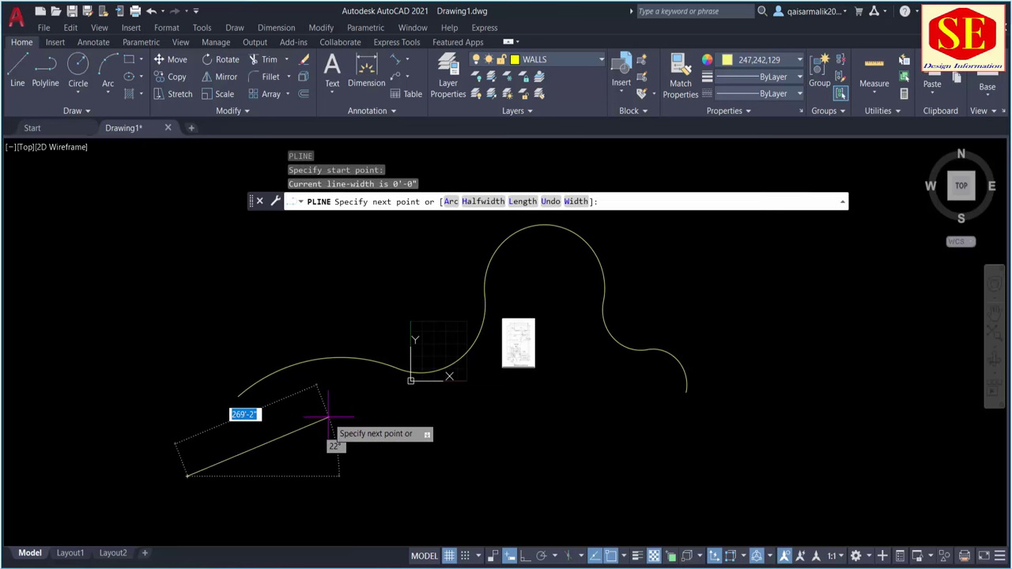
click(329, 417)
click(497, 469)
click(543, 425)
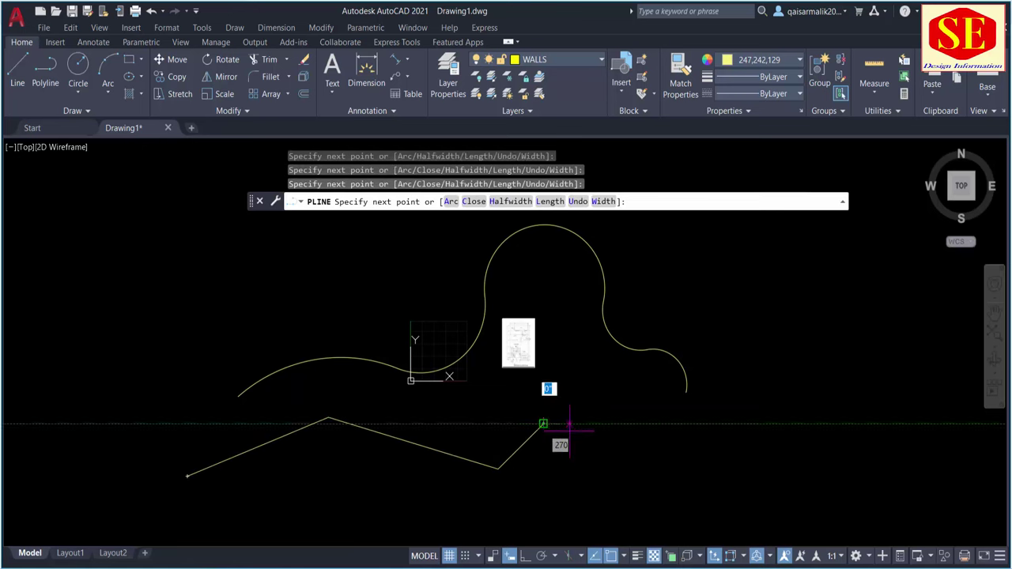
click(612, 457)
click(746, 433)
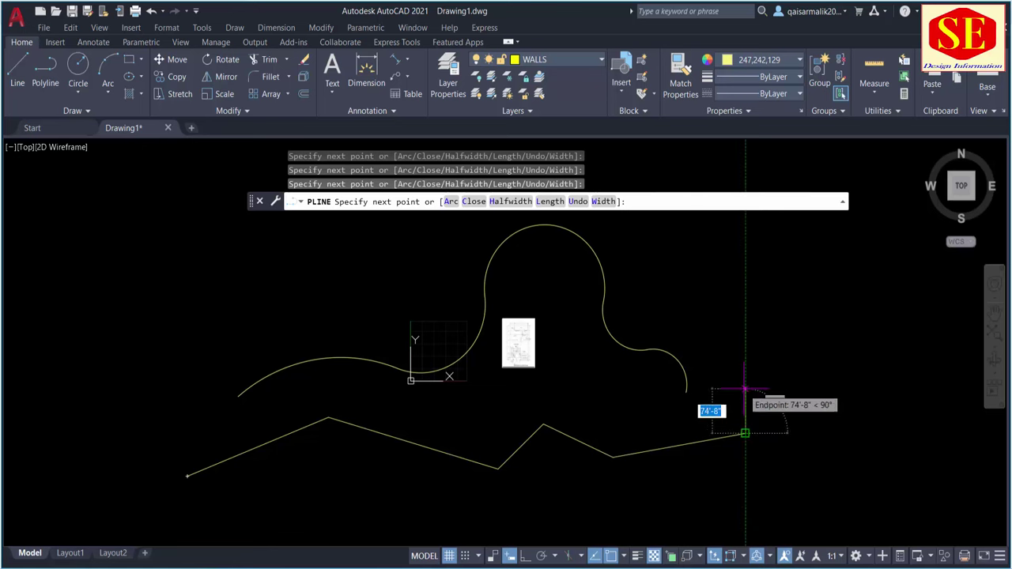
click(474, 202)
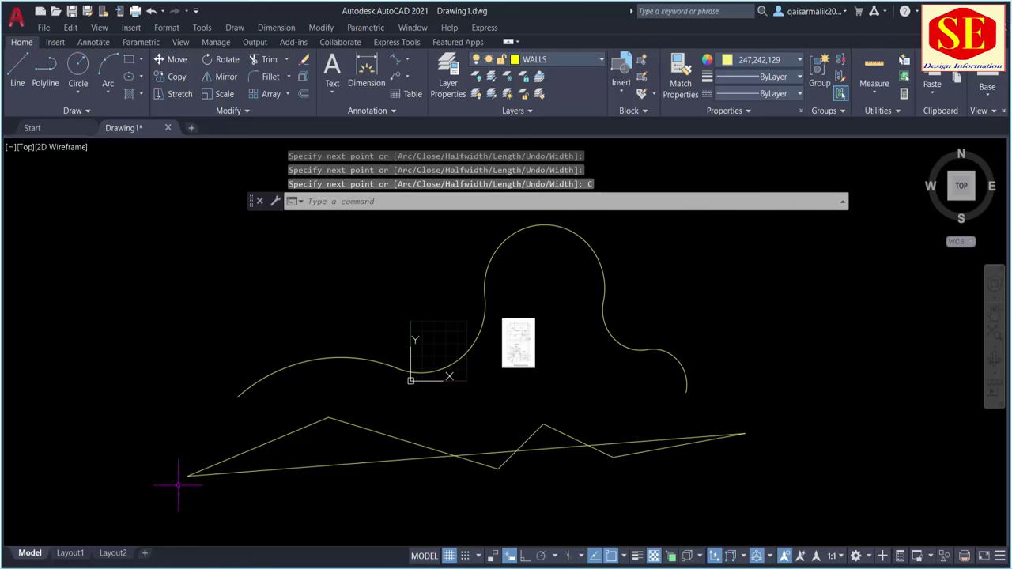
Step: Window-select all three objects and erase them with E
click(219, 473)
key(Escape)
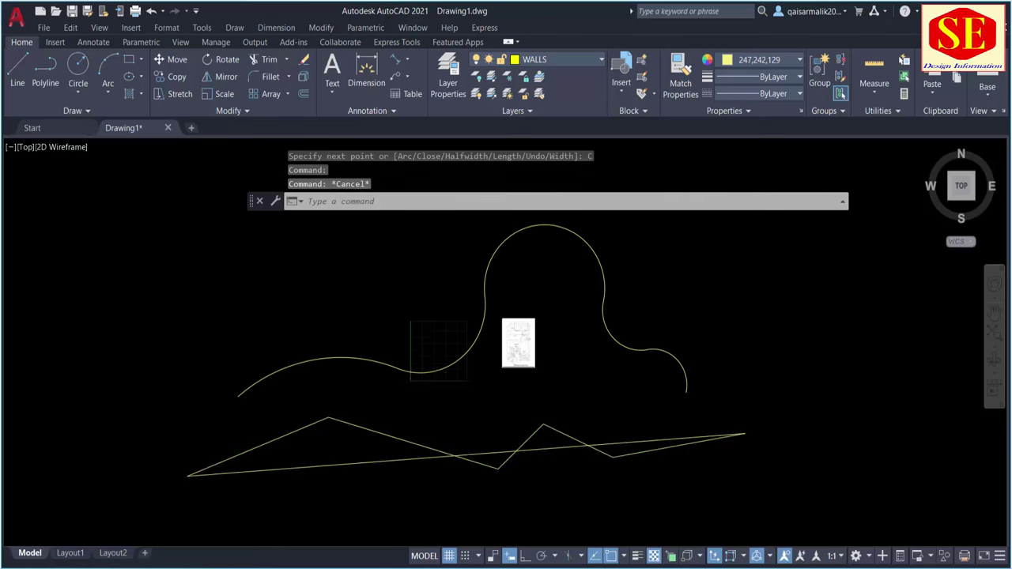
scroll(435, 381, down, 3)
click(598, 334)
click(226, 445)
text(e)
key(Return)
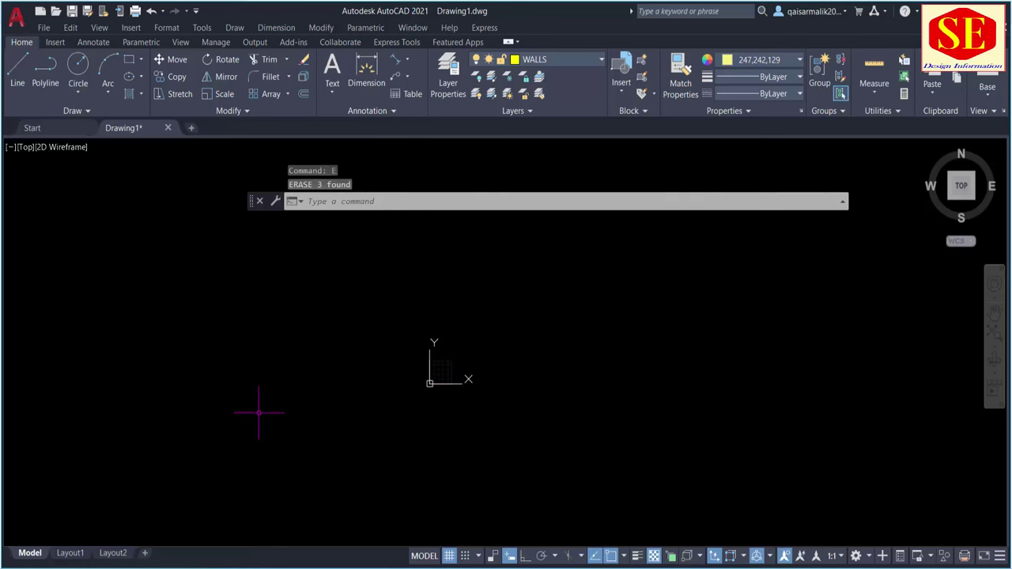
click(259, 412)
key(Escape)
text(pl)
key(Return)
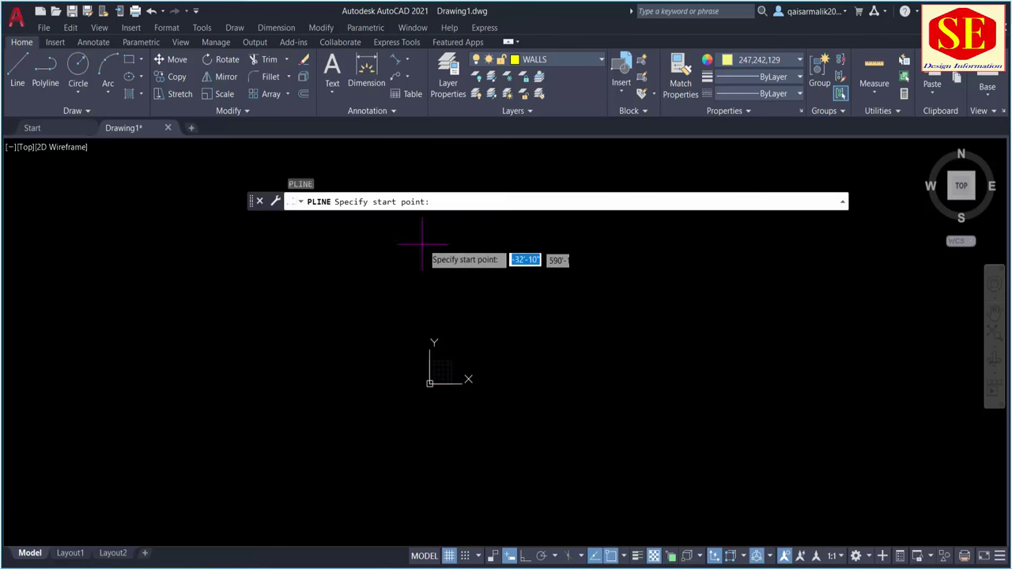
click(197, 348)
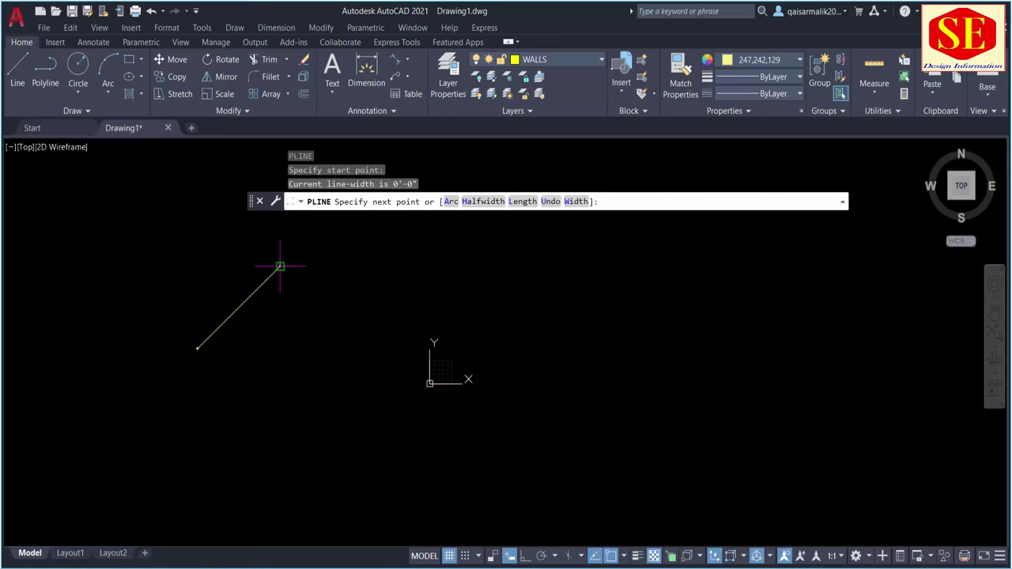
click(280, 266)
click(412, 366)
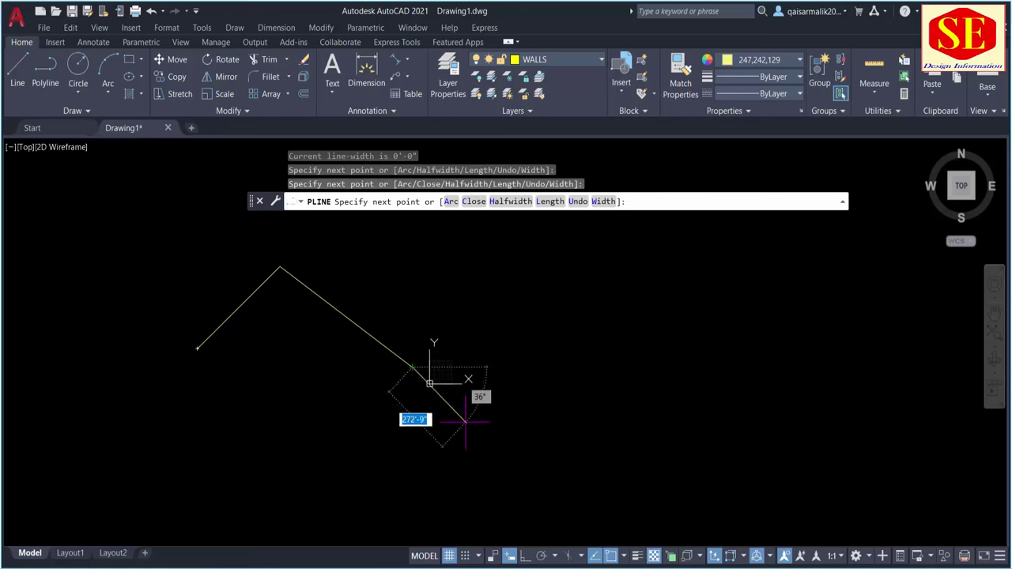
click(635, 378)
click(623, 486)
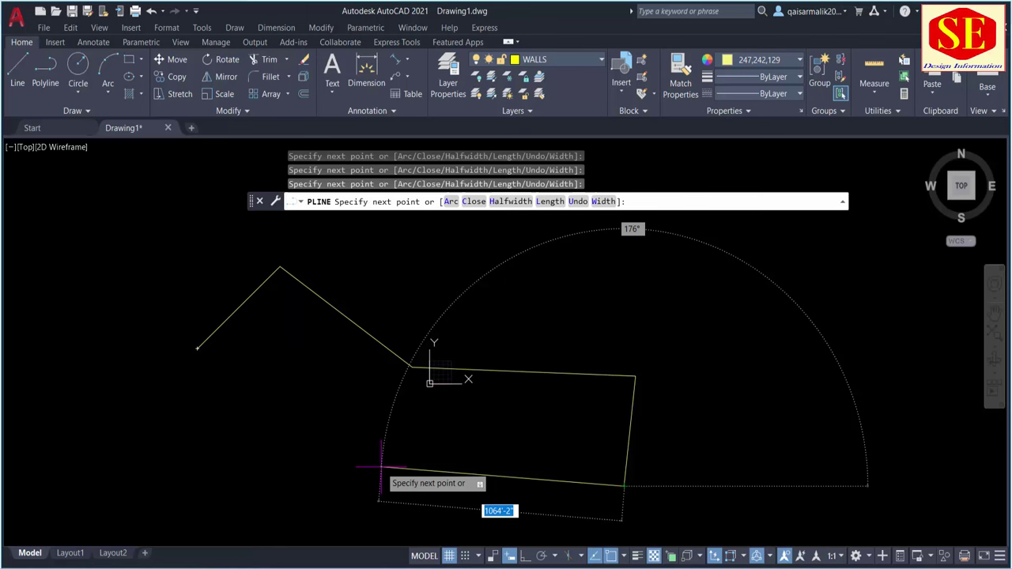
click(331, 505)
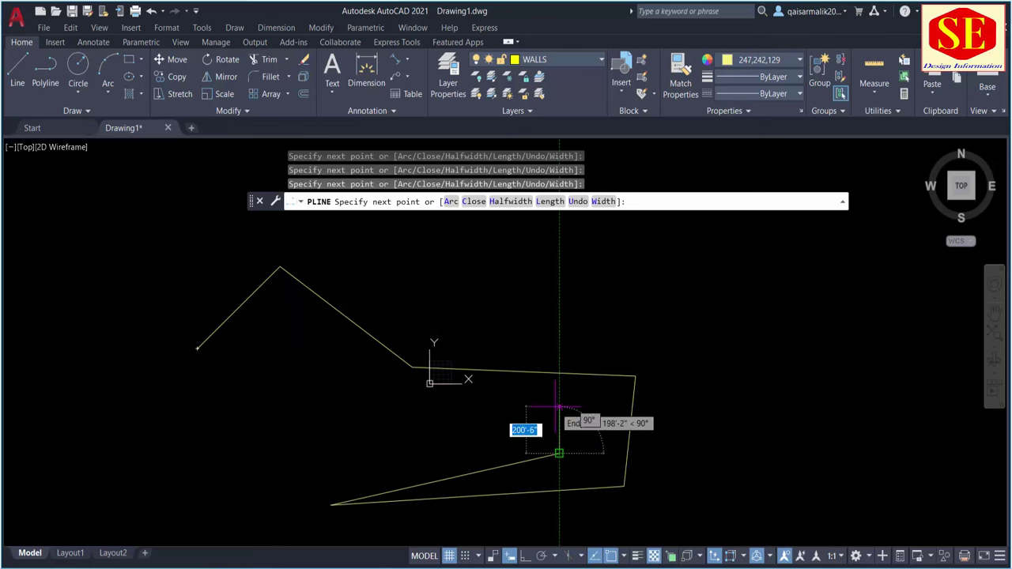
click(558, 407)
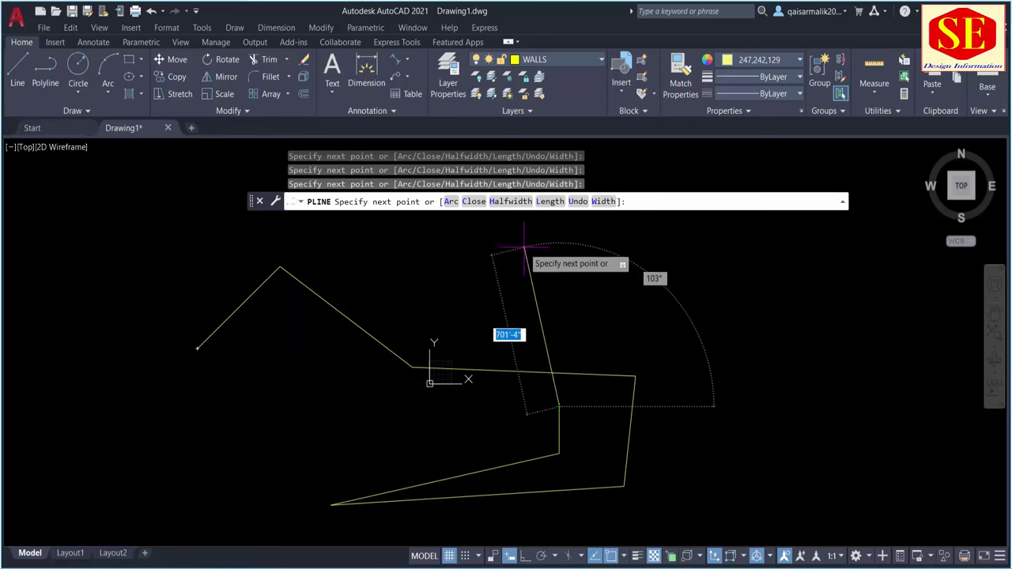
click(470, 202)
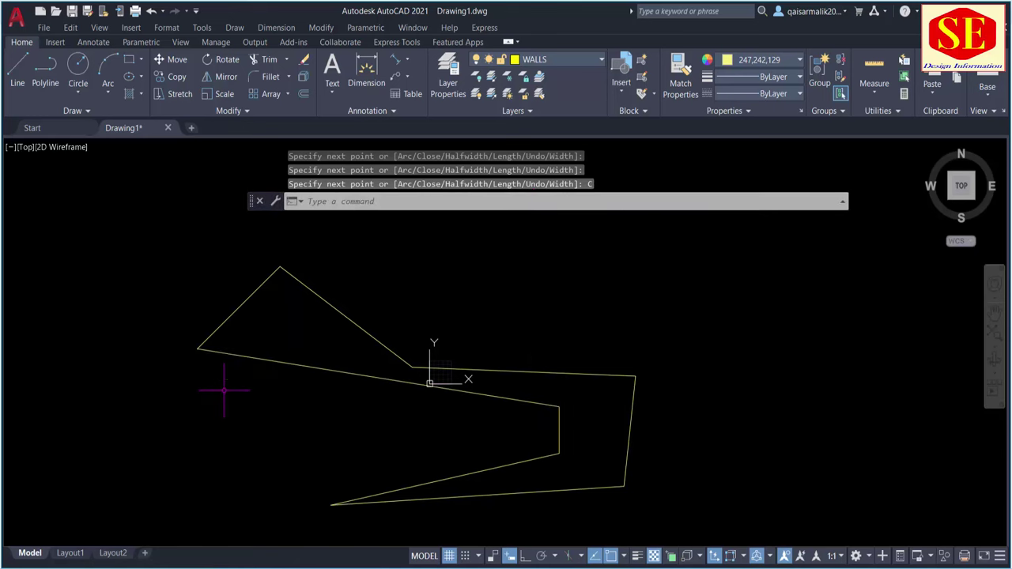
key(Escape)
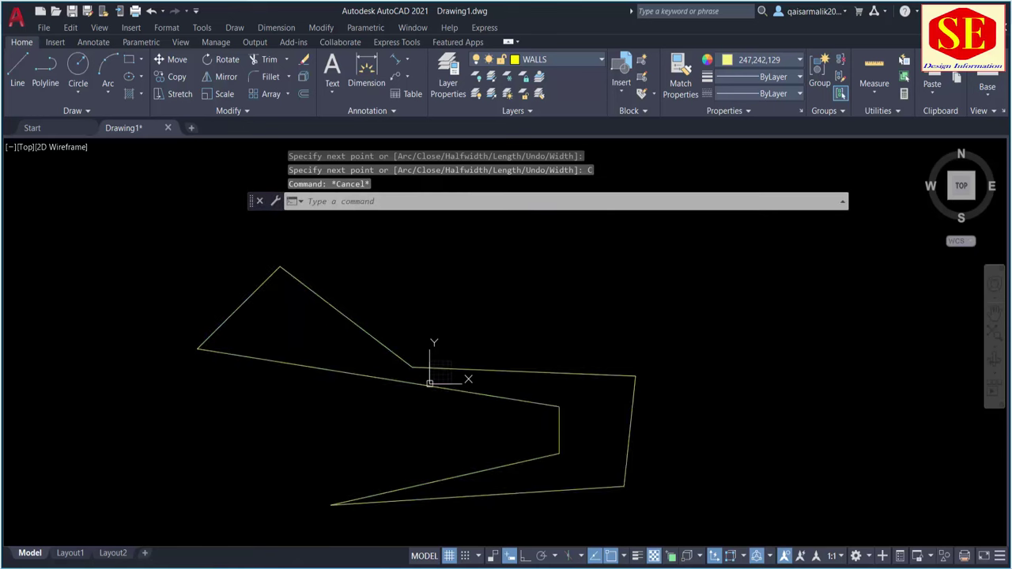
drag(395, 301, 277, 402)
text(e)
key(Return)
key(Return)
click(205, 446)
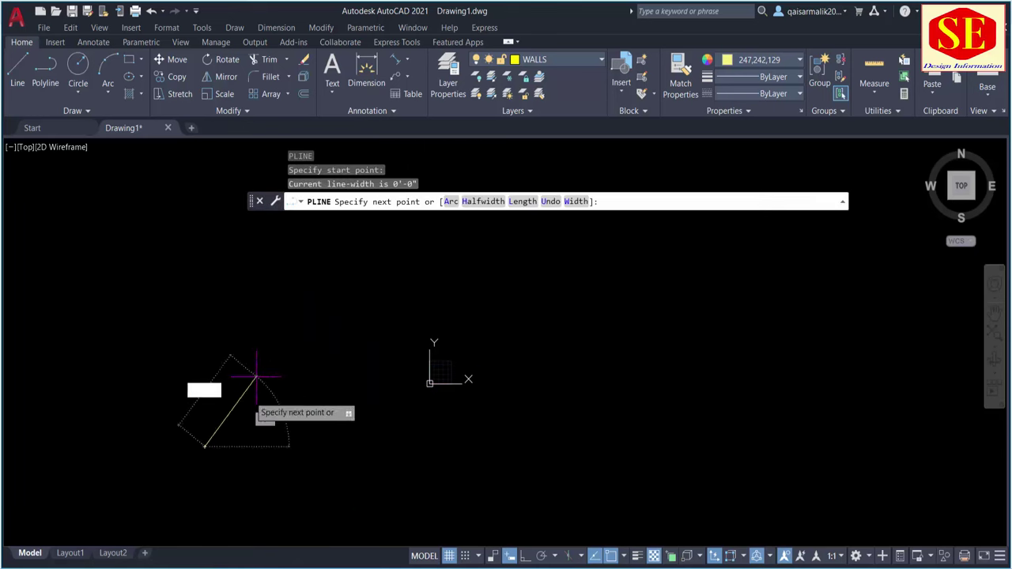
click(297, 307)
click(366, 403)
click(507, 363)
click(586, 298)
click(625, 299)
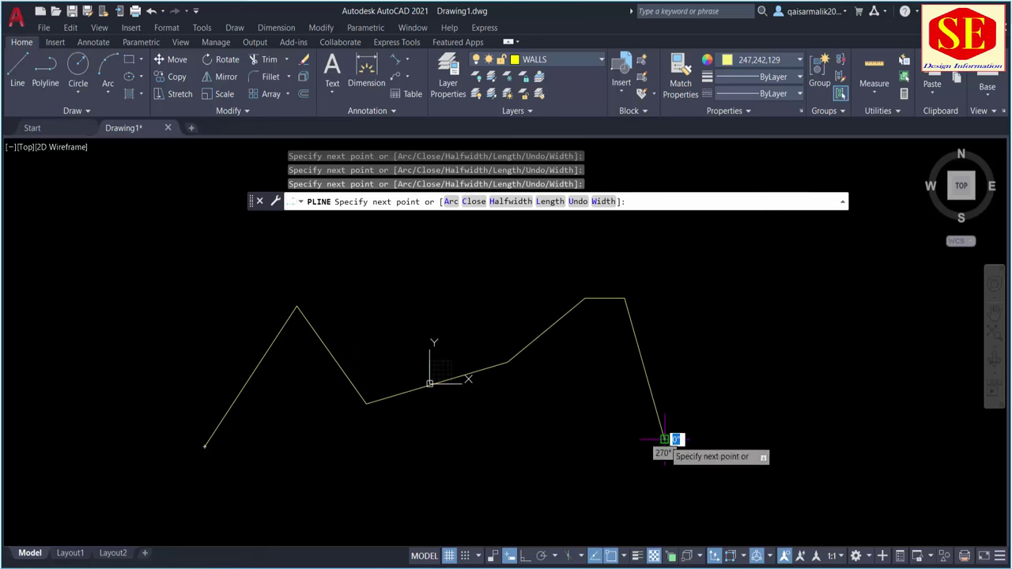
click(664, 439)
click(506, 499)
middle_drag(694, 373, 741, 334)
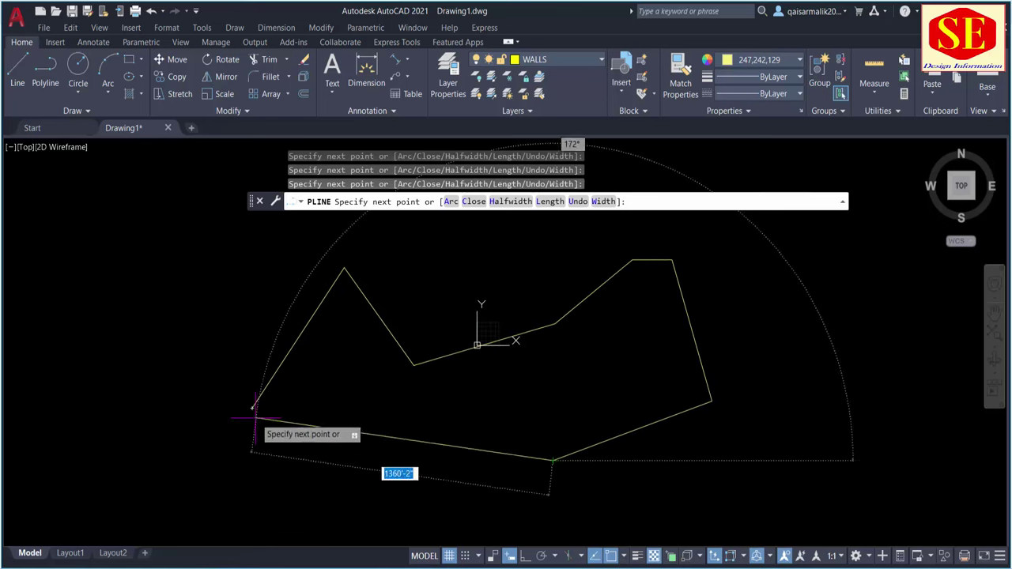
text(C)
key(Return)
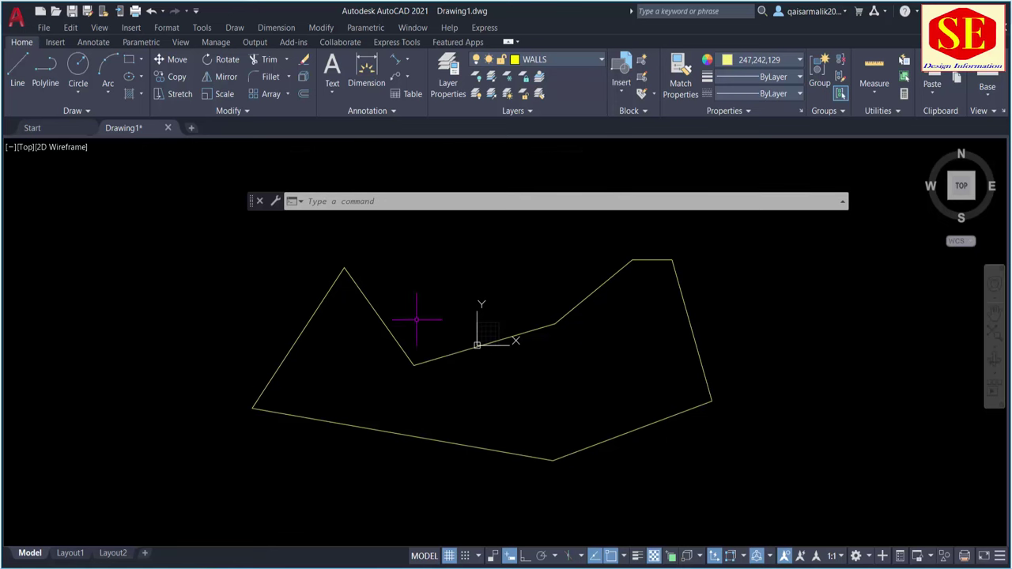
click(408, 308)
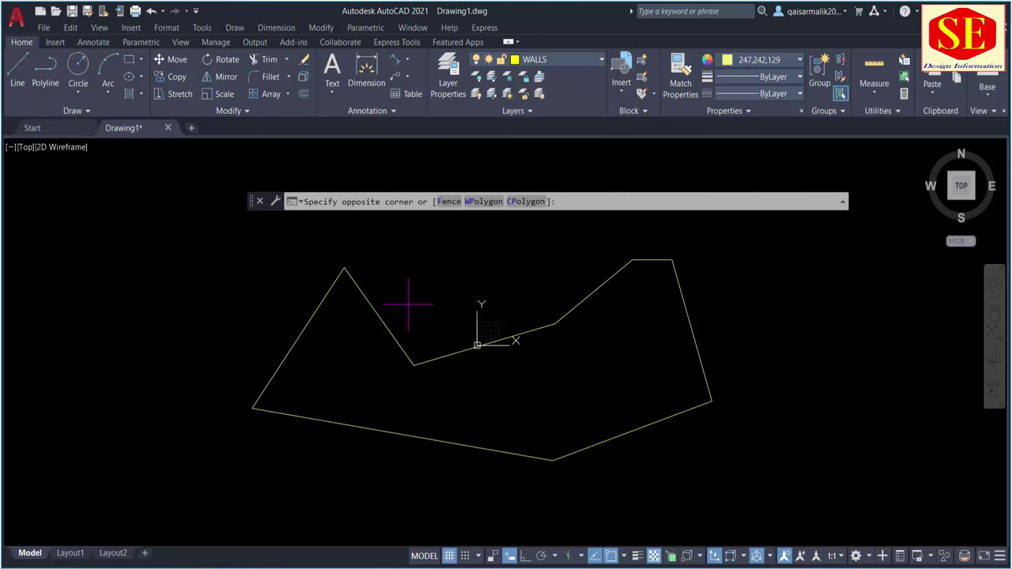
click(308, 435)
key(Return)
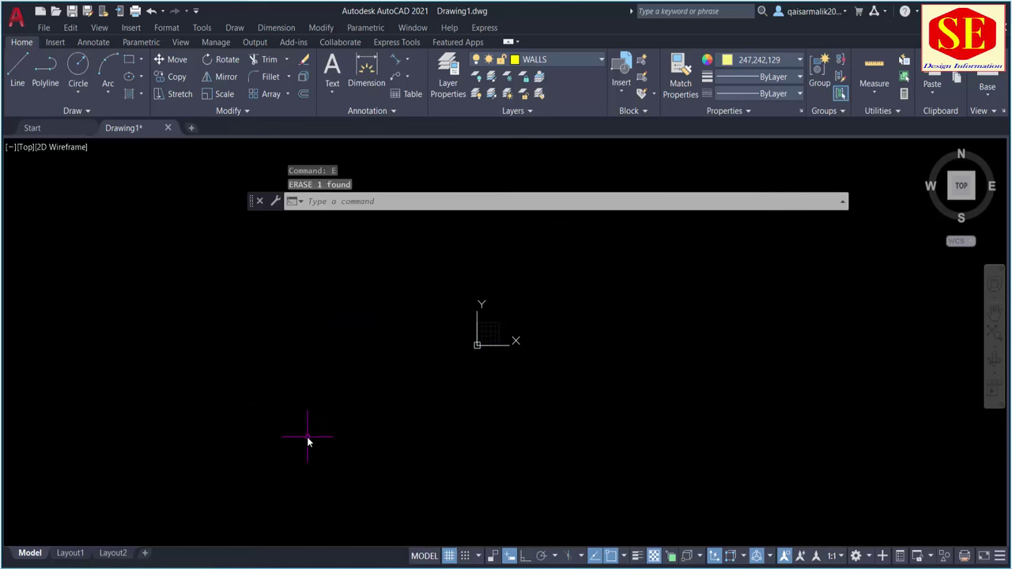
text(PL)
key(Return)
Step: Start a polyline and use the Length option for 100 and 200-unit segments
click(159, 434)
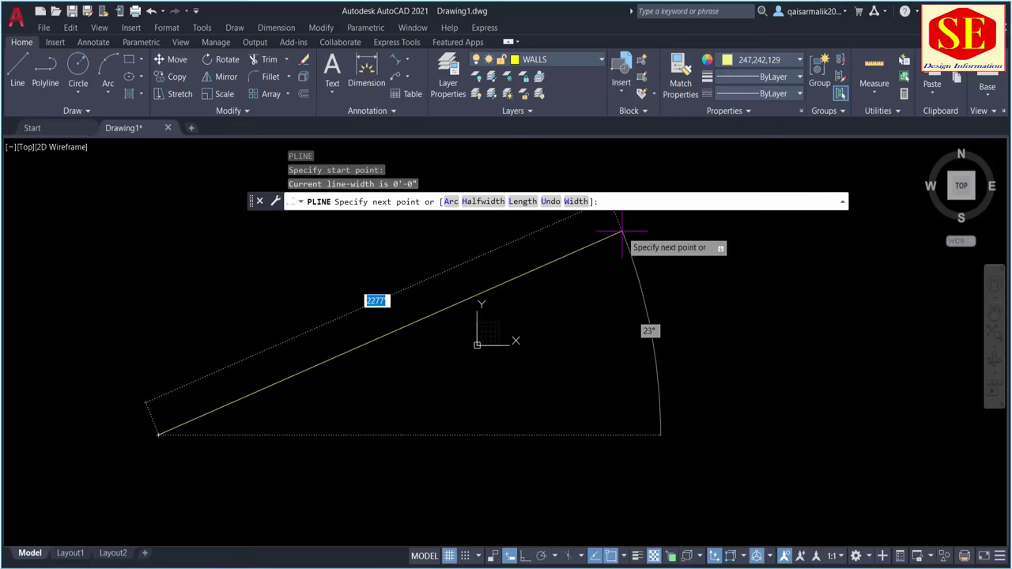
text(L)
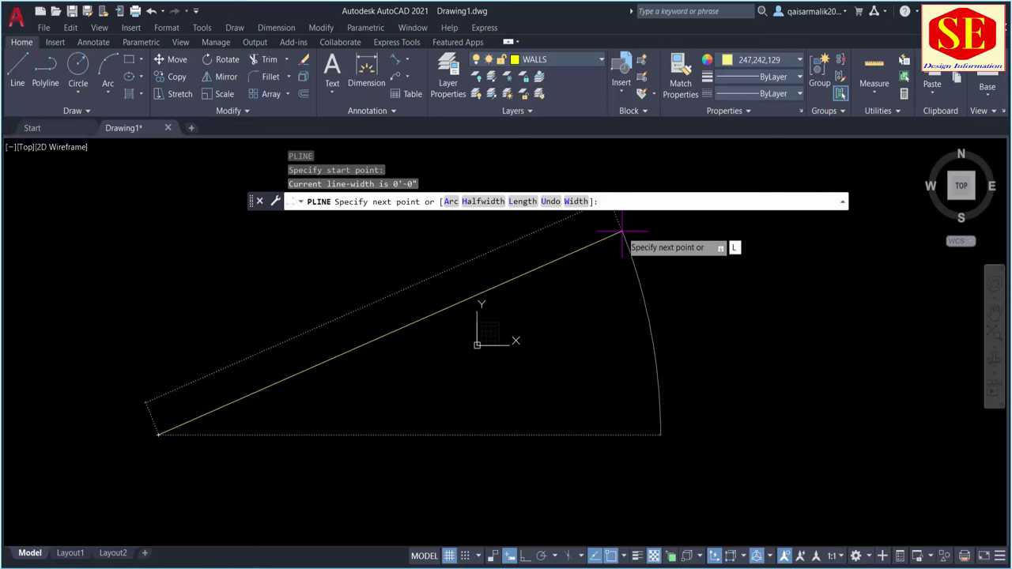
key(Return)
text(100)
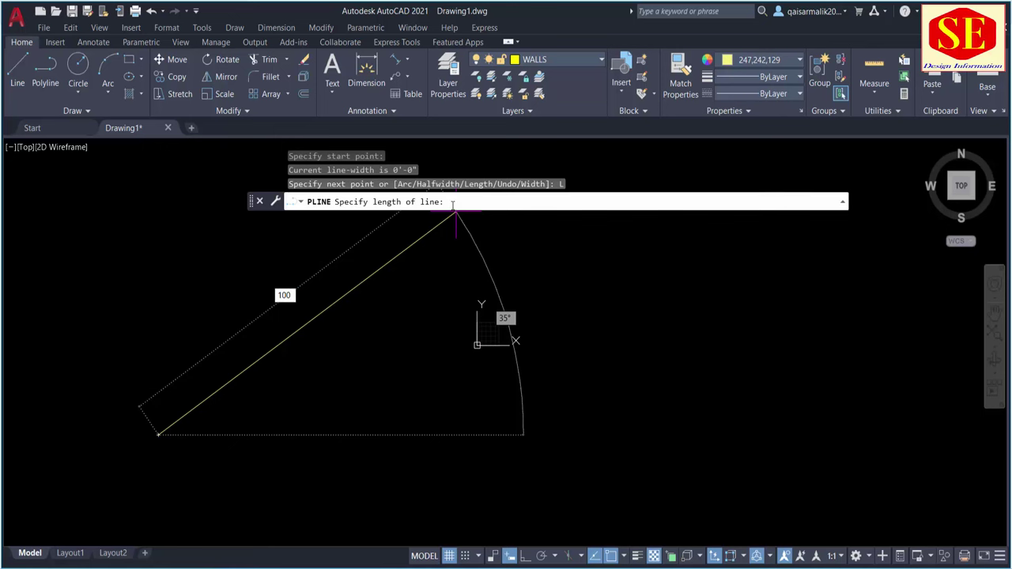
key(Return)
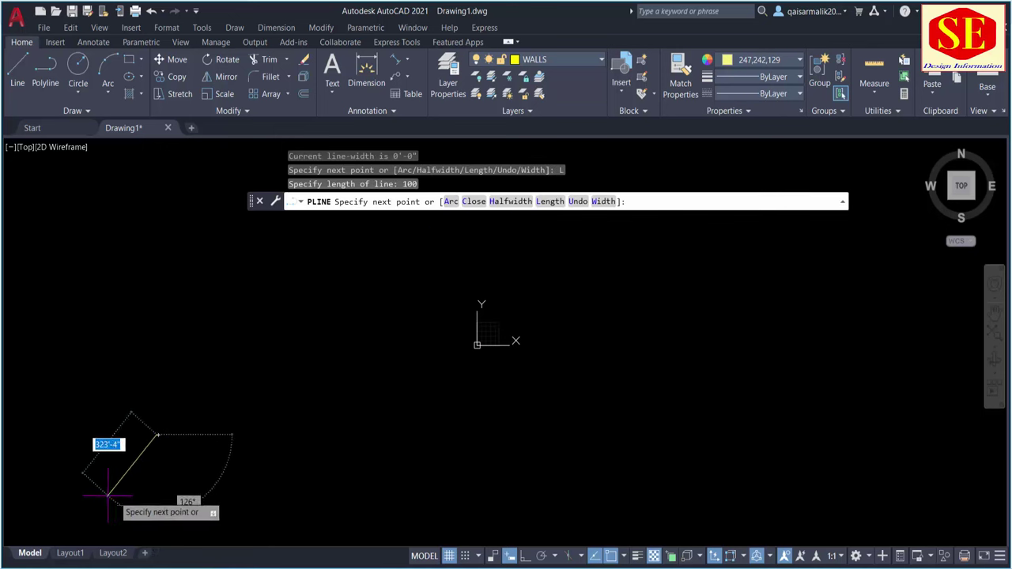
scroll(608, 320, up, 10)
scroll(625, 301, up, 5)
text(200)
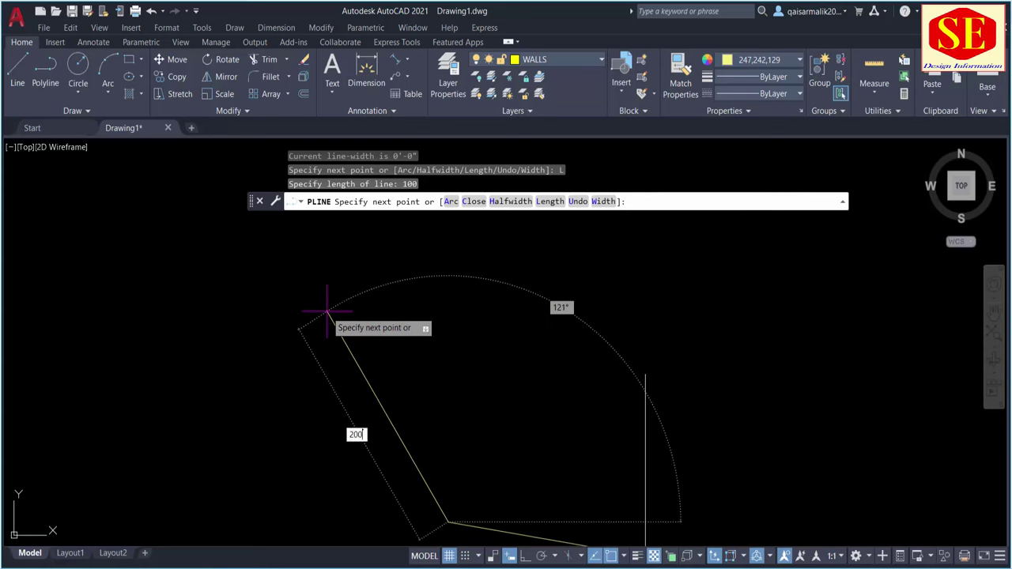
key(Return)
scroll(372, 404, down, 4)
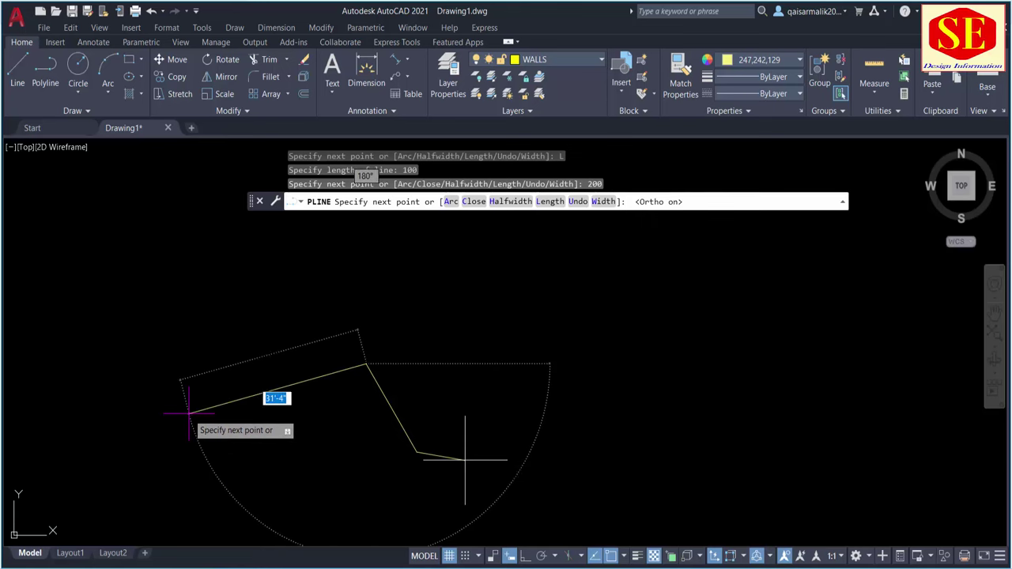
Step: Add a horizontal 500-unit segment with Ortho on, then an angled 500-unit segment
key(F8)
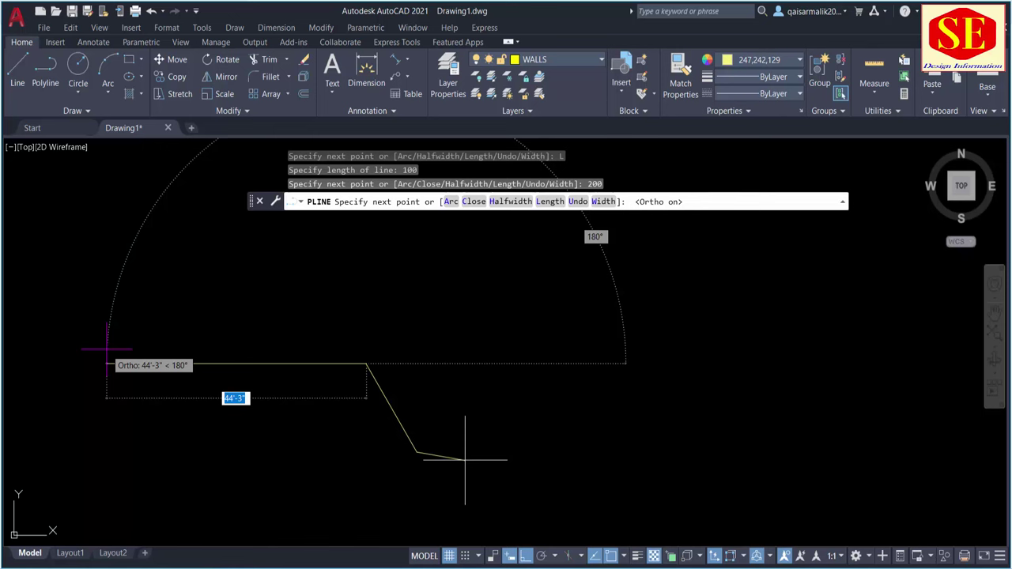
text(500)
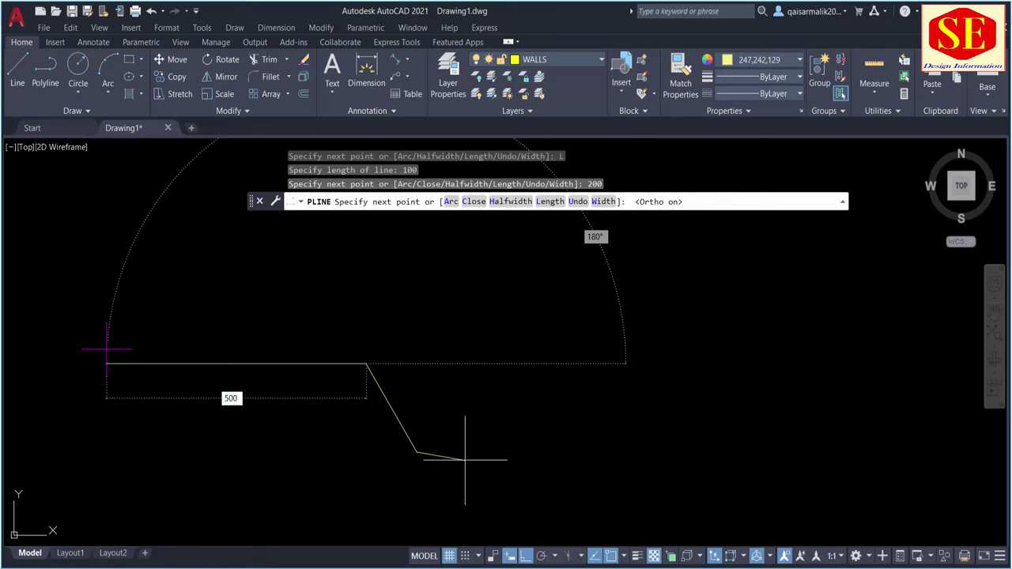
key(Return)
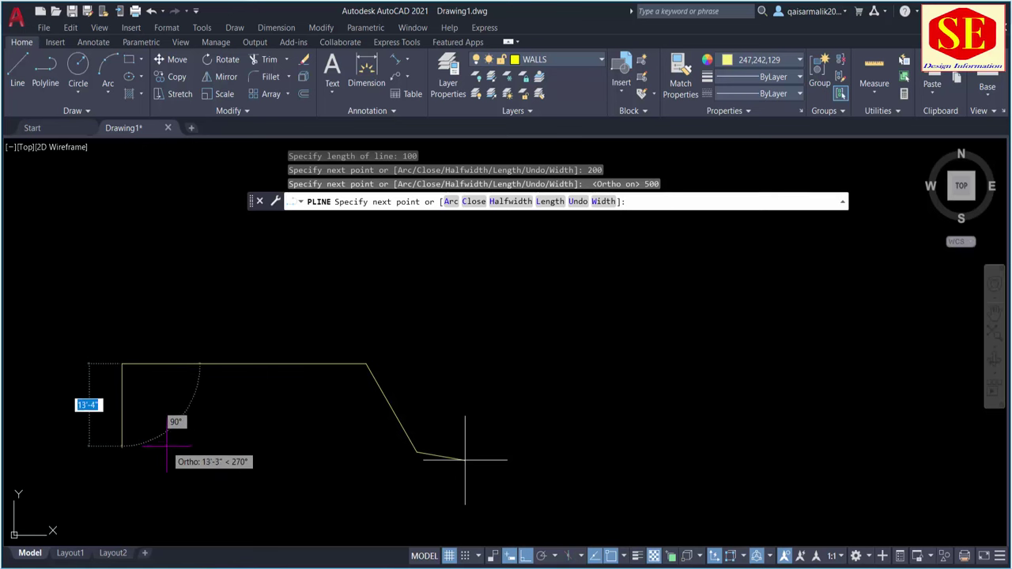
key(F8)
text(500)
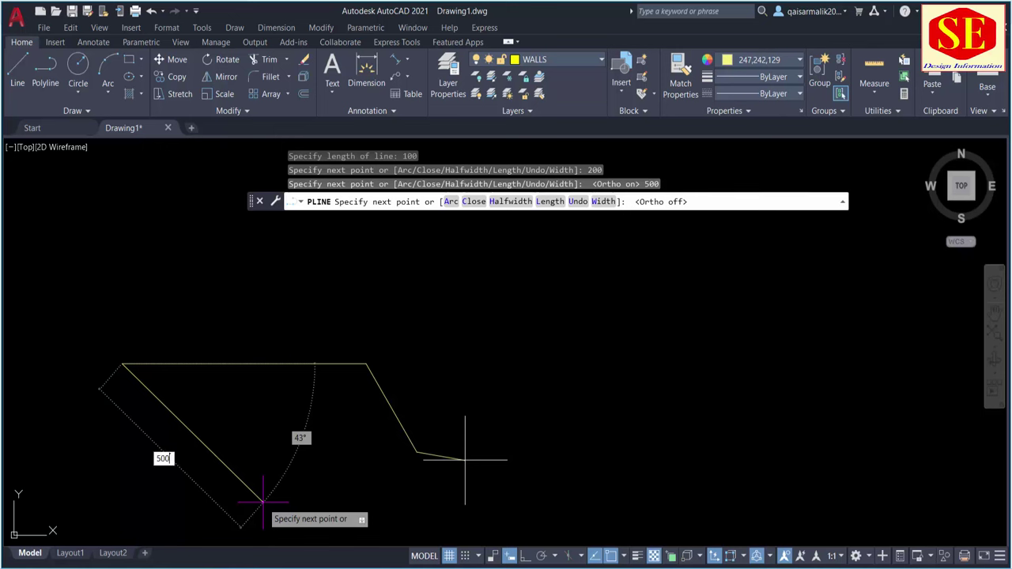
key(Return)
key(Return)
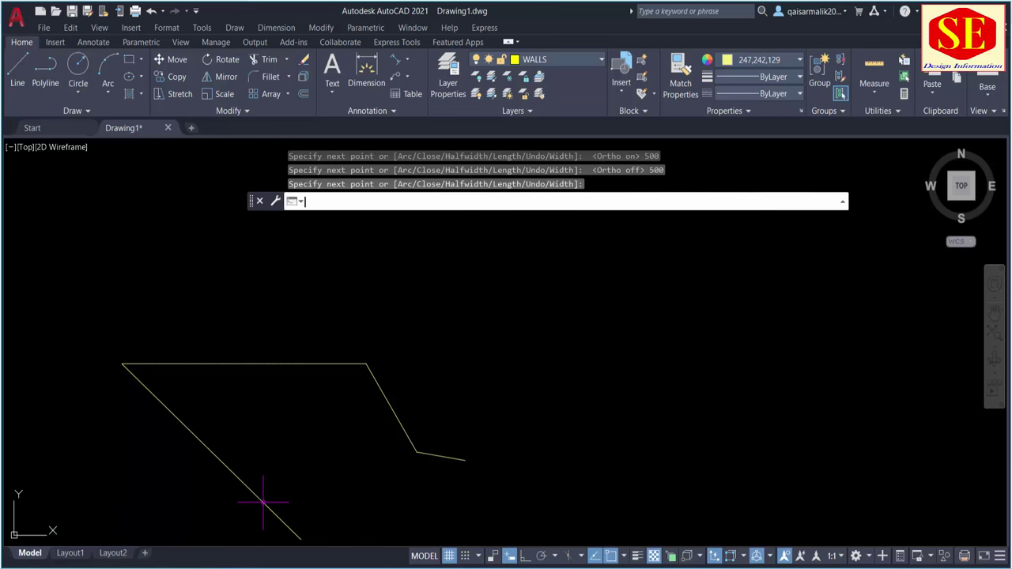
Step: Window-select the polyline and erase it
drag(366, 342, 213, 449)
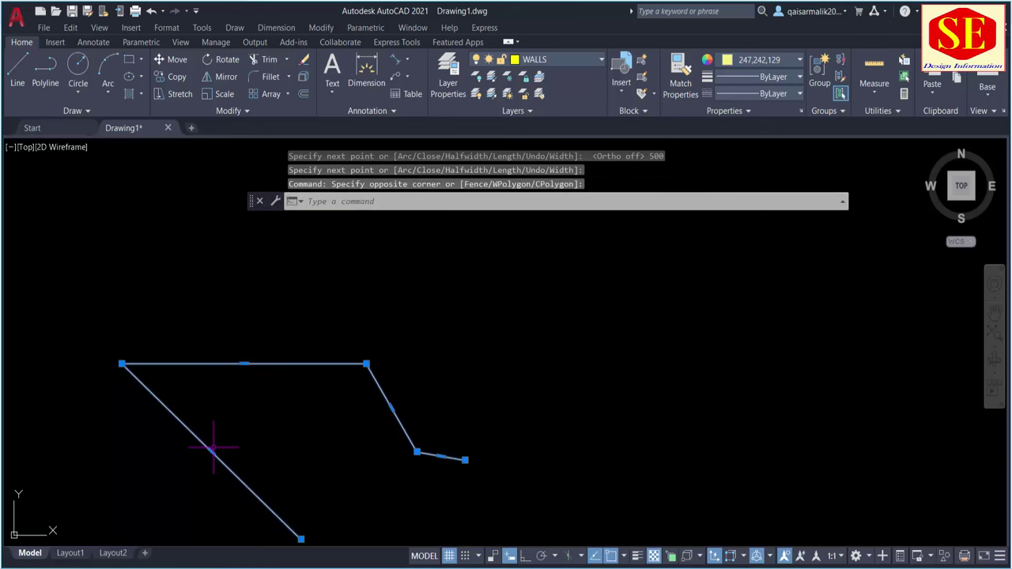
text(e)
key(Return)
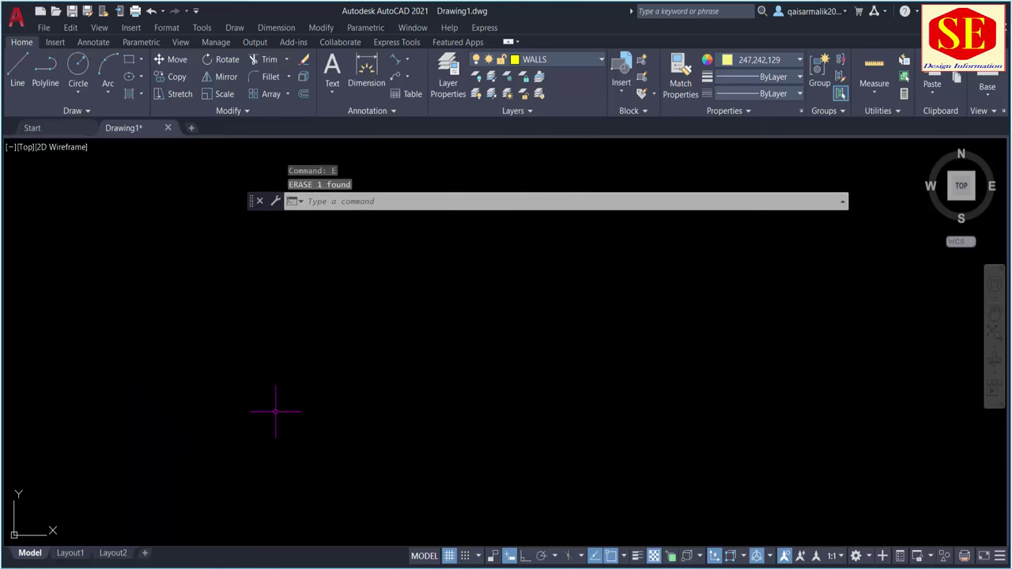
Step: Start a new polyline and draw segments 2 units wide
key(Return)
click(242, 419)
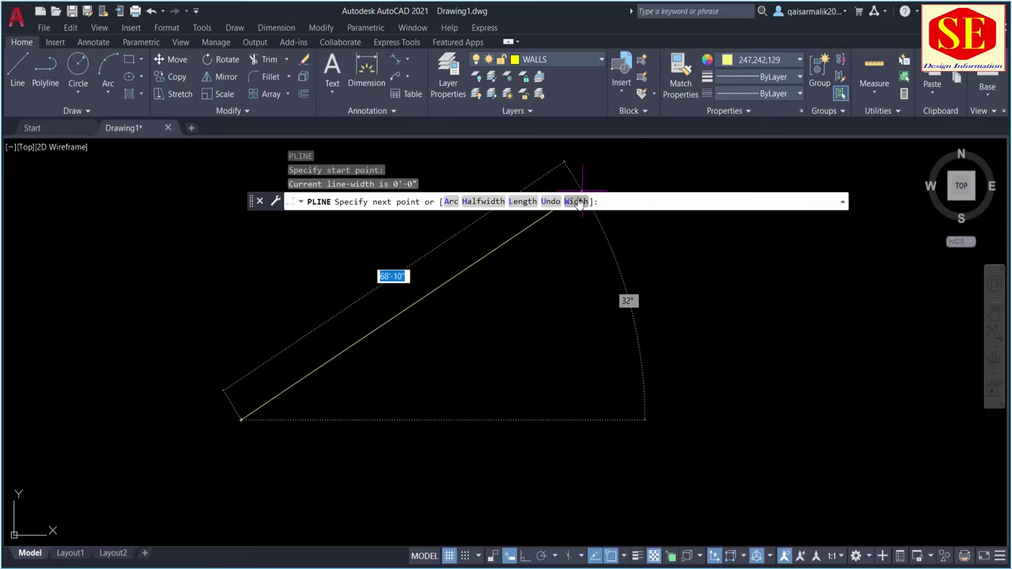
click(333, 386)
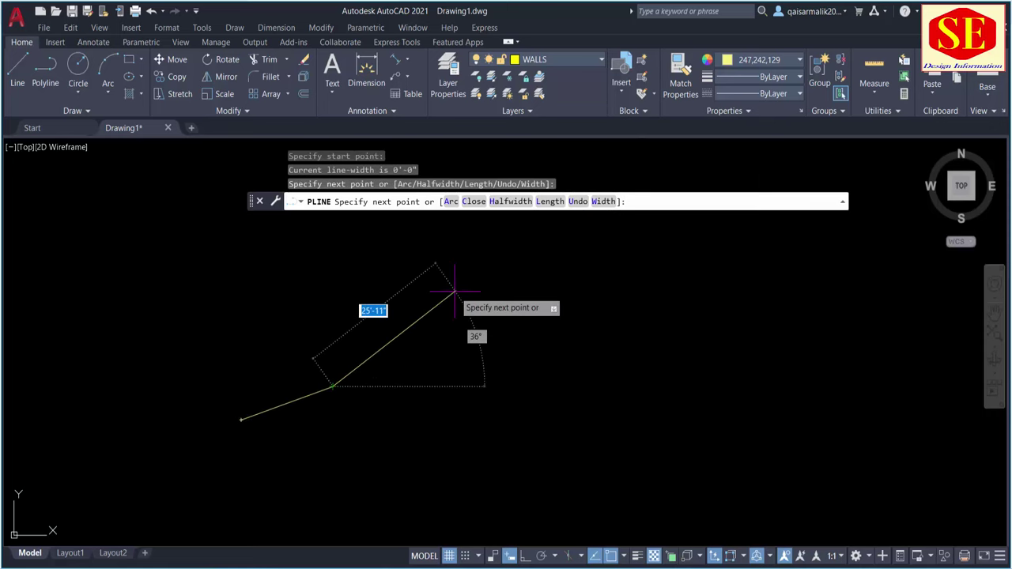
scroll(282, 396, up, 4)
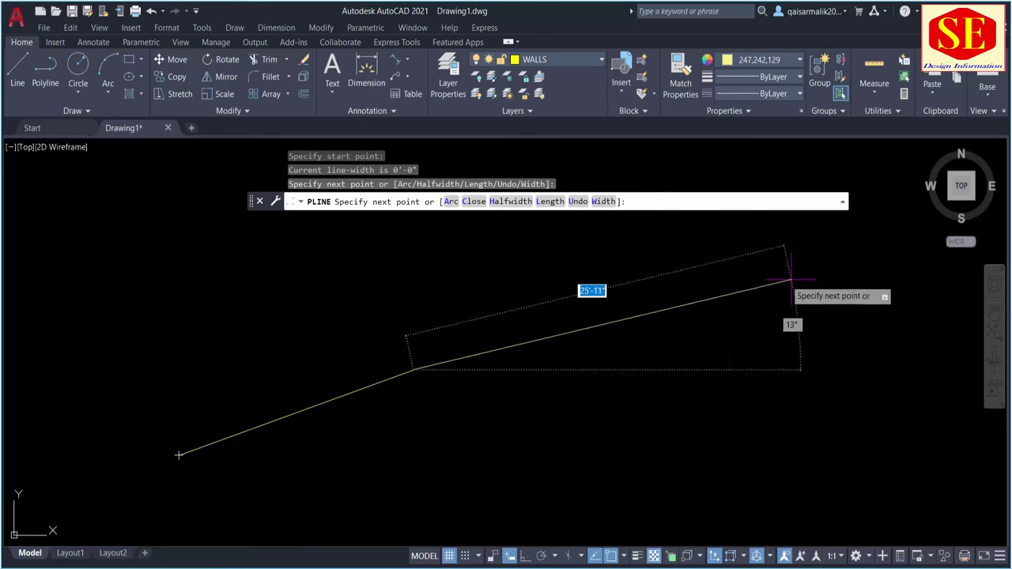
click(609, 201)
text(2)
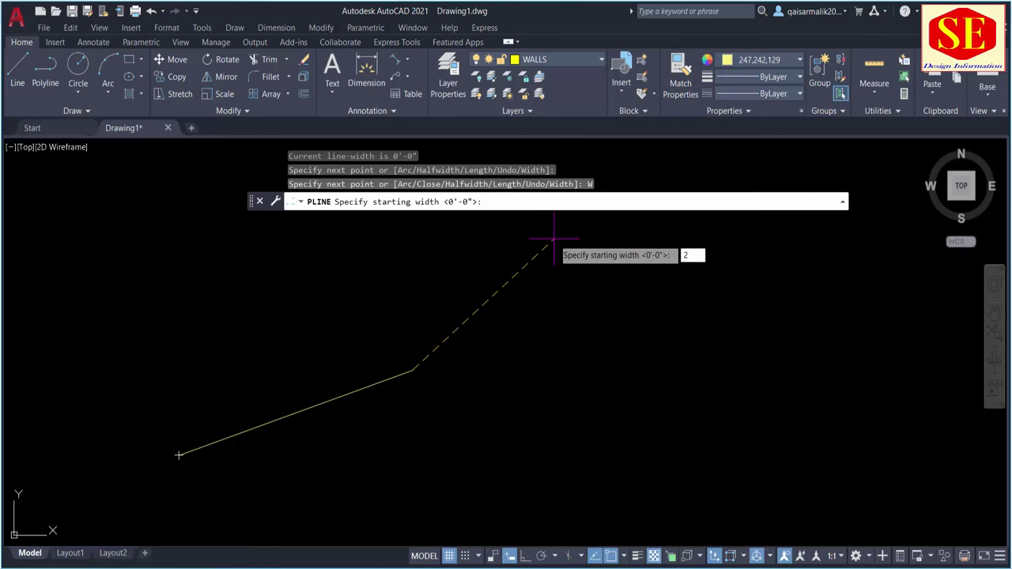
key(Return)
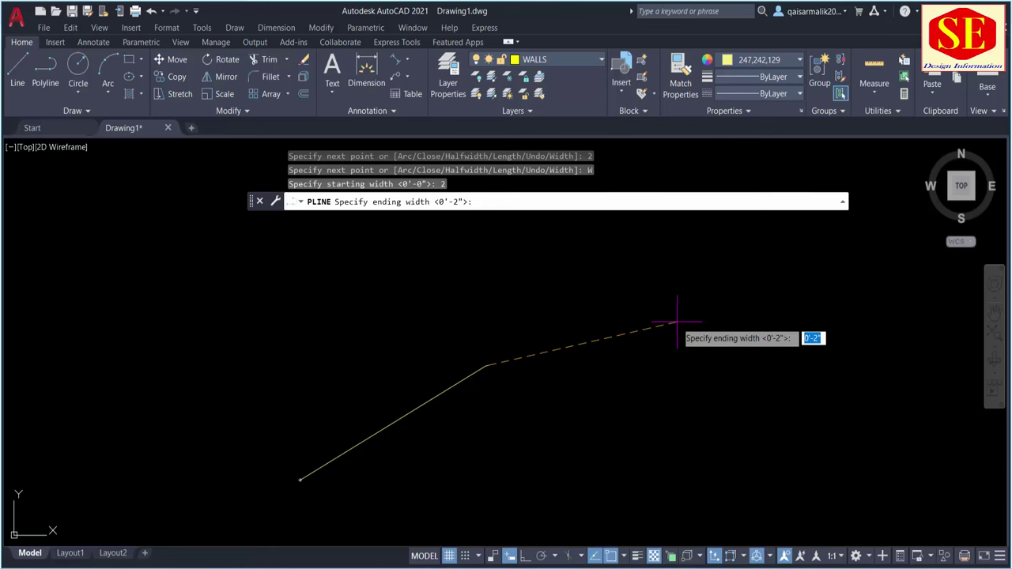
key(Return)
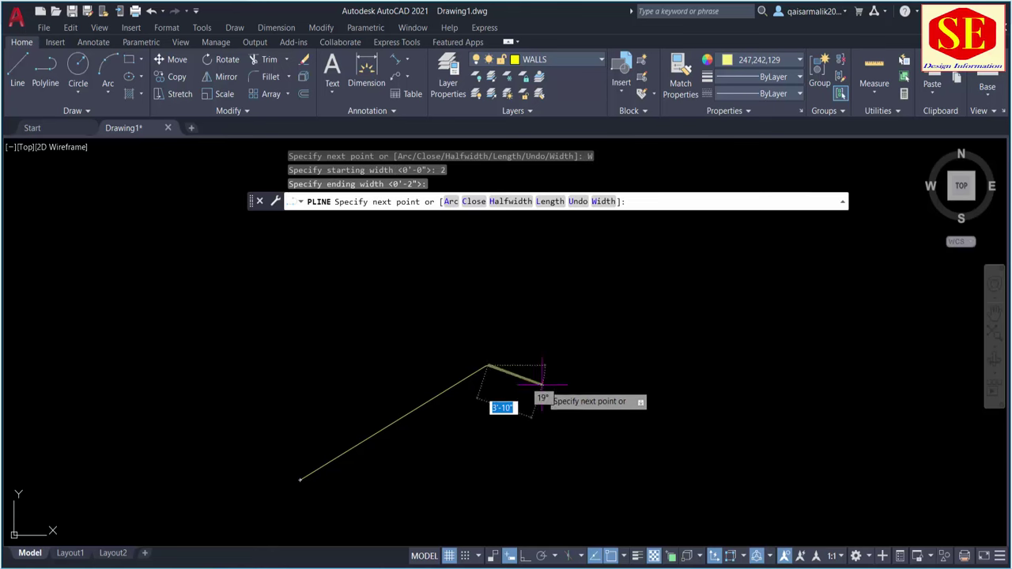
scroll(682, 345, up, 2)
click(654, 346)
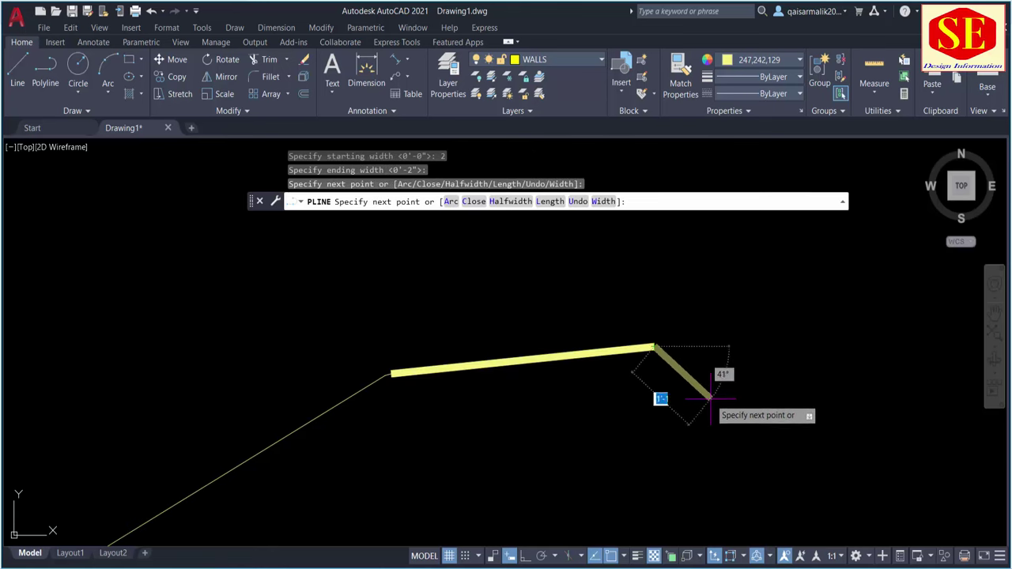
click(746, 435)
middle_drag(745, 436, 434, 422)
scroll(538, 378, down, 2)
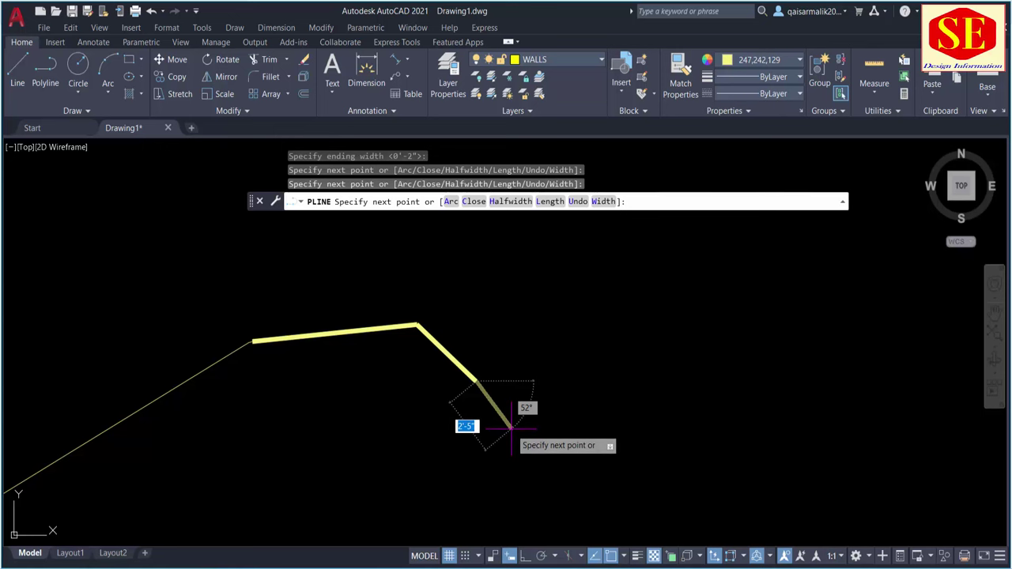
Step: Reset the width to 0 and add a thin segment
text(W)
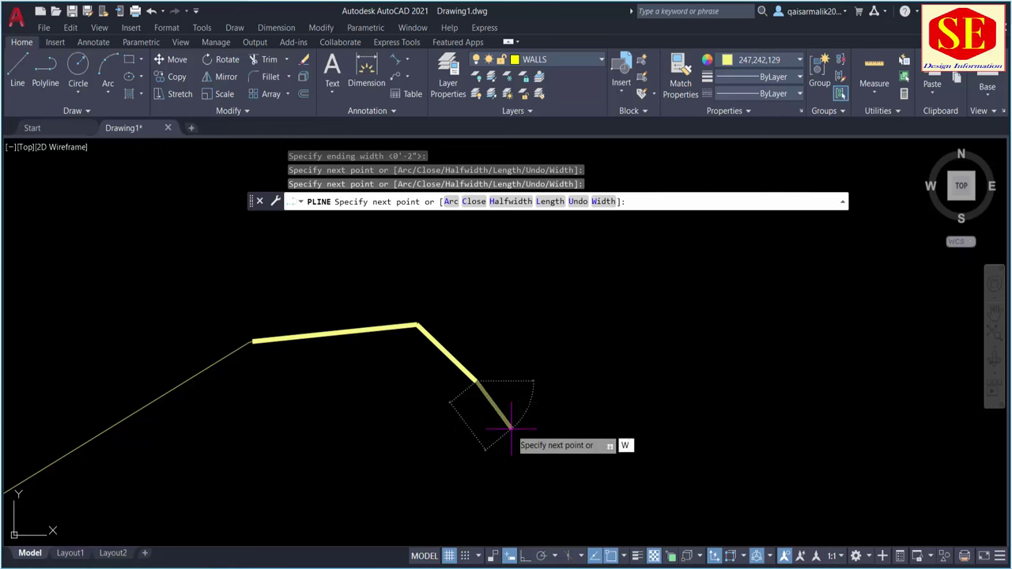
key(Return)
text(0)
key(Return)
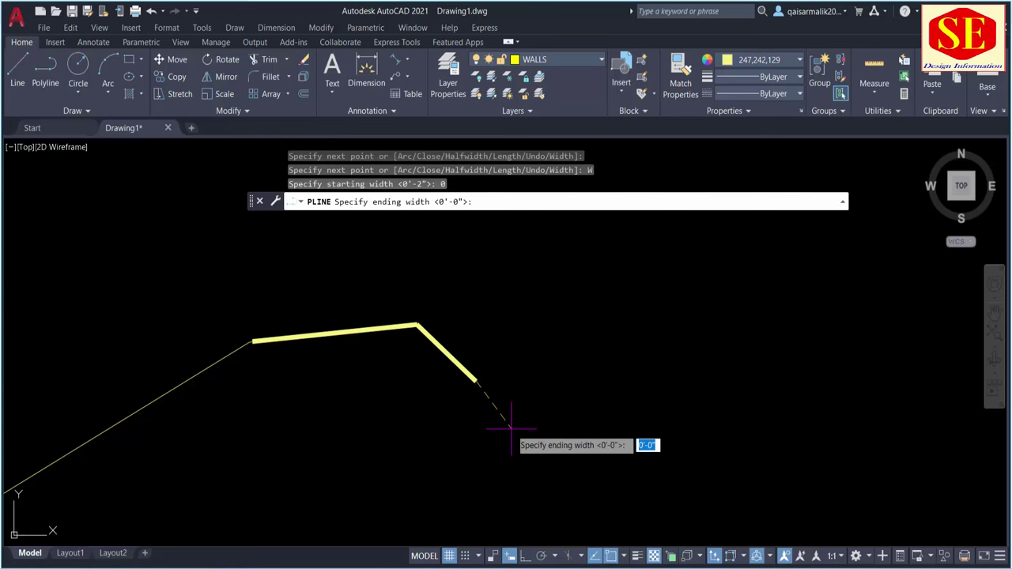
key(Return)
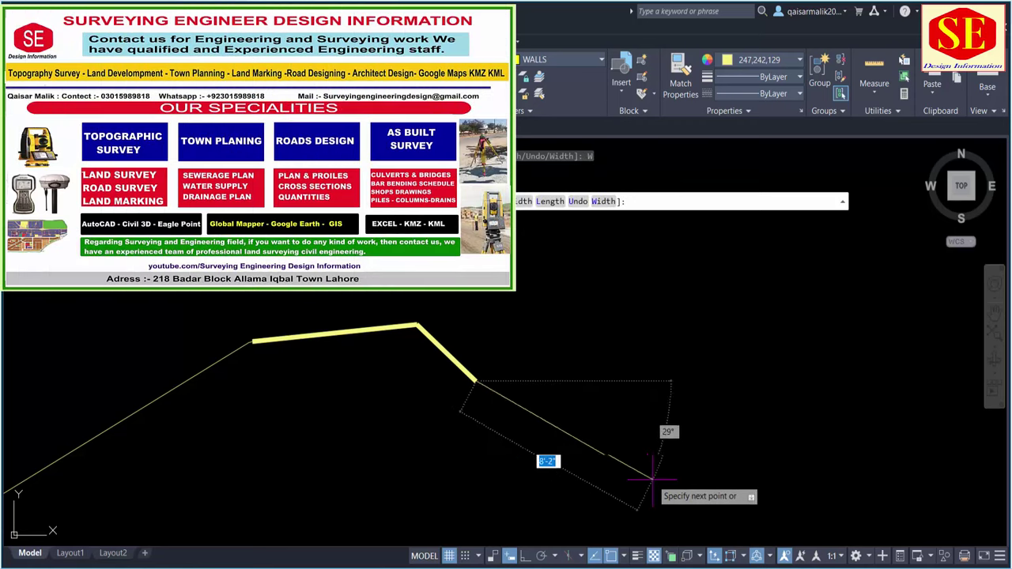
click(653, 477)
scroll(365, 323, down, 2)
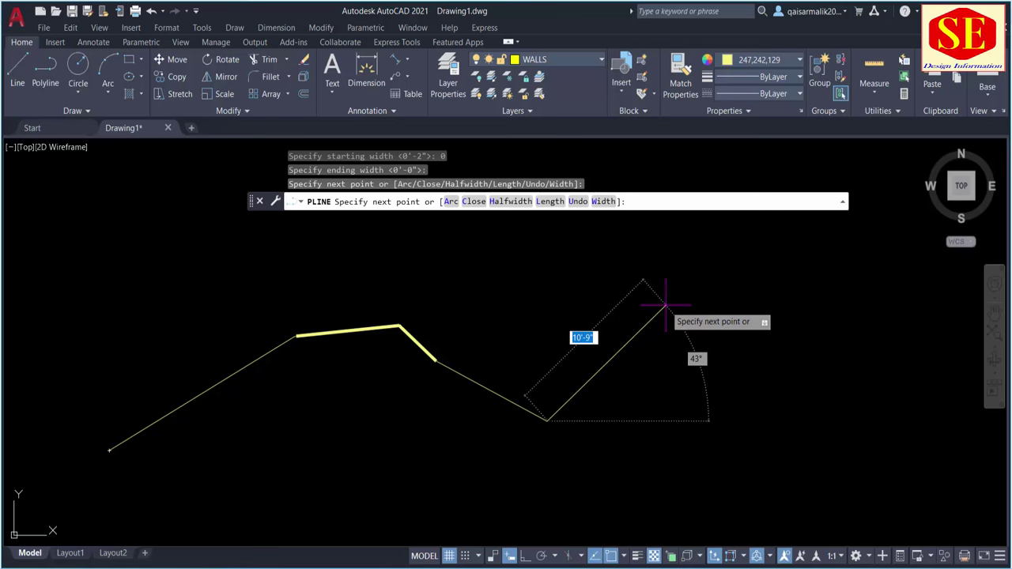
Step: Add a segment with starting width 6
text(w)
key(Return)
text(6)
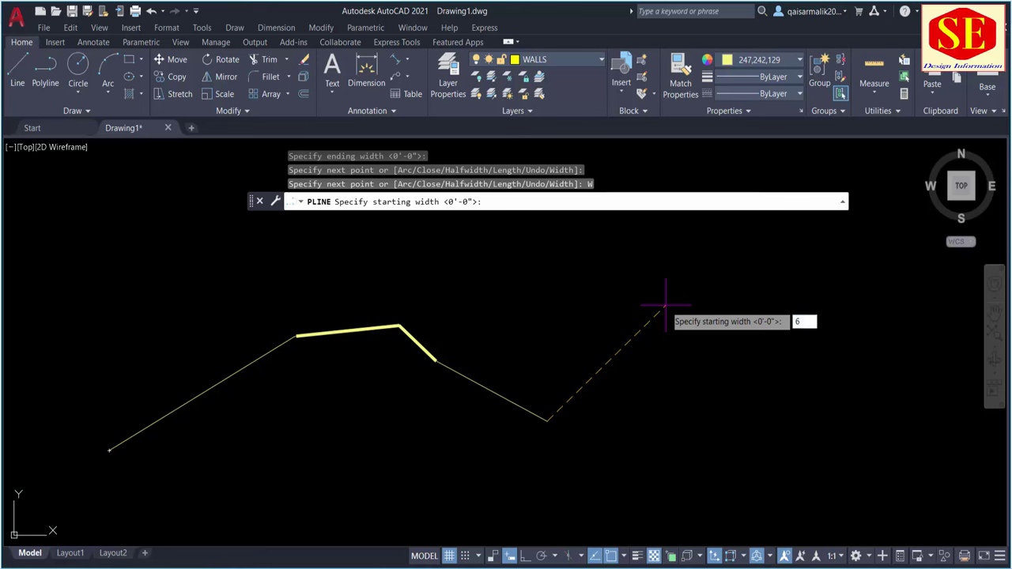
key(Return)
key(Return)
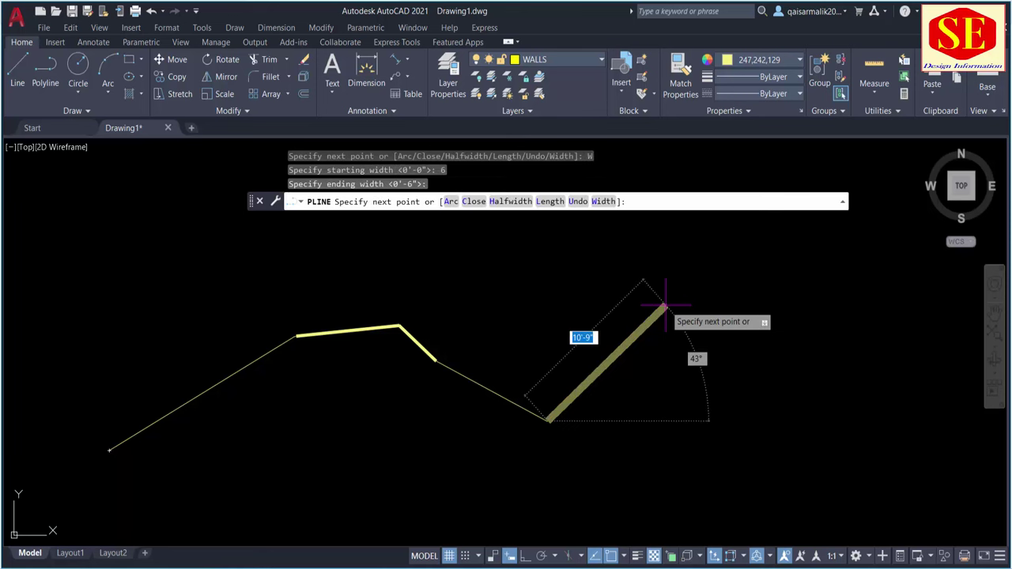
click(665, 305)
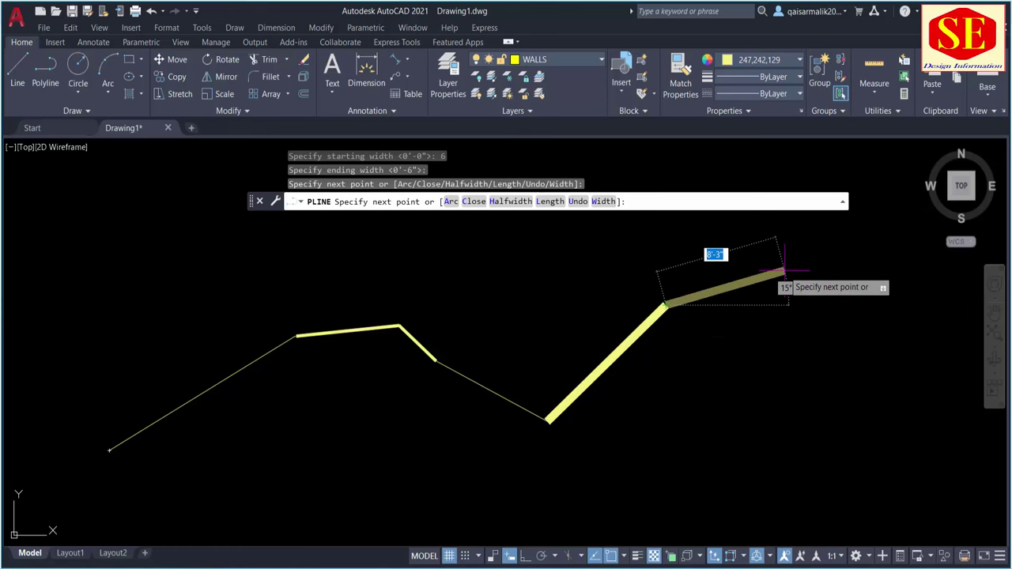
Step: Add a tapered segment with starting width 4
text(w)
key(Return)
text(4)
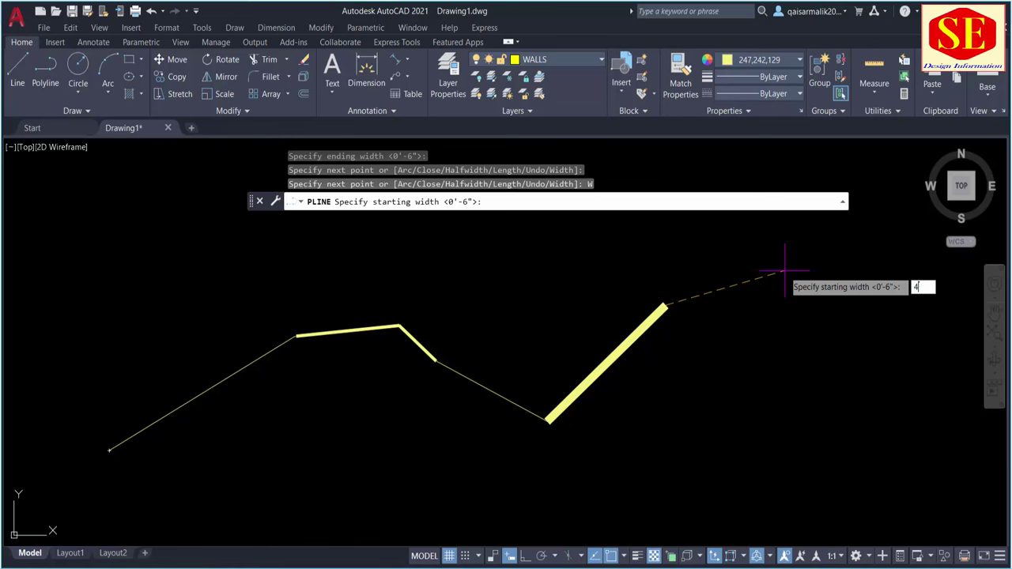
key(Return)
key(Return)
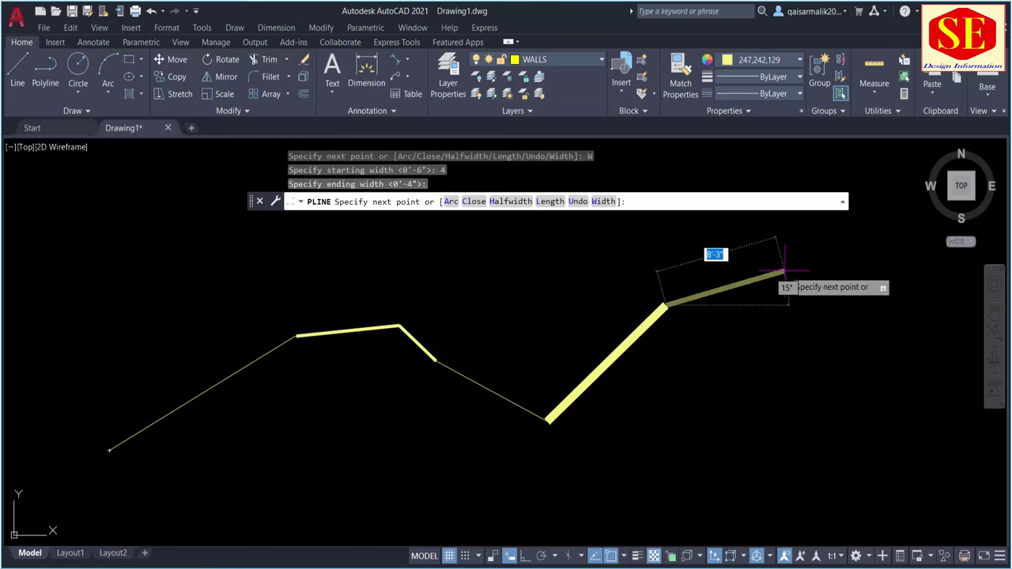
click(820, 264)
middle_drag(948, 229, 688, 306)
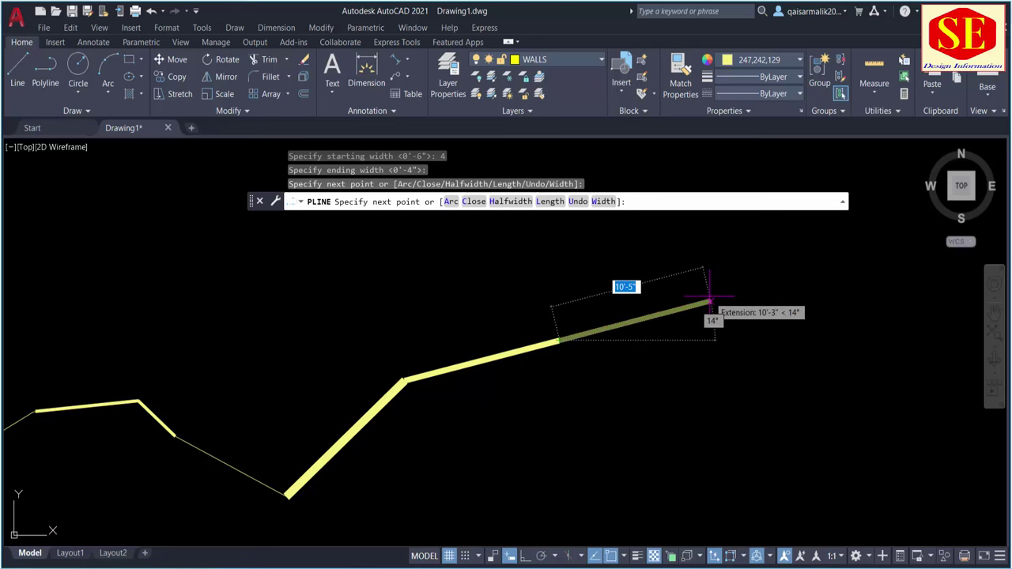
Step: Switch back to zero width, add three thin vertices and end the polyline
text(W)
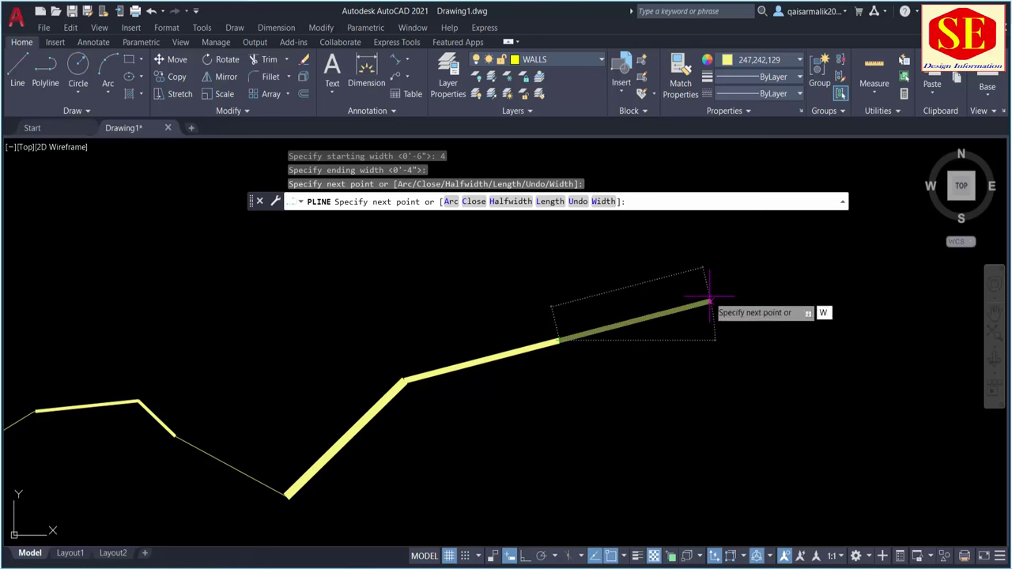
key(Return)
text(0)
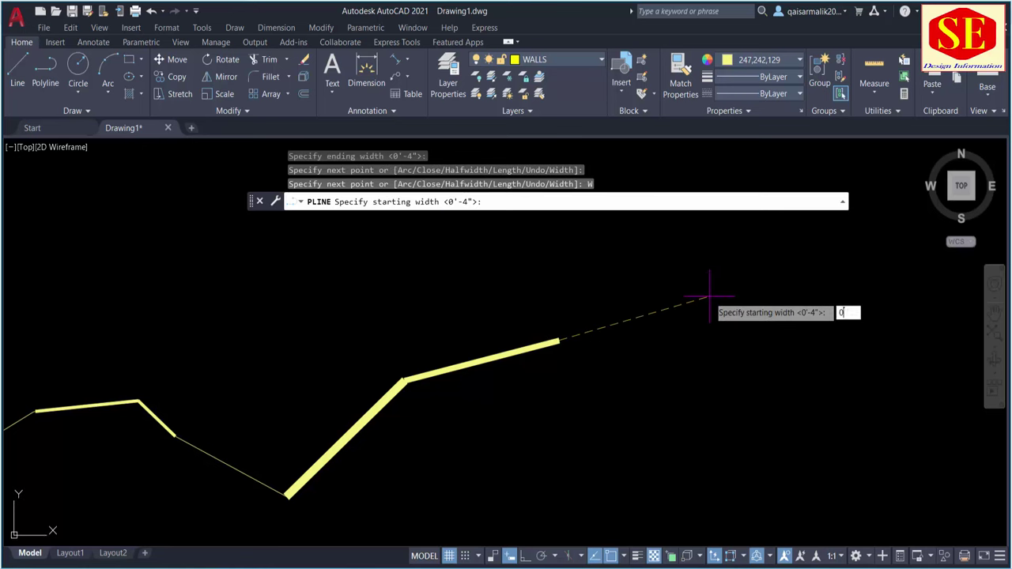
key(Return)
key(Return)
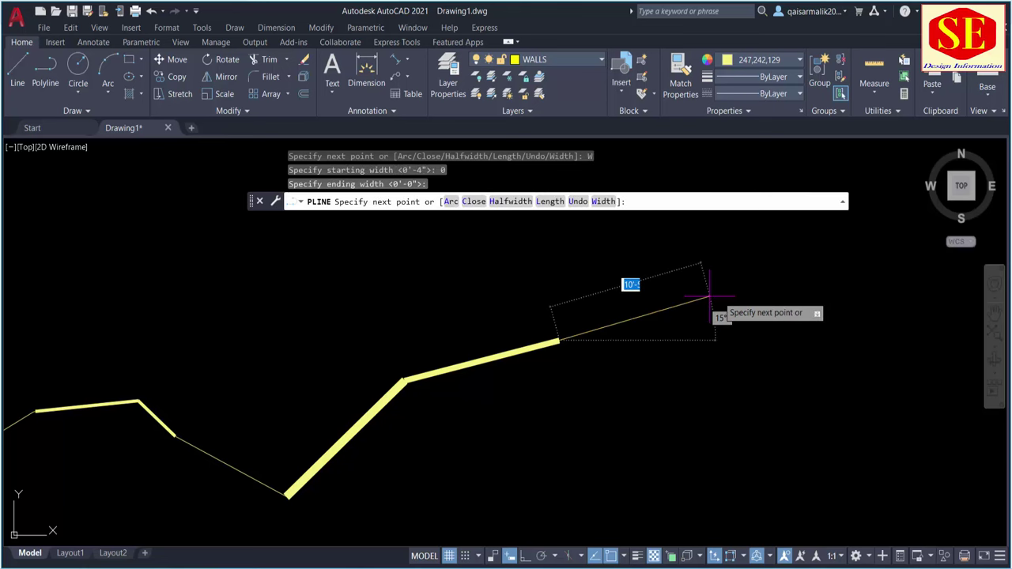
click(740, 283)
click(764, 387)
click(693, 459)
middle_drag(577, 475, 716, 362)
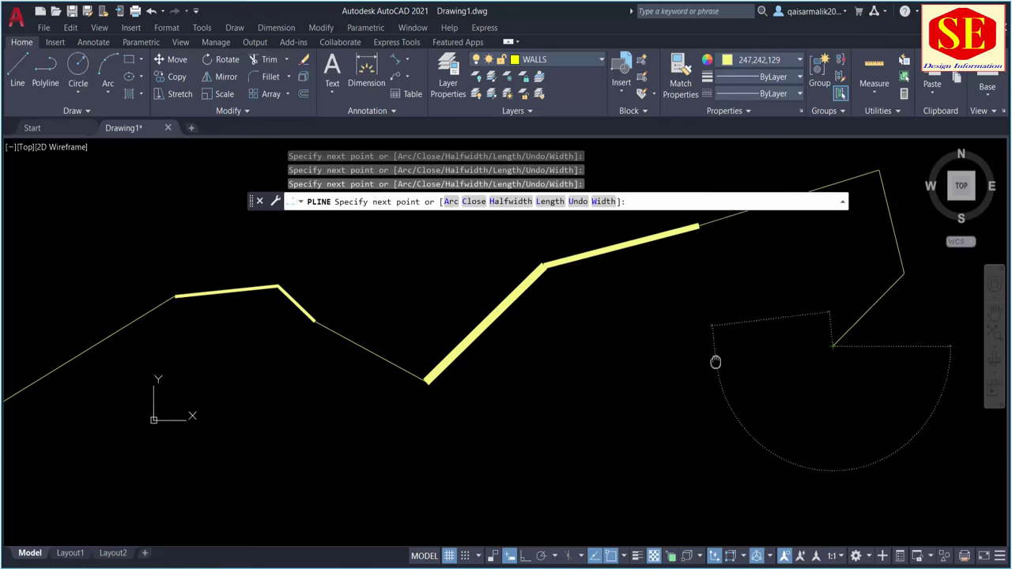
key(Escape)
scroll(556, 371, down, 4)
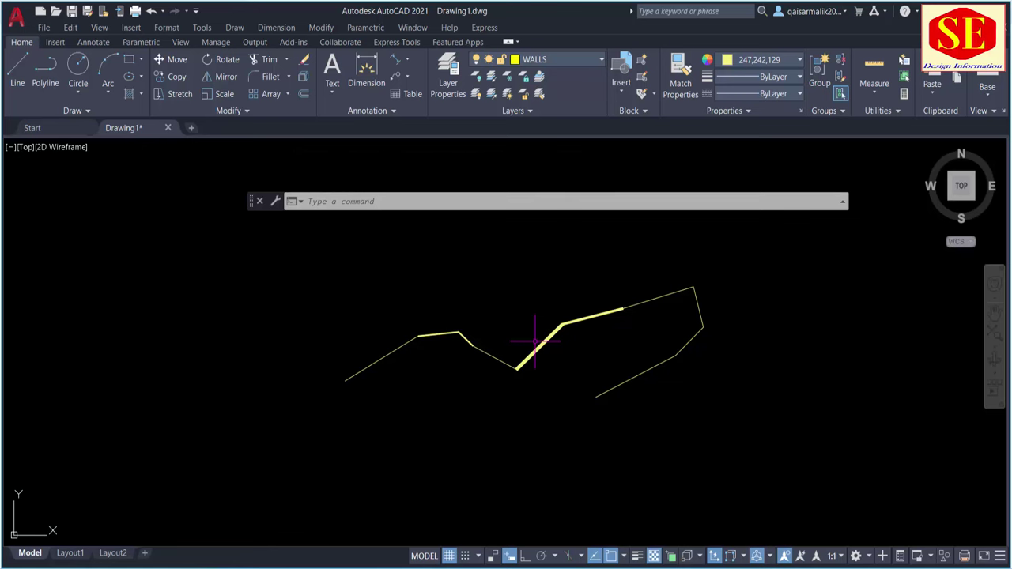
Step: Select the existing polyline, deselect it and pan to free space below
click(649, 294)
click(630, 312)
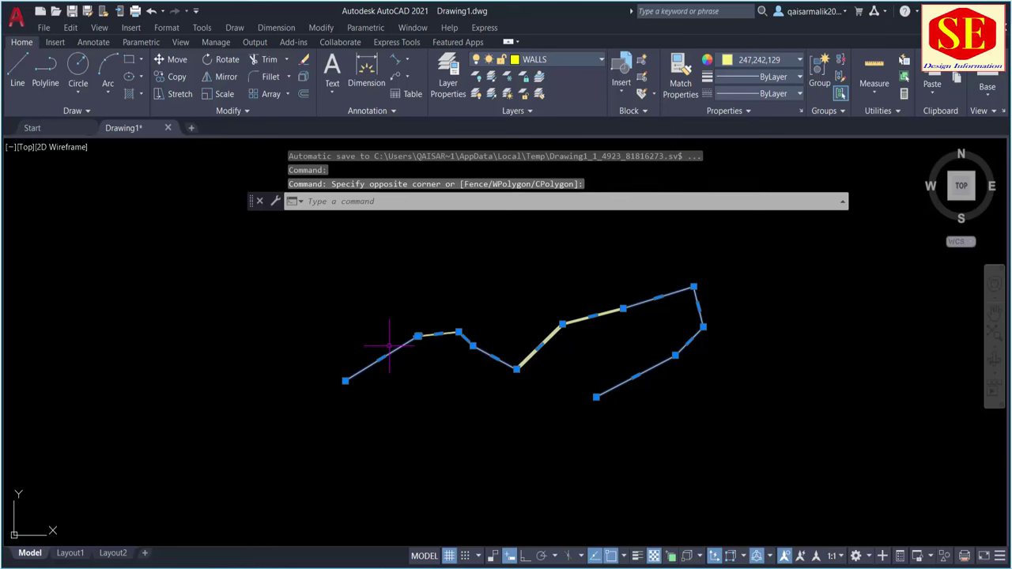
key(Escape)
middle_drag(422, 385, 432, 332)
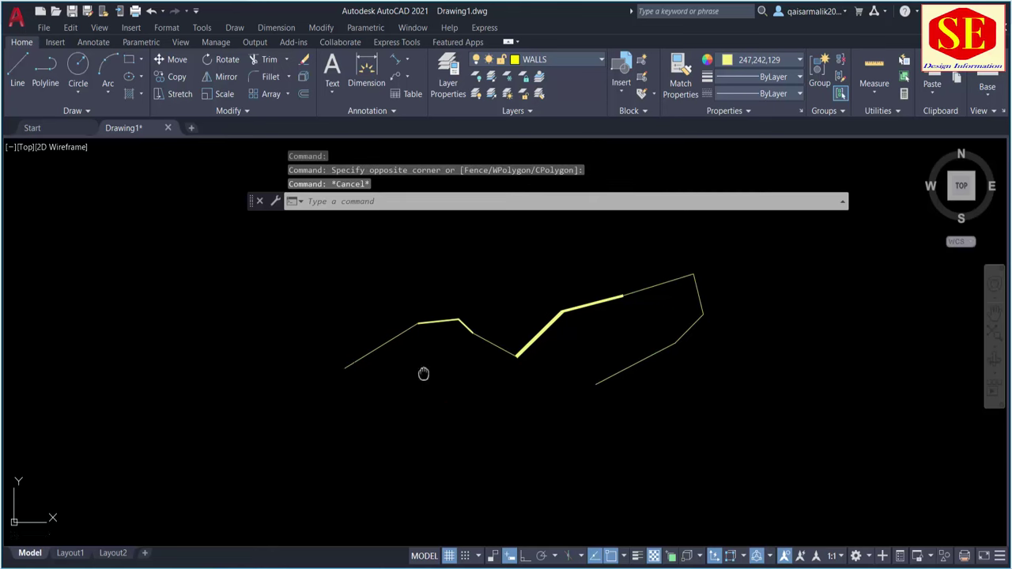
Step: Draw a four-segment zigzag polyline with width 6
text(PL)
key(Return)
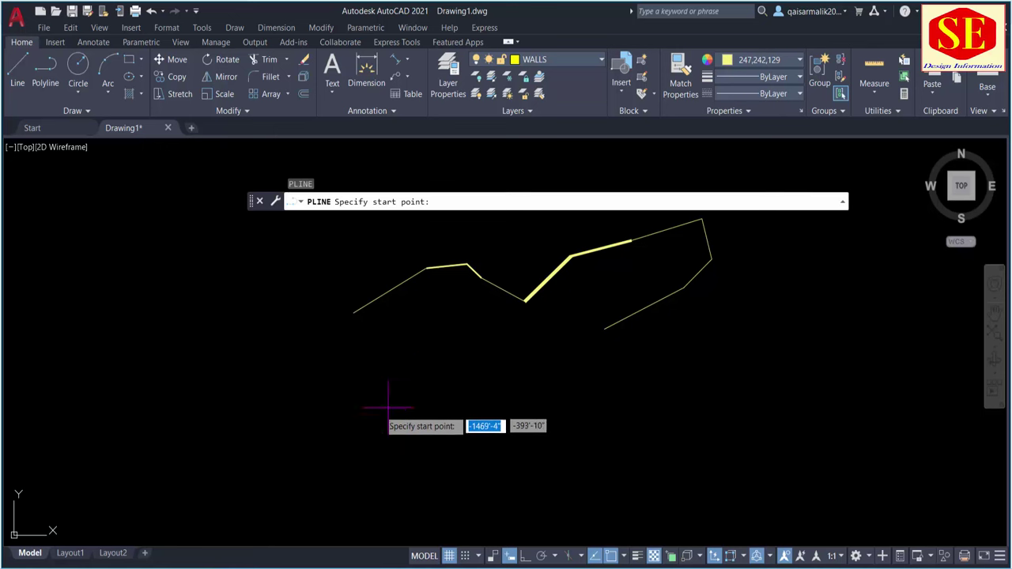
click(303, 428)
text(W)
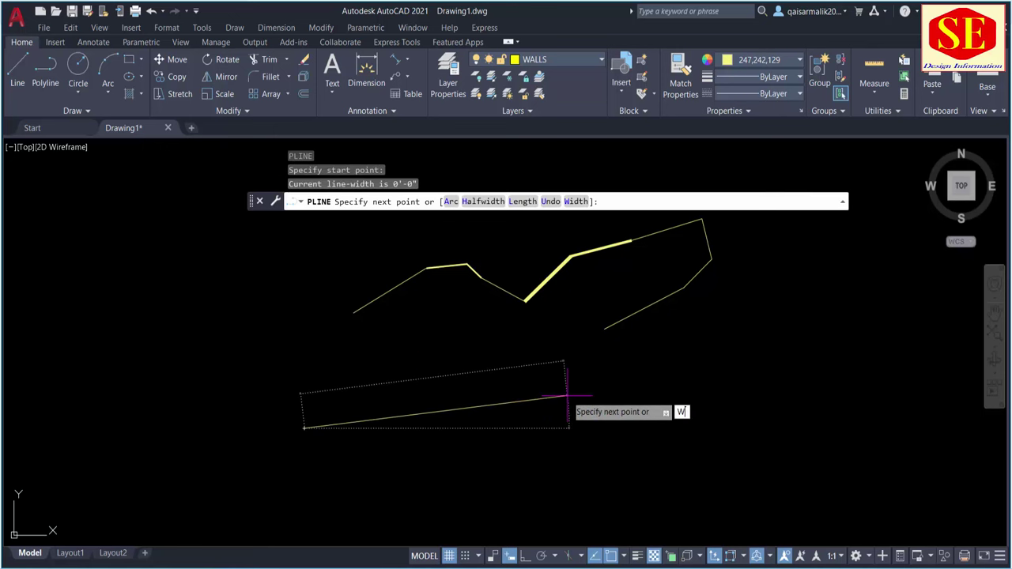
key(Return)
text(6)
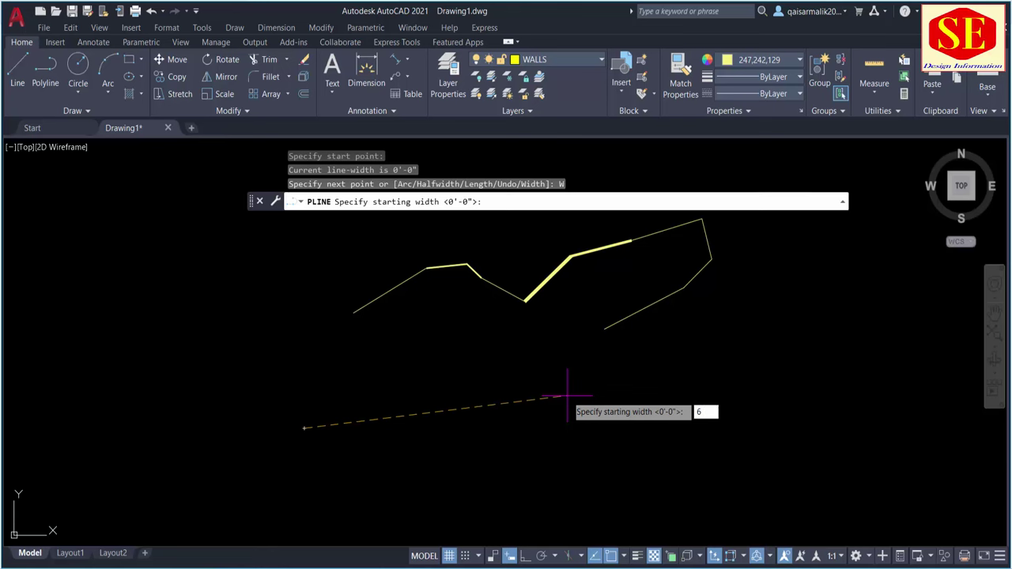
key(Return)
key(Return)
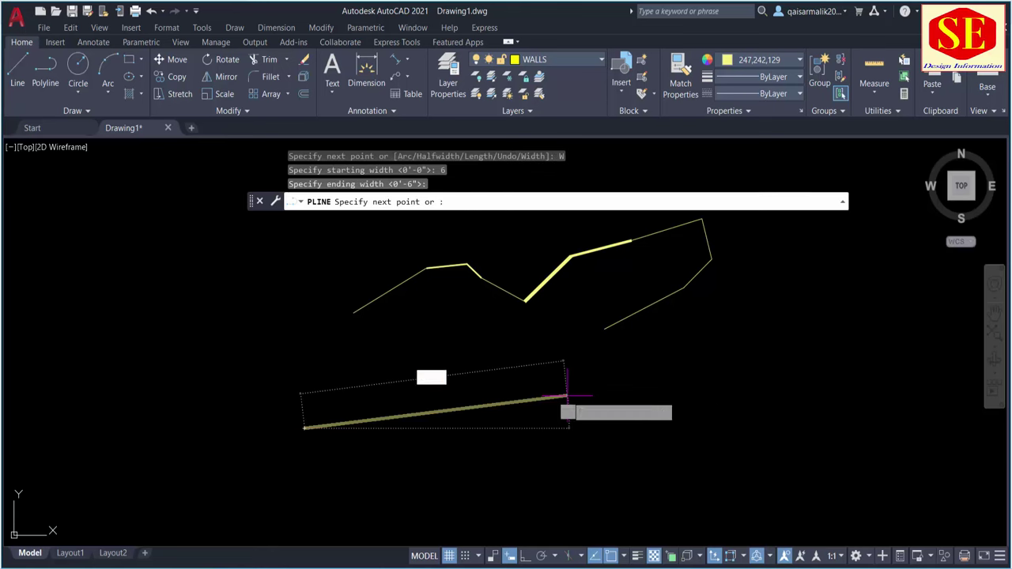
click(566, 394)
click(669, 452)
click(745, 361)
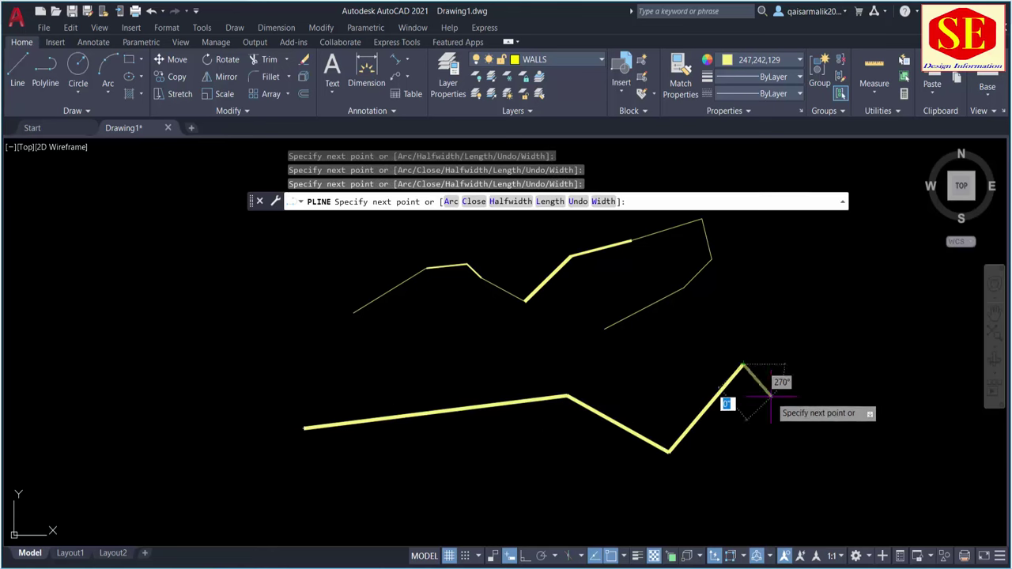
click(825, 440)
key(Escape)
Step: Window-select both polylines and erase them
scroll(626, 355, down, 4)
drag(704, 291, 397, 429)
text(E)
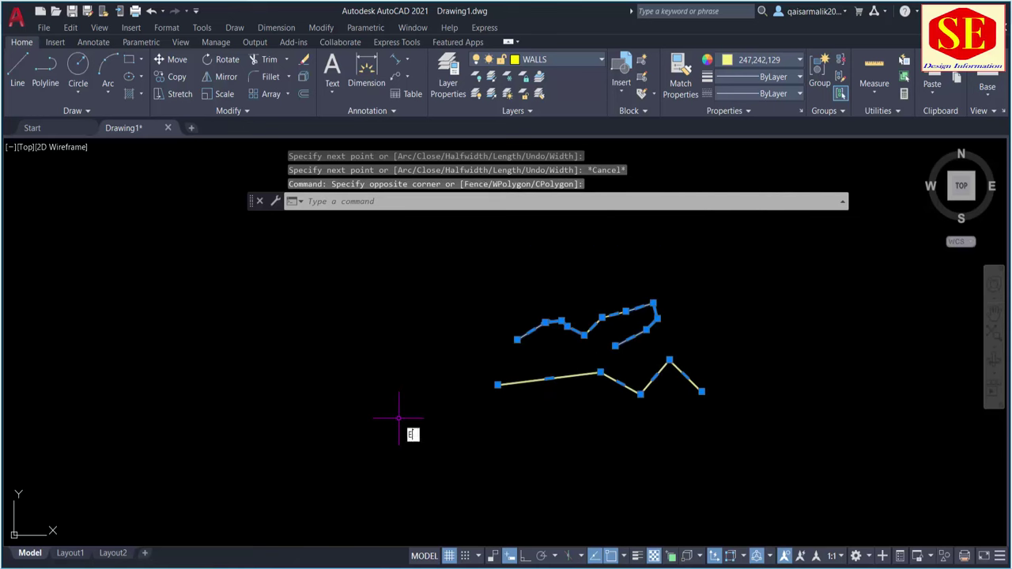
key(Return)
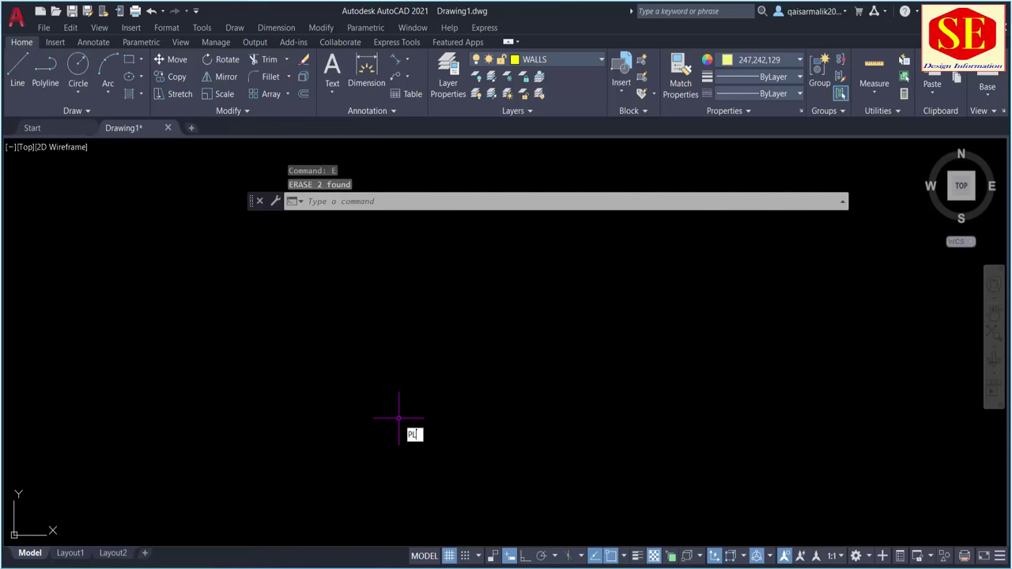
Step: Draw a seven-vertex zigzag polyline across the drawing
key(Return)
click(361, 445)
click(419, 389)
click(629, 417)
click(699, 346)
click(782, 326)
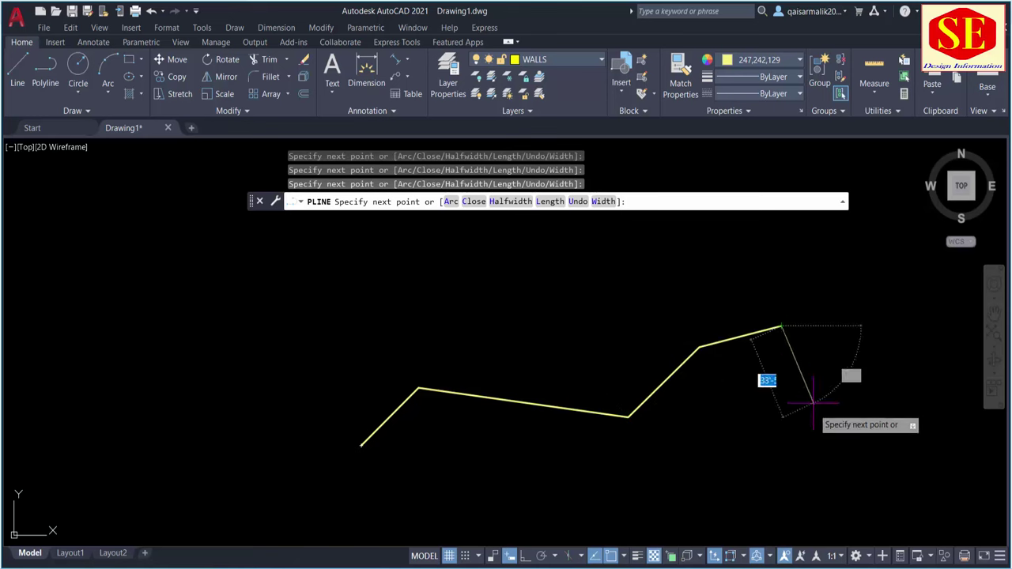
click(815, 410)
click(892, 386)
key(Escape)
scroll(506, 467, up, 2)
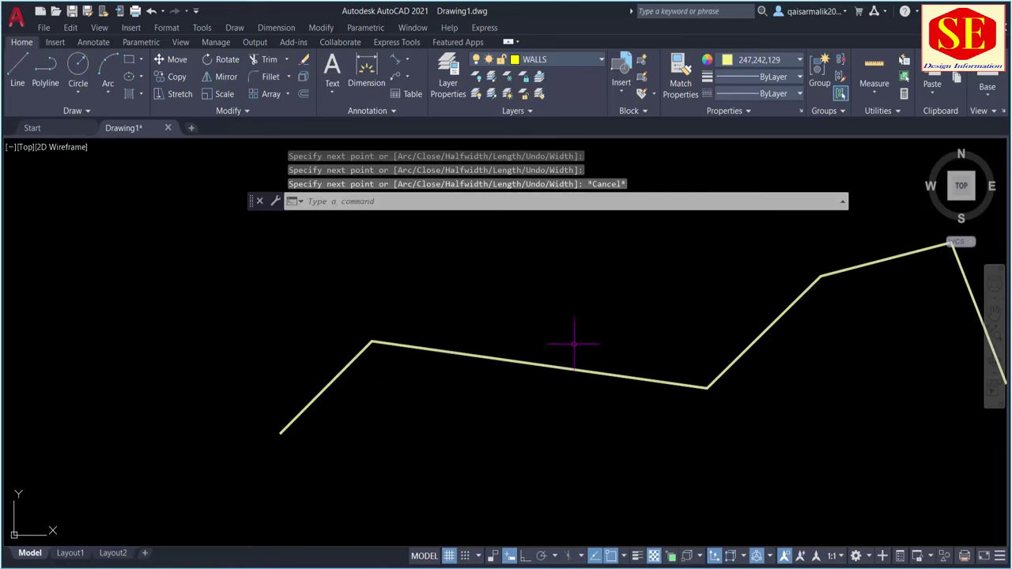
scroll(546, 353, down, 3)
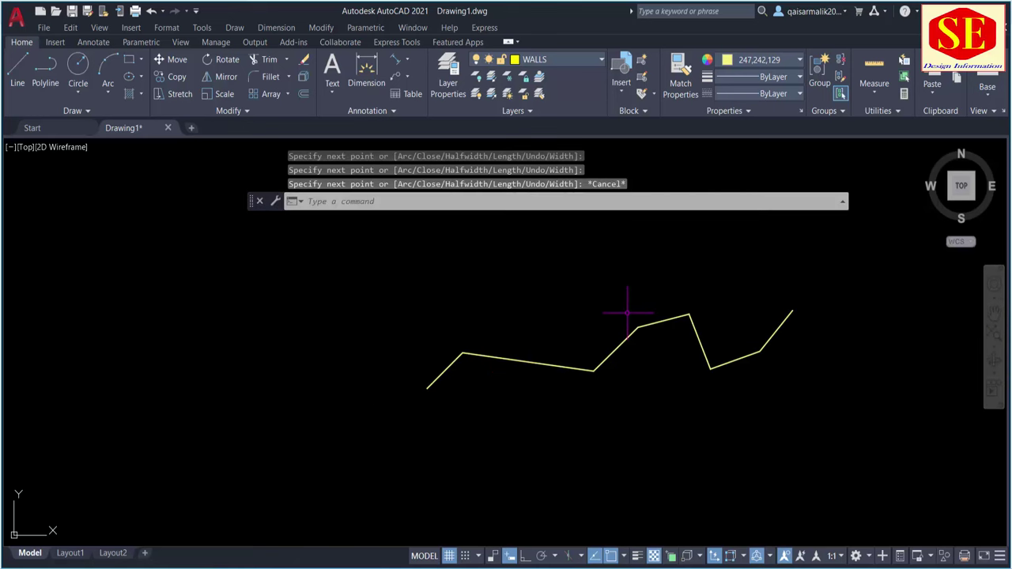
Step: Draw another polyline with starting and ending width 0 through four vertices
text(pl)
key(Return)
click(130, 336)
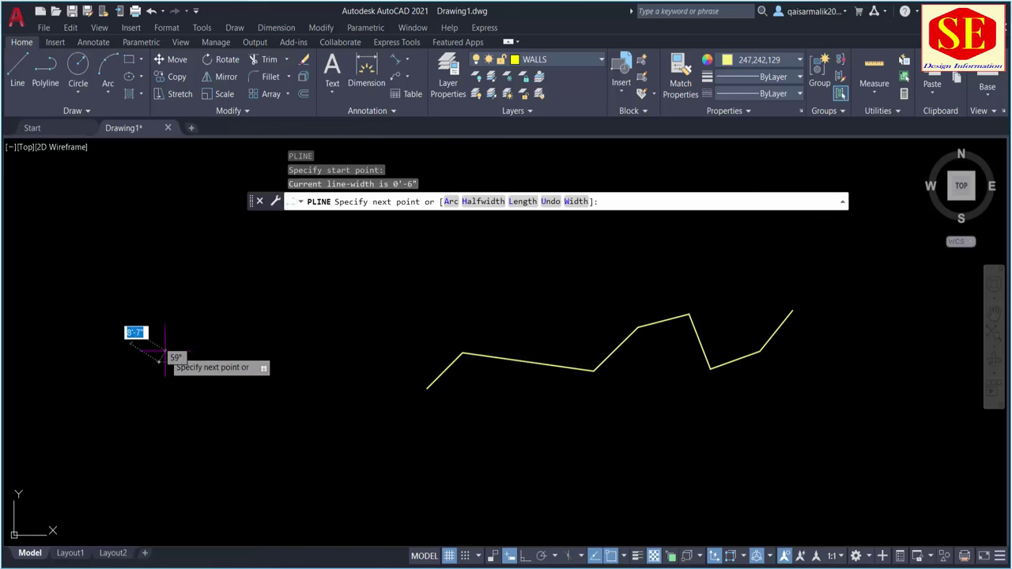
text(w)
key(Return)
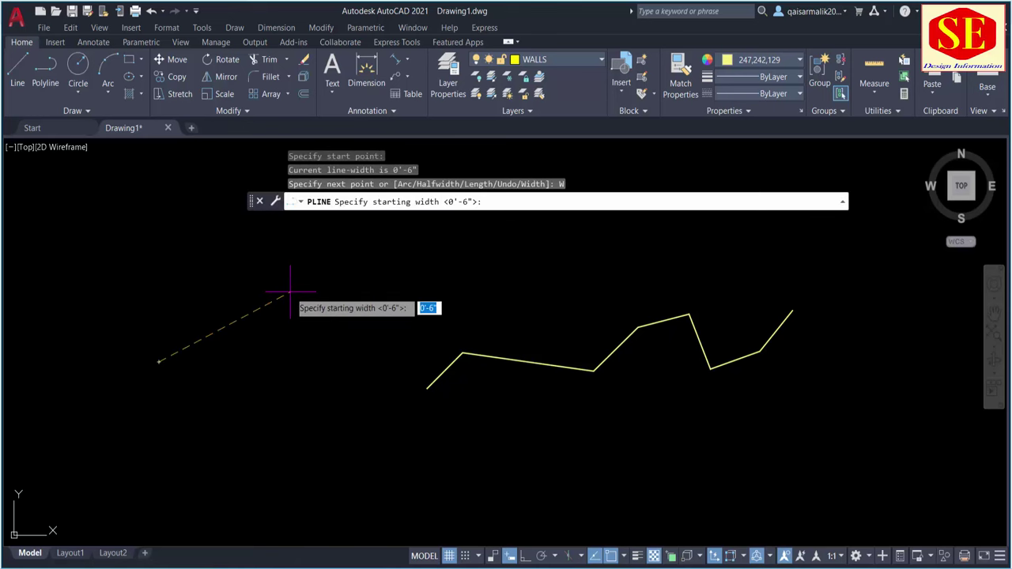
text(0)
key(Return)
text(0)
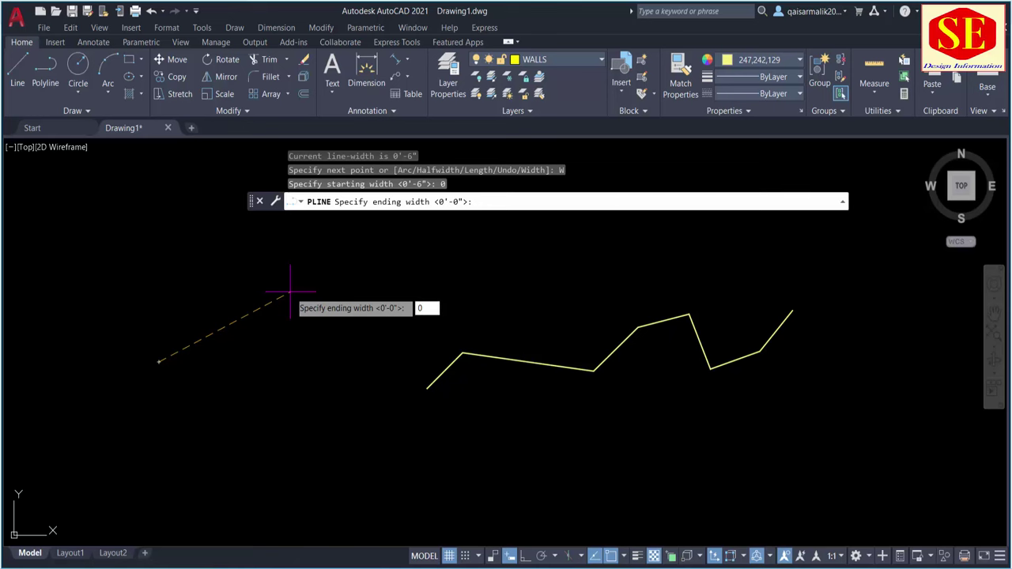
key(Return)
click(311, 332)
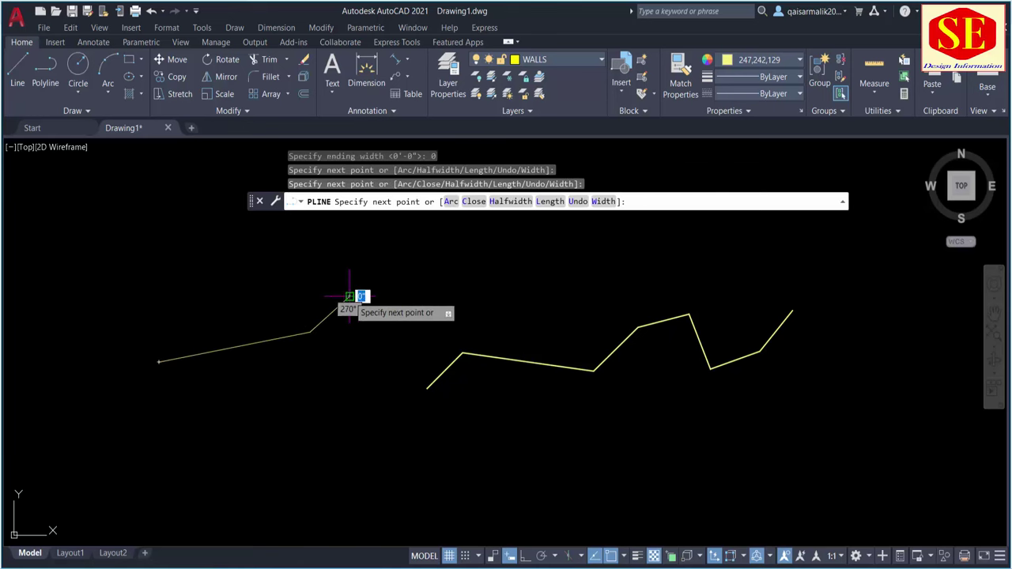
click(351, 297)
click(440, 333)
click(500, 281)
key(Escape)
scroll(740, 327, down, 2)
scroll(739, 326, down, 2)
Step: Window-select the polyline and pan the view toward the drawing origin
middle_drag(740, 326, 649, 506)
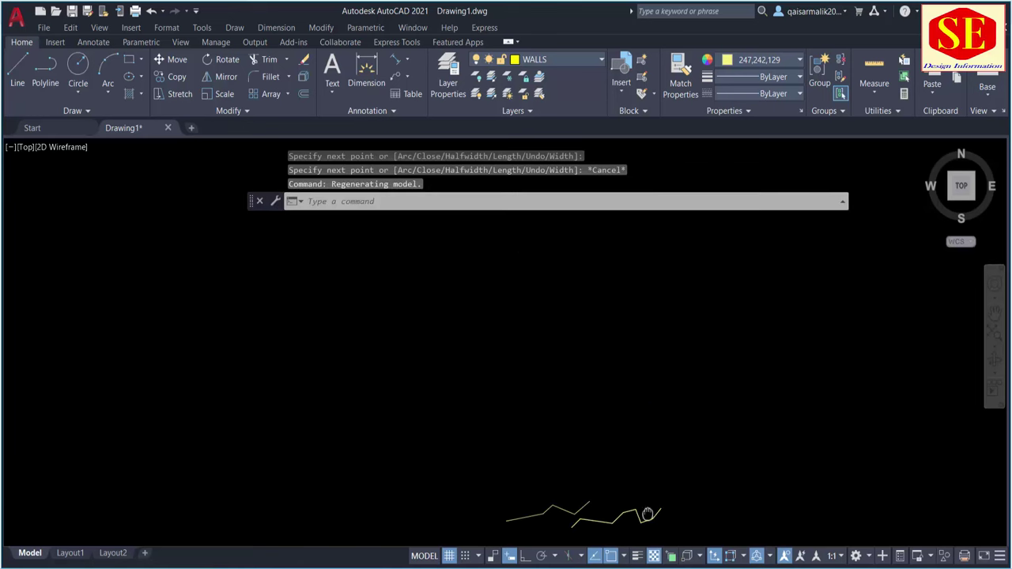
scroll(655, 413, down, 2)
click(673, 421)
click(589, 501)
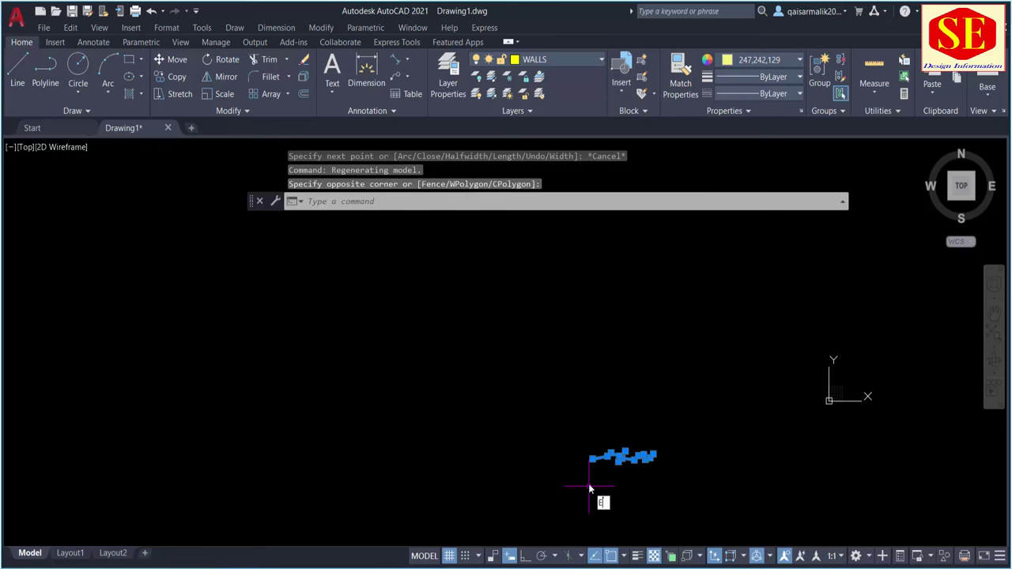
scroll(601, 467, down, 3)
mouse_move(615, 436)
middle_down()
mouse_move(576, 525)
mouse_move(592, 351)
middle_up()
scroll(592, 355, down, 2)
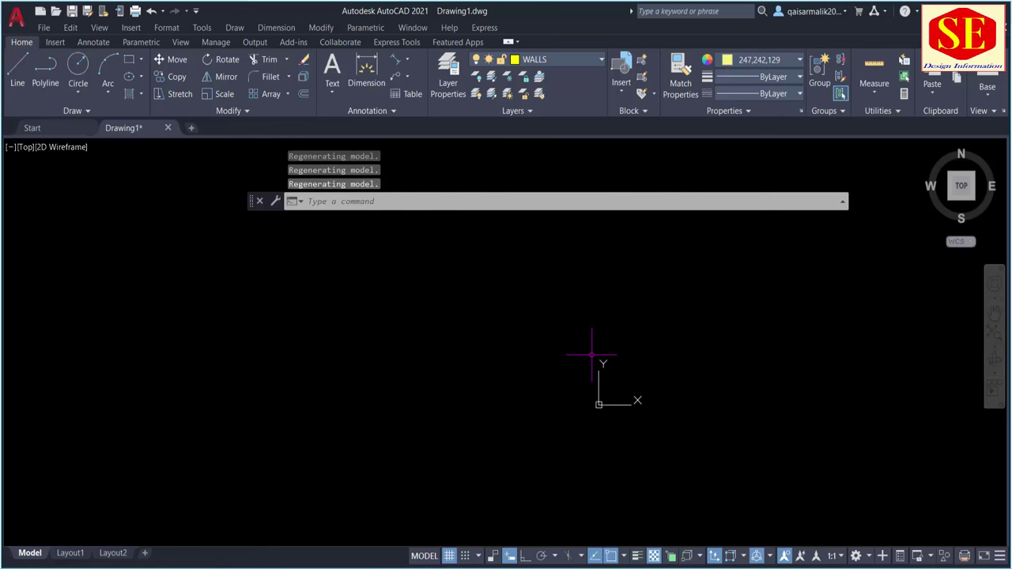
middle_drag(701, 443, 610, 420)
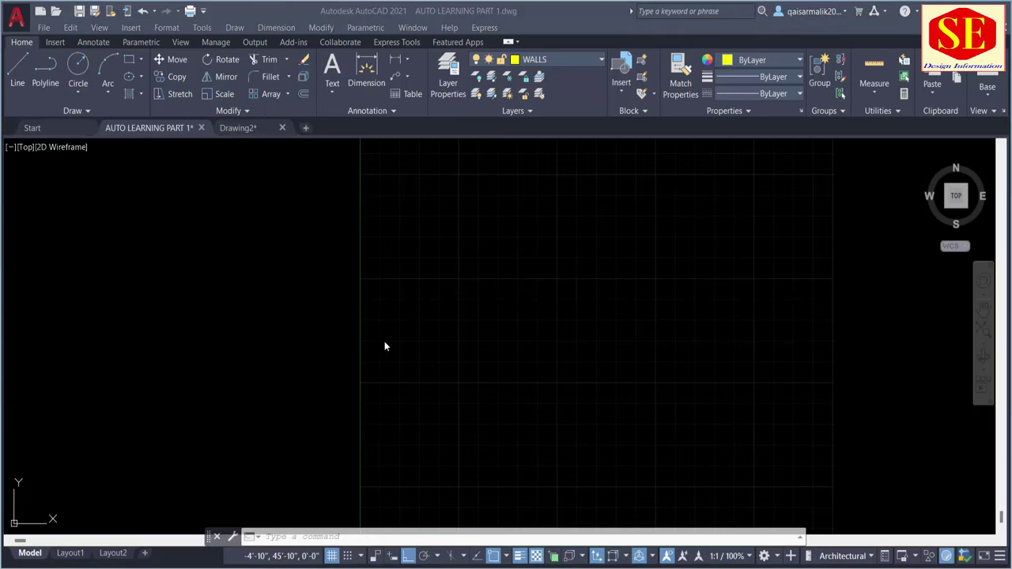
Step: Focus AUTO LEARNING PART 1.dwg and frame the GROUND FLOOR PLAN image beside the grid
click(380, 255)
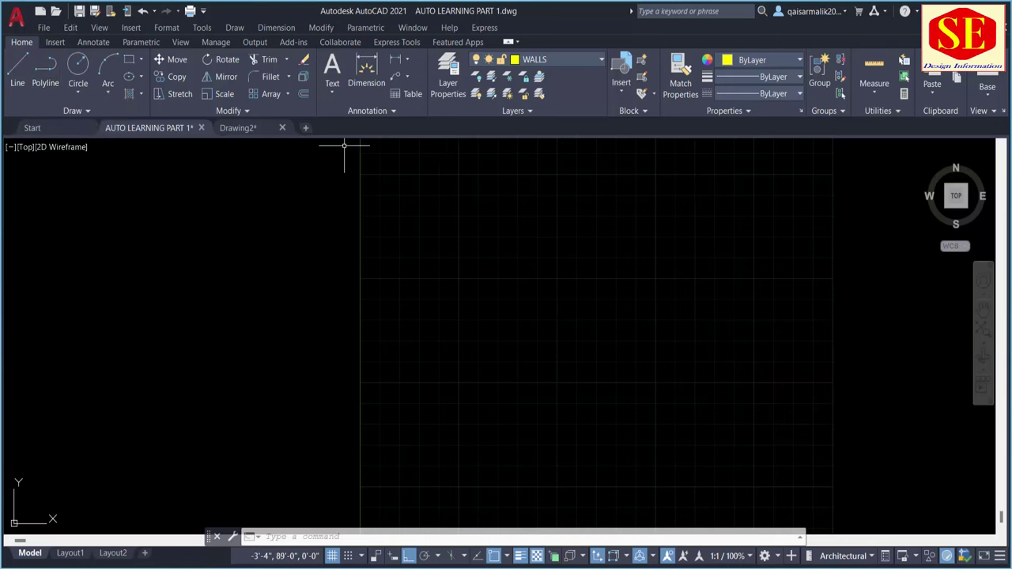
scroll(402, 309, down, 5)
scroll(617, 261, up, 6)
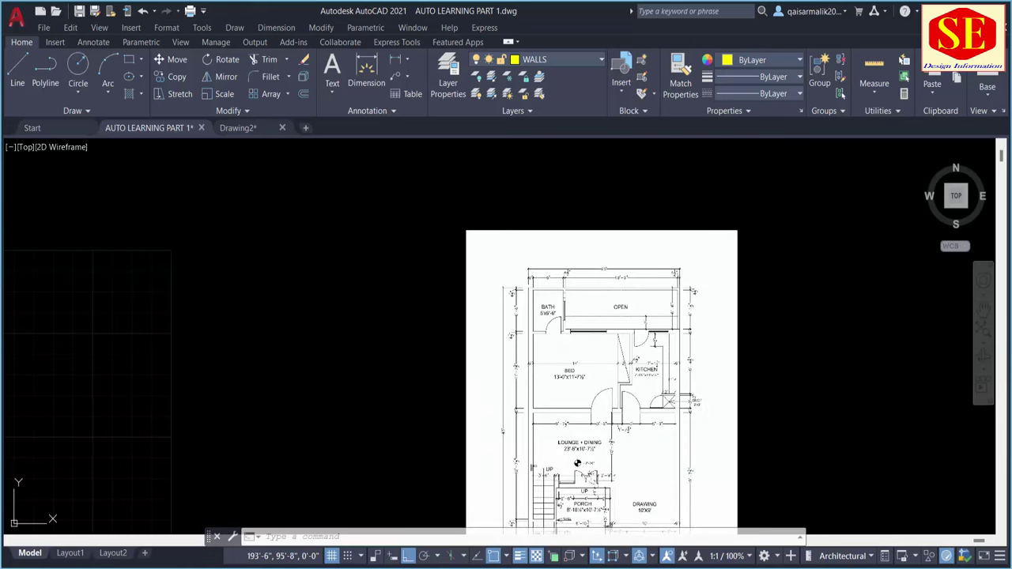
middle_drag(617, 262, 599, 203)
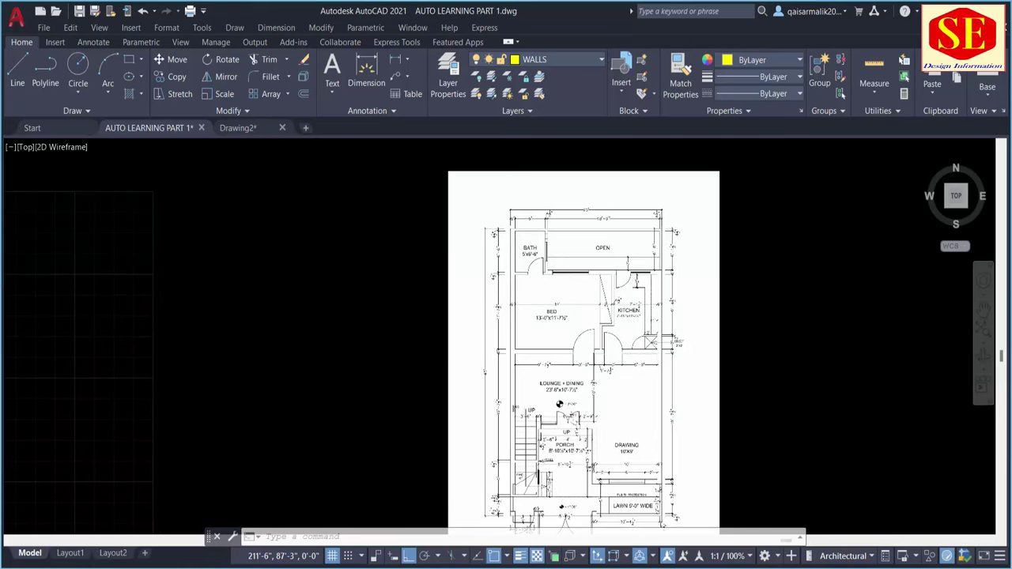
scroll(693, 258, down, 4)
scroll(357, 315, up, 2)
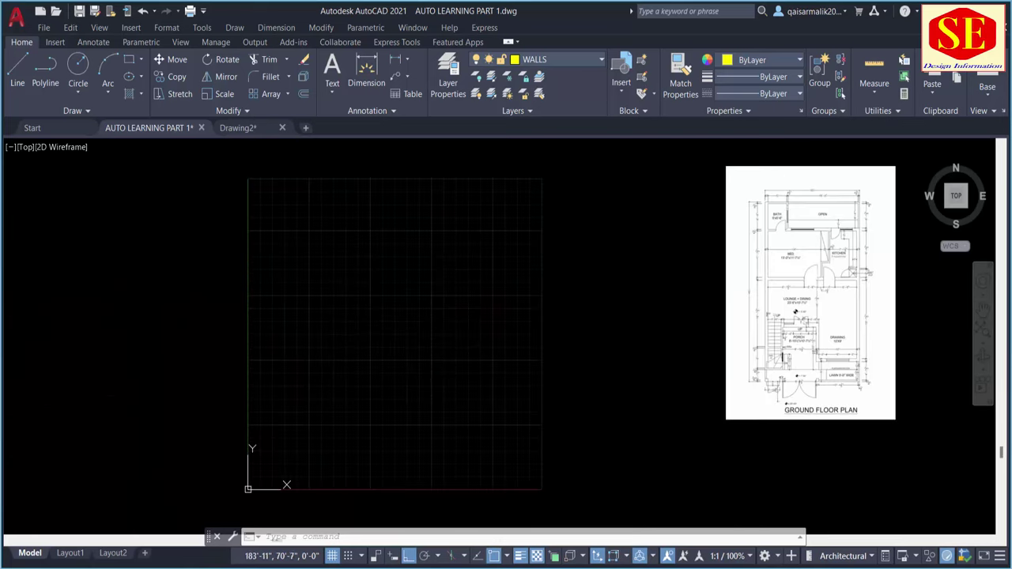